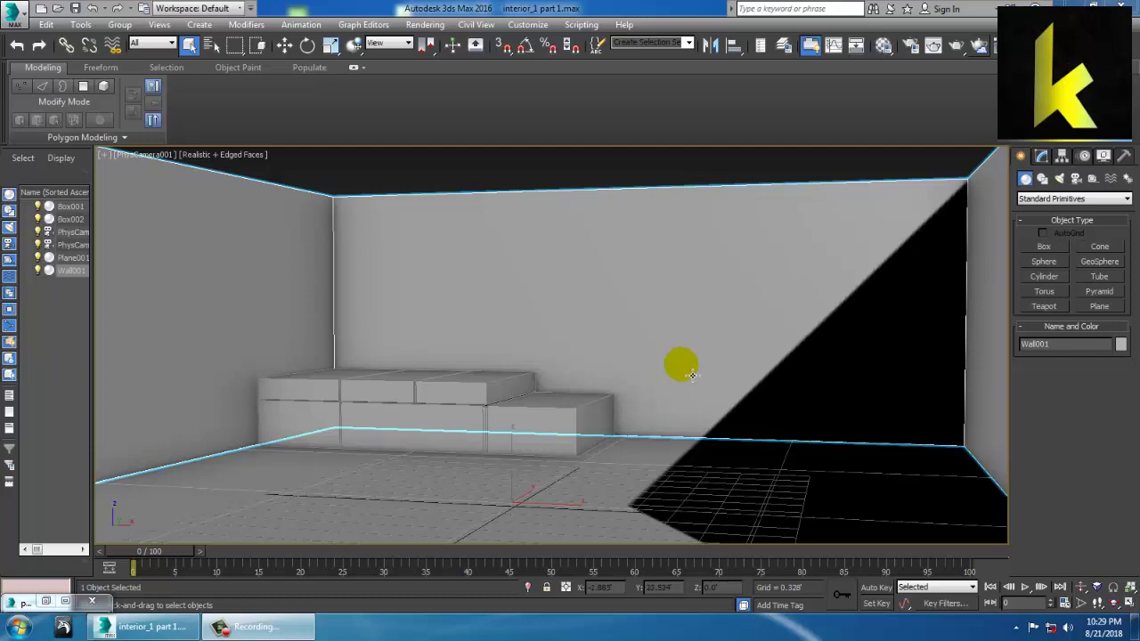
# - Show the bedroom reference photo in a smaller window over the workspace, with its bed and desk area in view
pyautogui.click(46, 601)
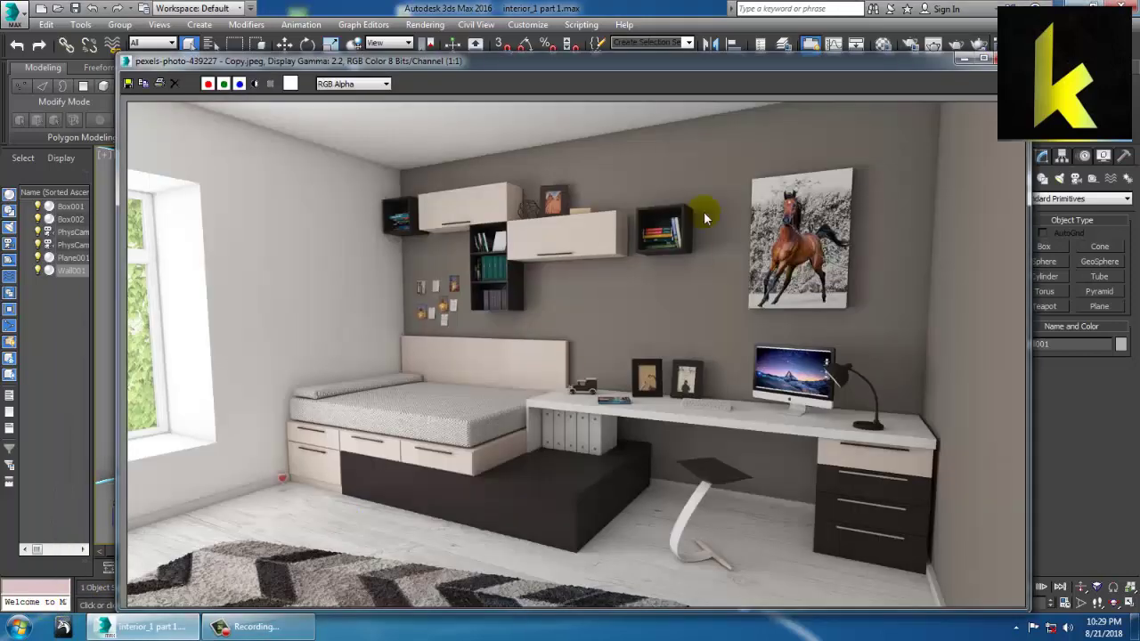
pyautogui.moveTo(1030, 53); pyautogui.dragTo(678, 185)
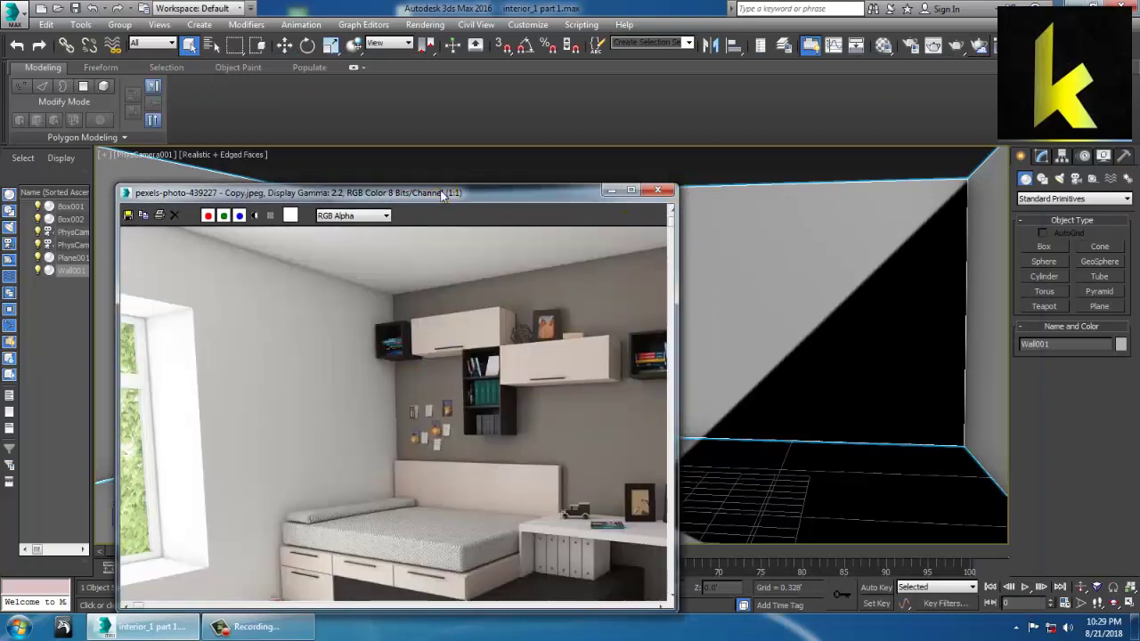
pyautogui.moveTo(442, 194); pyautogui.dragTo(359, 77)
pyautogui.moveTo(455, 468); pyautogui.dragTo(317, 347, button='middle')
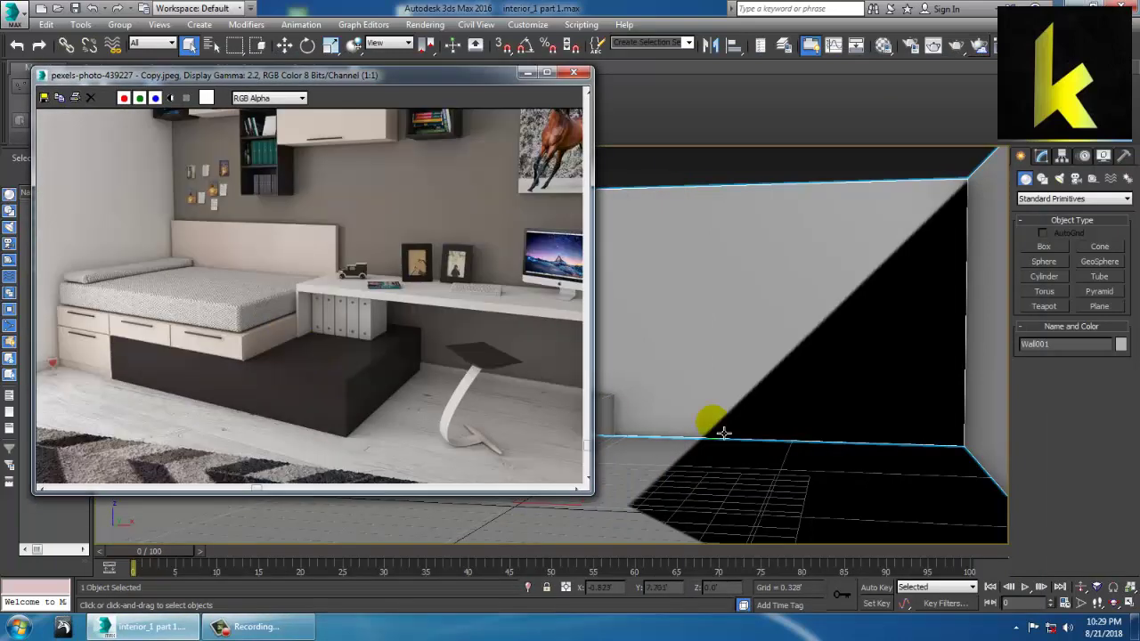
# - Select the low platform box beneath the bed and show it in the maximized front view
pyautogui.click(697, 364)
pyautogui.moveTo(695, 364); pyautogui.dragTo(968, 334, button='middle')
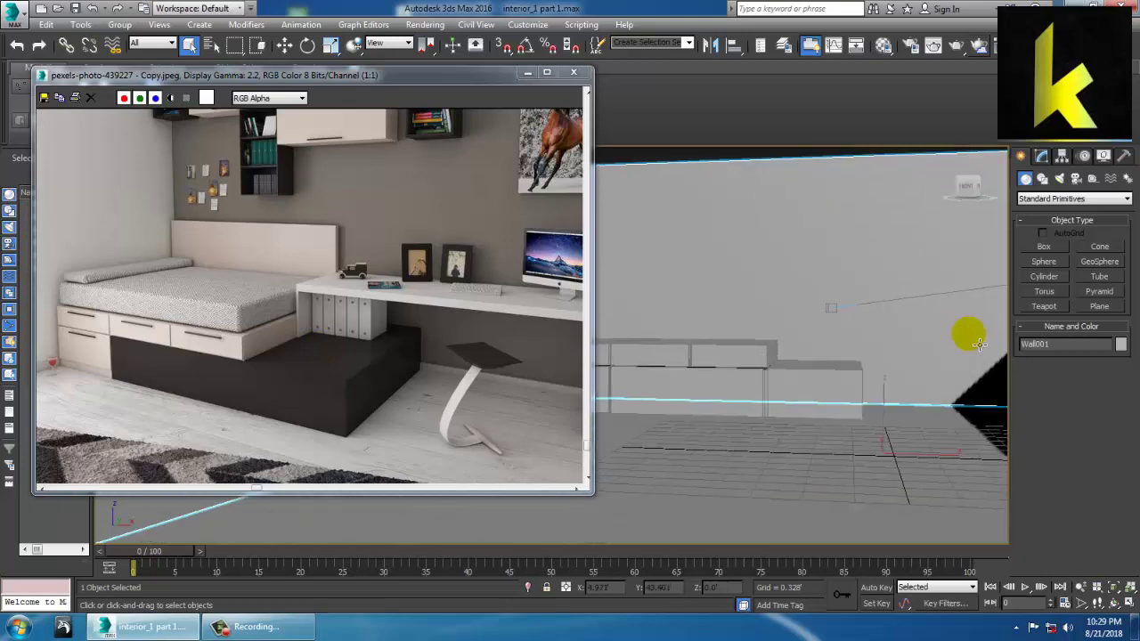
pyautogui.keyDown('alt'); pyautogui.moveTo(862, 356); pyautogui.dragTo(749, 376, button='middle'); pyautogui.keyUp('alt')
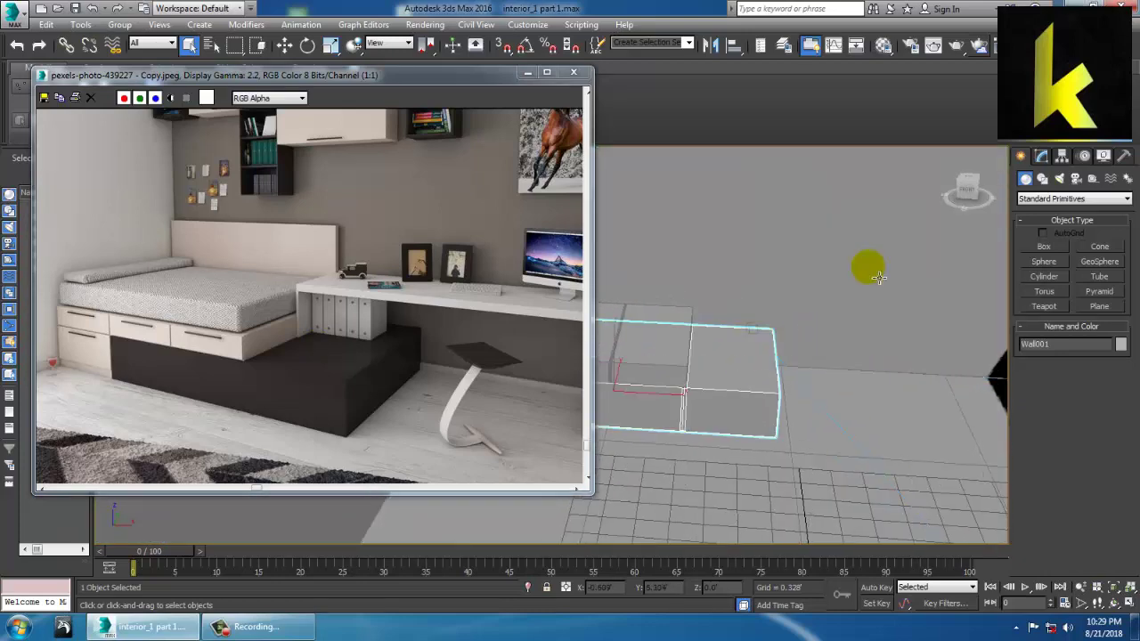
pyautogui.hotkey('alt', 'w')
pyautogui.click(858, 275)
pyautogui.hotkey('alt', 'w')
pyautogui.moveTo(805, 273); pyautogui.dragTo(617, 227, button='middle')
pyautogui.scroll(-2, 807, 336)
pyautogui.moveTo(840, 373); pyautogui.dragTo(794, 389, button='middle')
# - Lengthen the low platform by moving its four free-end vertices outward along X
pyautogui.press('1')
pyautogui.moveTo(670, 312); pyautogui.dragTo(860, 452)
pyautogui.scroll(-2, 847, 358)
pyautogui.moveTo(846, 359); pyautogui.dragTo(814, 388, button='middle')
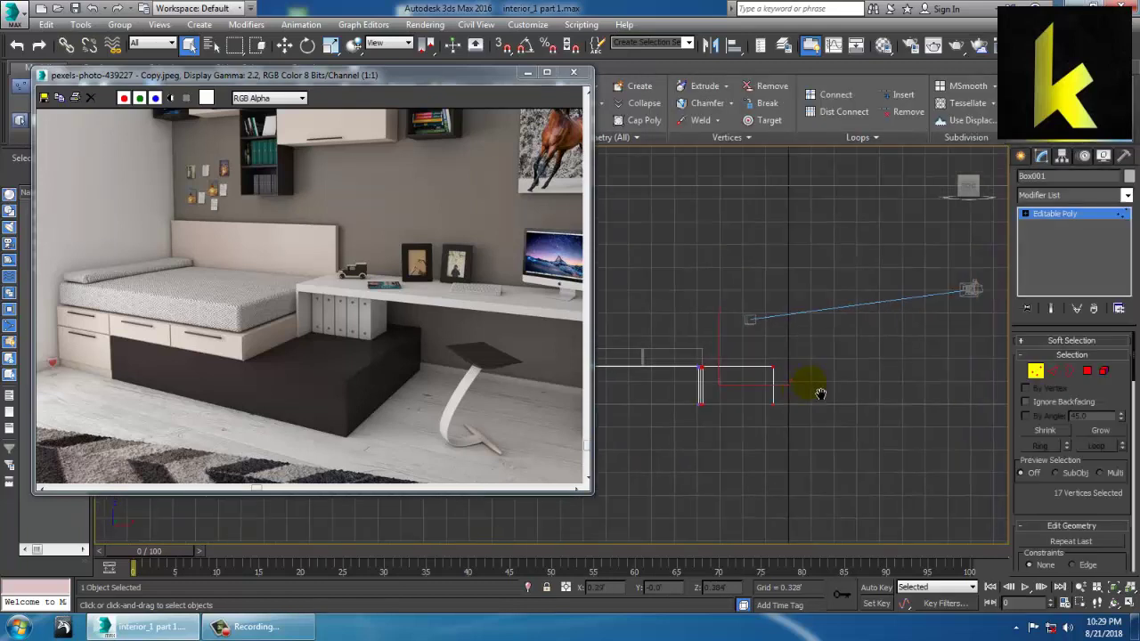
pyautogui.press('w')
pyautogui.moveTo(784, 374); pyautogui.dragTo(752, 419)
pyautogui.scroll(2, 800, 400)
pyautogui.moveTo(800, 400); pyautogui.dragTo(821, 416, button='middle')
pyautogui.scroll(-2, 798, 410)
pyautogui.scroll(-4, 593, 422)
pyautogui.scroll(2, 778, 419)
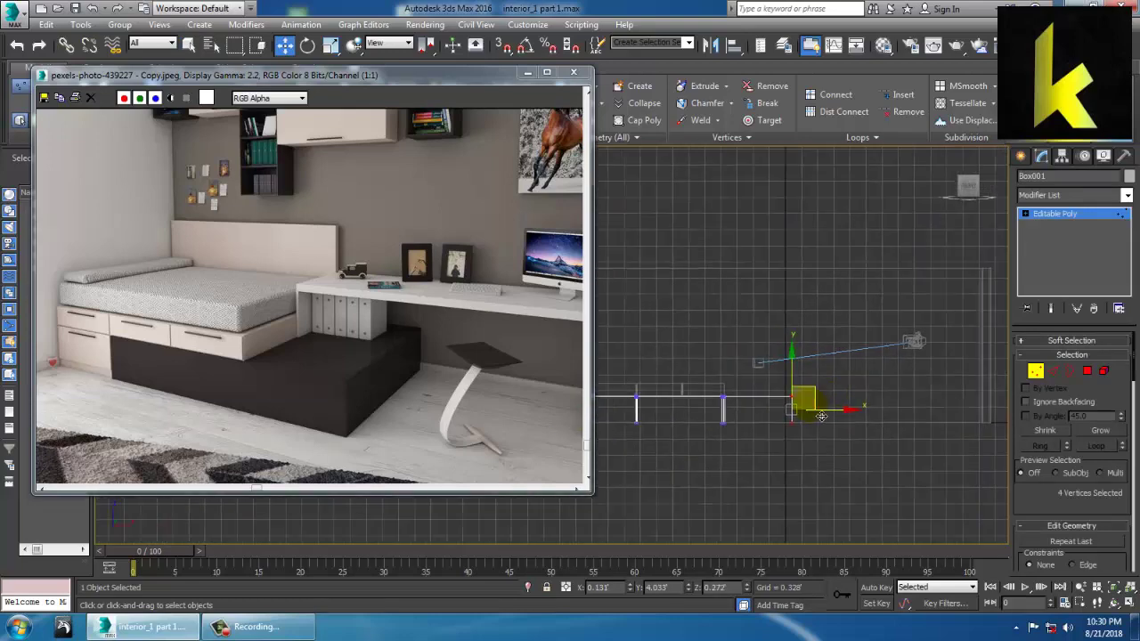
pyautogui.scroll(2, 829, 411)
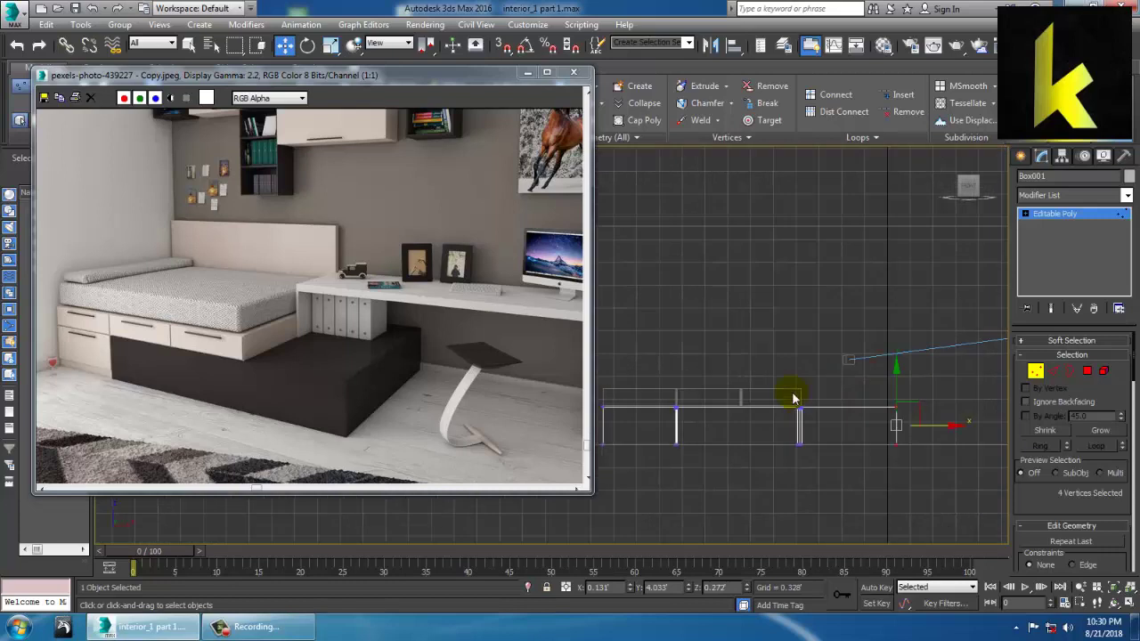
# - Draw a desk outline with the Line tool: up from the platform top, about 5.1' across to the side wall, and down to the floor
pyautogui.click(1022, 158)
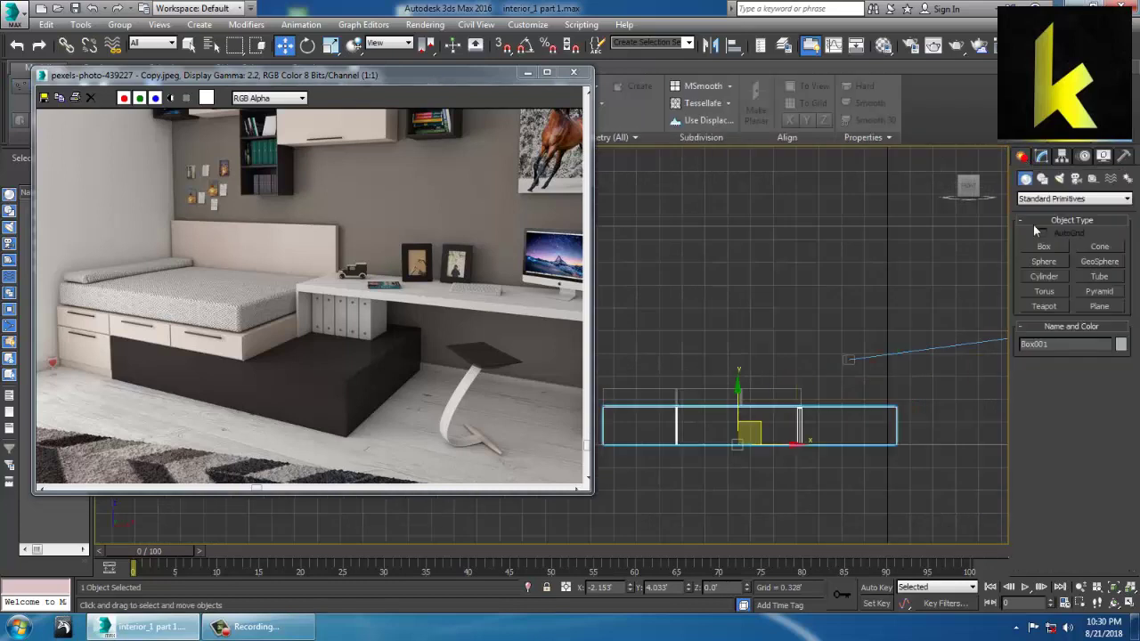
pyautogui.click(1043, 180)
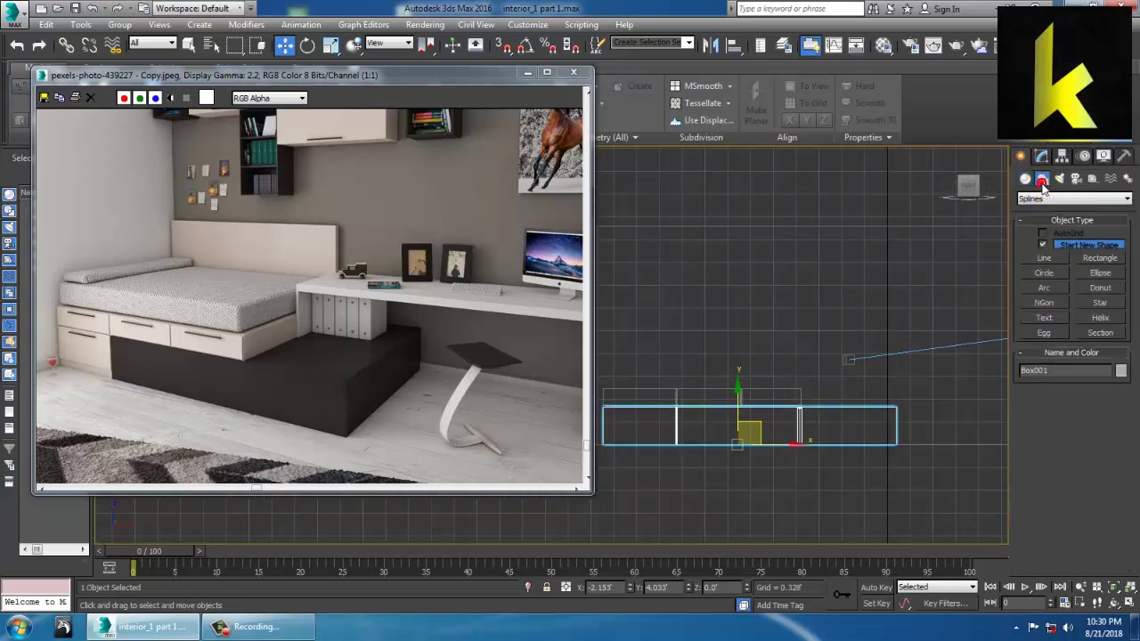
pyautogui.click(1052, 261)
pyautogui.scroll(4, 720, 344)
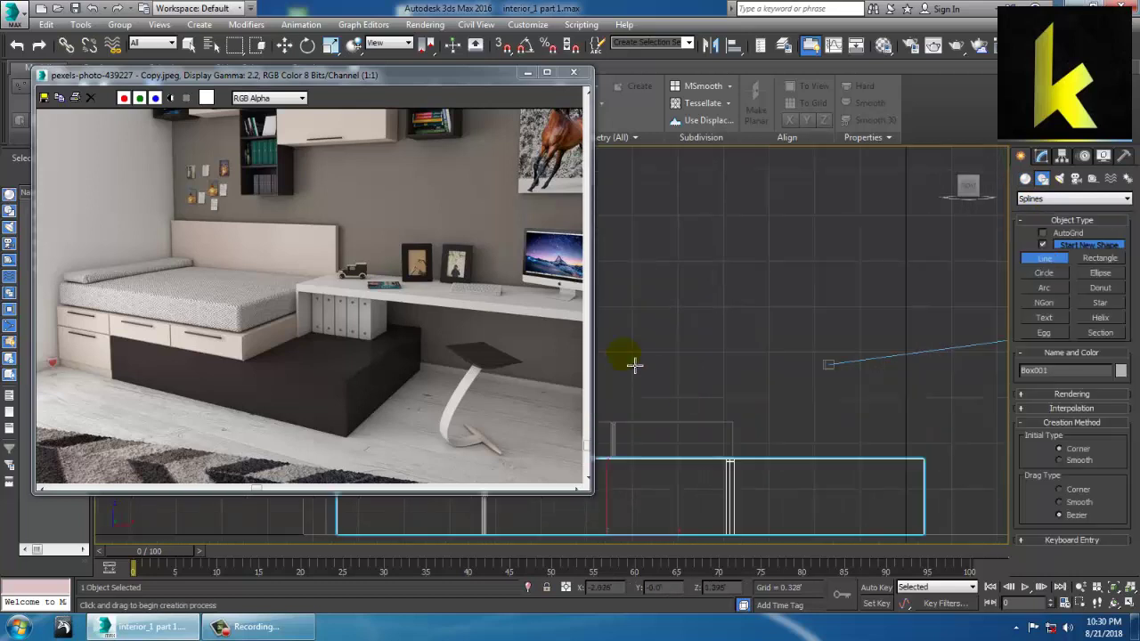
pyautogui.click(748, 457)
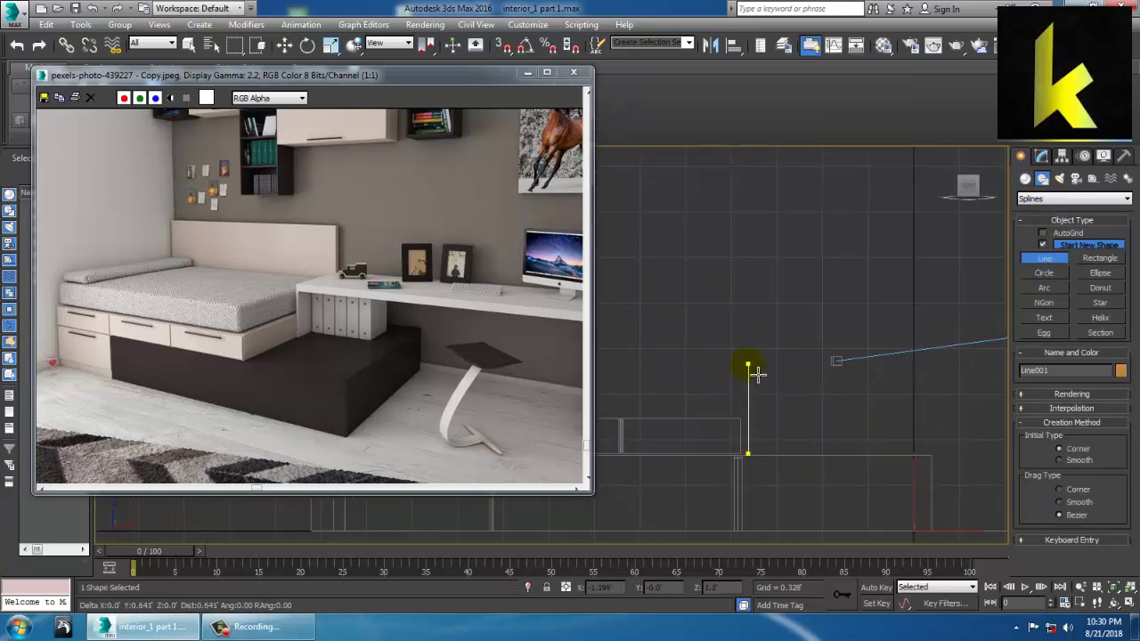
pyautogui.click(748, 361)
pyautogui.moveTo(844, 376); pyautogui.dragTo(768, 379, button='middle')
pyautogui.scroll(-4, 767, 381)
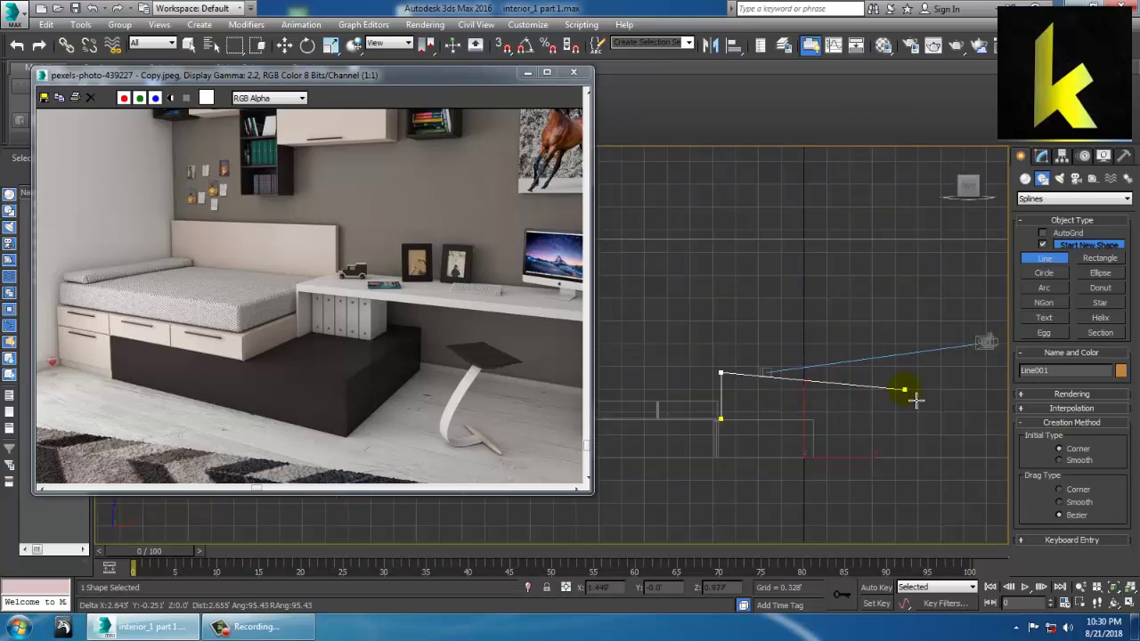
pyautogui.moveTo(958, 391); pyautogui.dragTo(775, 327, button='middle')
pyautogui.moveTo(930, 346); pyautogui.dragTo(909, 353, button='middle')
pyautogui.moveTo(459, 349)
pyautogui.mouseDown(button='middle')
pyautogui.moveTo(173, 281)
pyautogui.moveTo(478, 353)
pyautogui.mouseUp(button='middle')
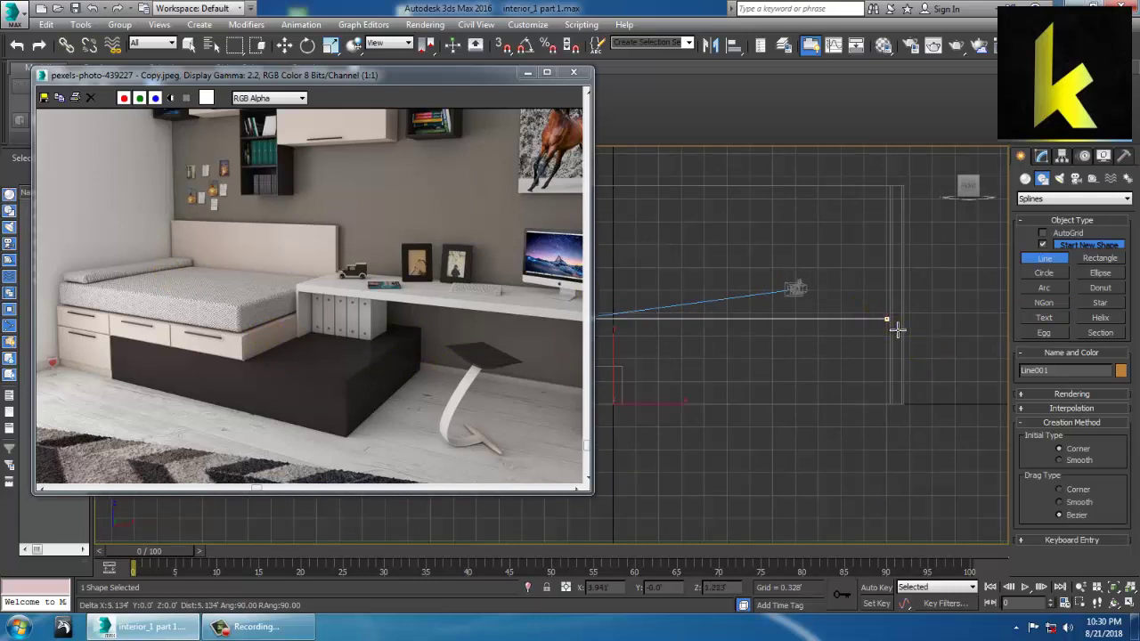
pyautogui.click(888, 320)
pyautogui.rightClick(889, 403)
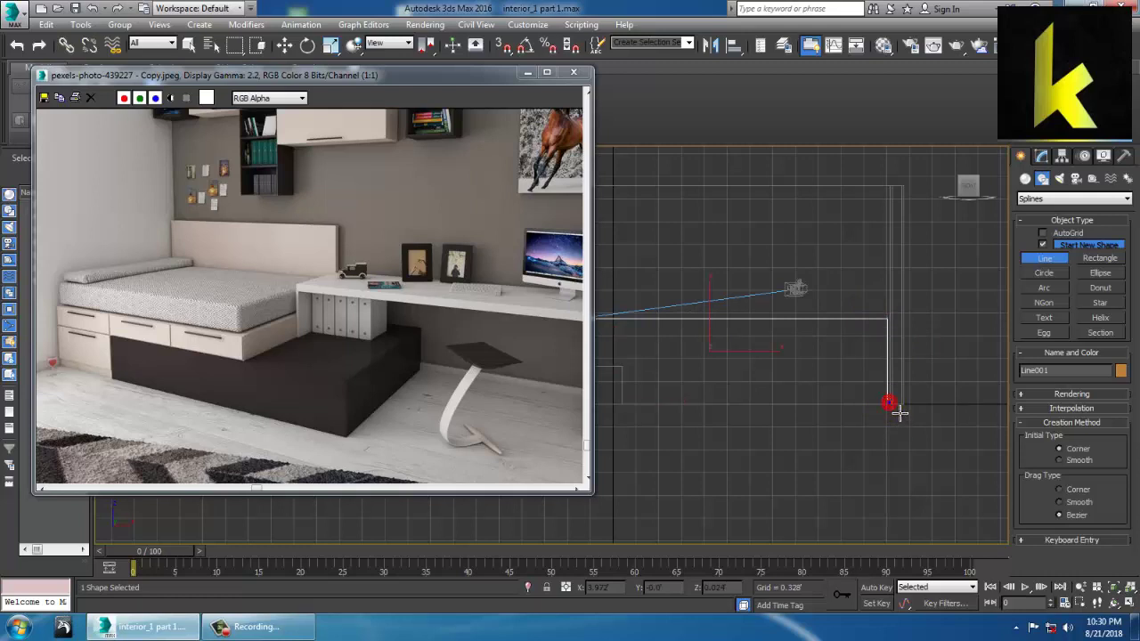
# - Check the desk in the reference photo and move the desk line back toward the rear wall, to Y 4.533'
pyautogui.moveTo(331, 303); pyautogui.dragTo(179, 280, button='middle')
pyautogui.moveTo(434, 383); pyautogui.dragTo(301, 373, button='middle')
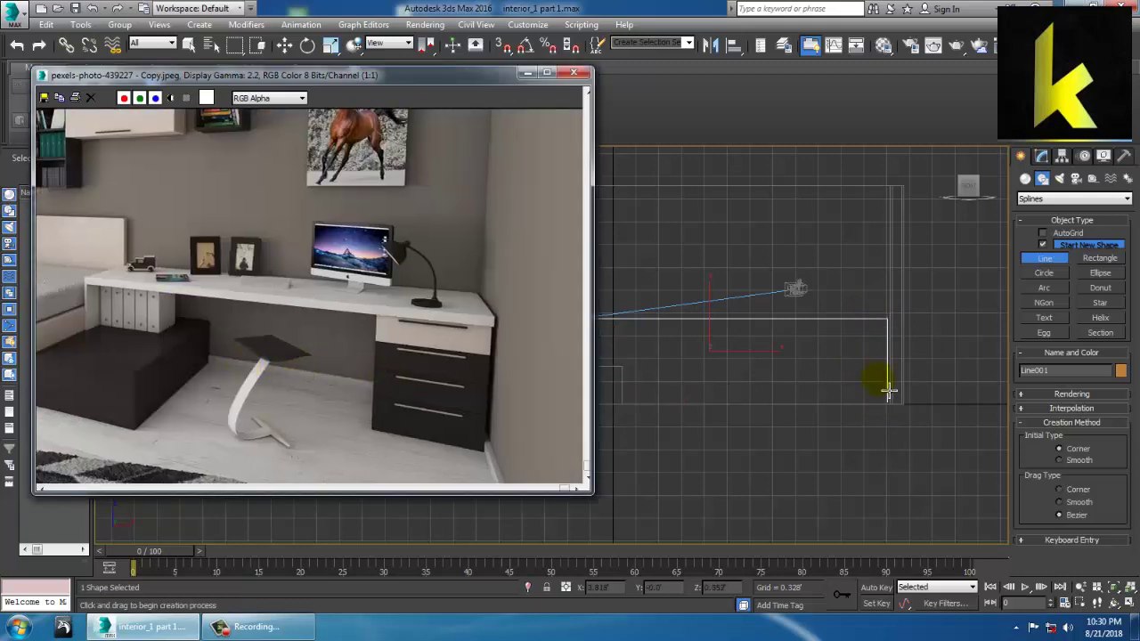
pyautogui.click(853, 384)
pyautogui.press('w')
pyautogui.hotkey('alt', 'w')
pyautogui.middleClick(853, 383)
pyautogui.hotkey('alt', 'w')
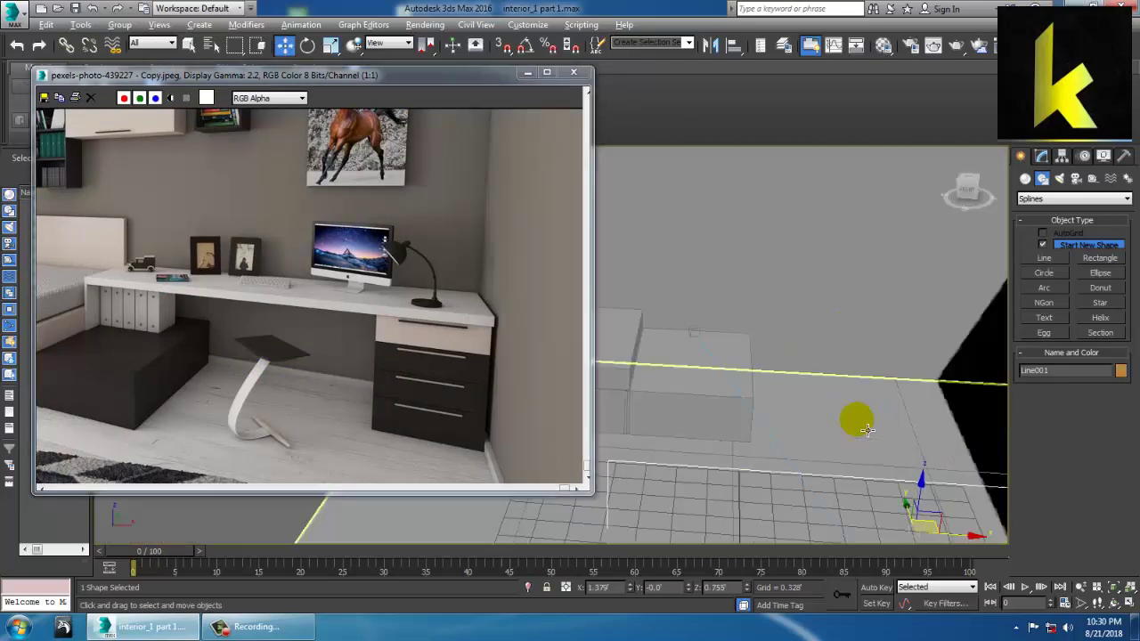
pyautogui.keyDown('alt'); pyautogui.moveTo(865, 430); pyautogui.dragTo(786, 412, button='middle'); pyautogui.keyUp('alt')
pyautogui.moveTo(783, 399); pyautogui.dragTo(914, 347)
pyautogui.moveTo(784, 326)
pyautogui.keyDown('alt'); pyautogui.mouseDown(button='middle')
pyautogui.moveTo(855, 338)
pyautogui.moveTo(744, 340)
pyautogui.moveTo(782, 336)
pyautogui.moveTo(758, 300)
pyautogui.moveTo(789, 311)
pyautogui.moveTo(806, 347)
pyautogui.moveTo(793, 340)
pyautogui.moveTo(796, 321)
pyautogui.mouseUp(button='middle'); pyautogui.keyUp('alt')
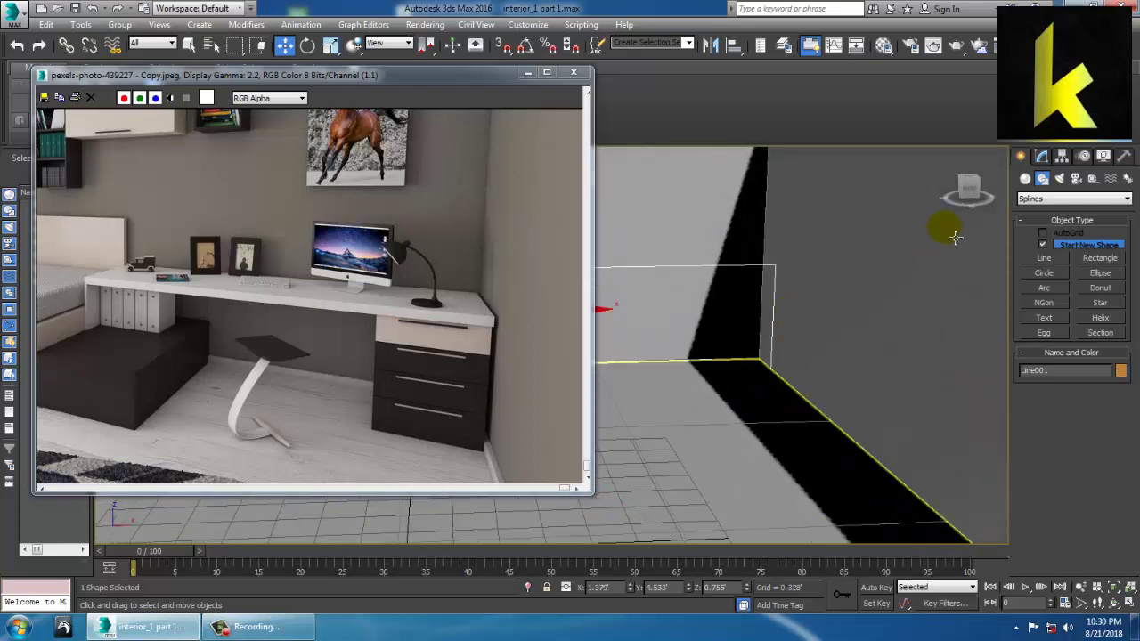
# - Delete the desk line's floor vertex at the side wall to remove that leg
pyautogui.click(1042, 156)
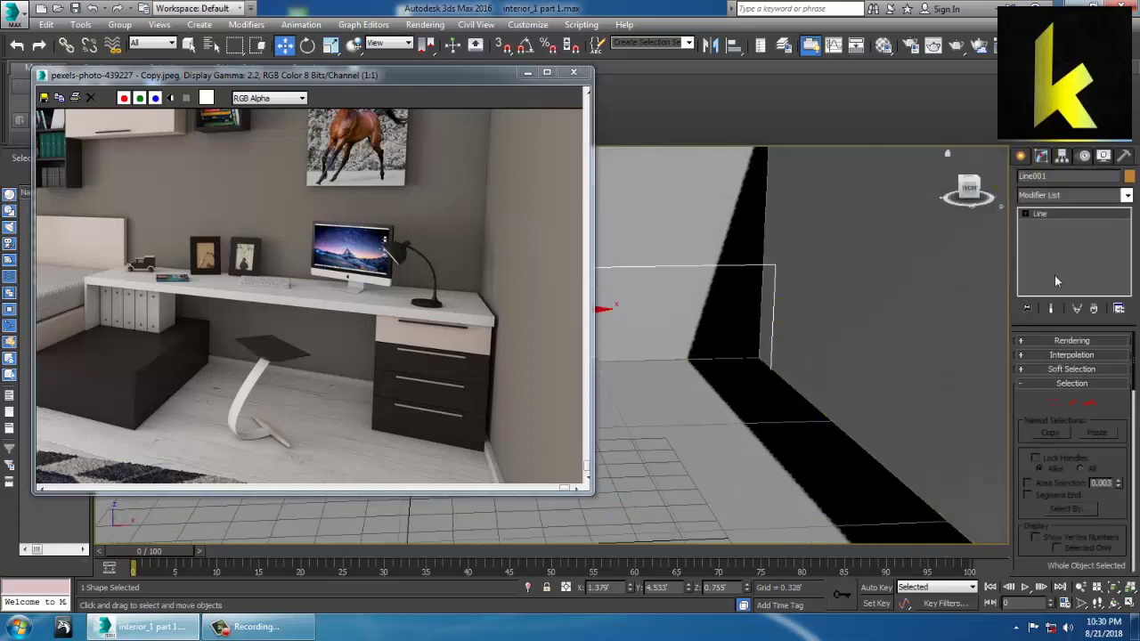
pyautogui.click(1052, 226)
pyautogui.click(769, 370)
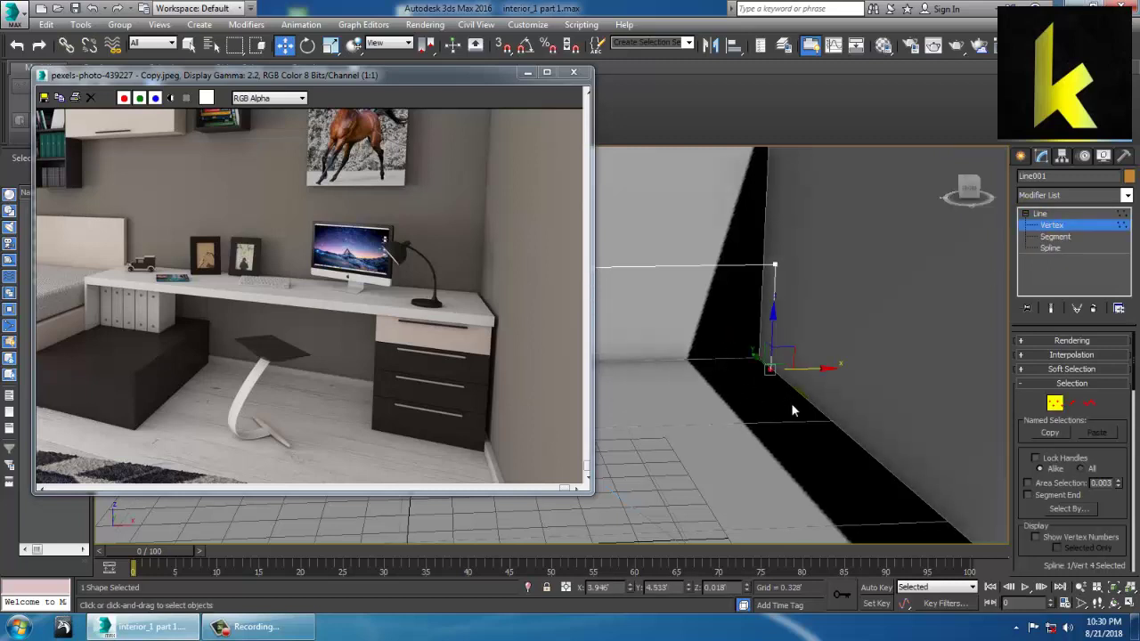
pyautogui.press('Delete')
pyautogui.click(1055, 215)
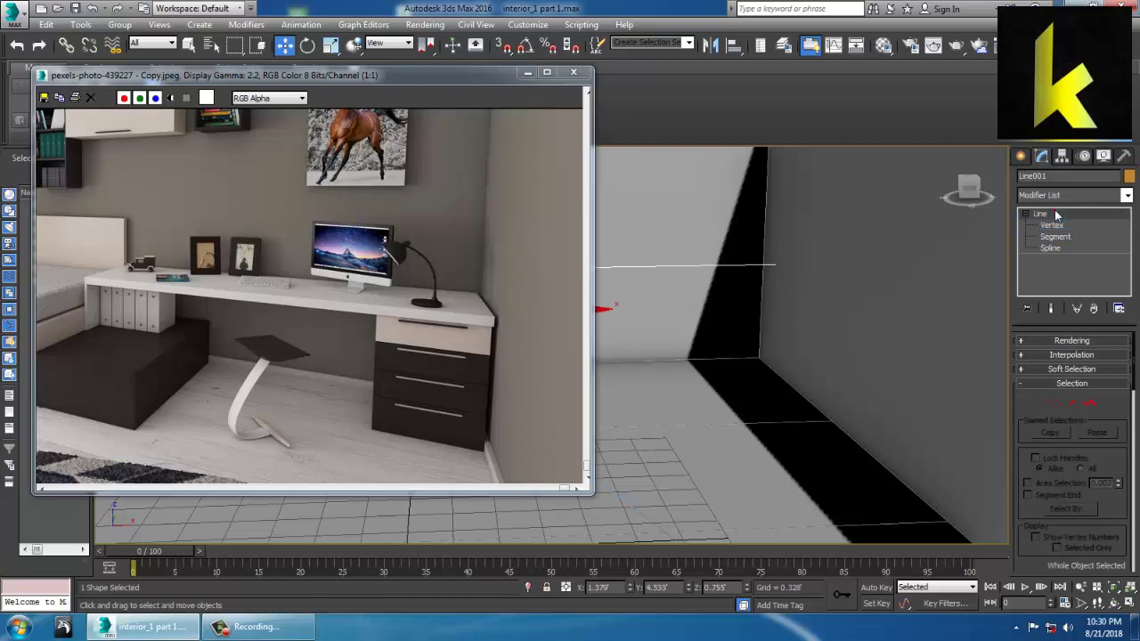
# - Make the desk line visible in the renderer and viewport with a rectangular cross-section
pyautogui.click(1061, 341)
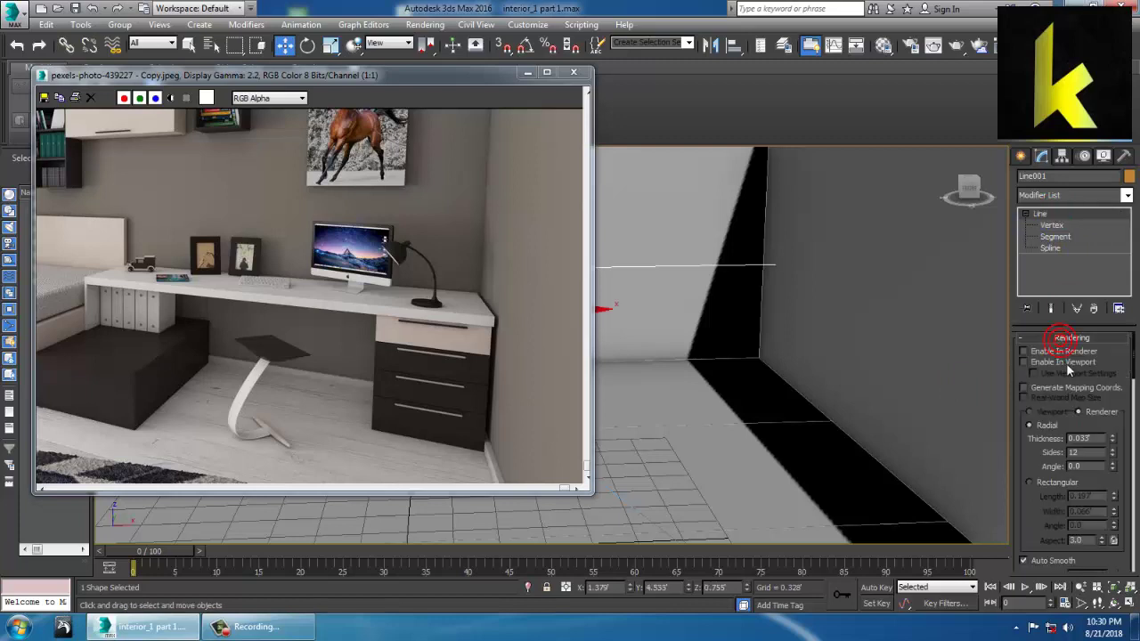
pyautogui.click(1024, 363)
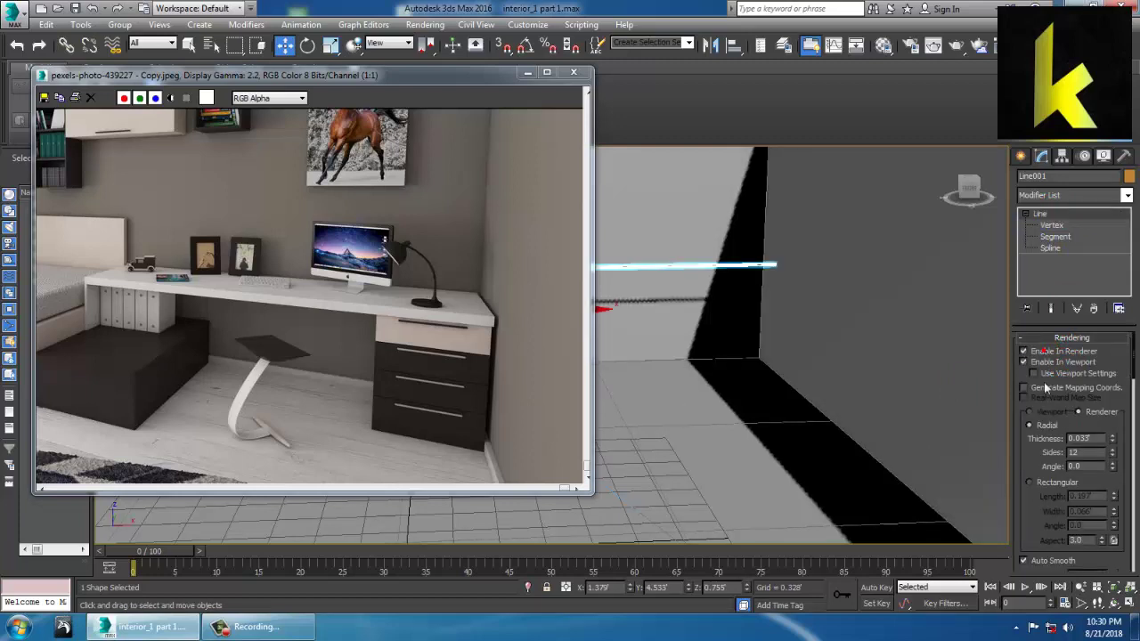
pyautogui.click(1031, 482)
pyautogui.keyDown('alt'); pyautogui.moveTo(873, 315); pyautogui.dragTo(873, 341, button='middle'); pyautogui.keyUp('alt')
# - Reposition the reference photo window so the whole desk shape is uncovered beside it
pyautogui.click(437, 93)
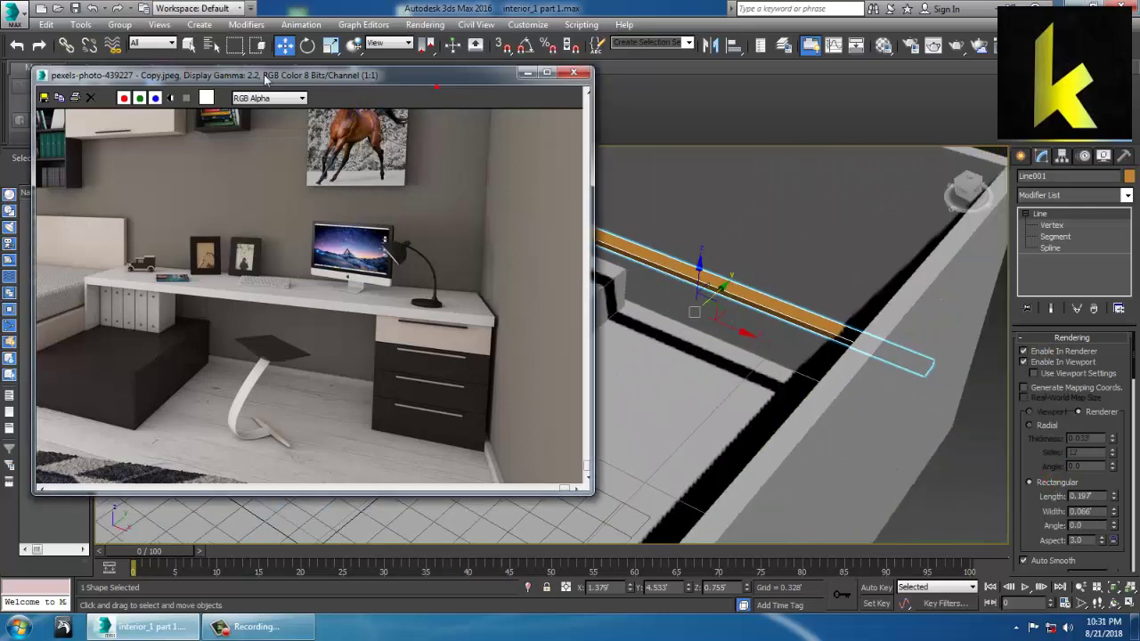
pyautogui.moveTo(430, 83); pyautogui.dragTo(297, 59)
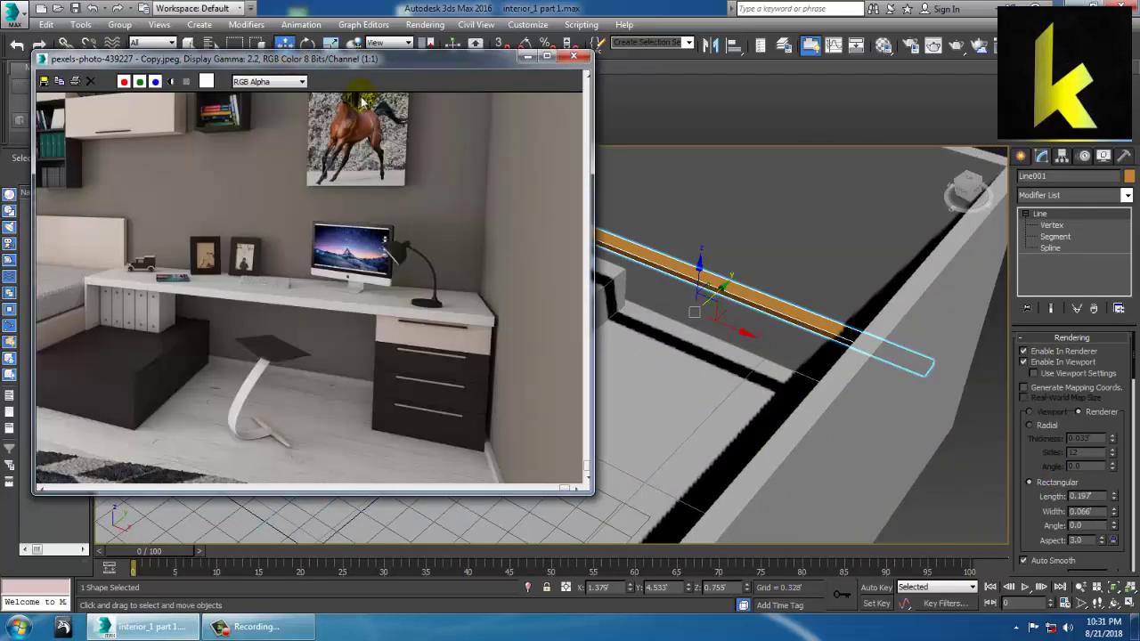
pyautogui.moveTo(464, 72); pyautogui.dragTo(308, 75)
pyautogui.keyDown('alt'); pyautogui.moveTo(783, 303); pyautogui.dragTo(802, 307, button='middle'); pyautogui.keyUp('alt')
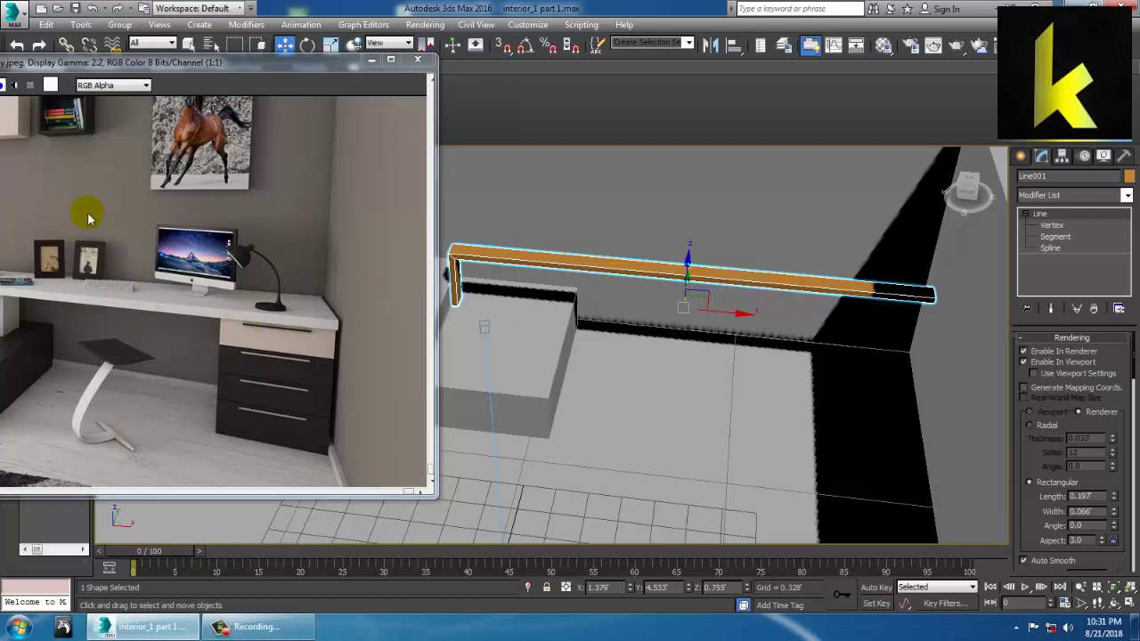
pyautogui.moveTo(187, 69); pyautogui.dragTo(190, 45)
pyautogui.moveTo(801, 326); pyautogui.dragTo(760, 316, button='middle')
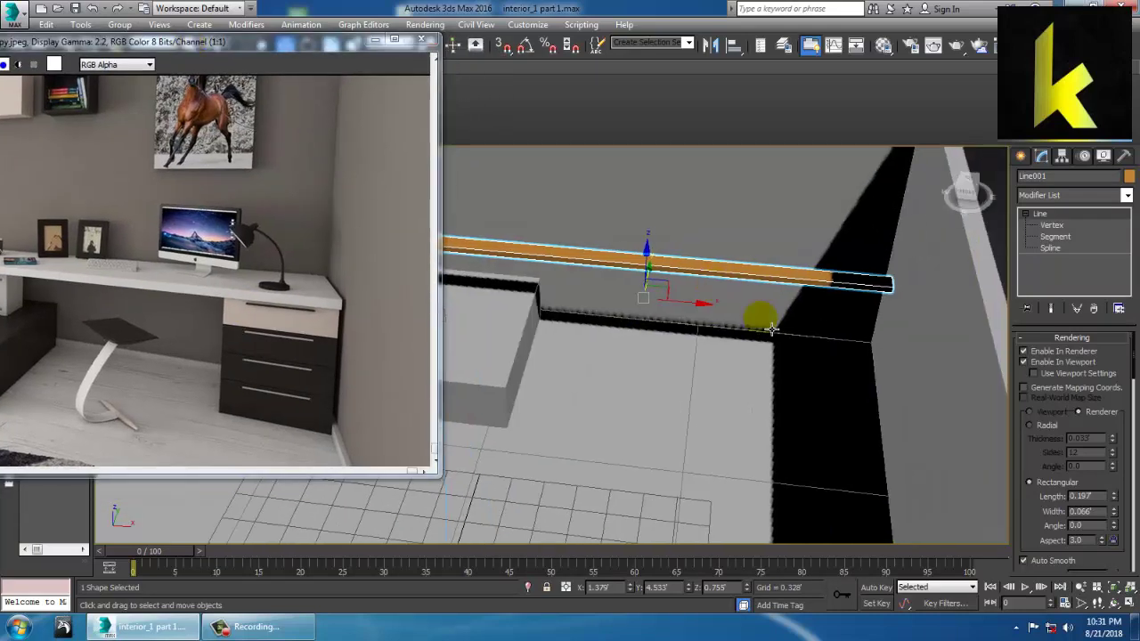
# - Set the desk's rectangular cross-section to a length of 1.287' and a width of 0.114'
pyautogui.click(1105, 529)
pyautogui.moveTo(1118, 515); pyautogui.dragTo(1114, 383)
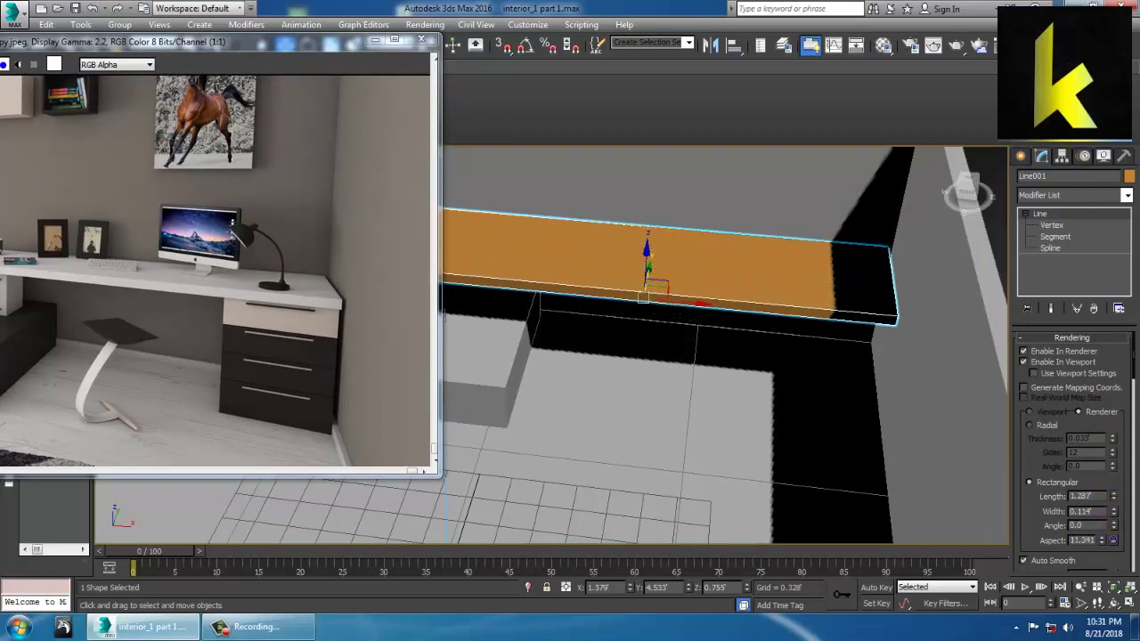
pyautogui.keyDown('alt'); pyautogui.moveTo(742, 346); pyautogui.dragTo(707, 331, button='middle'); pyautogui.keyUp('alt')
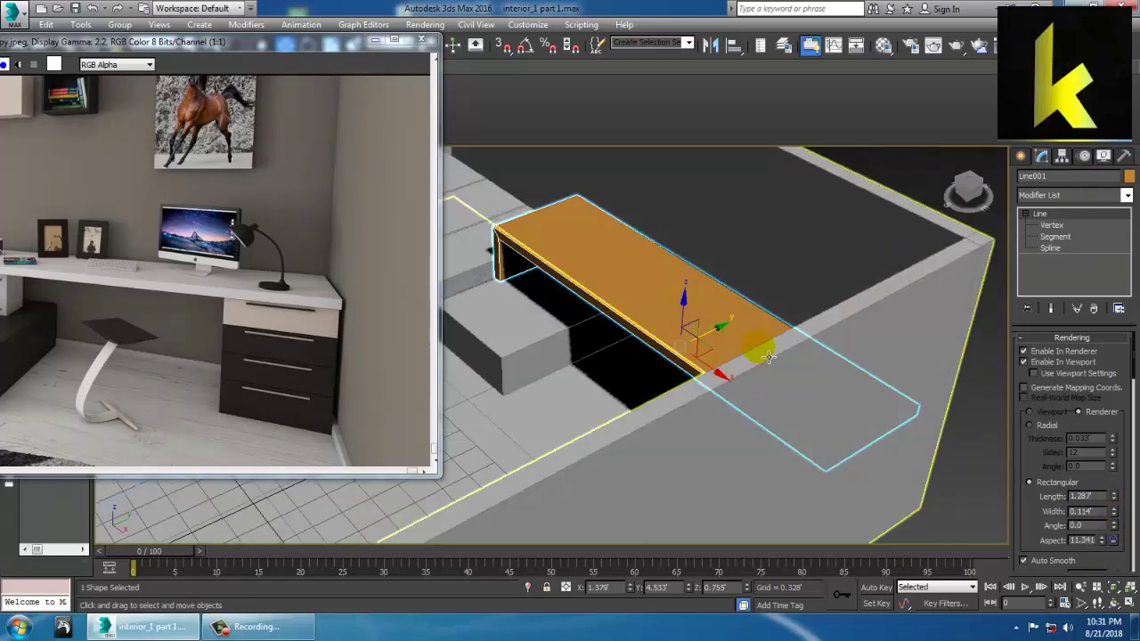
# - Shift the desk along Y to 4.365' and compare its leg with the desk in the reference photo
pyautogui.moveTo(725, 344); pyautogui.dragTo(701, 345)
pyautogui.keyDown('alt'); pyautogui.moveTo(701, 345); pyautogui.dragTo(579, 329, button='middle'); pyautogui.keyUp('alt')
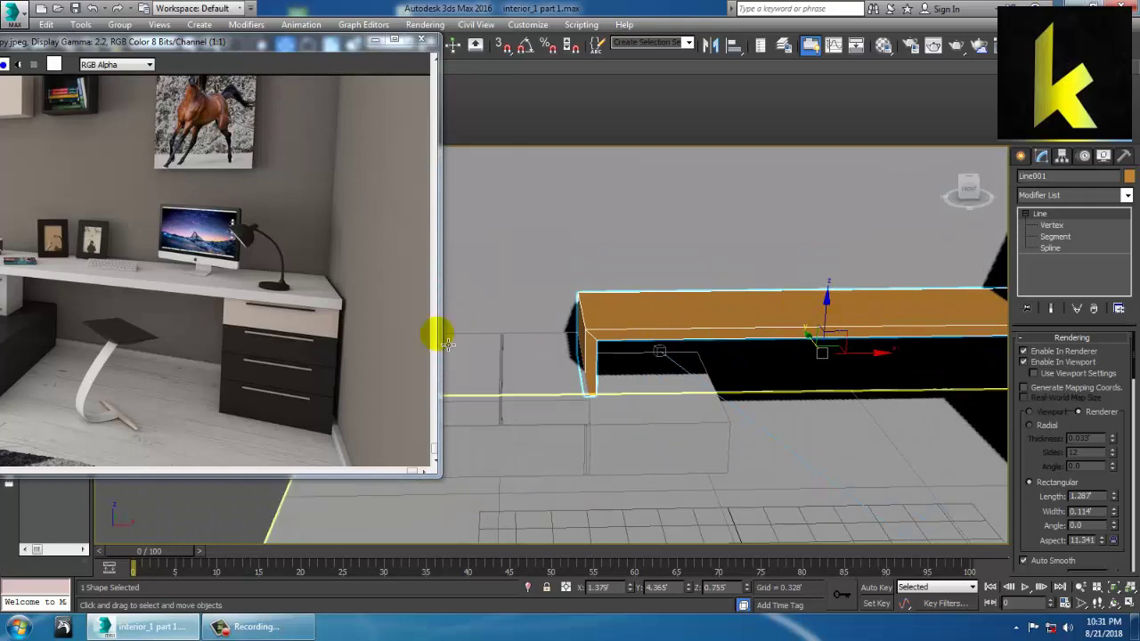
pyautogui.moveTo(117, 285); pyautogui.dragTo(163, 291, button='middle')
pyautogui.moveTo(147, 47)
pyautogui.mouseDown()
pyautogui.moveTo(225, 50)
pyautogui.moveTo(165, 56)
pyautogui.mouseUp()
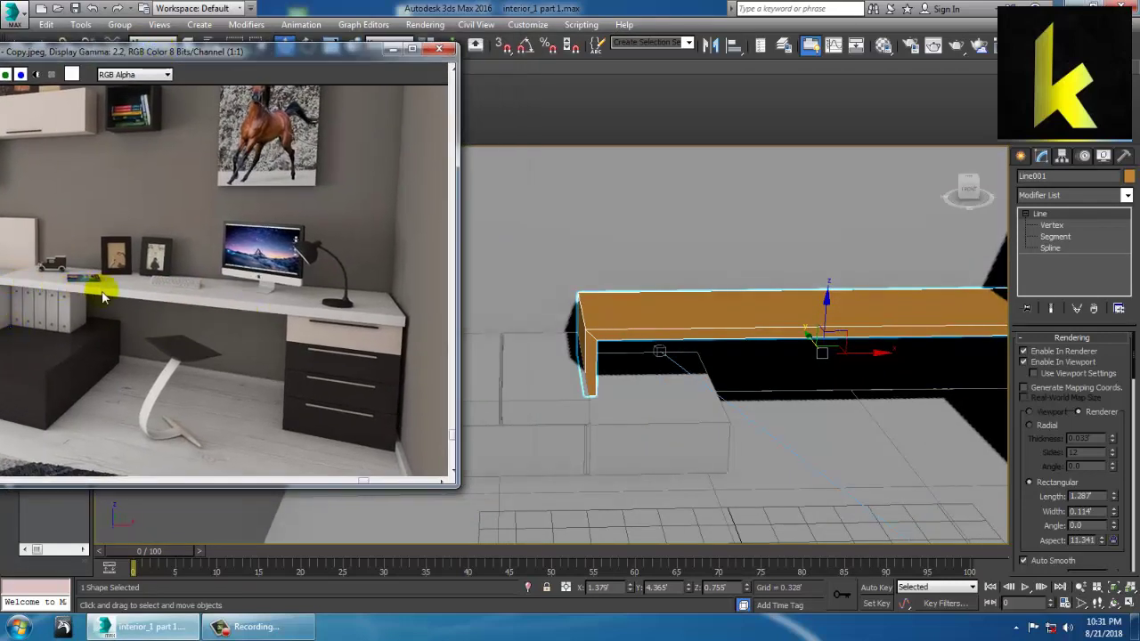
# - Convert the desk line to an Editable Poly
pyautogui.keyDown('alt'); pyautogui.moveTo(756, 355); pyautogui.dragTo(684, 356, button='middle'); pyautogui.keyUp('alt')
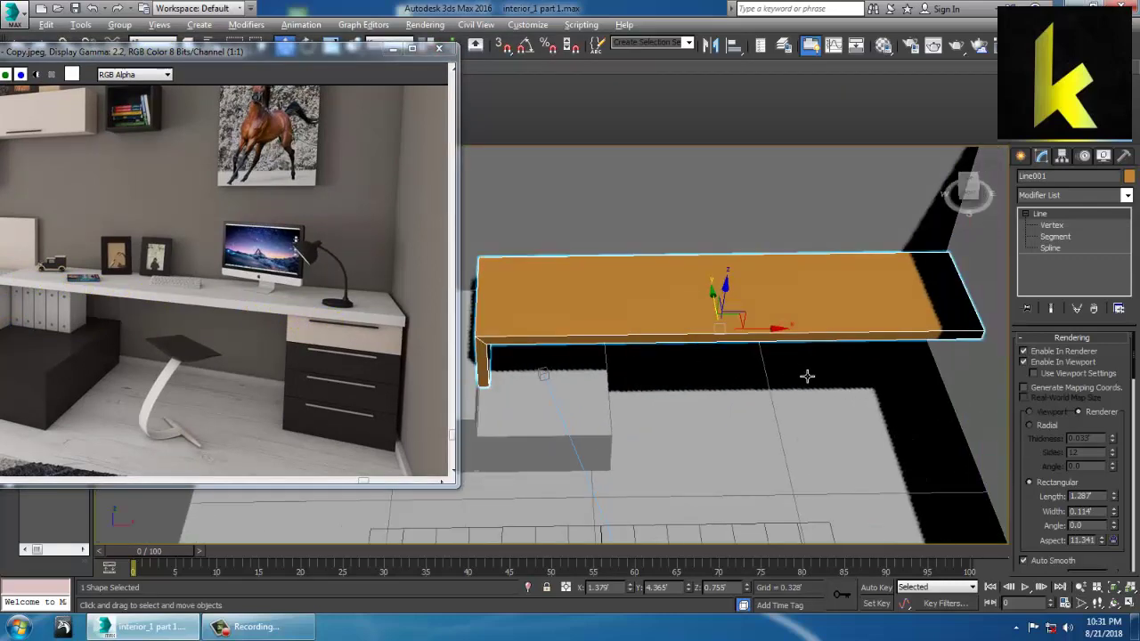
pyautogui.keyDown('alt'); pyautogui.moveTo(807, 376); pyautogui.dragTo(781, 388, button='middle'); pyautogui.keyUp('alt')
pyautogui.rightClick(605, 284)
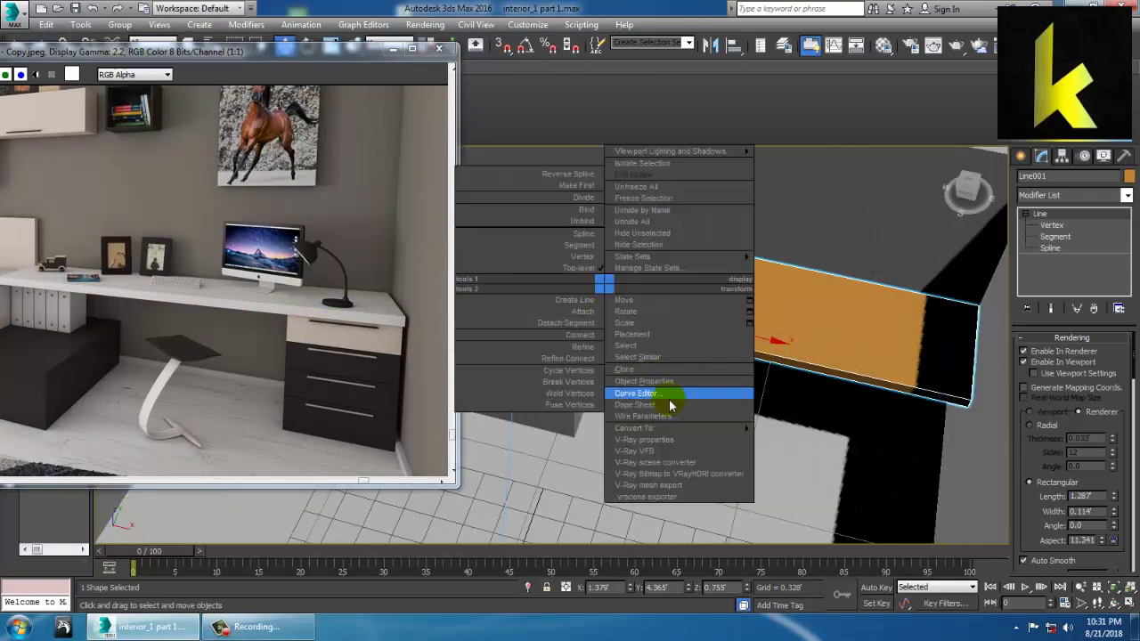
pyautogui.moveTo(720, 432)
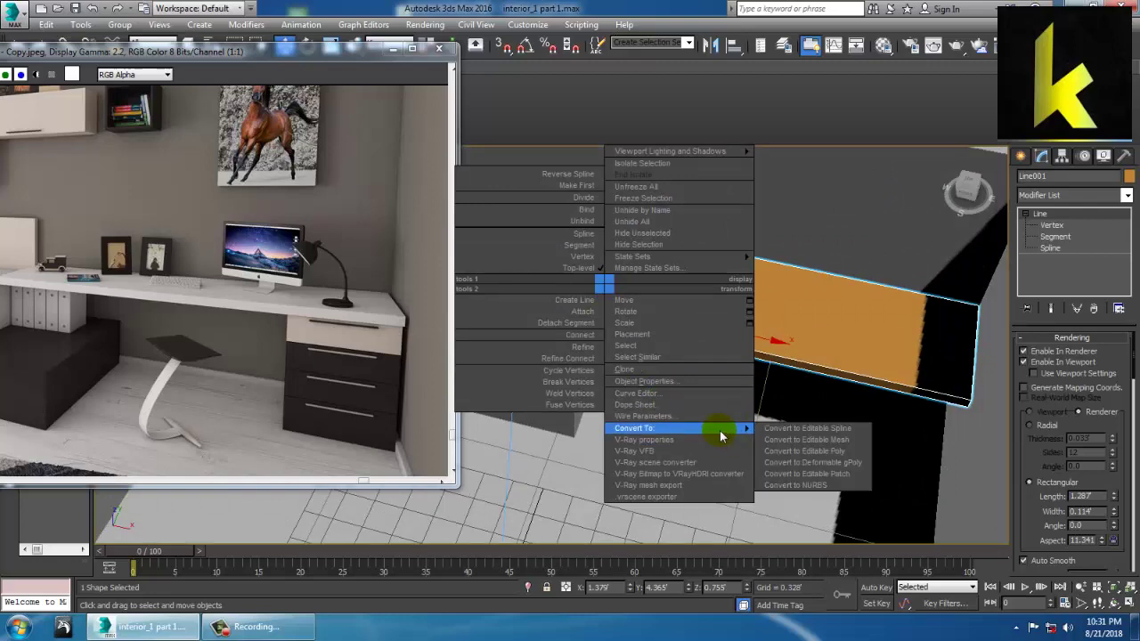
pyautogui.click(807, 452)
pyautogui.keyDown('alt'); pyautogui.moveTo(819, 448); pyautogui.dragTo(834, 364, button='middle'); pyautogui.keyUp('alt')
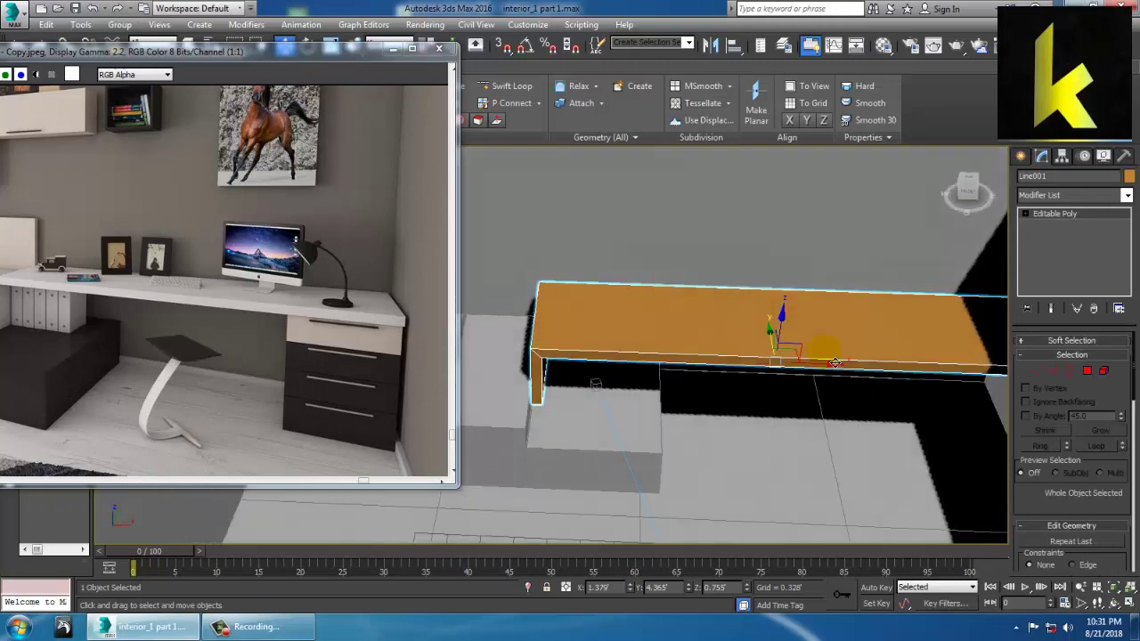
# - Add an edge loop across the middle of the desktop and move the leg end's front vertices back to Y 4.145'
pyautogui.click(502, 85)
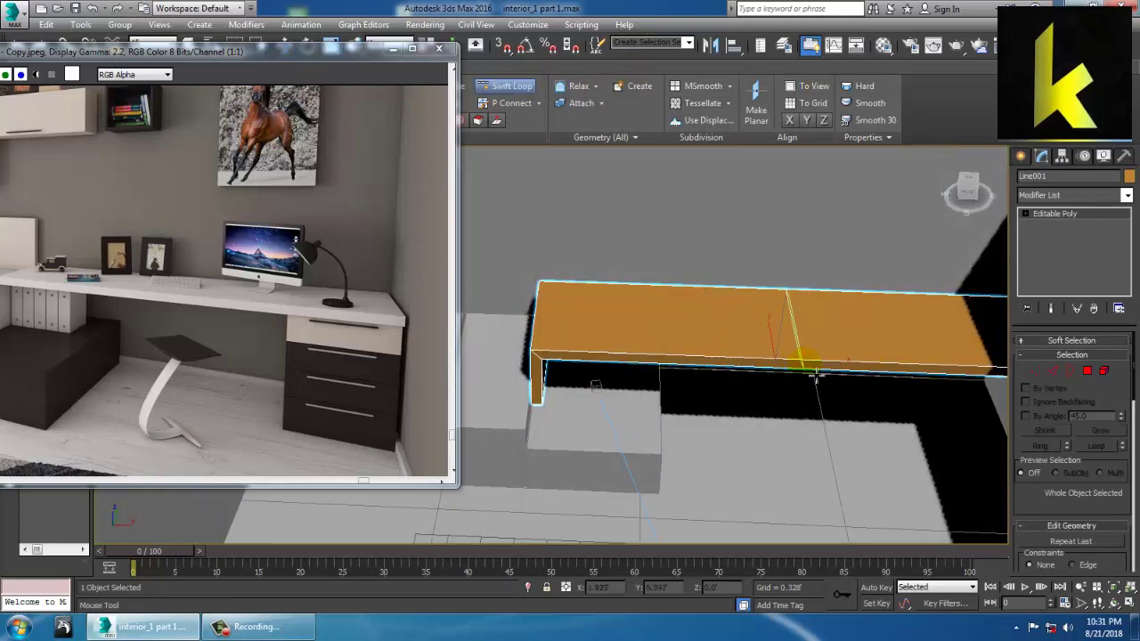
pyautogui.click(809, 378)
pyautogui.keyDown('alt'); pyautogui.moveTo(809, 378); pyautogui.dragTo(704, 369, button='middle'); pyautogui.keyUp('alt')
pyautogui.press('w')
pyautogui.press('1')
pyautogui.moveTo(476, 403); pyautogui.dragTo(600, 497)
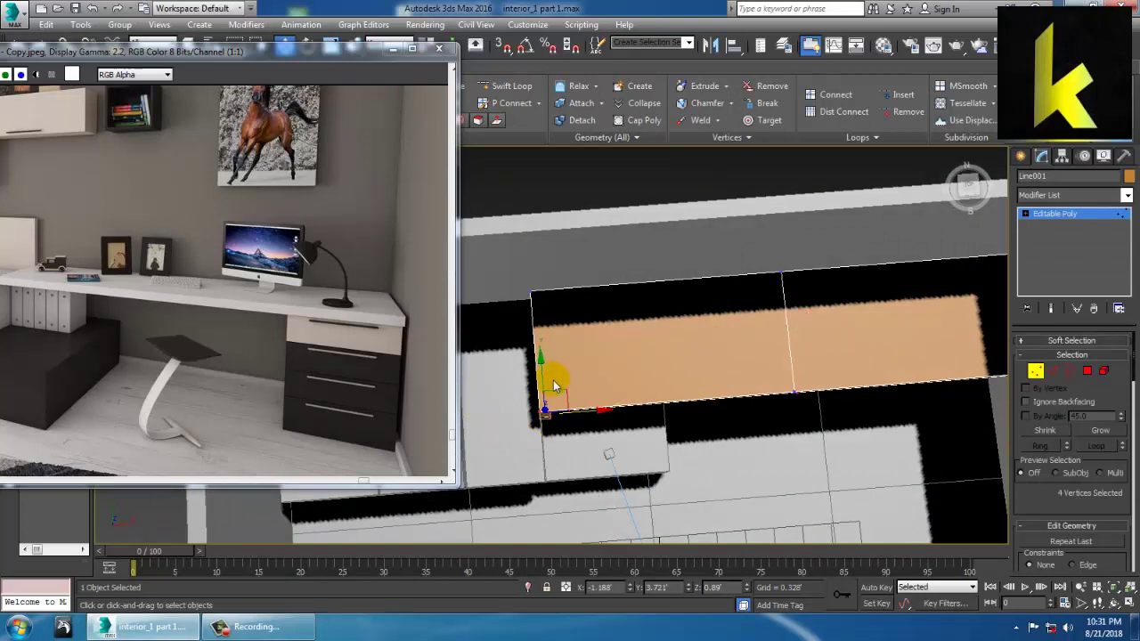
pyautogui.moveTo(553, 381); pyautogui.dragTo(545, 329)
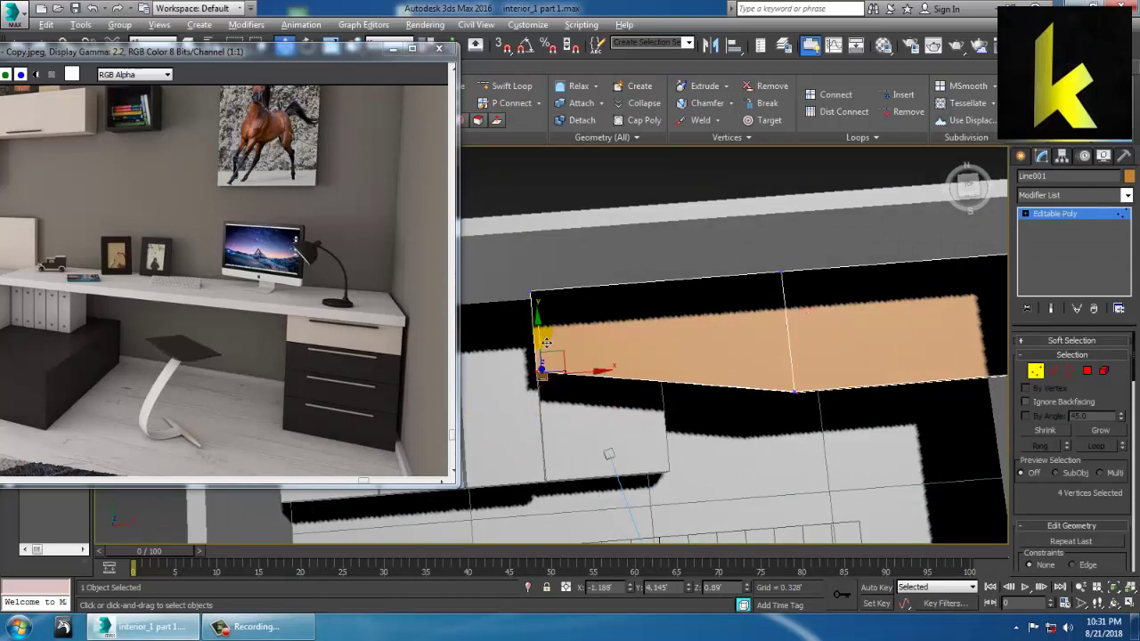
# - Move the front vertices of the desktop's middle edge loop back to Y 3.803' to taper the front edge
pyautogui.keyDown('alt'); pyautogui.moveTo(546, 329); pyautogui.dragTo(765, 380, button='middle'); pyautogui.keyUp('alt')
pyautogui.click(736, 389)
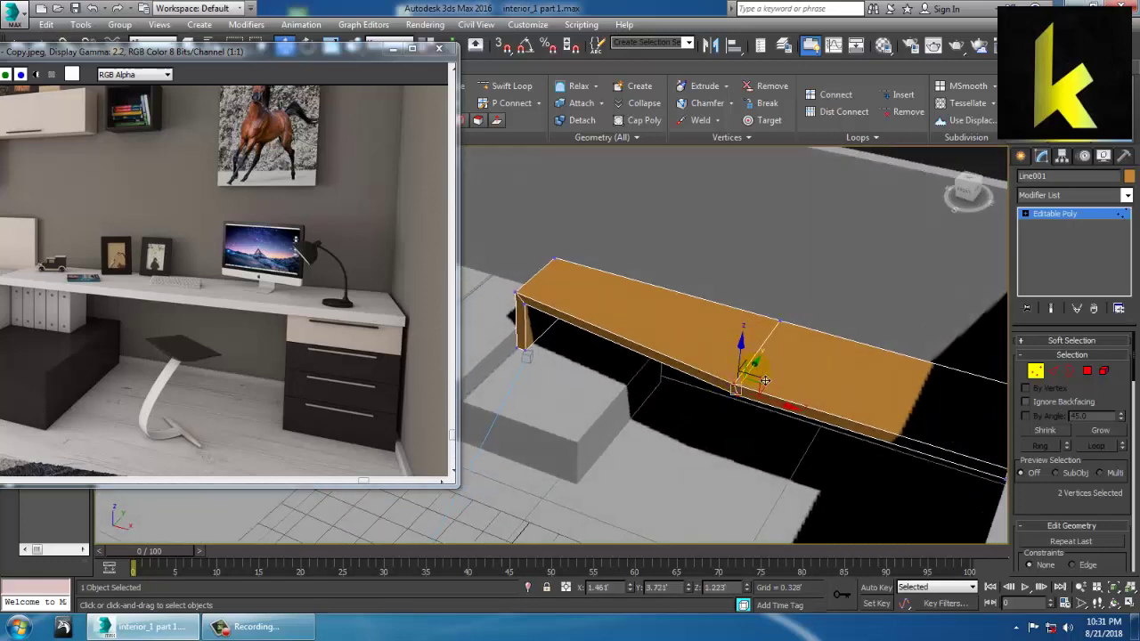
pyautogui.moveTo(765, 378); pyautogui.dragTo(768, 370)
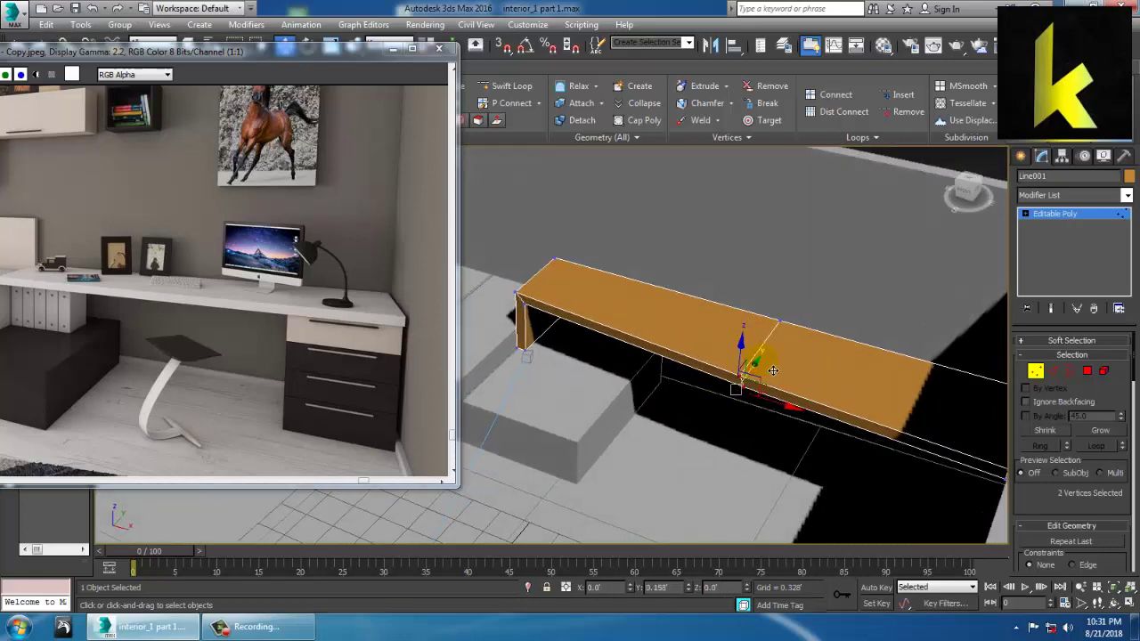
pyautogui.keyDown('alt'); pyautogui.moveTo(768, 370); pyautogui.dragTo(812, 417, button='middle'); pyautogui.keyUp('alt')
pyautogui.moveTo(851, 365); pyautogui.dragTo(886, 392)
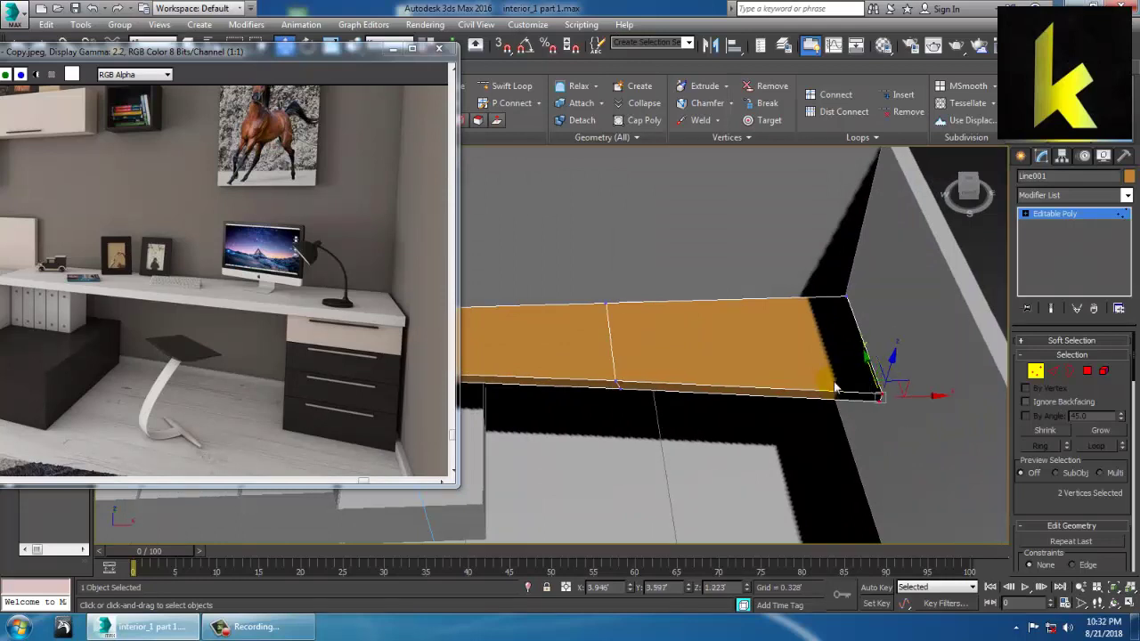
pyautogui.moveTo(591, 359); pyautogui.dragTo(660, 420)
pyautogui.keyDown('alt'); pyautogui.moveTo(624, 361); pyautogui.dragTo(643, 399, button='middle'); pyautogui.keyUp('alt')
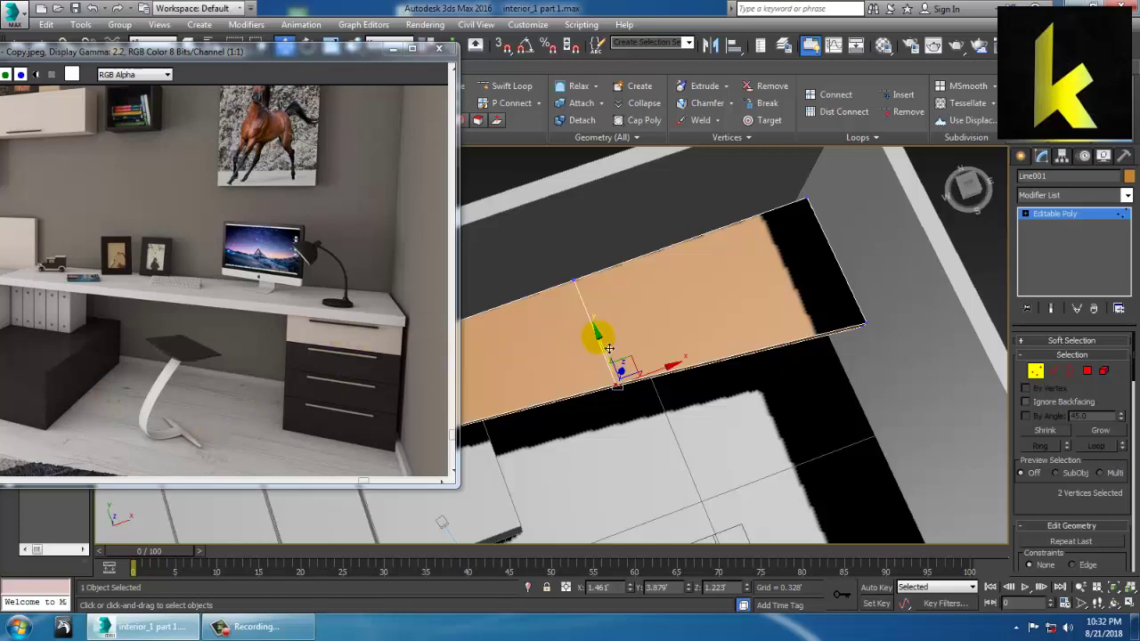
pyautogui.moveTo(609, 351); pyautogui.dragTo(594, 337)
# - Add a second edge loop across the desktop, halfway between the middle loop and the side-wall end
pyautogui.keyDown('alt'); pyautogui.moveTo(593, 338); pyautogui.dragTo(754, 442, button='middle'); pyautogui.keyUp('alt')
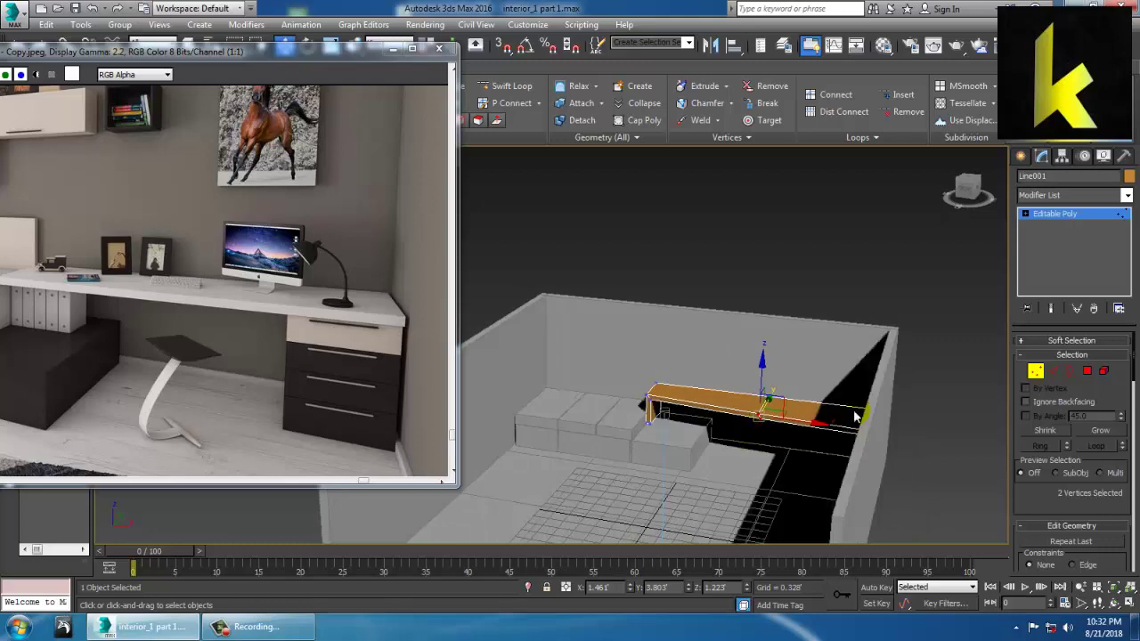
pyautogui.moveTo(856, 417); pyautogui.dragTo(728, 367, button='middle')
pyautogui.keyDown('alt'); pyautogui.moveTo(622, 358); pyautogui.dragTo(637, 355, button='middle'); pyautogui.keyUp('alt')
pyautogui.scroll(5, 641, 355)
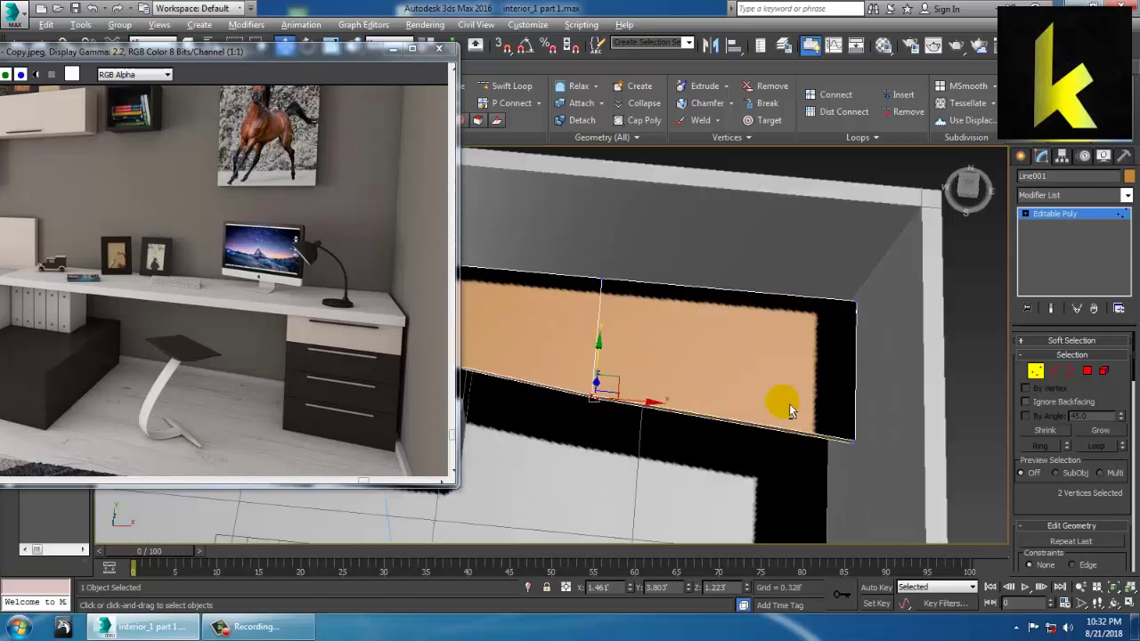
pyautogui.moveTo(789, 403); pyautogui.dragTo(772, 355, button='middle')
pyautogui.click(504, 87)
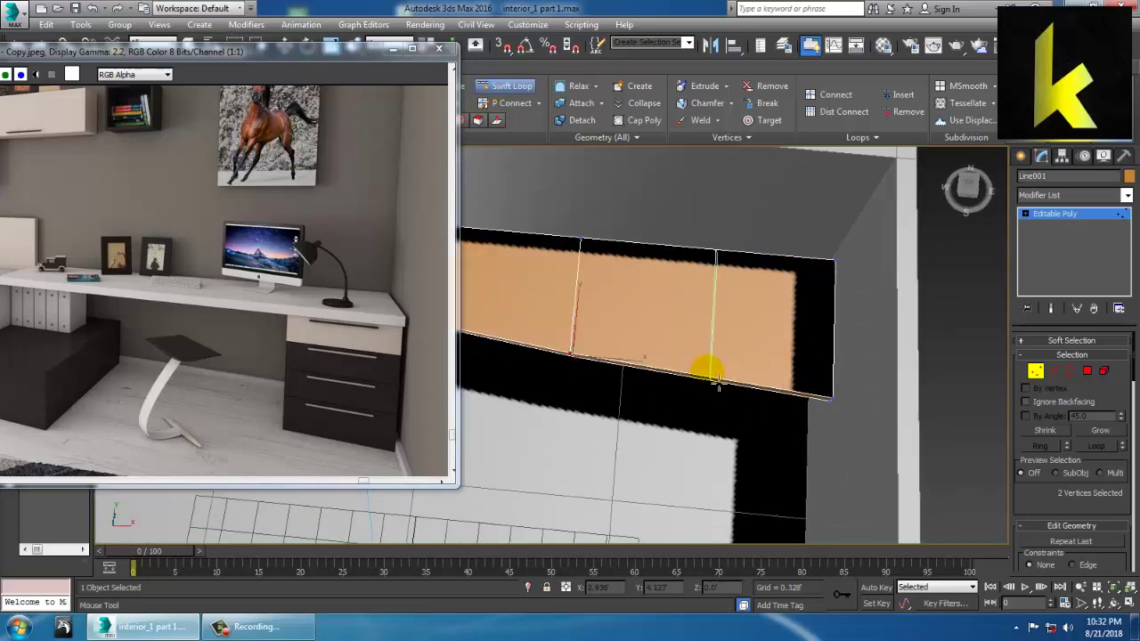
pyautogui.click(704, 372)
# - Move the front vertices of the second edge loop to Y 3.599', level with the desk's wall-end corner
pyautogui.rightClick(704, 372)
pyautogui.keyDown('alt'); pyautogui.moveTo(706, 374); pyautogui.dragTo(722, 368, button='middle'); pyautogui.keyUp('alt')
pyautogui.press('1')
pyautogui.click(722, 368)
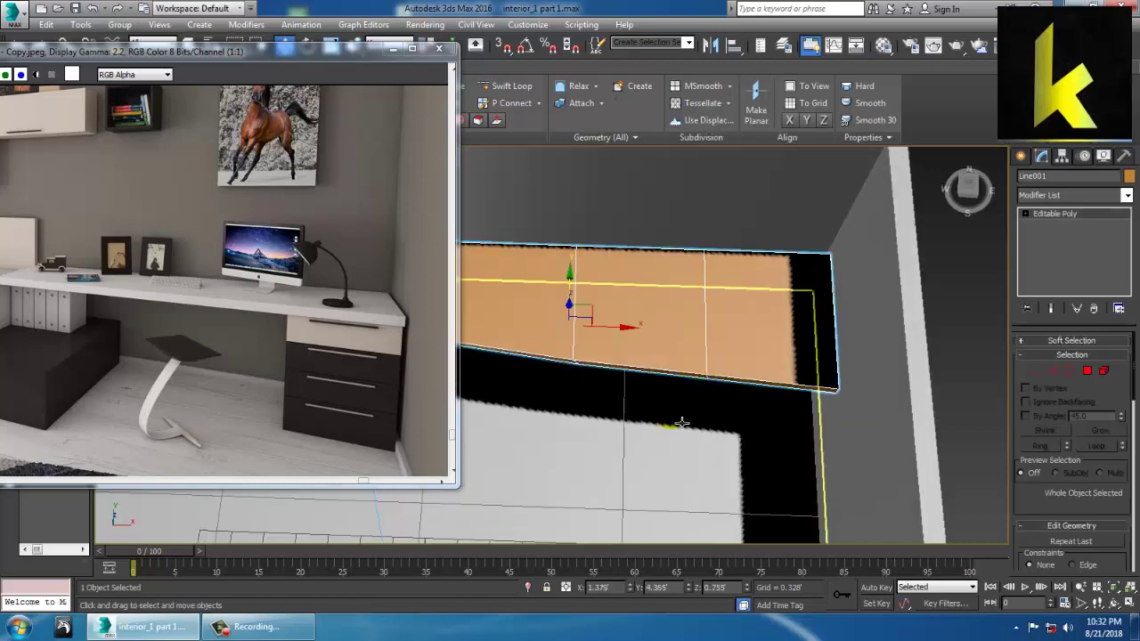
pyautogui.press('1')
pyautogui.moveTo(723, 365); pyautogui.dragTo(734, 361)
# - Examine the desktop's tapered front edge in the top and perspective views and compare it with the reference photo
pyautogui.hotkey('alt', 'w')
pyautogui.middleClick(495, 299)
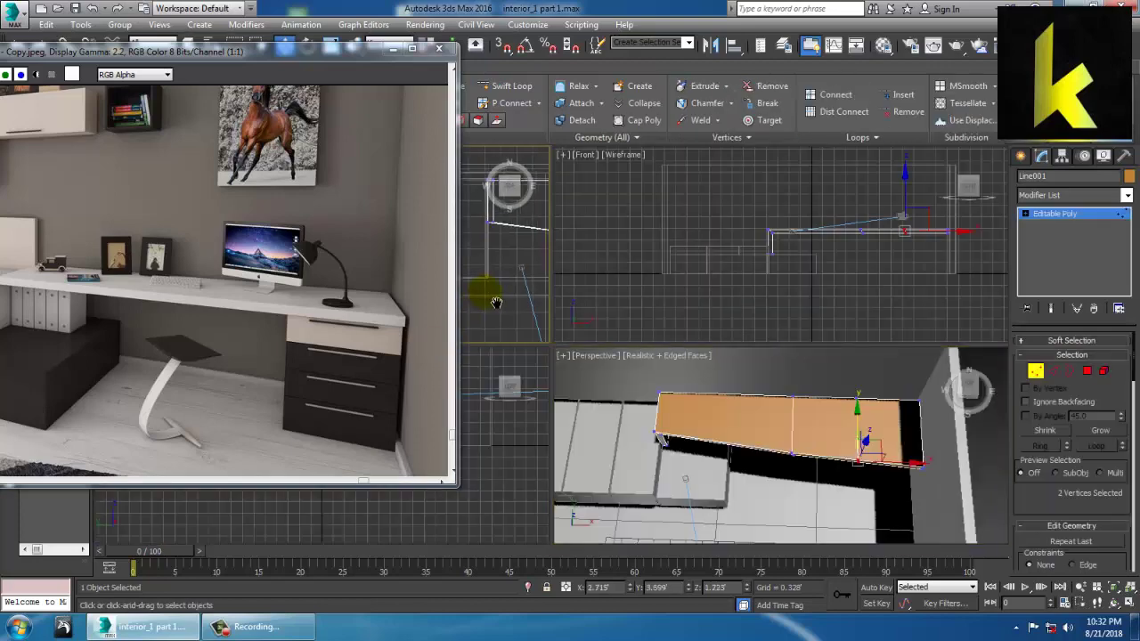
pyautogui.hotkey('alt', 'w')
pyautogui.scroll(-5, 838, 386)
pyautogui.moveTo(855, 390); pyautogui.dragTo(623, 326, button='middle')
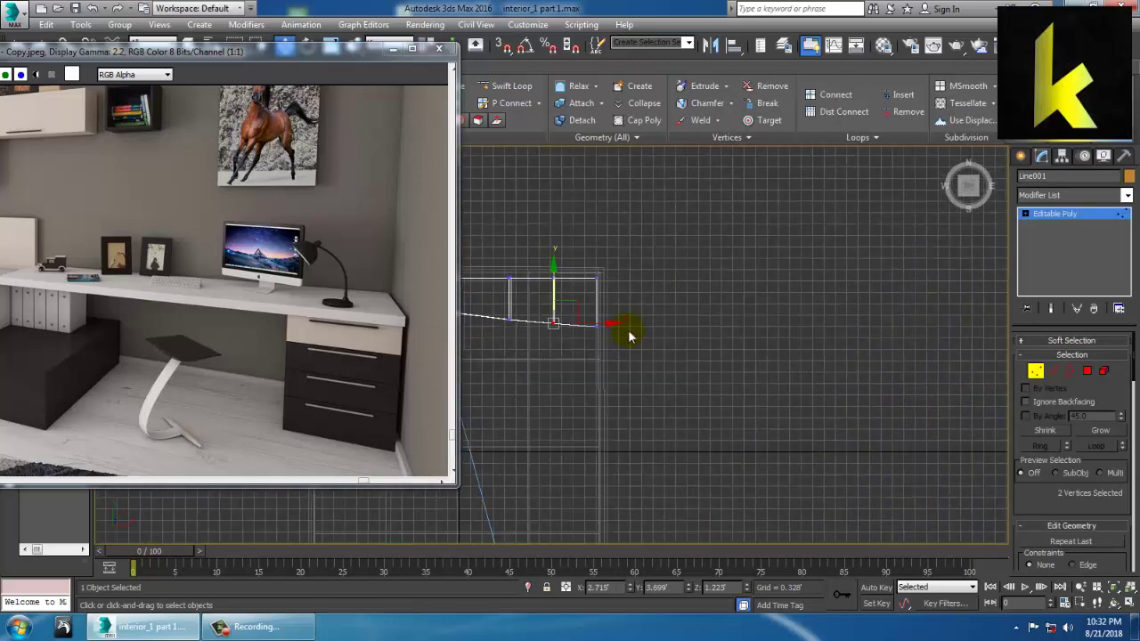
pyautogui.moveTo(724, 363); pyautogui.dragTo(730, 374, button='middle')
pyautogui.scroll(2, 726, 365)
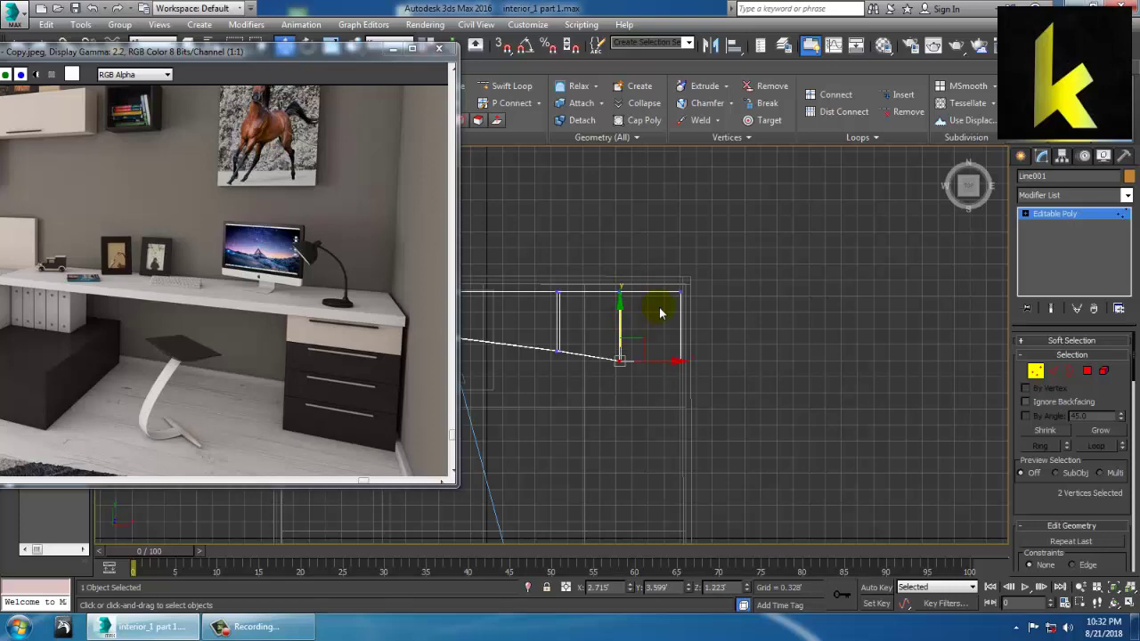
pyautogui.hotkey('alt', 'w')
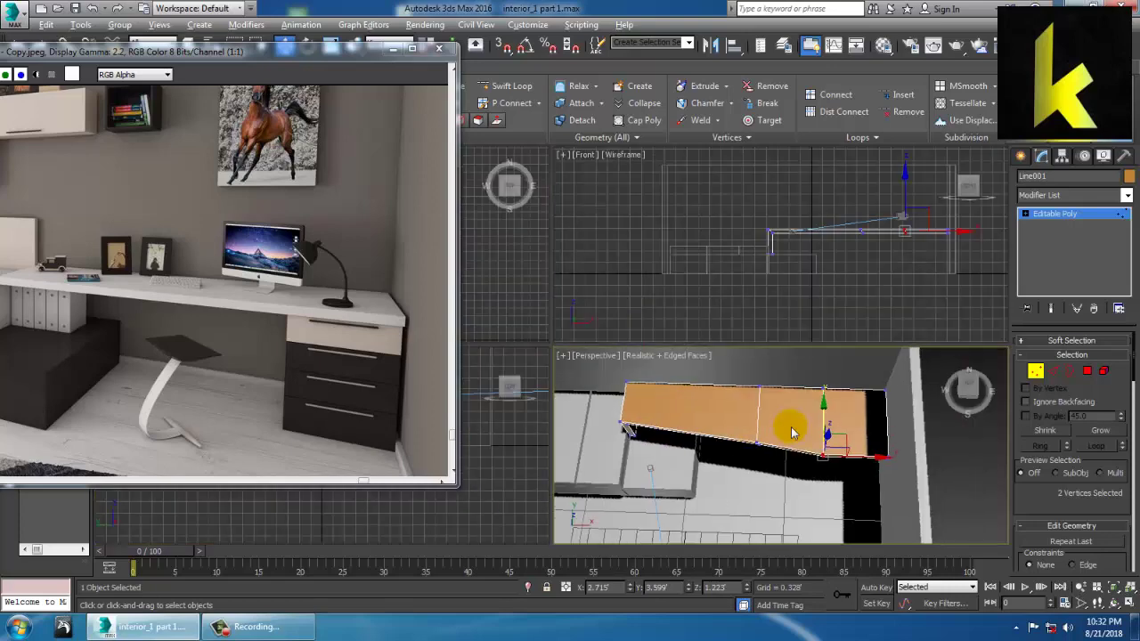
pyautogui.hotkey('alt', 'w')
pyautogui.keyDown('alt'); pyautogui.moveTo(772, 379); pyautogui.dragTo(798, 355, button='middle'); pyautogui.keyUp('alt')
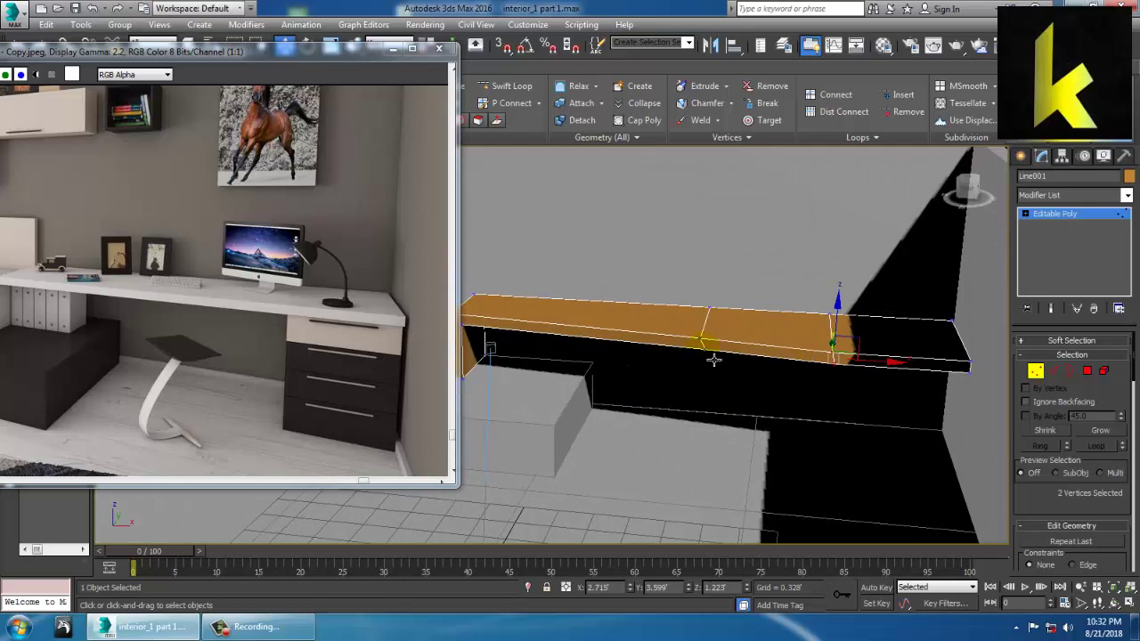
pyautogui.hotkey('alt', 'w')
pyautogui.rightClick(511, 244)
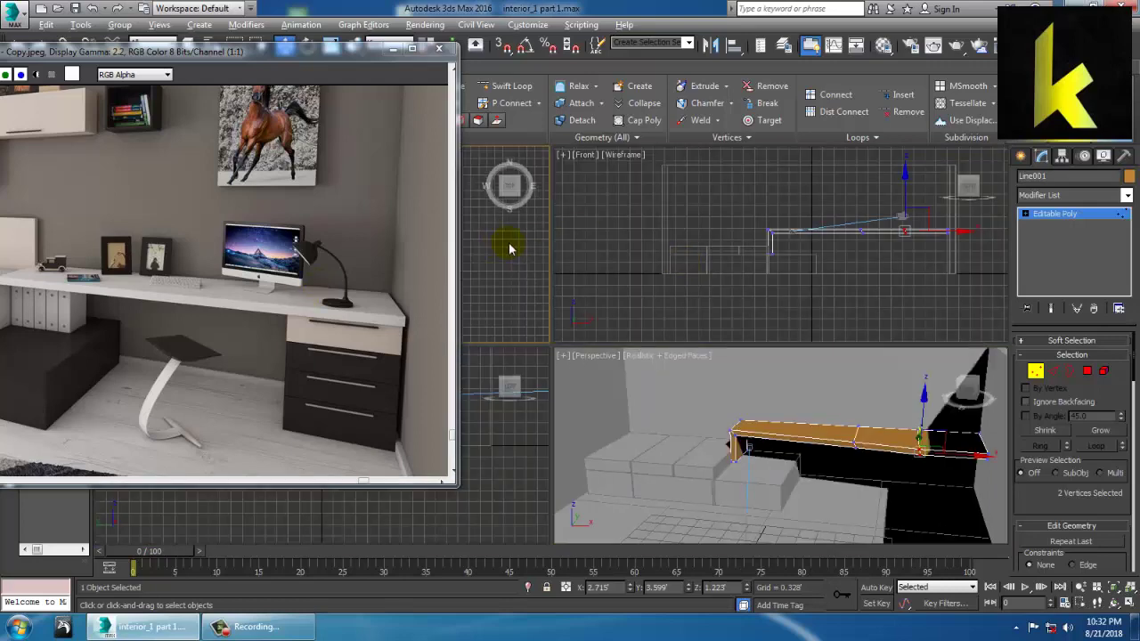
pyautogui.hotkey('alt', 'w')
pyautogui.moveTo(654, 299); pyautogui.dragTo(766, 313, button='middle')
pyautogui.scroll(2, 770, 296)
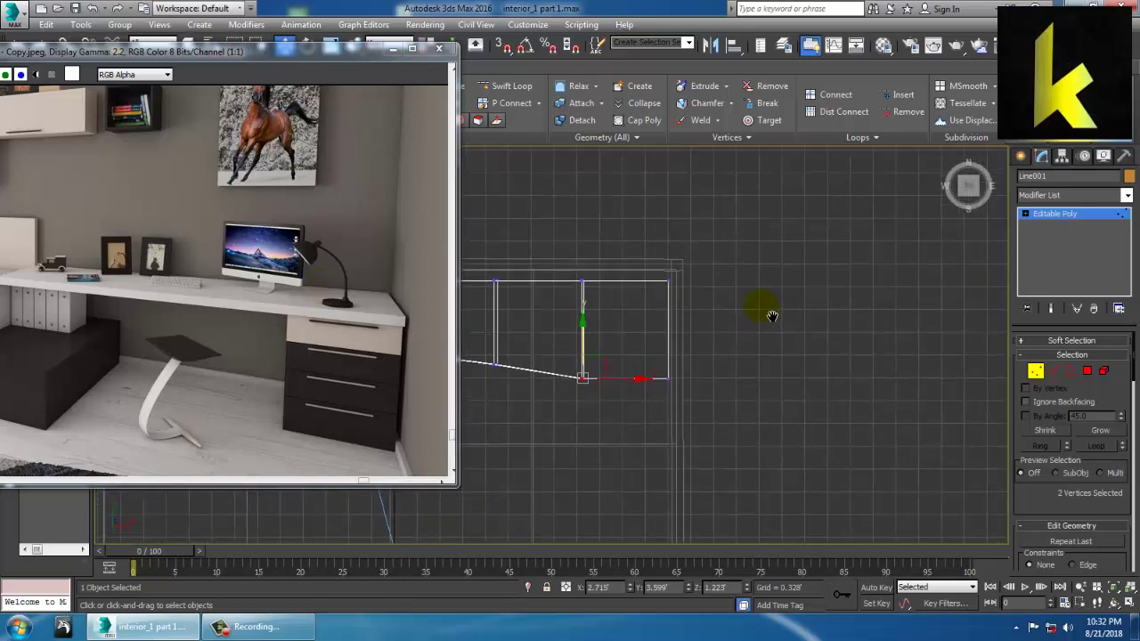
pyautogui.scroll(2, 766, 312)
pyautogui.click(1021, 155)
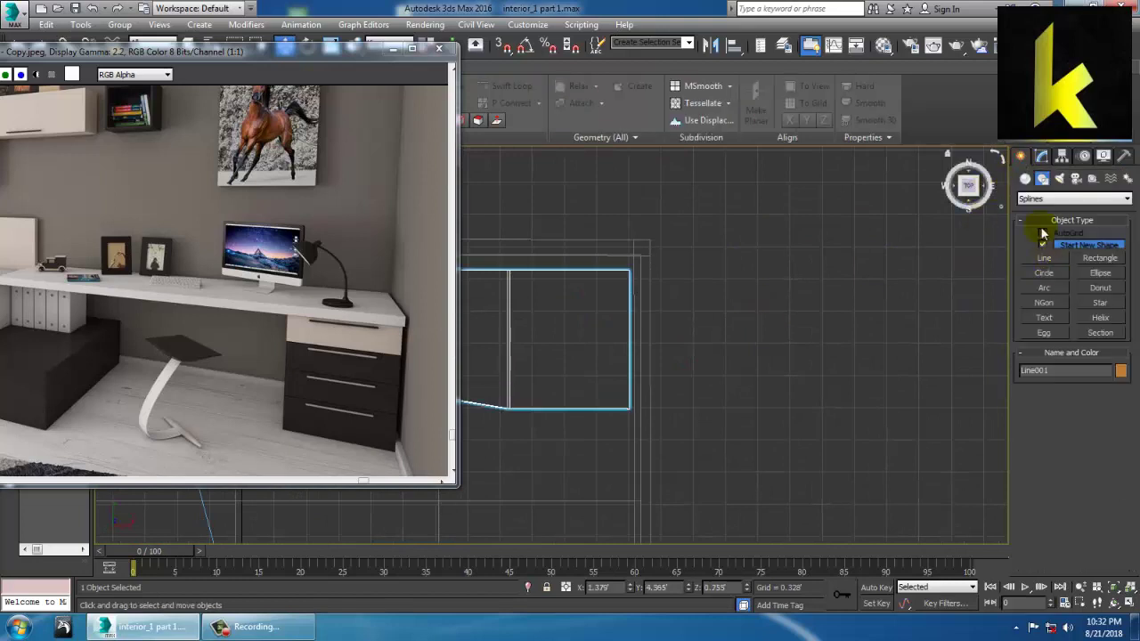
pyautogui.click(1025, 179)
pyautogui.click(1044, 247)
pyautogui.moveTo(828, 234); pyautogui.dragTo(894, 219, button='middle')
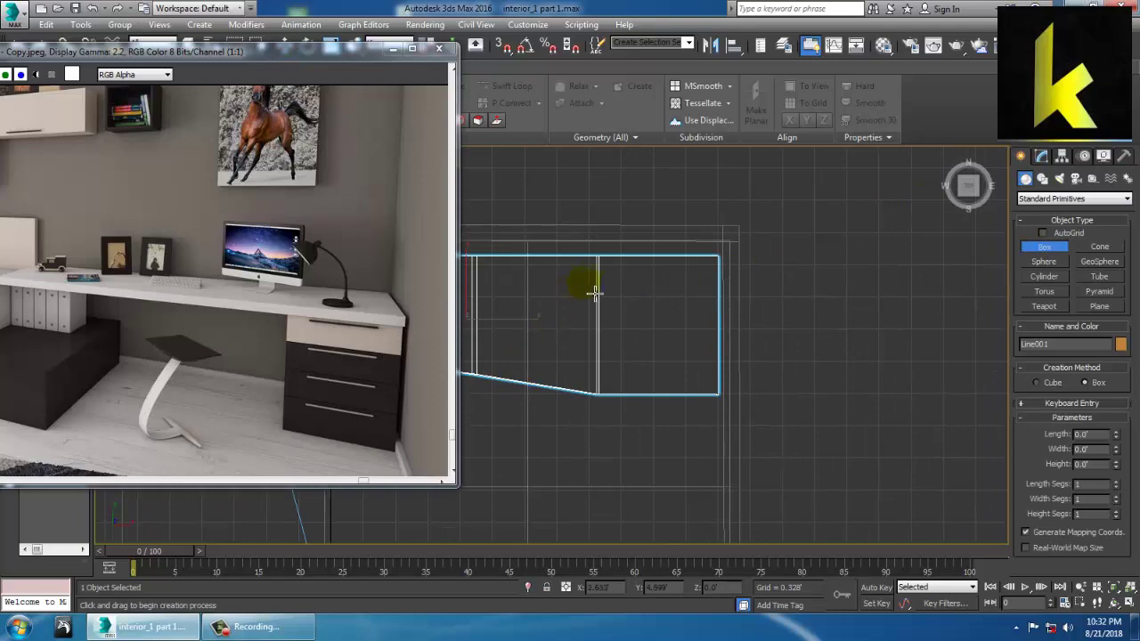
pyautogui.rightClick(758, 355)
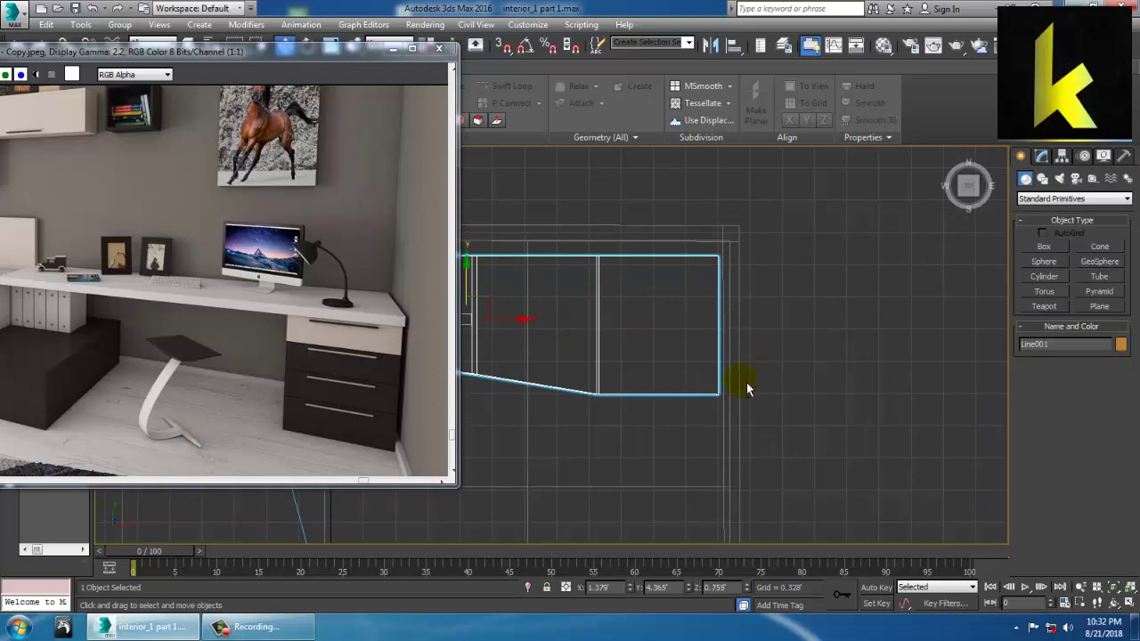
# - Bring the desk's underside into view and convert the desk to an Editable Poly again
pyautogui.hotkey('alt', 'w')
pyautogui.rightClick(776, 484)
pyautogui.hotkey('alt', 'w')
pyautogui.keyDown('alt'); pyautogui.moveTo(776, 484); pyautogui.dragTo(772, 295, button='middle'); pyautogui.keyUp('alt')
pyautogui.scroll(2, 832, 291)
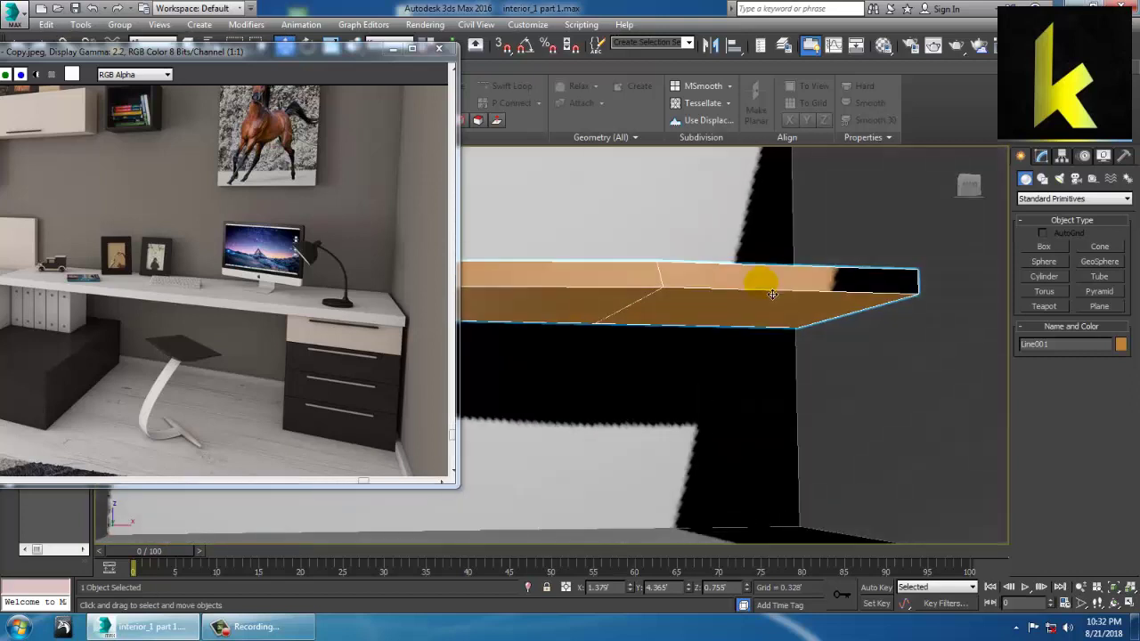
pyautogui.rightClick(766, 283)
pyautogui.moveTo(858, 418)
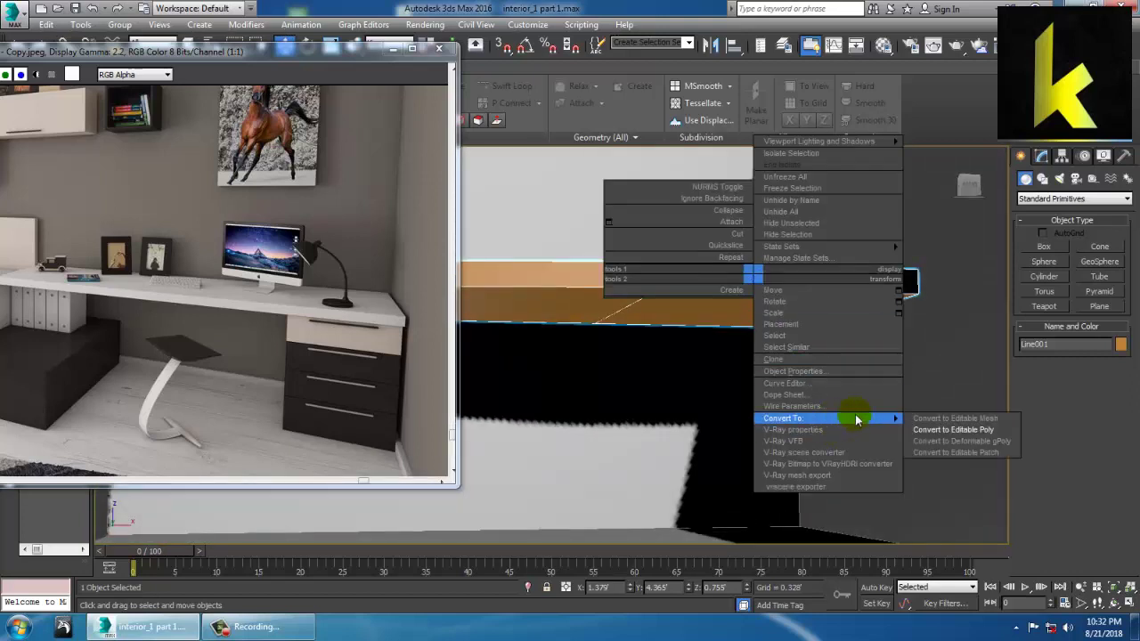
pyautogui.click(926, 433)
# - Inset the underside polygon at the desk's wall end by 0.071'
pyautogui.click(1085, 370)
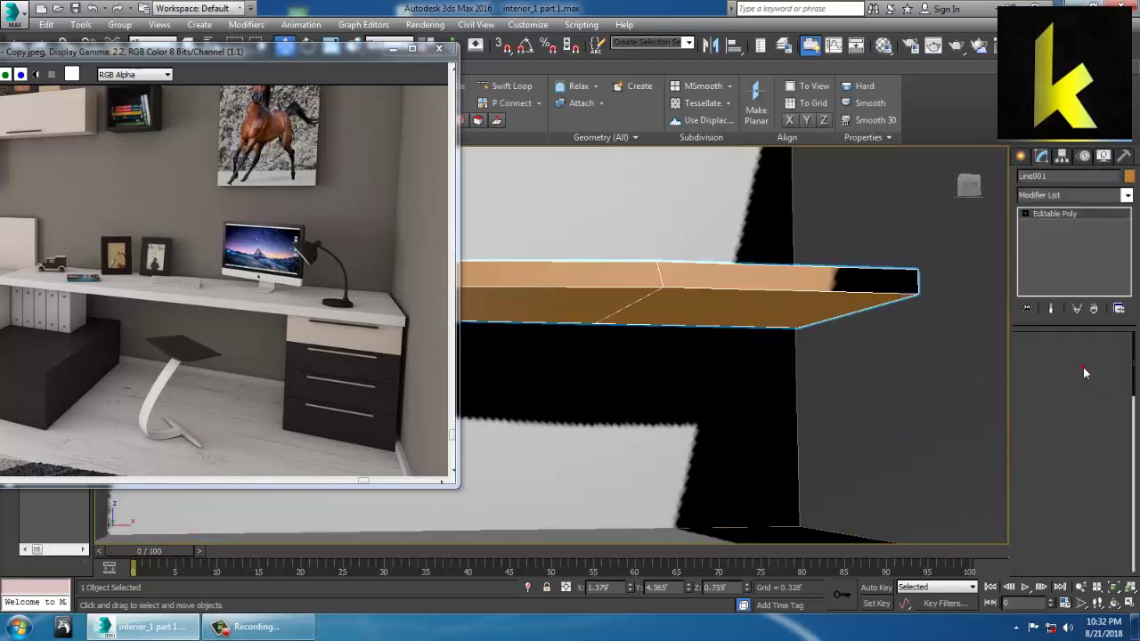
pyautogui.click(720, 326)
pyautogui.press('F2')
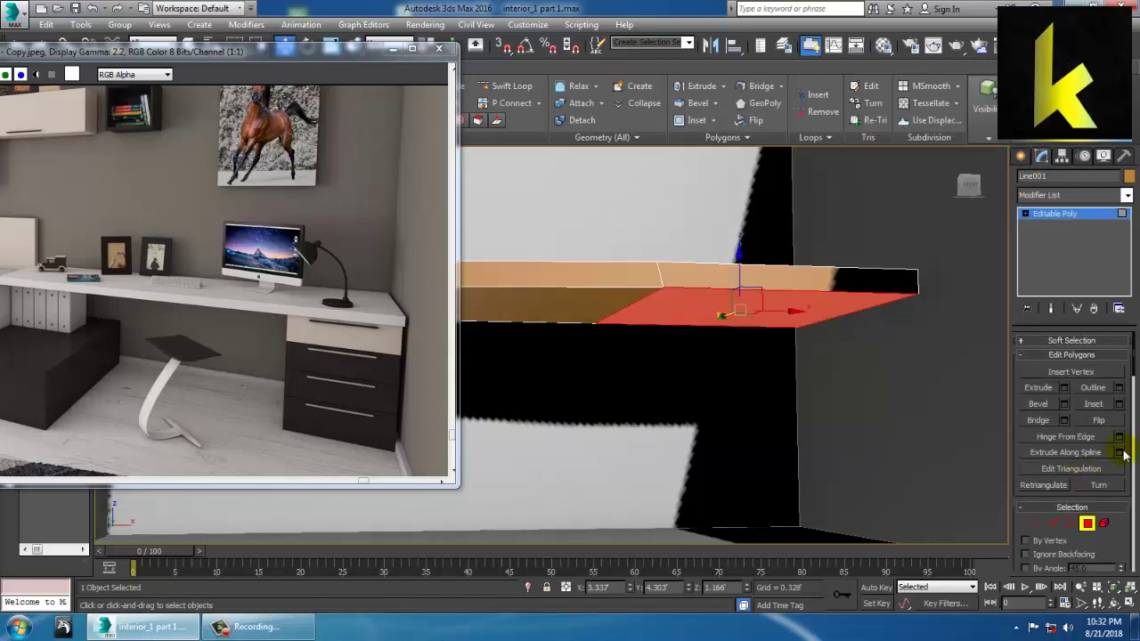
pyautogui.click(1120, 404)
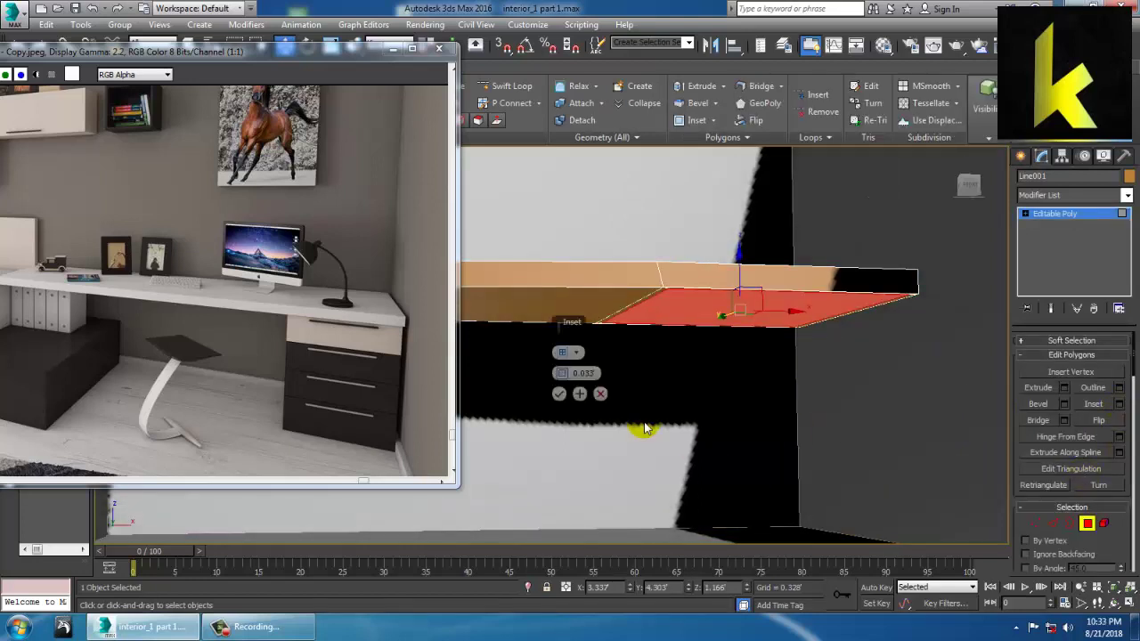
pyautogui.moveTo(563, 375); pyautogui.dragTo(568, 371)
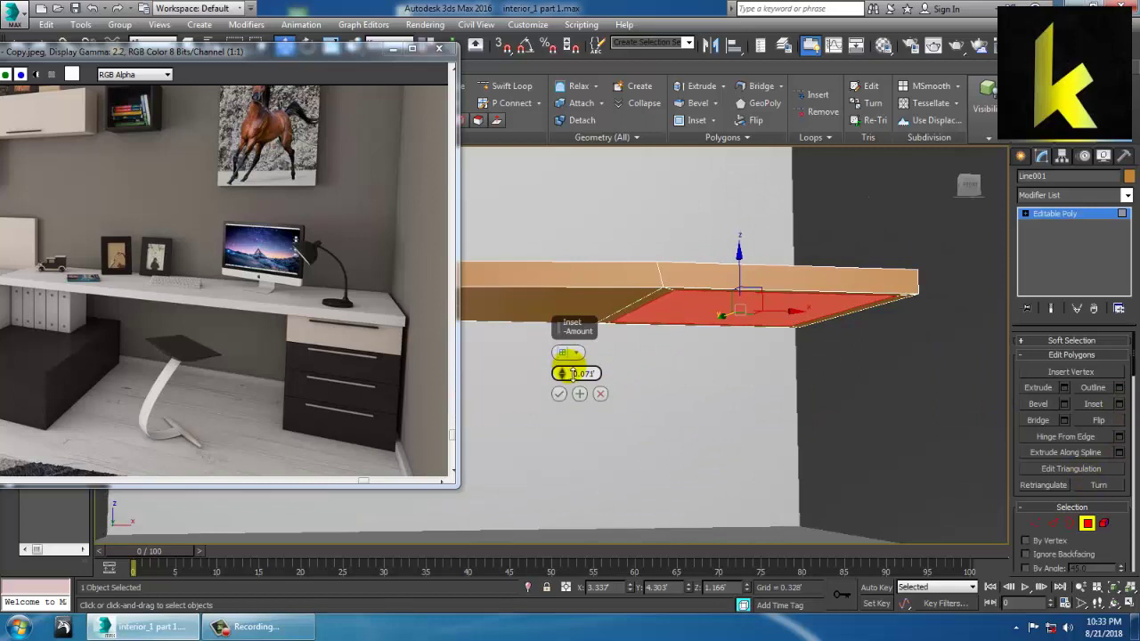
pyautogui.click(560, 393)
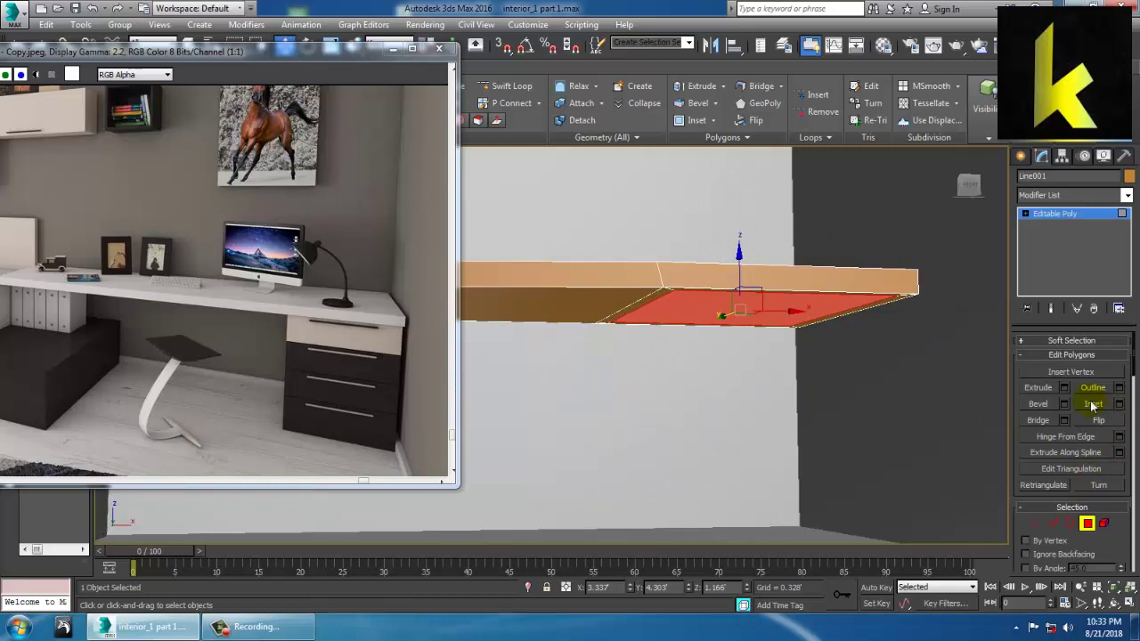
# - Extrude the inset underside polygon downward four times by 0.277' each to form the drawer cabinet
pyautogui.click(1064, 388)
pyautogui.keyDown('alt'); pyautogui.moveTo(962, 344); pyautogui.dragTo(950, 374, button='middle'); pyautogui.keyUp('alt')
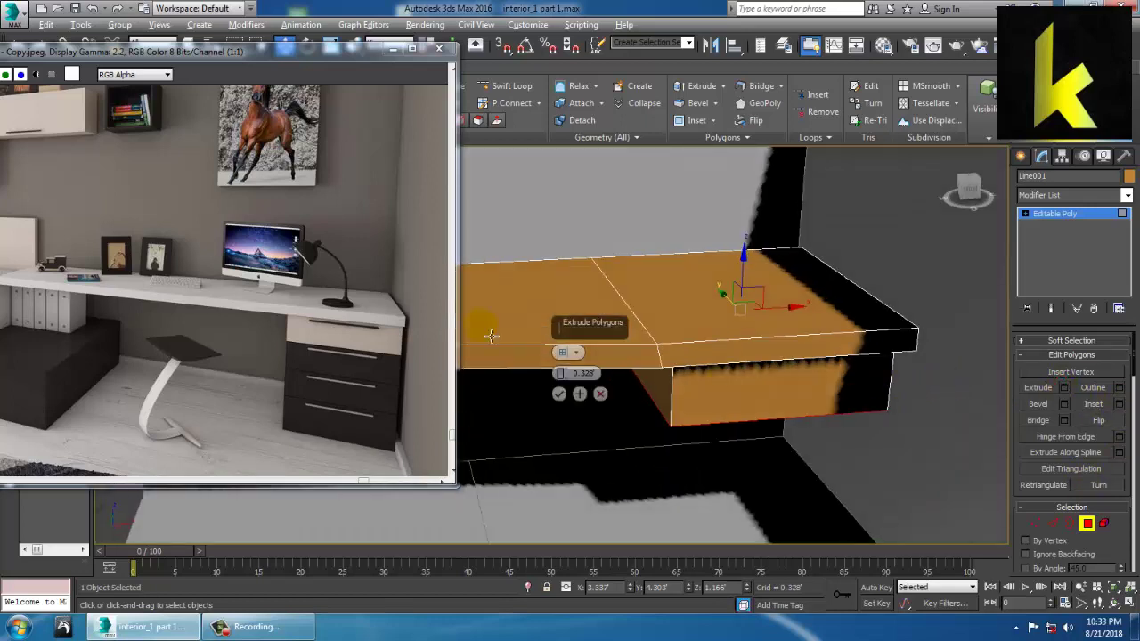
pyautogui.keyDown('alt'); pyautogui.moveTo(492, 336); pyautogui.dragTo(718, 355, button='middle'); pyautogui.keyUp('alt')
pyautogui.click(564, 375)
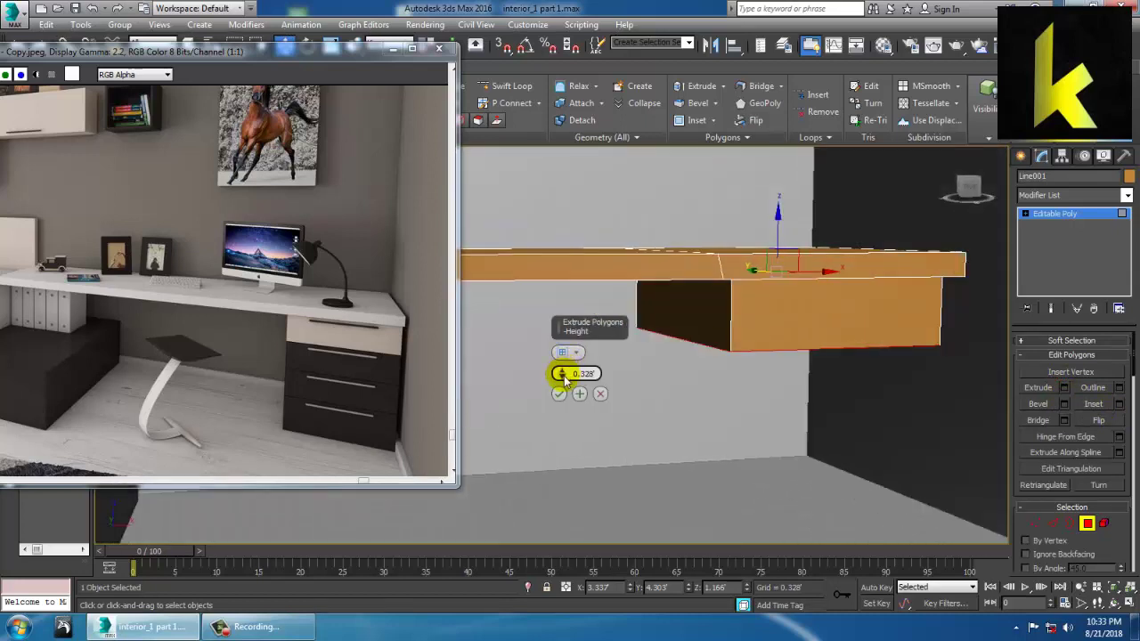
pyautogui.moveTo(564, 374); pyautogui.dragTo(579, 394)
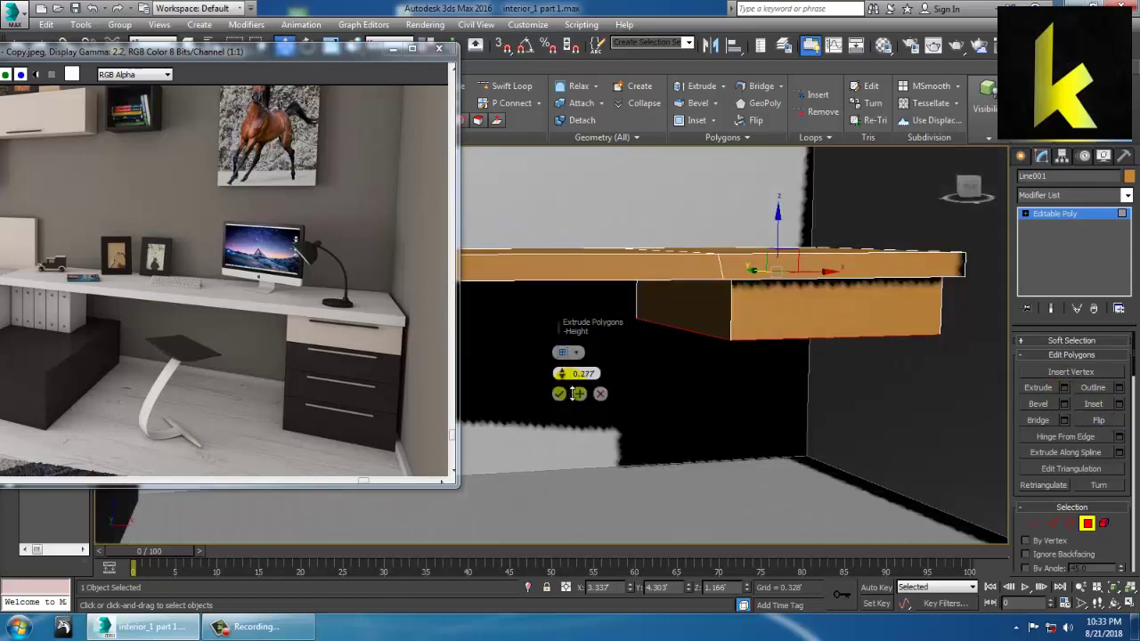
pyautogui.click(579, 394)
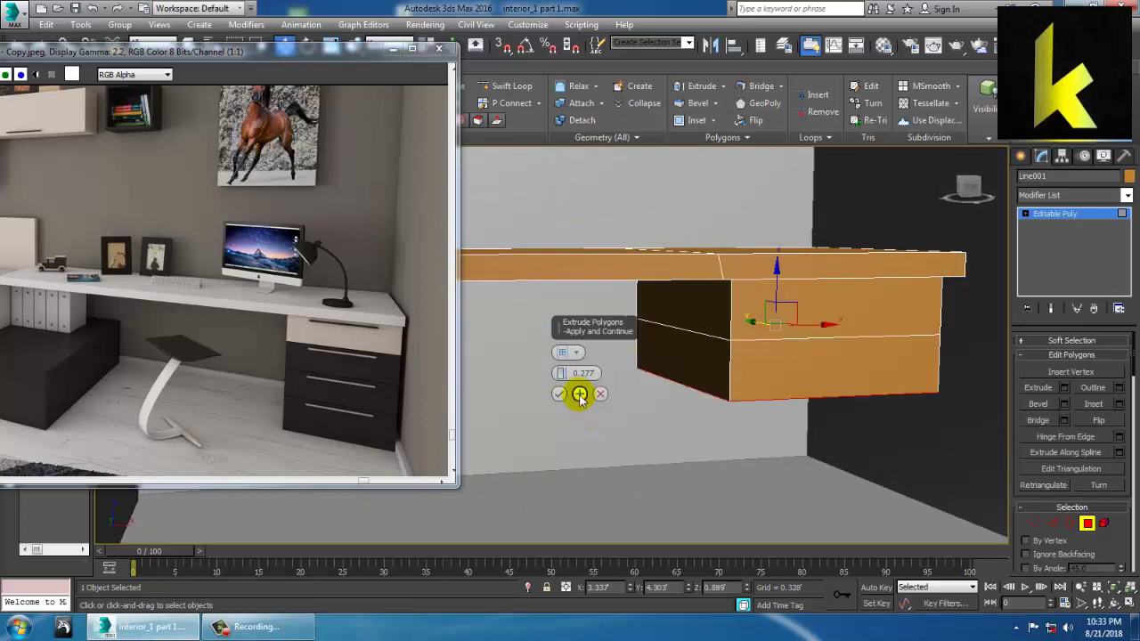
pyautogui.click(580, 394)
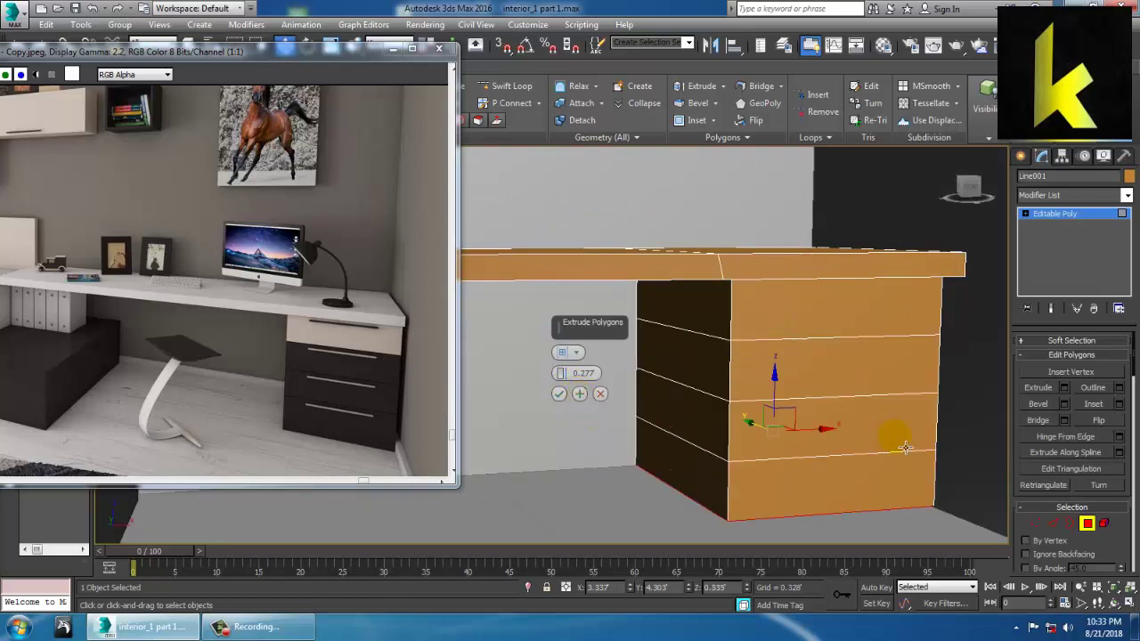
pyautogui.keyDown('alt'); pyautogui.moveTo(905, 447); pyautogui.dragTo(840, 389, button='middle'); pyautogui.keyUp('alt')
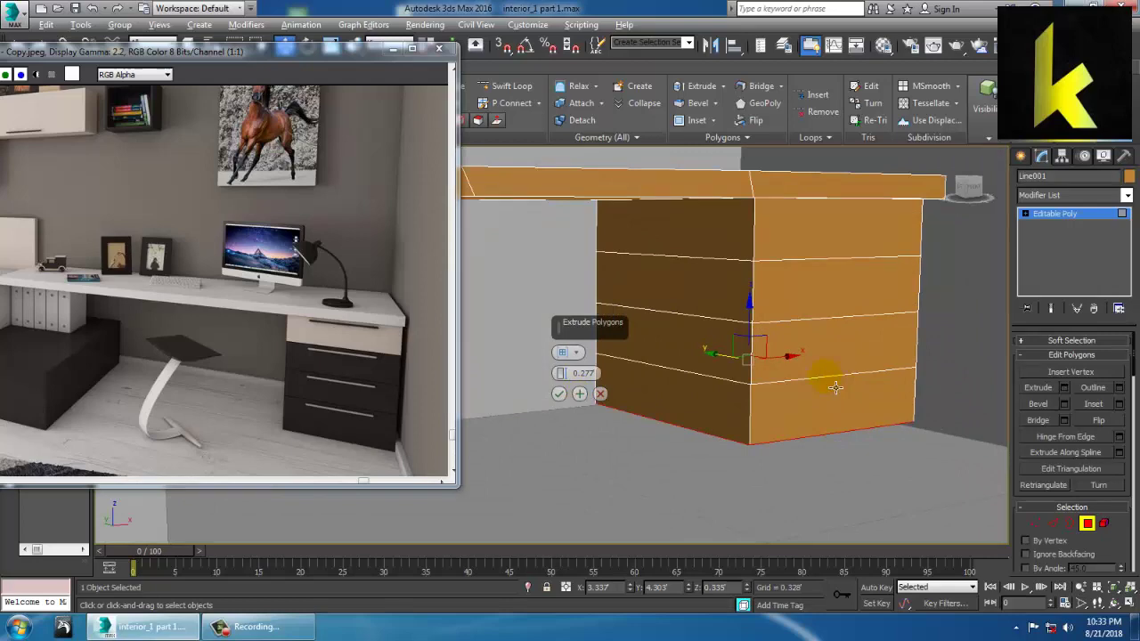
pyautogui.click(560, 393)
# - In the front view, select all drawer divider and base vertices and lower them until the cabinet's bottom meets the floor
pyautogui.hotkey('alt', 'w')
pyautogui.middleClick(842, 300)
pyautogui.hotkey('alt', 'w')
pyautogui.moveTo(884, 321); pyautogui.dragTo(824, 322, button='middle')
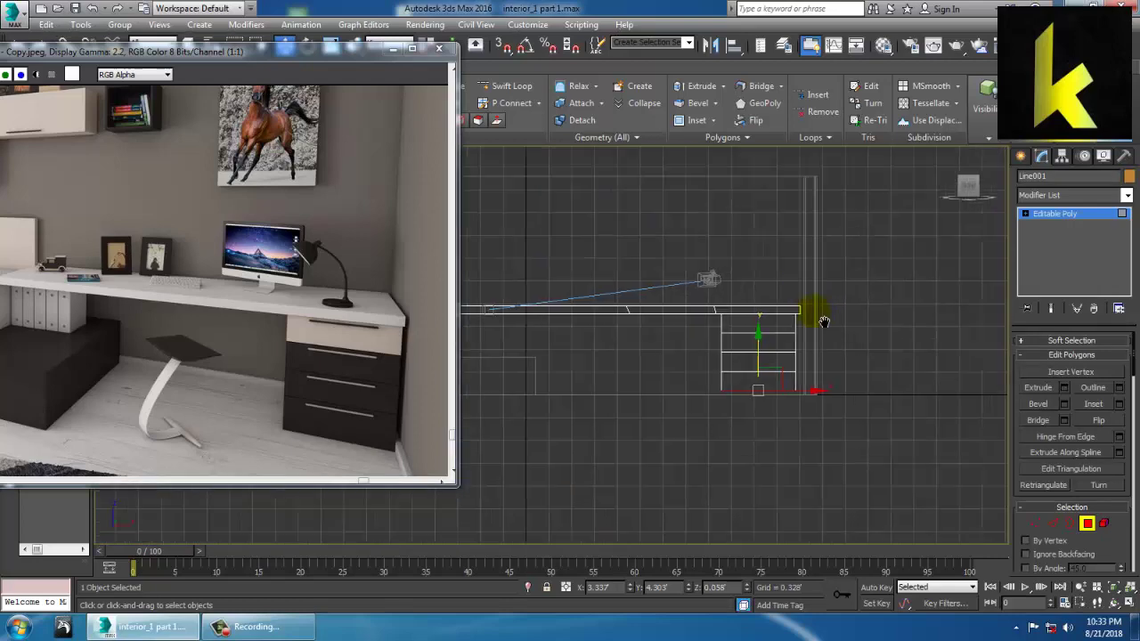
pyautogui.scroll(5, 766, 328)
pyautogui.press('1')
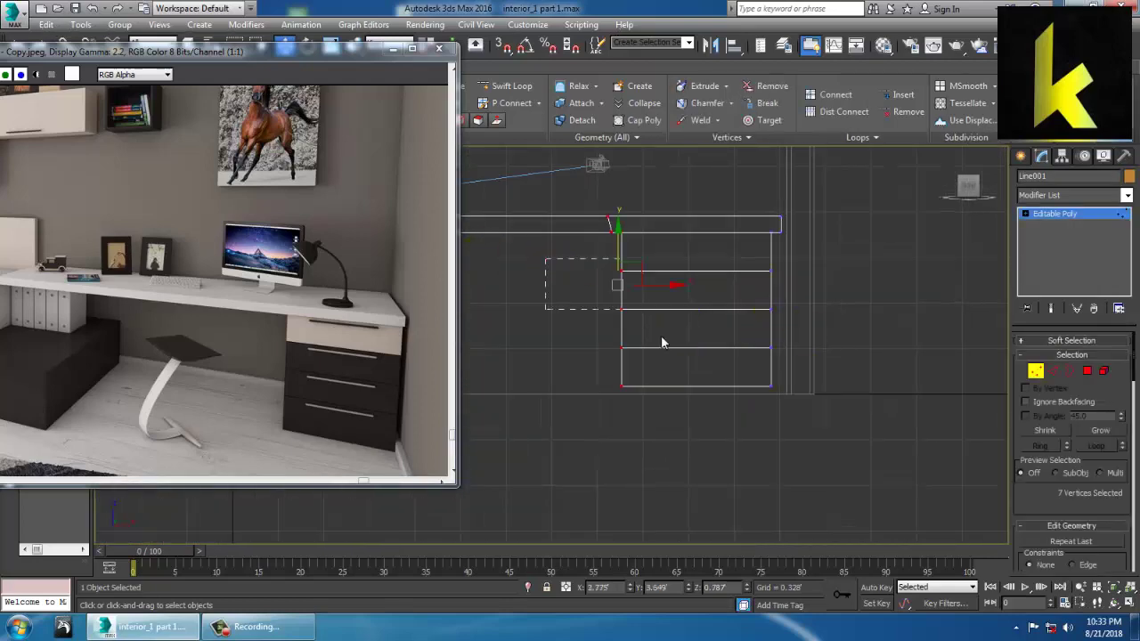
pyautogui.moveTo(661, 337); pyautogui.dragTo(820, 430)
pyautogui.moveTo(706, 292); pyautogui.dragTo(711, 303)
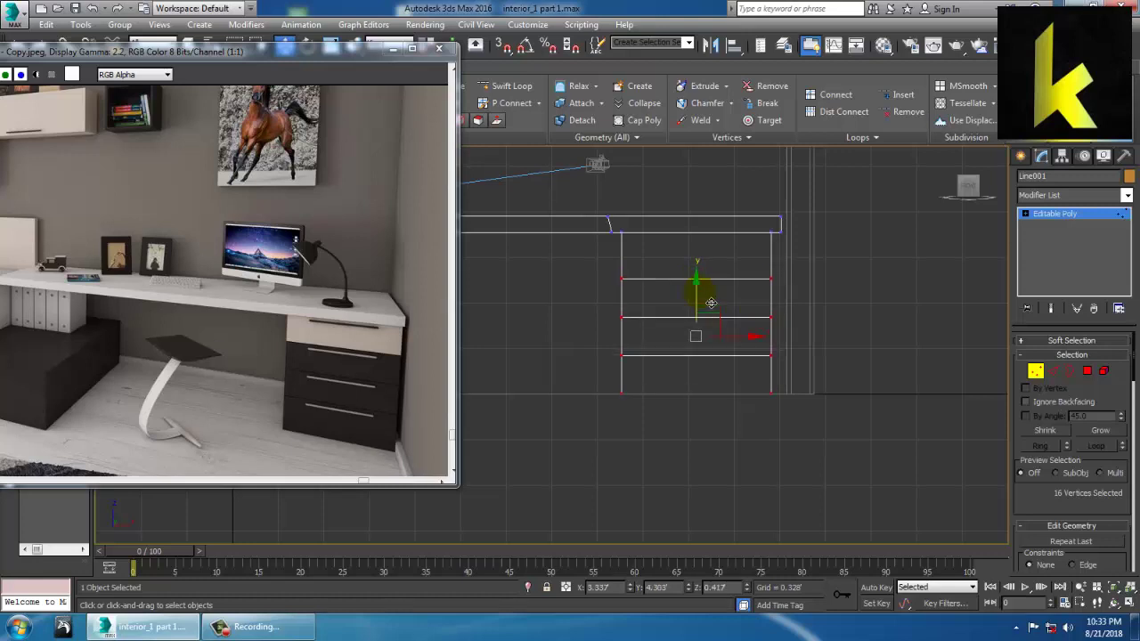
# - Raise the first divider's vertices to a Z of about 0.868' and the second divider's to about 0.586'
pyautogui.moveTo(810, 298); pyautogui.dragTo(809, 298)
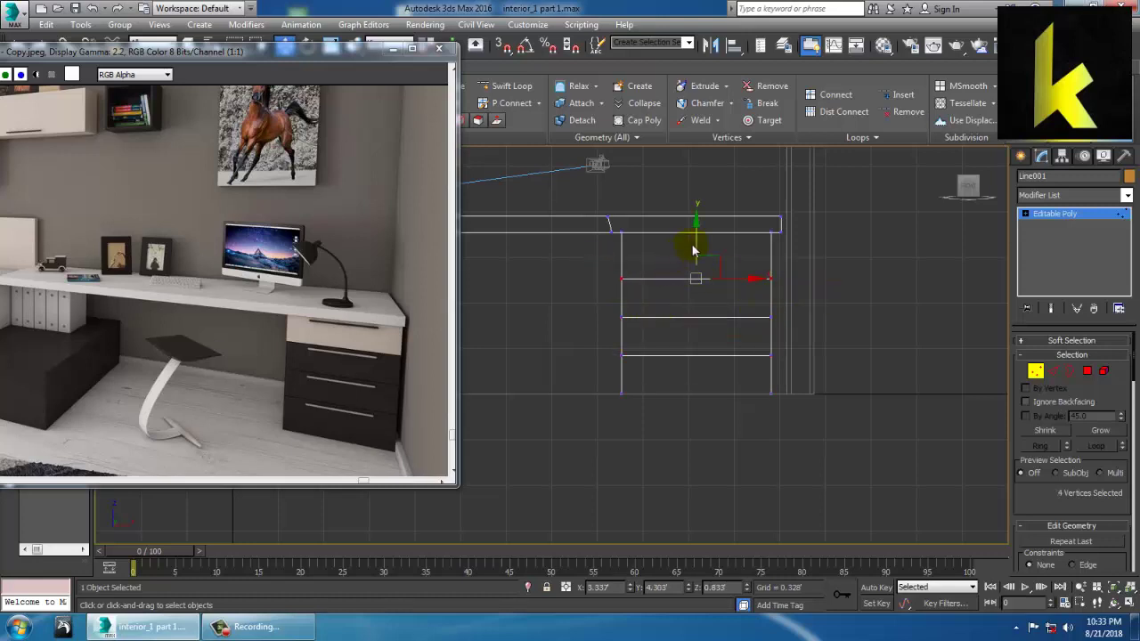
pyautogui.moveTo(707, 253); pyautogui.dragTo(706, 247)
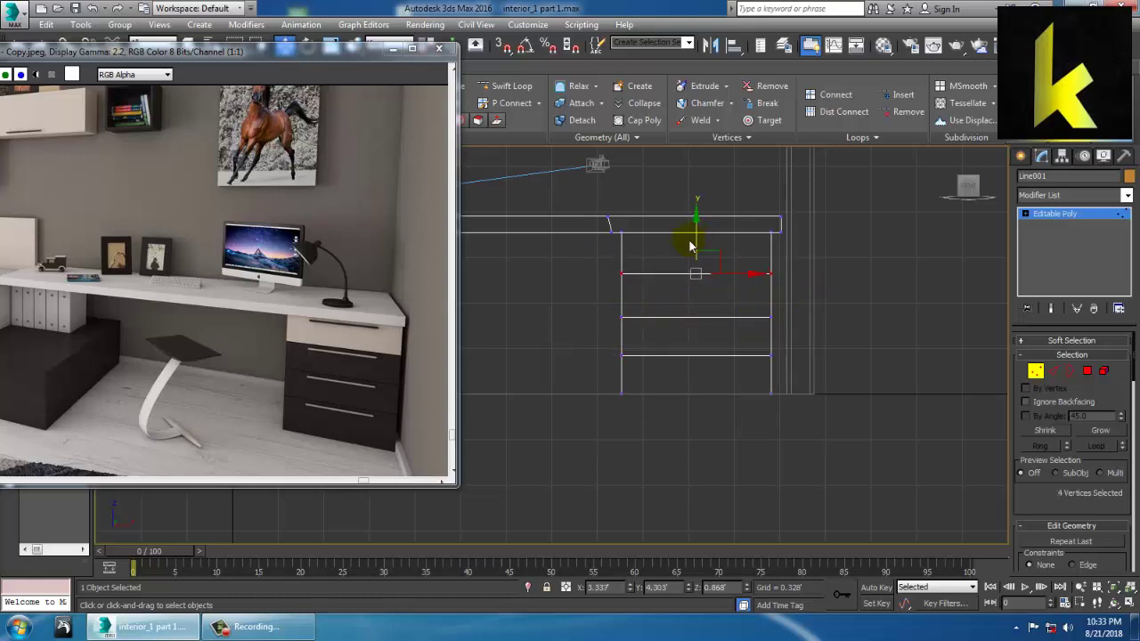
pyautogui.moveTo(773, 329); pyautogui.dragTo(772, 315)
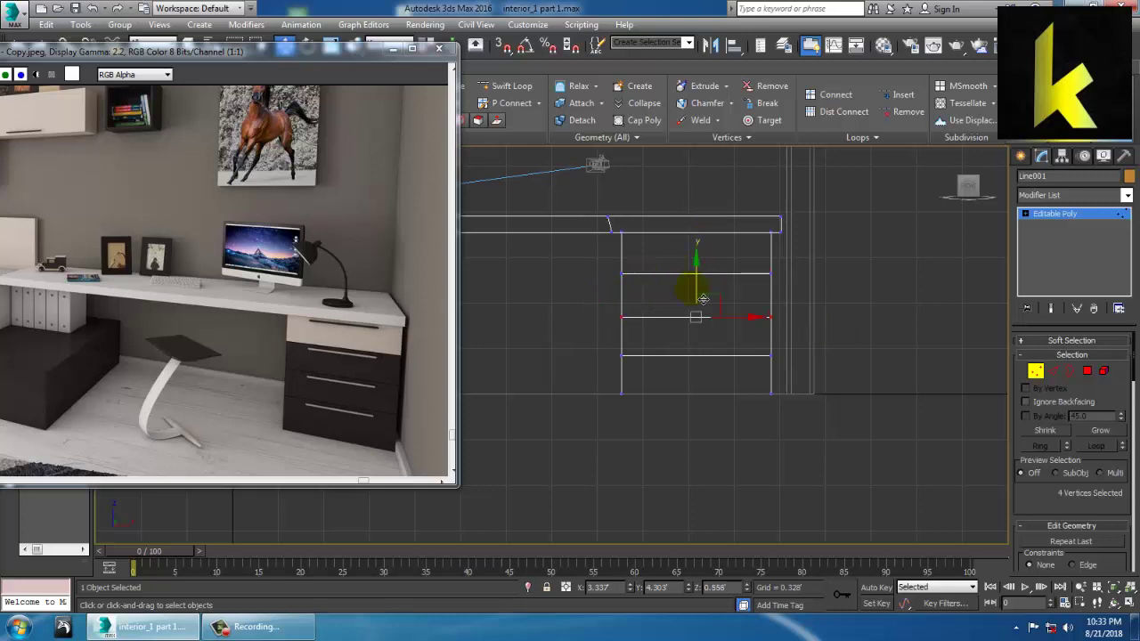
pyautogui.moveTo(703, 299); pyautogui.dragTo(701, 294)
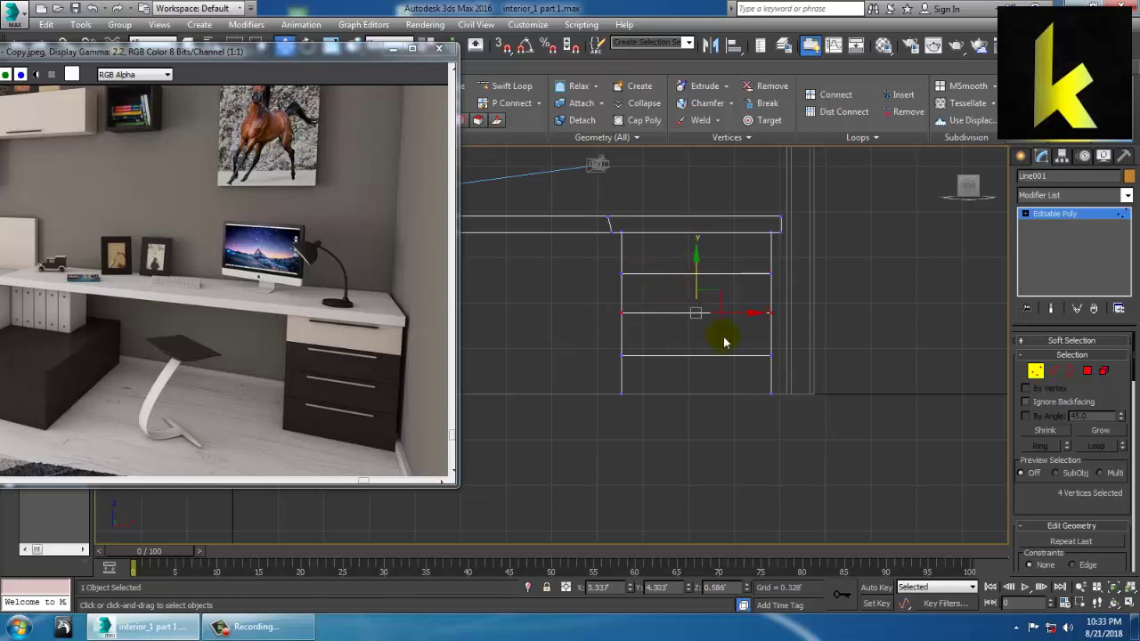
# - In the perspective view, add a Swift Loop edge just below each of the cabinet's three drawer dividers
pyautogui.hotkey('alt', 'w')
pyautogui.moveTo(895, 424)
pyautogui.mouseDown(button='middle')
pyautogui.moveTo(823, 420)
pyautogui.moveTo(776, 361)
pyautogui.moveTo(786, 321)
pyautogui.mouseUp(button='middle')
pyautogui.hotkey('alt', 'w')
pyautogui.scroll(3, 776, 359)
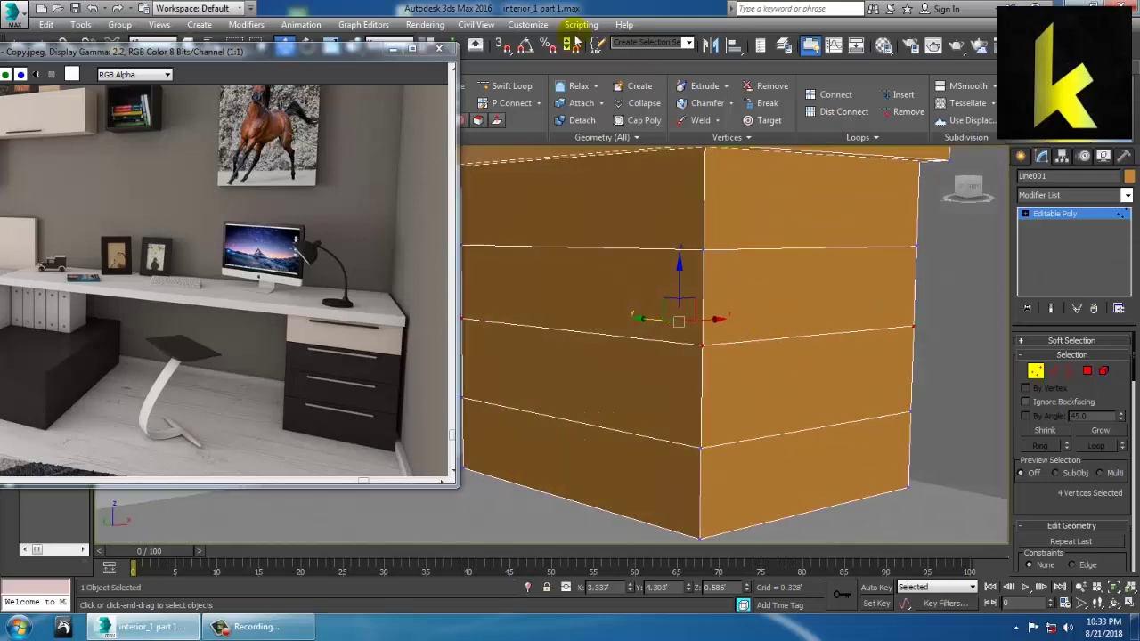
pyautogui.click(516, 86)
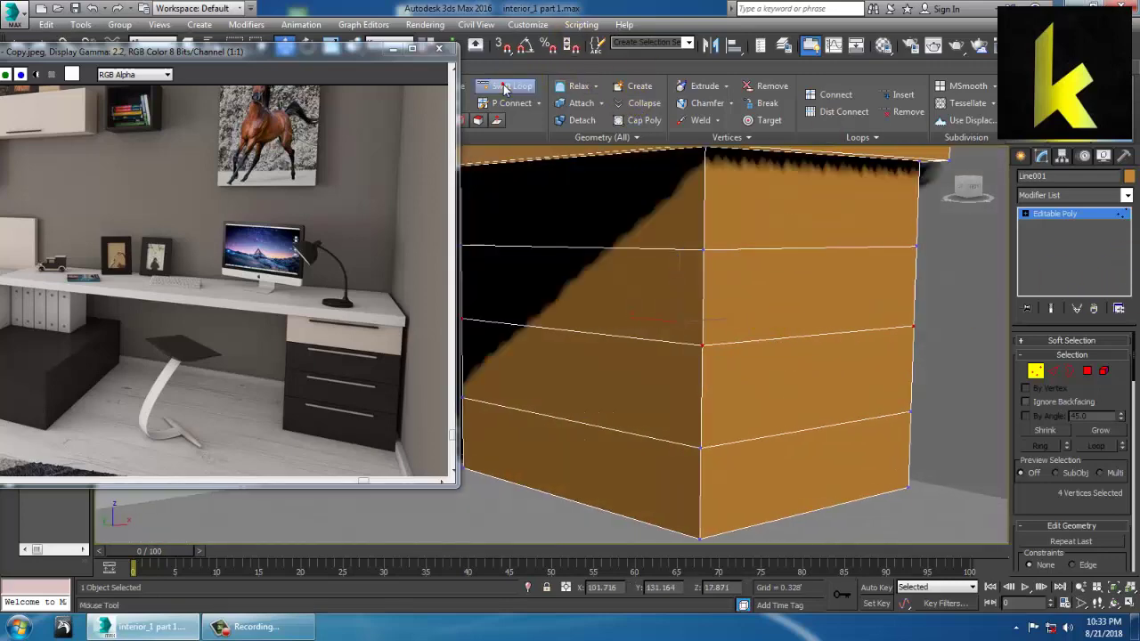
pyautogui.click(715, 258)
pyautogui.scroll(1, 717, 277)
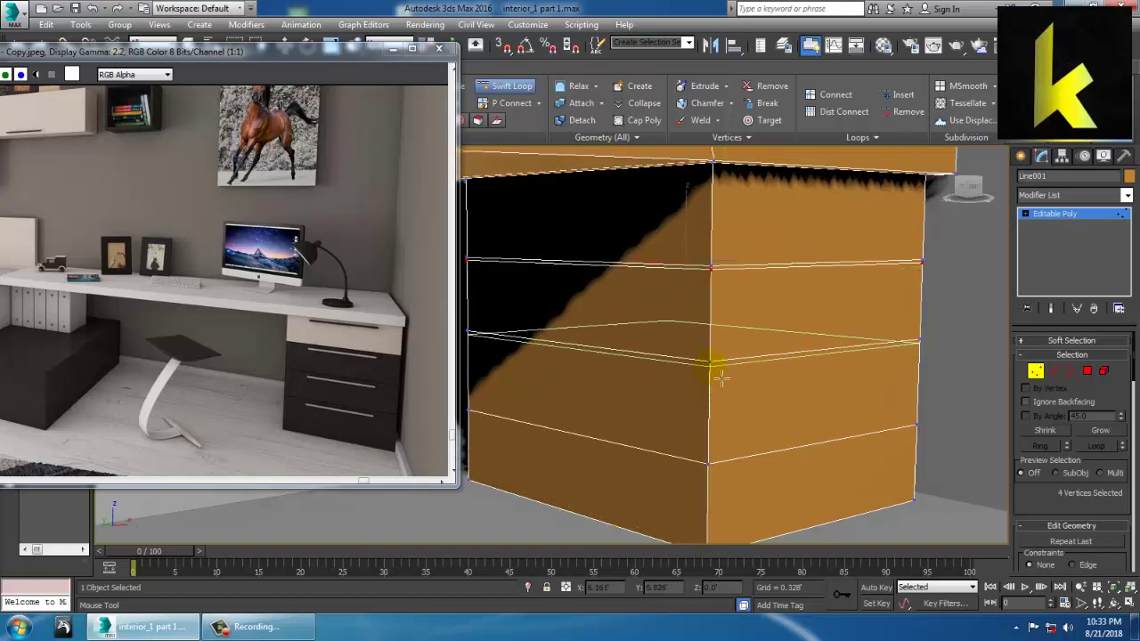
pyautogui.click(720, 376)
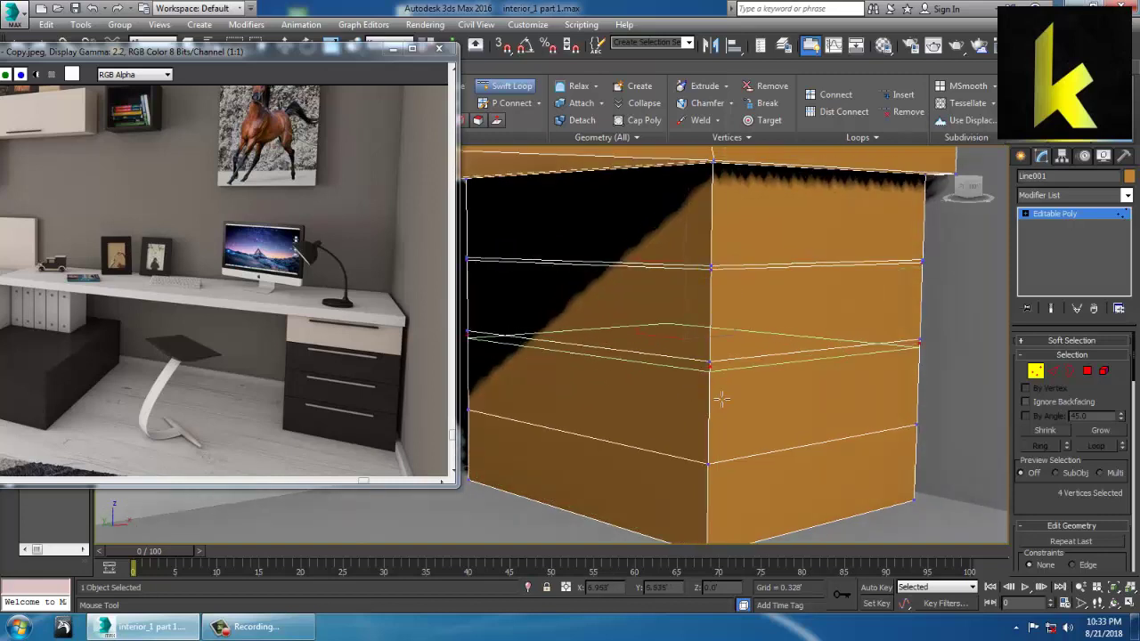
pyautogui.click(721, 481)
pyautogui.moveTo(750, 282); pyautogui.dragTo(744, 320, button='middle')
pyautogui.rightClick(726, 327)
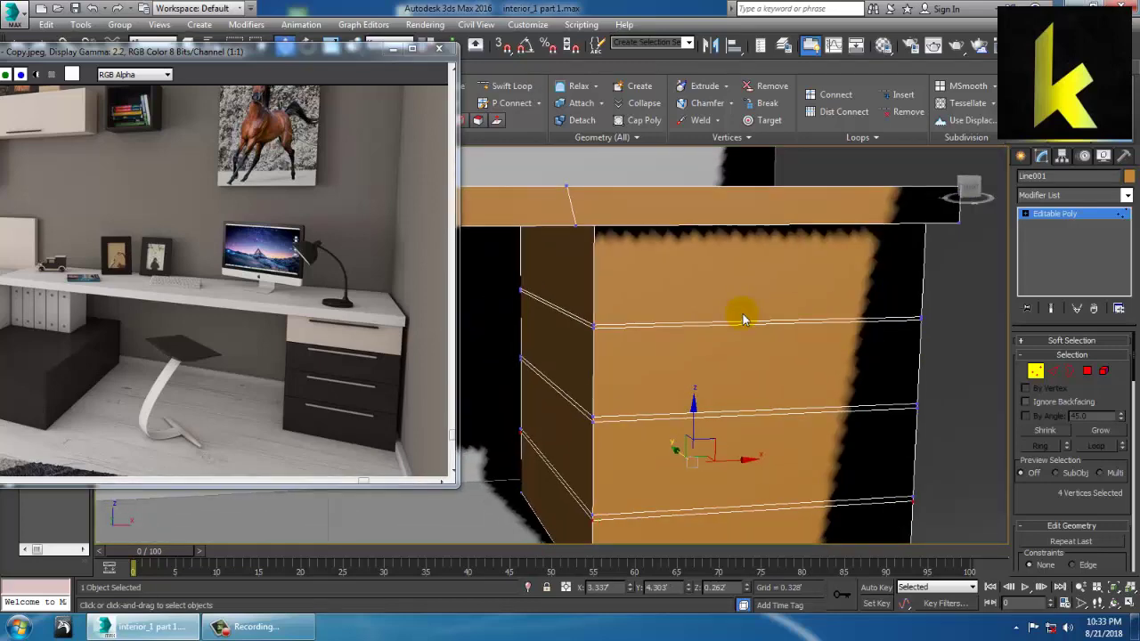
# - Select the narrow ring of polygons between the top pair of divider loops around the cabinet
pyautogui.scroll(3, 783, 297)
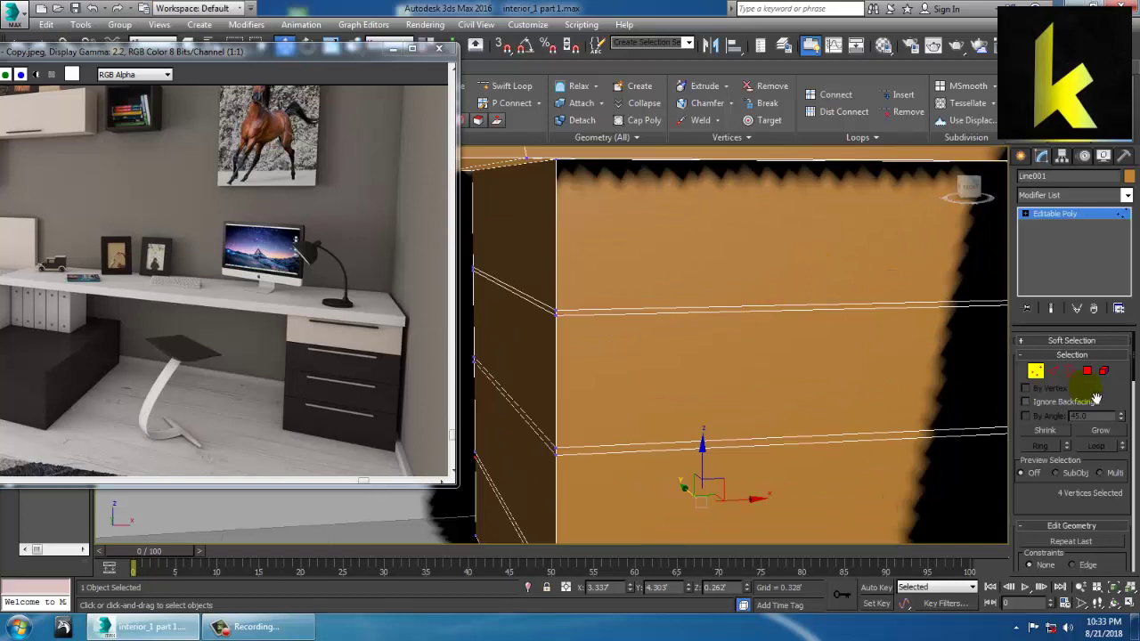
pyautogui.click(1053, 374)
pyautogui.moveTo(615, 316); pyautogui.dragTo(689, 331, button='middle')
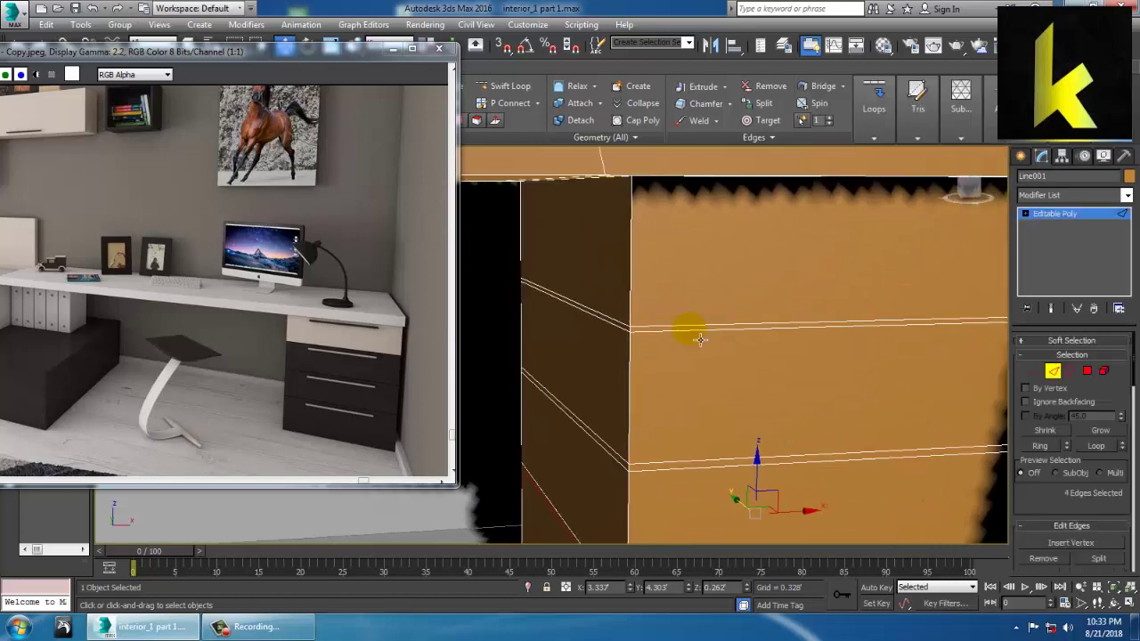
pyautogui.scroll(3, 695, 342)
pyautogui.click(612, 338)
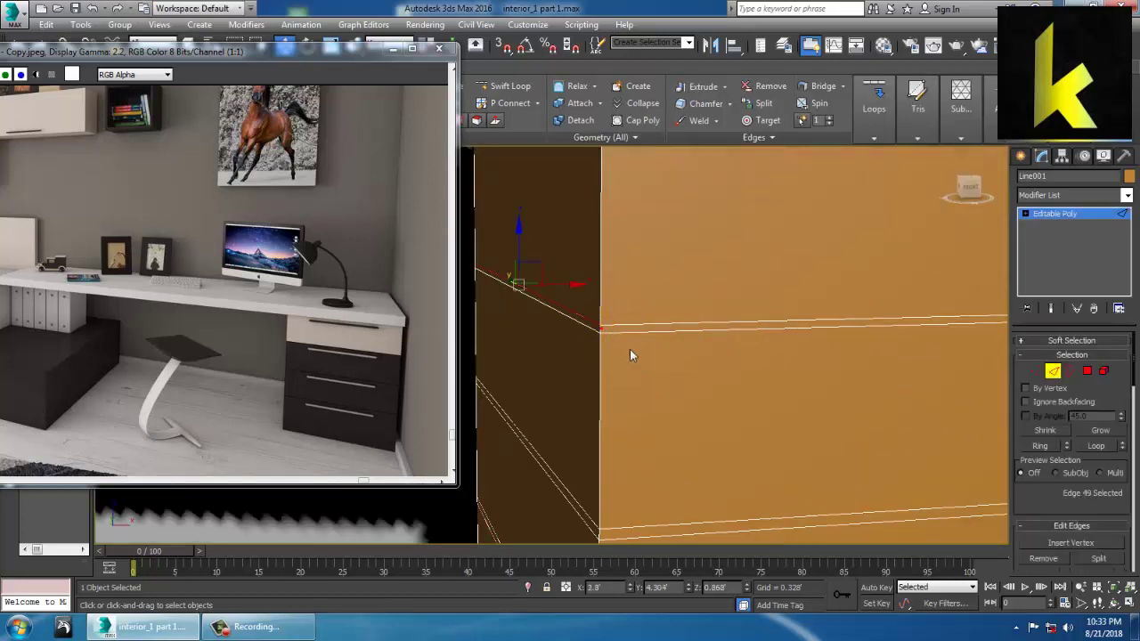
pyautogui.click(609, 344)
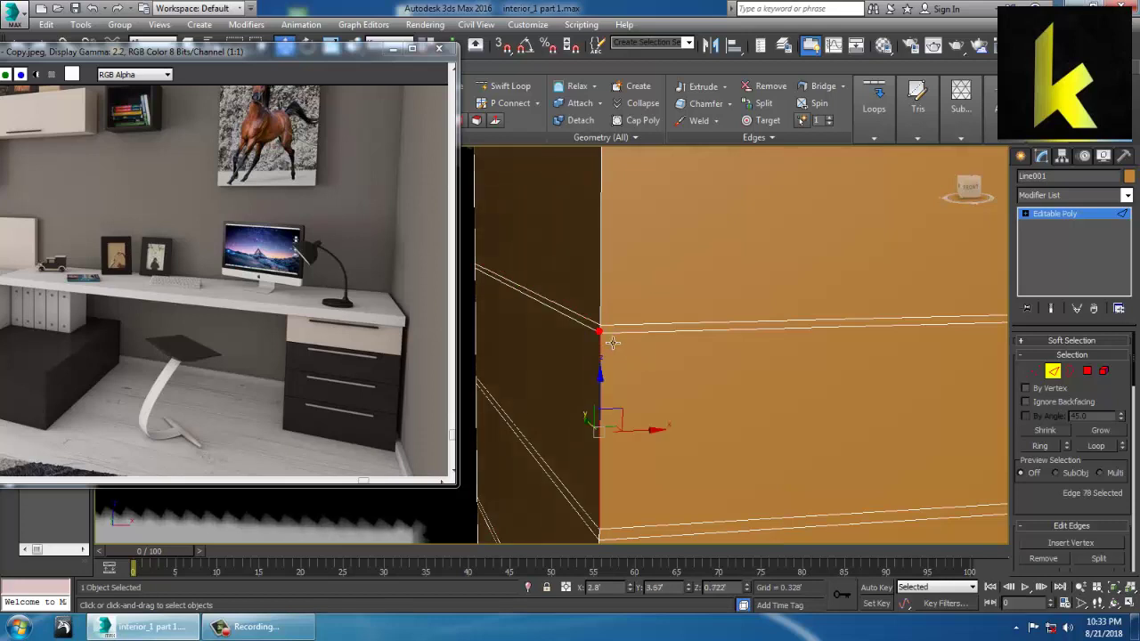
pyautogui.click(607, 336)
pyautogui.click(608, 338)
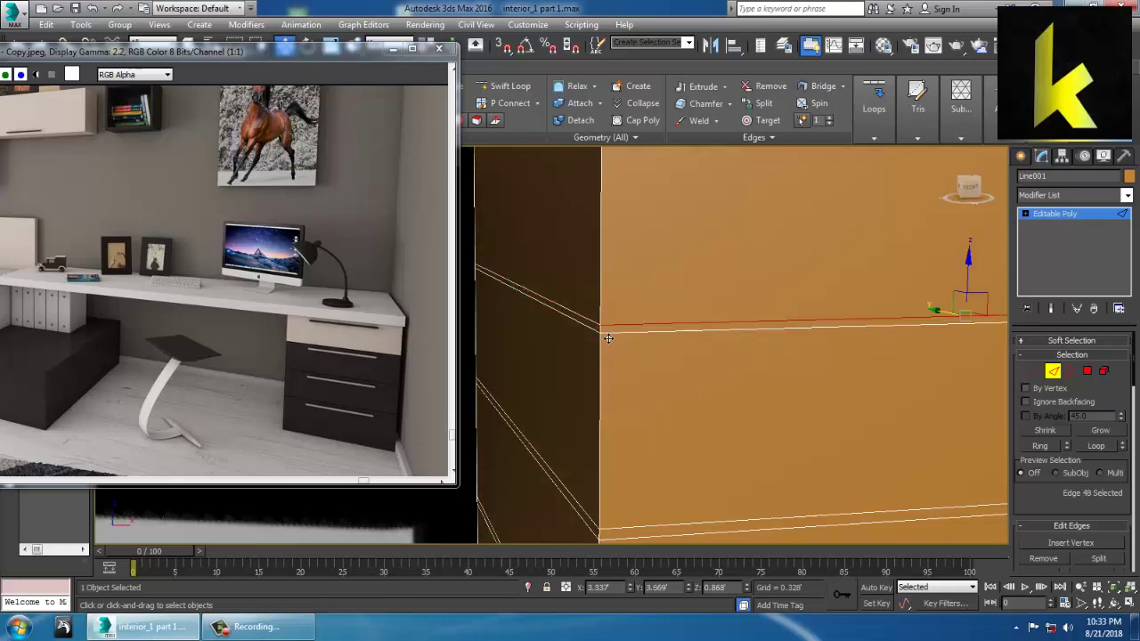
pyautogui.scroll(2, 606, 334)
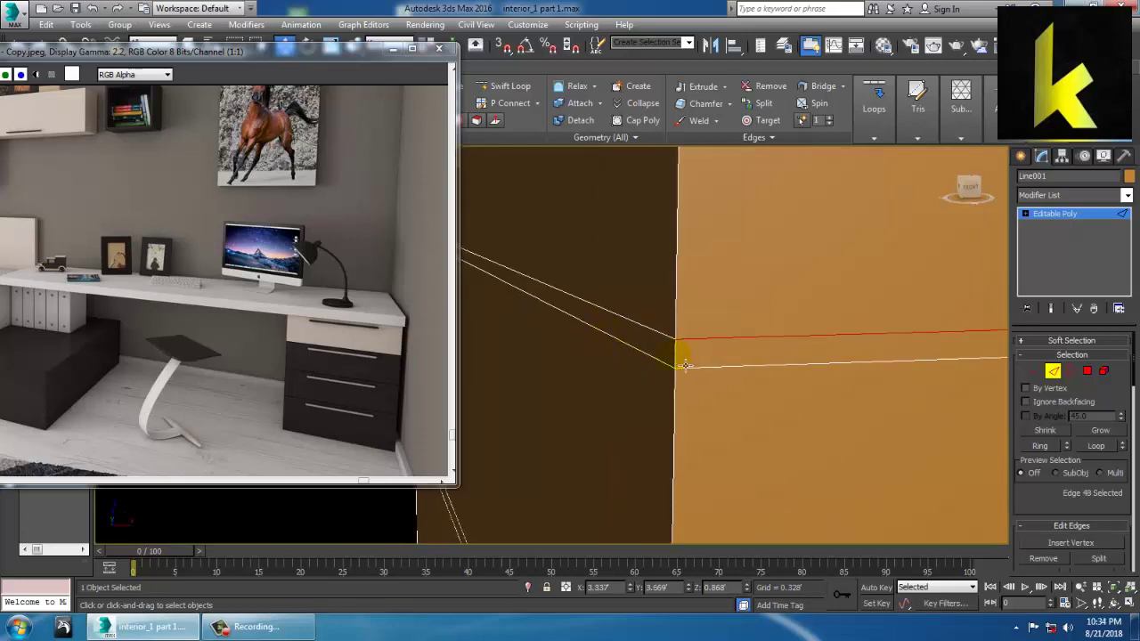
pyautogui.click(676, 370)
pyautogui.scroll(-3, 1105, 476)
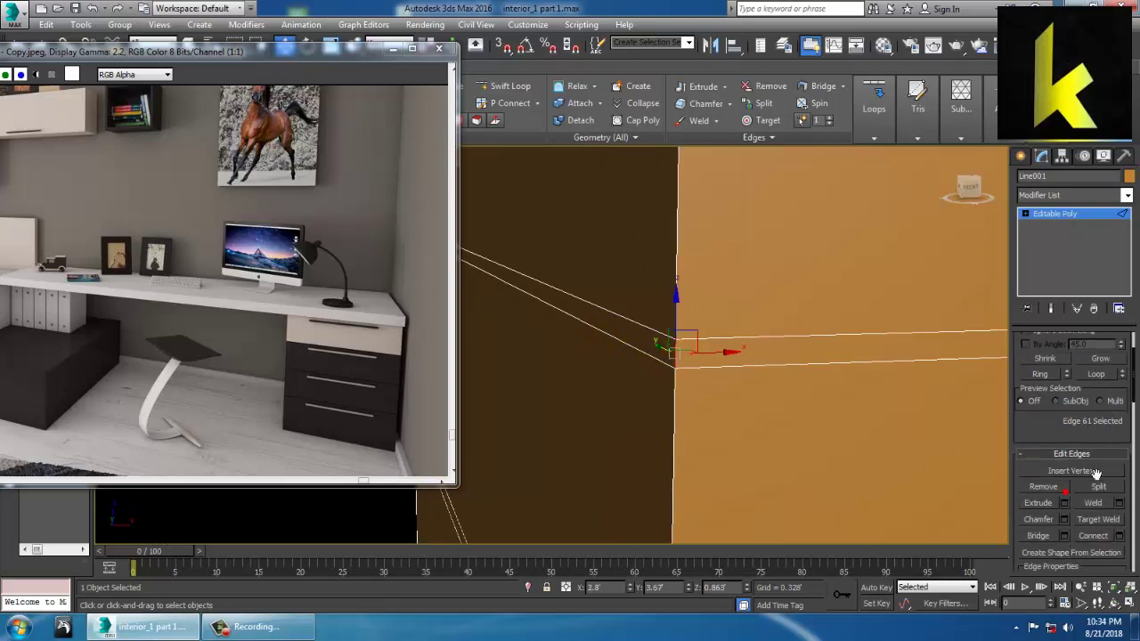
pyautogui.click(1042, 375)
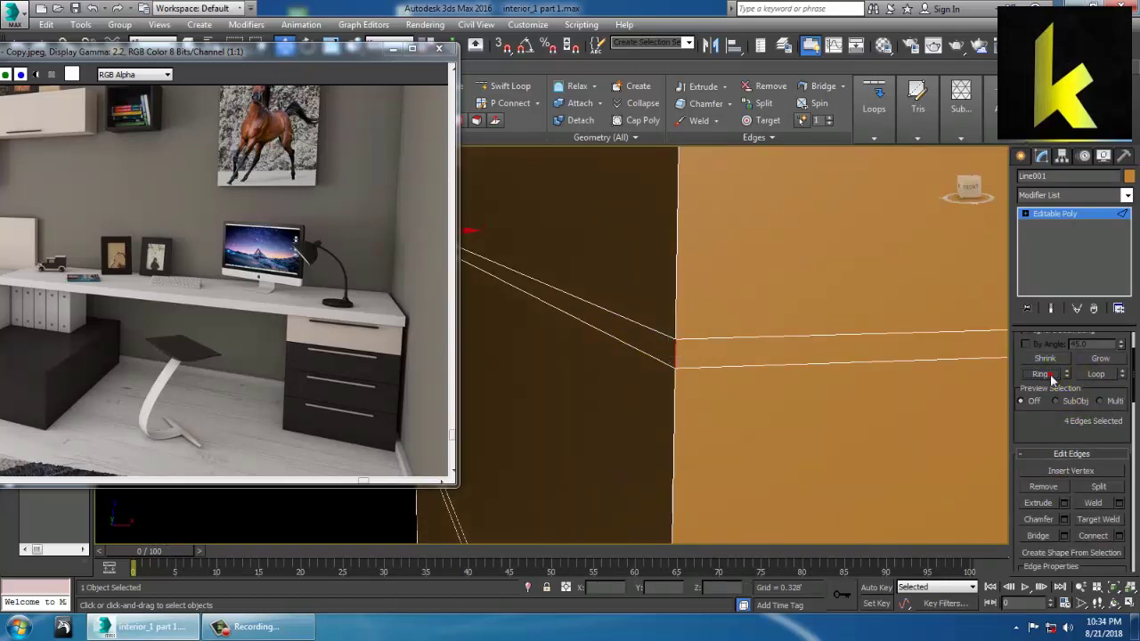
pyautogui.scroll(3, 1080, 440)
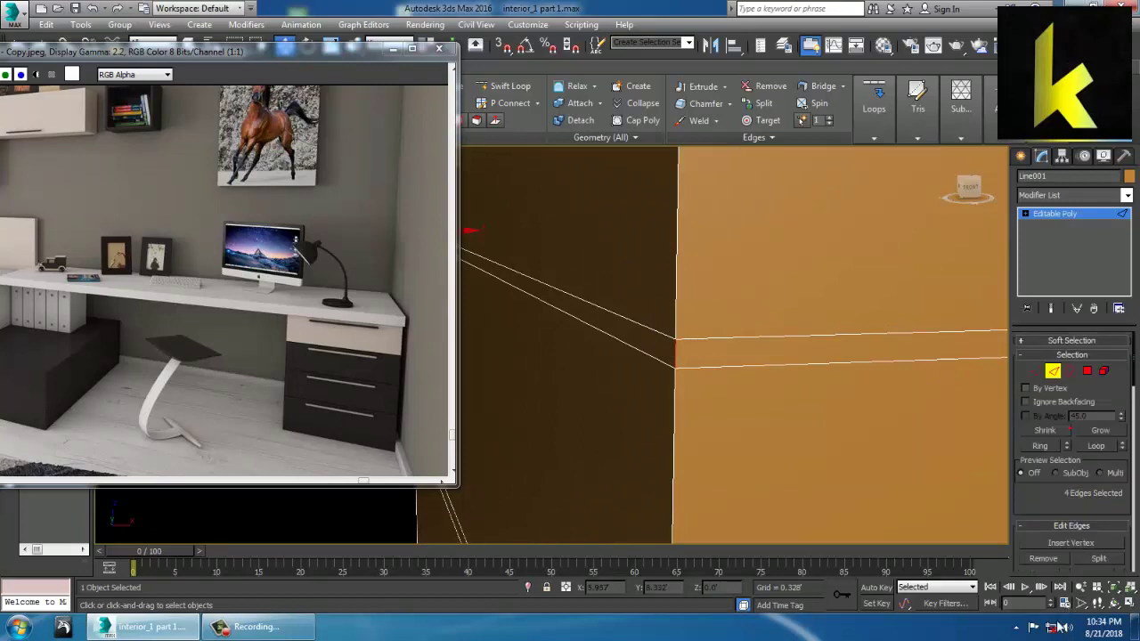
pyautogui.keyDown('ctrl'); pyautogui.click(1088, 373); pyautogui.keyUp('ctrl')
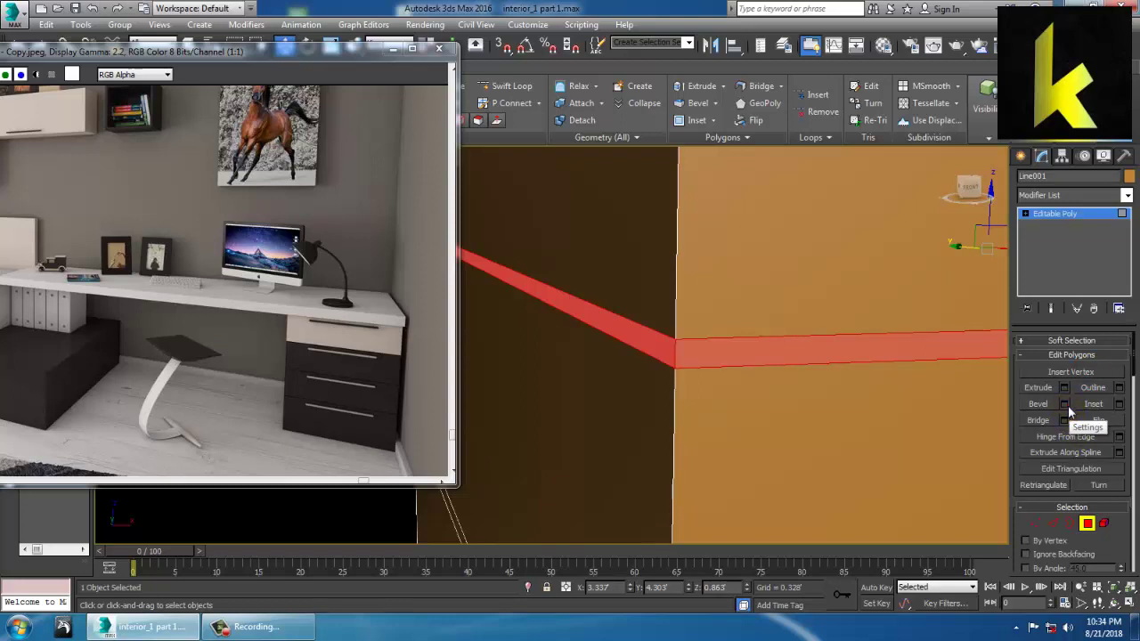
# - Bevel the selected band by Local Normal with a height of -0.012' and a slight outline to form a recessed groove
pyautogui.click(1070, 408)
pyautogui.click(574, 349)
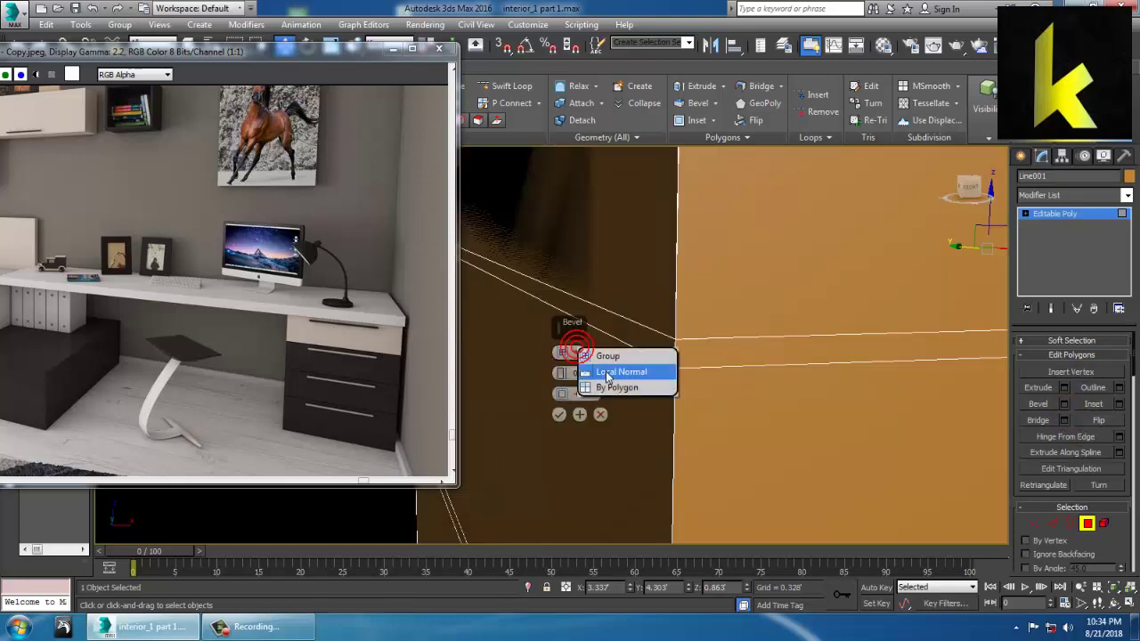
pyautogui.click(613, 372)
pyautogui.keyDown('alt'); pyautogui.moveTo(706, 334); pyautogui.dragTo(676, 354, button='middle'); pyautogui.keyUp('alt')
pyautogui.scroll(-5, 779, 305)
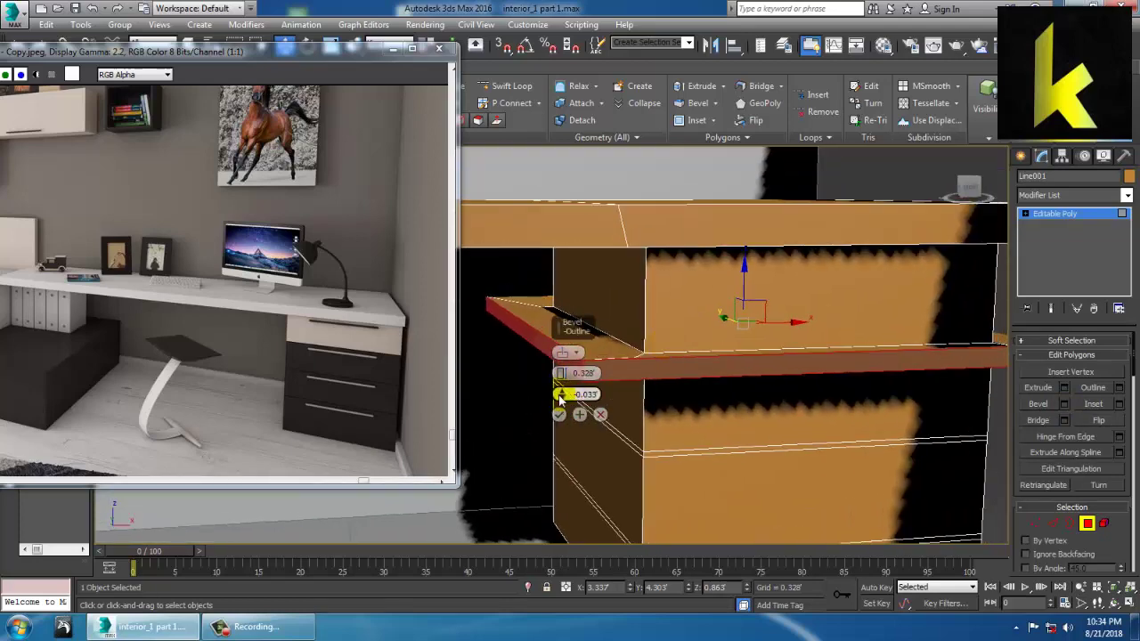
pyautogui.moveTo(562, 399); pyautogui.dragTo(561, 398)
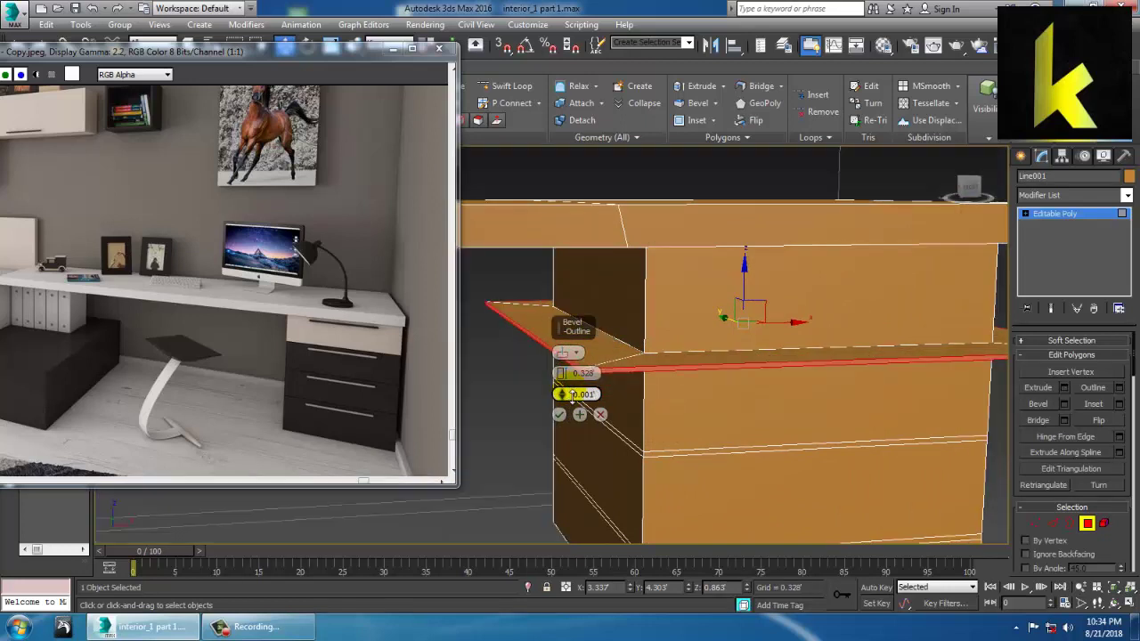
pyautogui.moveTo(561, 375); pyautogui.dragTo(593, 443)
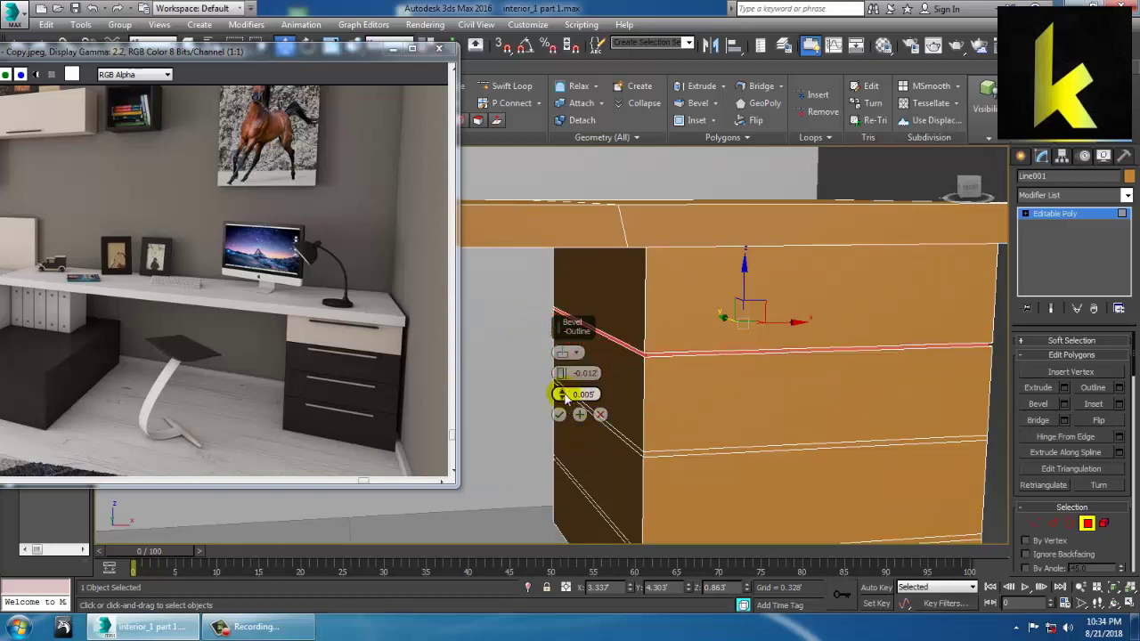
pyautogui.moveTo(566, 399); pyautogui.dragTo(569, 407)
pyautogui.click(561, 416)
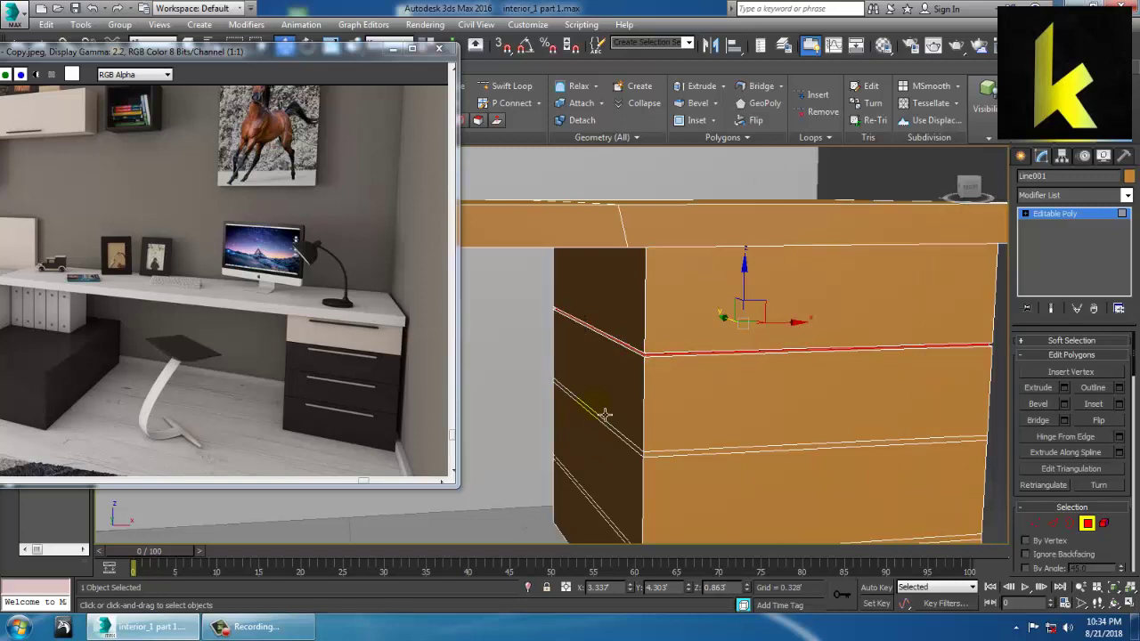
# - Select the narrow polygon rings at the middle and lower dividers and apply the same inward bevel to both
pyautogui.scroll(4, 693, 358)
pyautogui.keyDown('alt'); pyautogui.moveTo(694, 358); pyautogui.dragTo(664, 392, button='middle'); pyautogui.keyUp('alt')
pyautogui.moveTo(684, 397); pyautogui.dragTo(686, 285, button='middle')
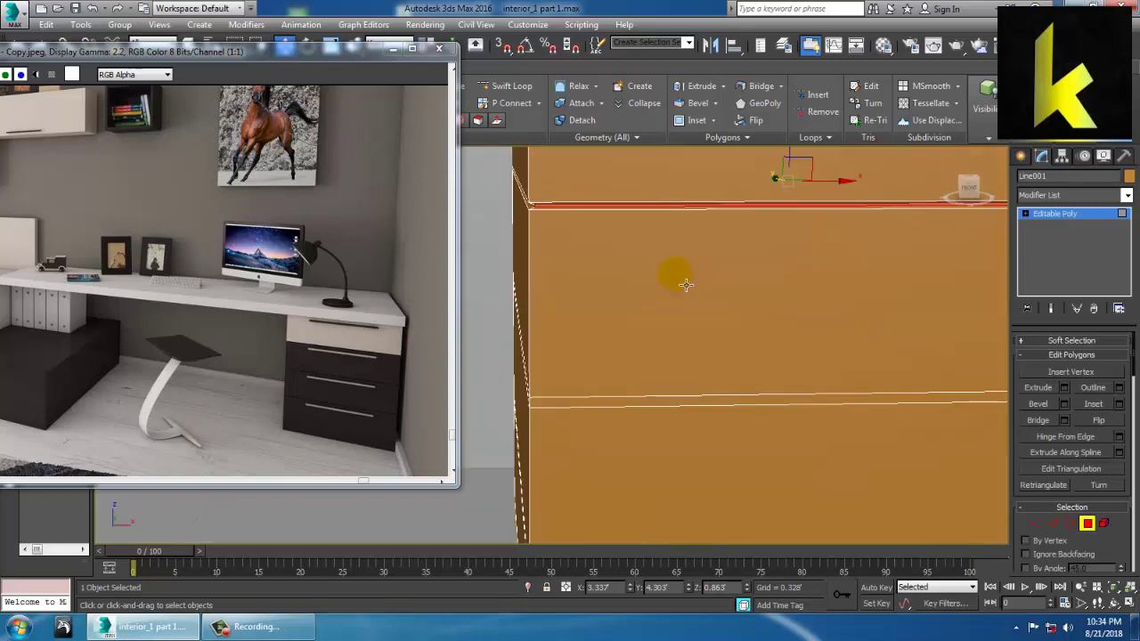
pyautogui.scroll(-3, 685, 285)
pyautogui.scroll(4, 688, 351)
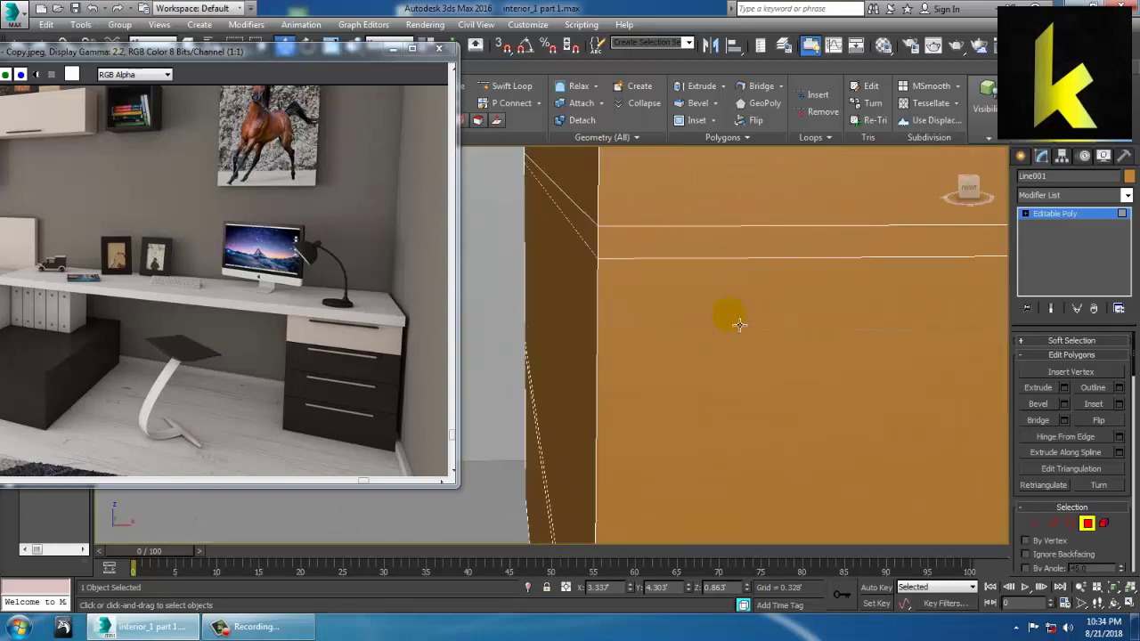
pyautogui.click(1052, 523)
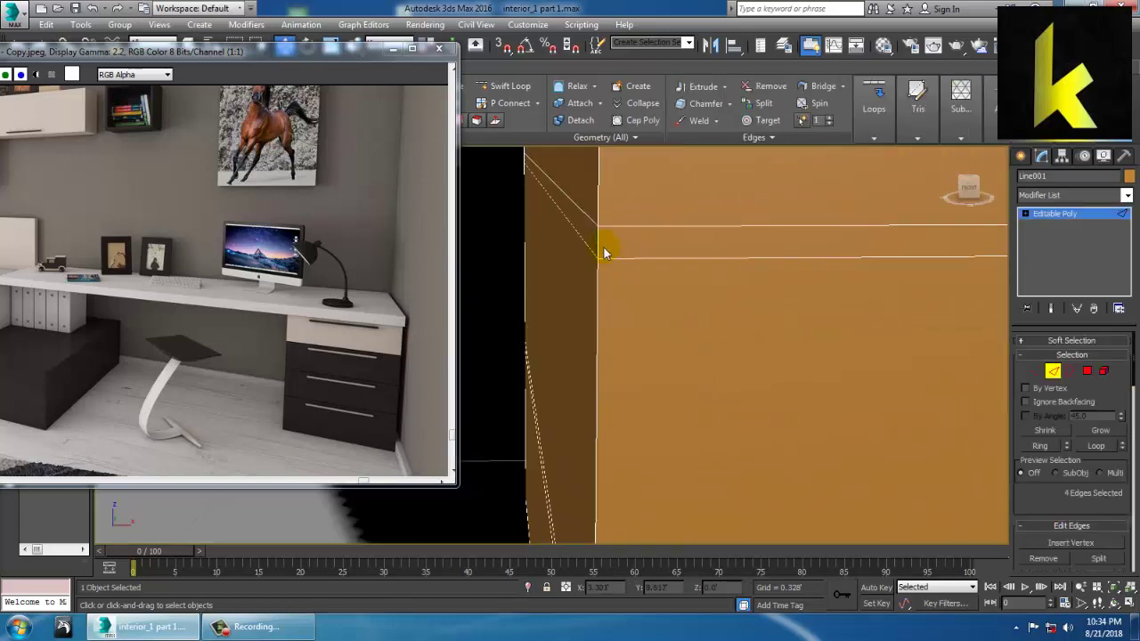
pyautogui.click(610, 254)
pyautogui.moveTo(606, 236); pyautogui.dragTo(729, 455, button='middle')
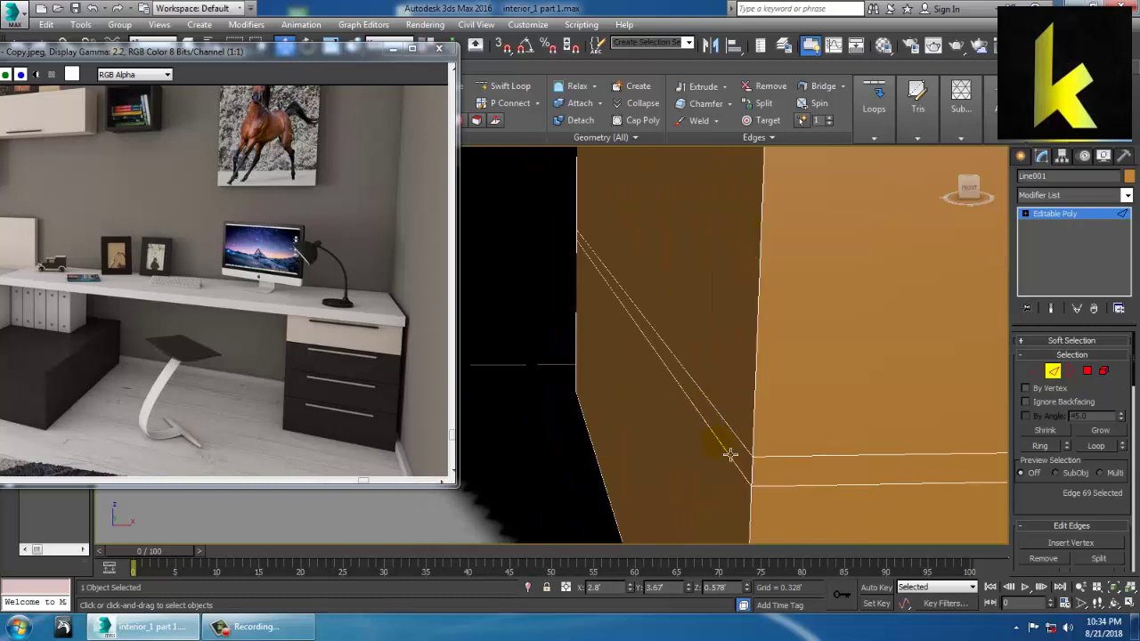
pyautogui.keyDown('ctrl'); pyautogui.click(764, 479); pyautogui.keyUp('ctrl')
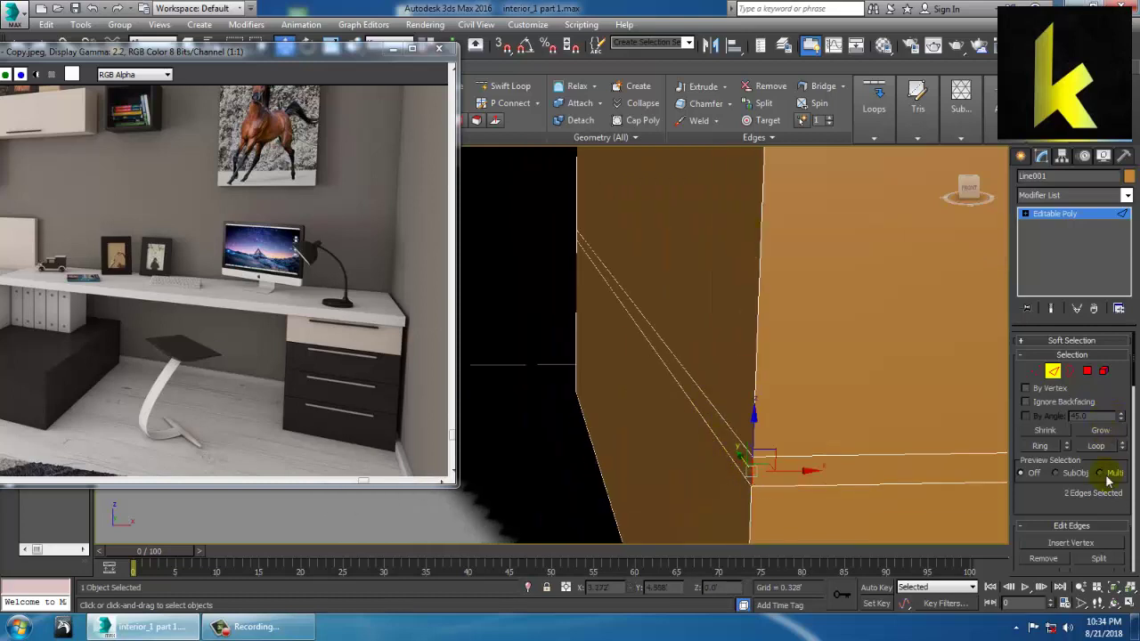
pyautogui.click(1038, 447)
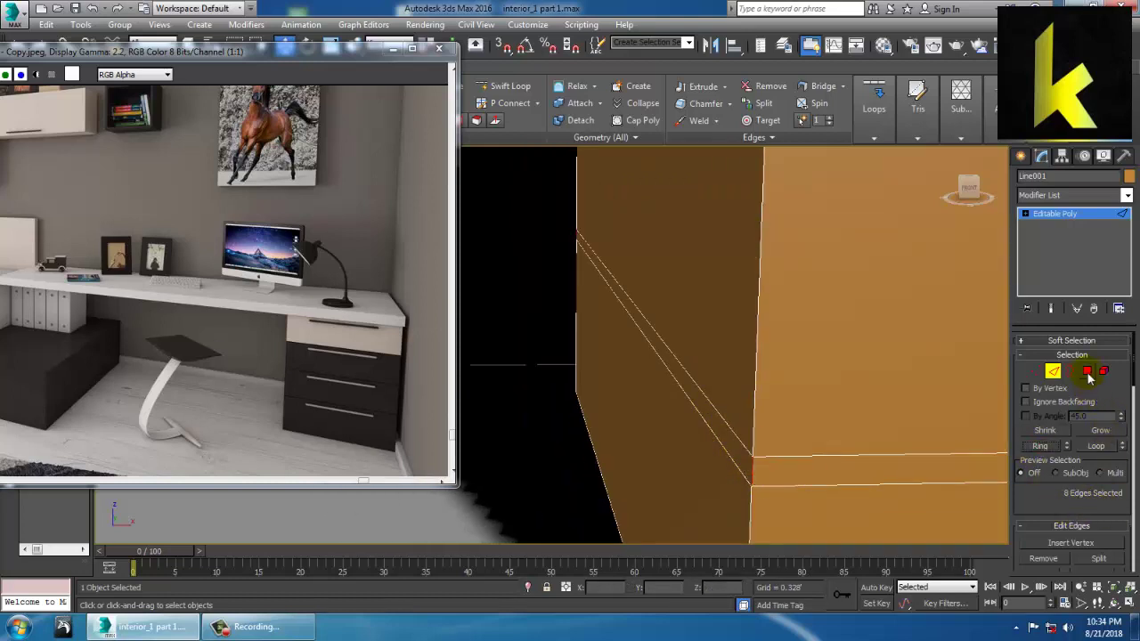
pyautogui.keyDown('ctrl'); pyautogui.click(1088, 372); pyautogui.keyUp('ctrl')
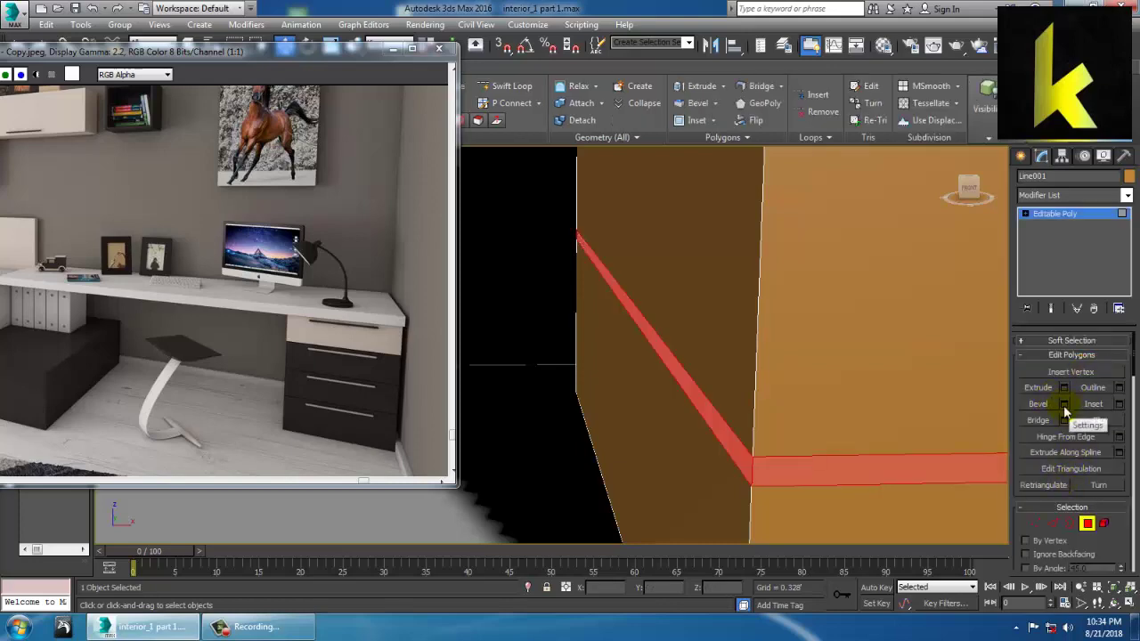
pyautogui.click(1064, 404)
pyautogui.click(558, 414)
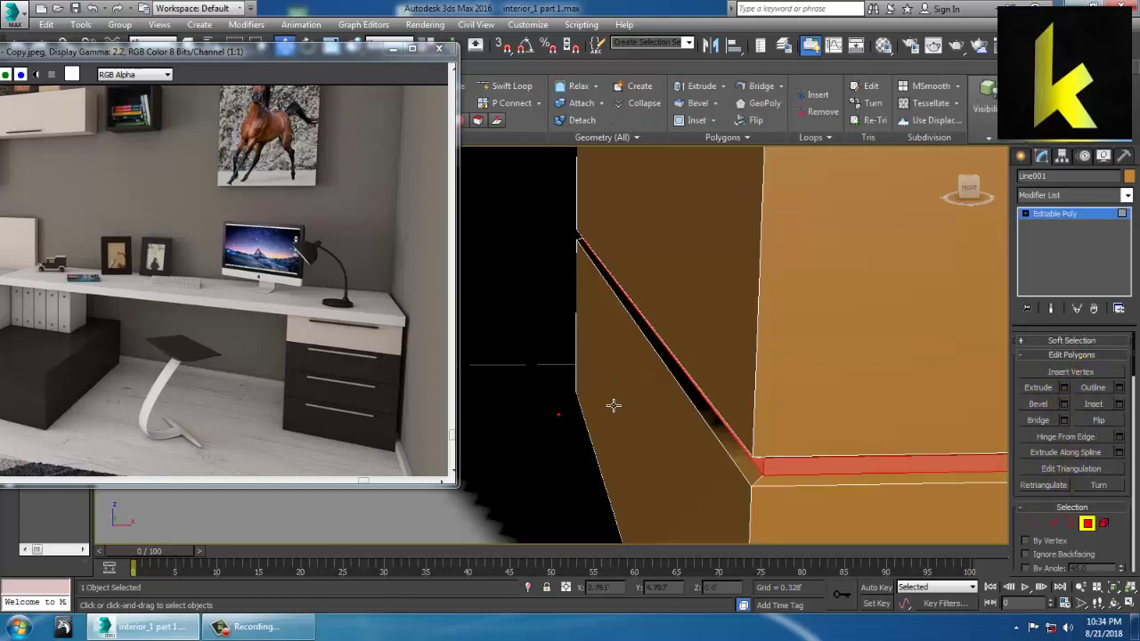
# - In the front view, create a thin horizontal box on the cabinet's top drawer as a handle, about 0.733' wide and 0.036' high
pyautogui.keyDown('alt'); pyautogui.moveTo(614, 402); pyautogui.dragTo(677, 383, button='middle'); pyautogui.keyUp('alt')
pyautogui.scroll(-6, 678, 384)
pyautogui.keyDown('alt'); pyautogui.moveTo(747, 314); pyautogui.dragTo(727, 352, button='middle'); pyautogui.keyUp('alt')
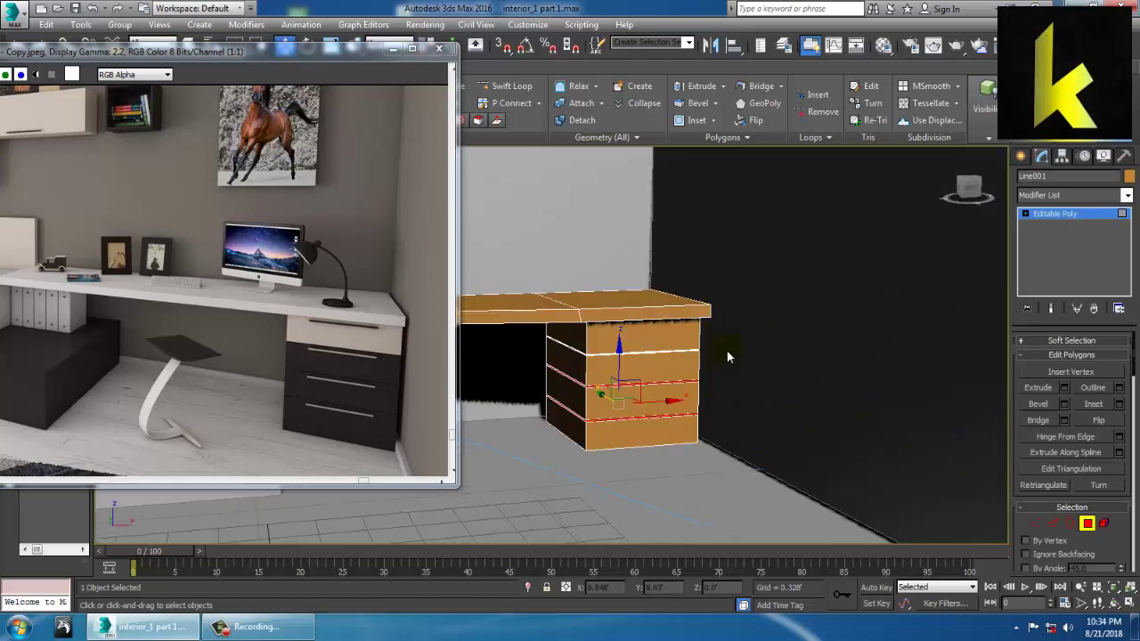
pyautogui.scroll(3, 722, 343)
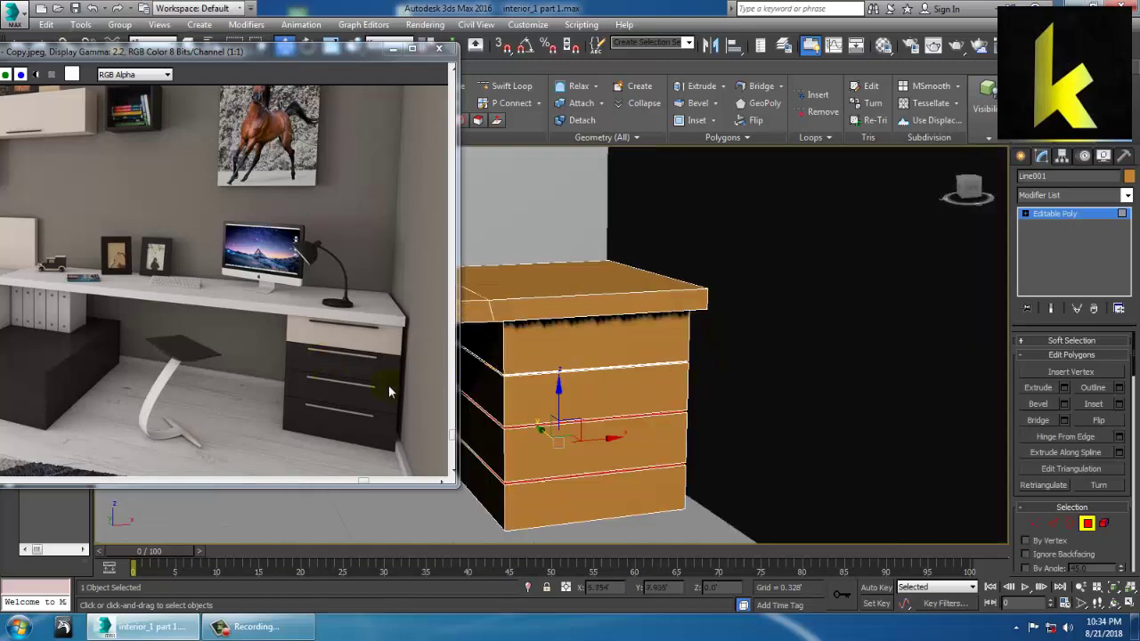
pyautogui.scroll(2, 698, 380)
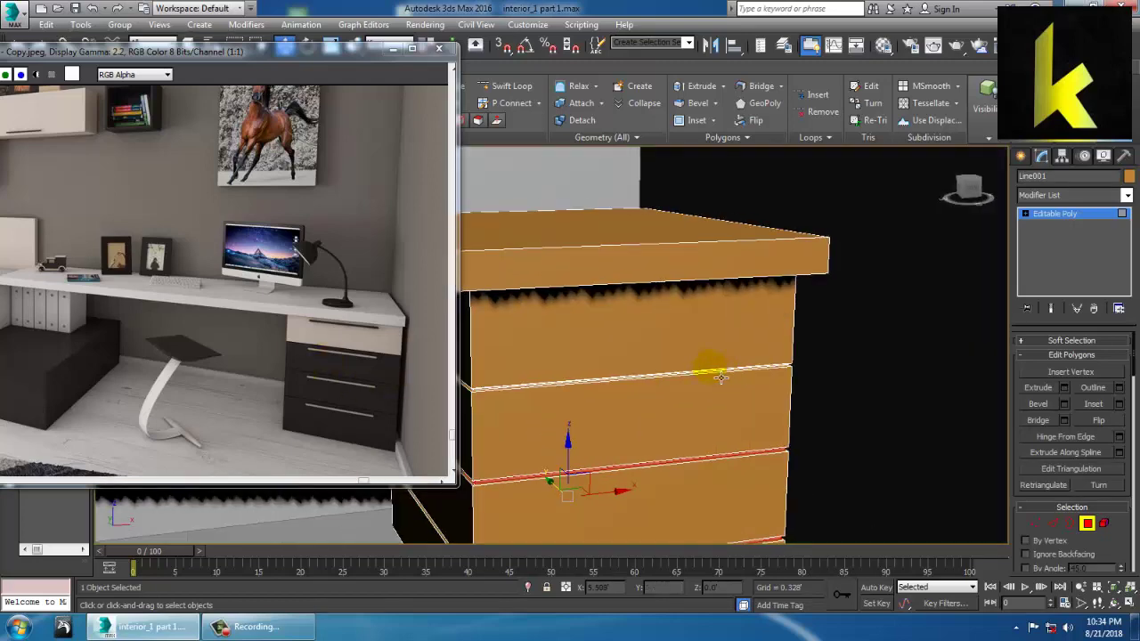
pyautogui.click(1022, 157)
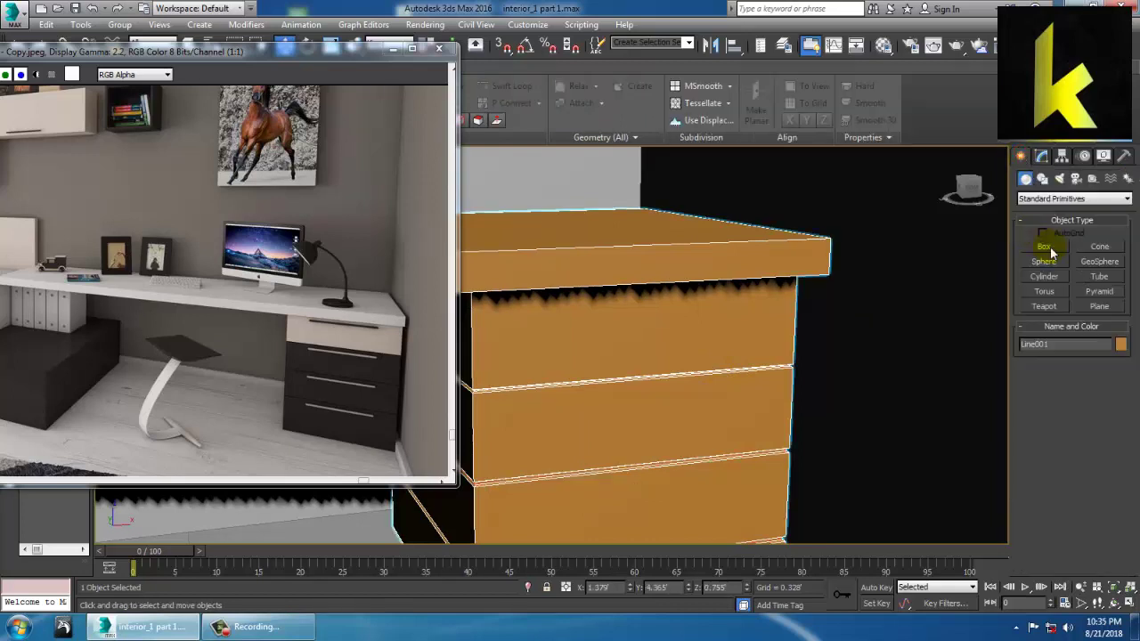
pyautogui.click(1047, 247)
pyautogui.hotkey('alt', 'w')
pyautogui.middleClick(781, 258)
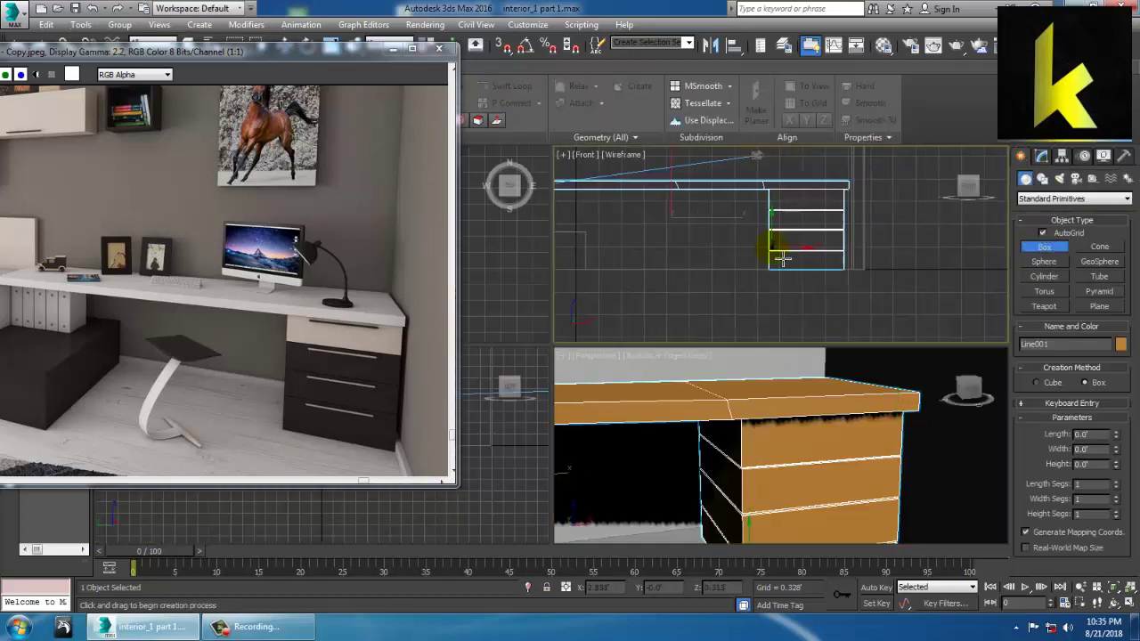
pyautogui.hotkey('alt', 'w')
pyautogui.scroll(3, 810, 279)
pyautogui.moveTo(652, 308); pyautogui.dragTo(785, 285, button='middle')
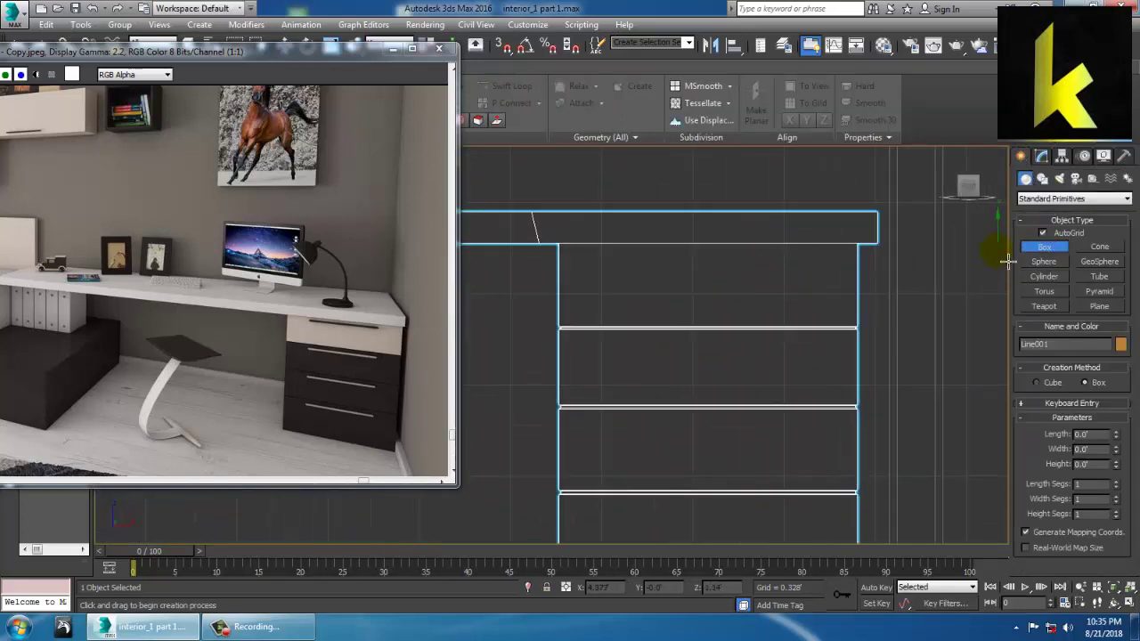
pyautogui.moveTo(624, 290); pyautogui.dragTo(827, 301)
pyautogui.press('w')
# - In the perspective view, scale the handle box to about 125 percent in height and about 57 percent in depth
pyautogui.hotkey('alt', 'w')
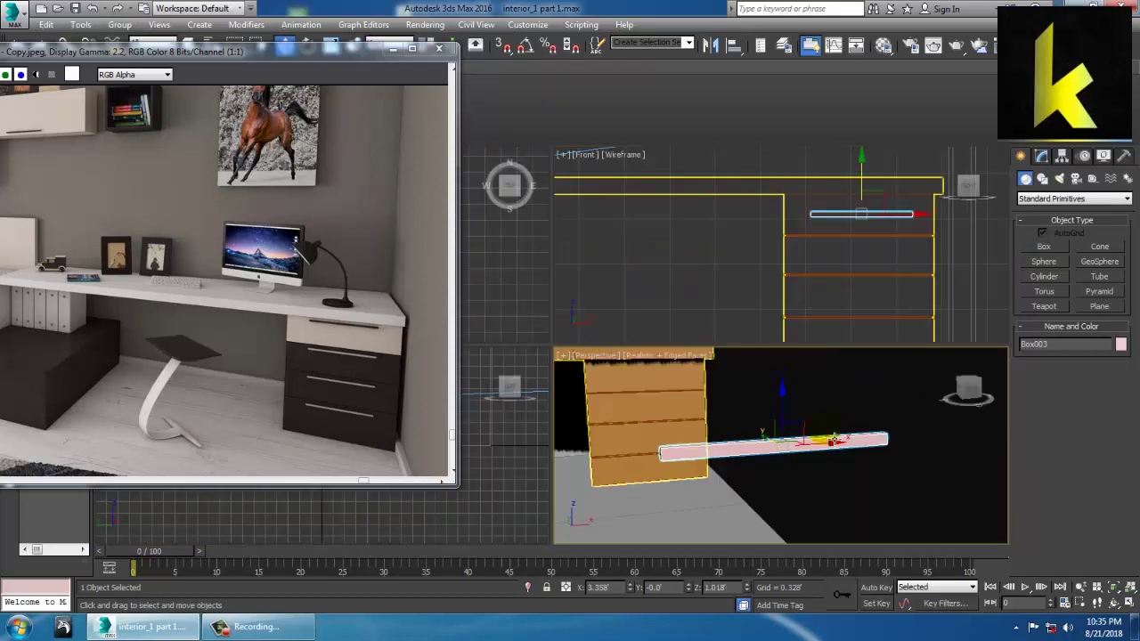
pyautogui.middleClick(825, 432)
pyautogui.hotkey('alt', 'w')
pyautogui.scroll(-6, 825, 430)
pyautogui.scroll(4, 774, 424)
pyautogui.keyDown('alt'); pyautogui.moveTo(774, 424); pyautogui.dragTo(845, 407, button='middle'); pyautogui.keyUp('alt')
pyautogui.press('r')
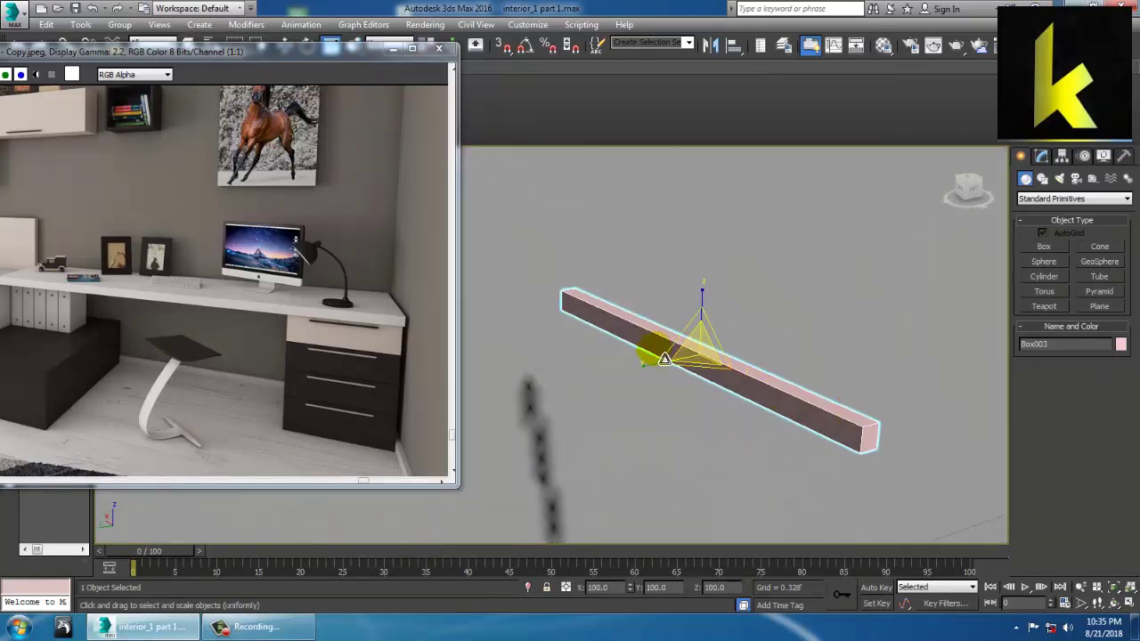
pyautogui.moveTo(702, 292); pyautogui.dragTo(702, 272)
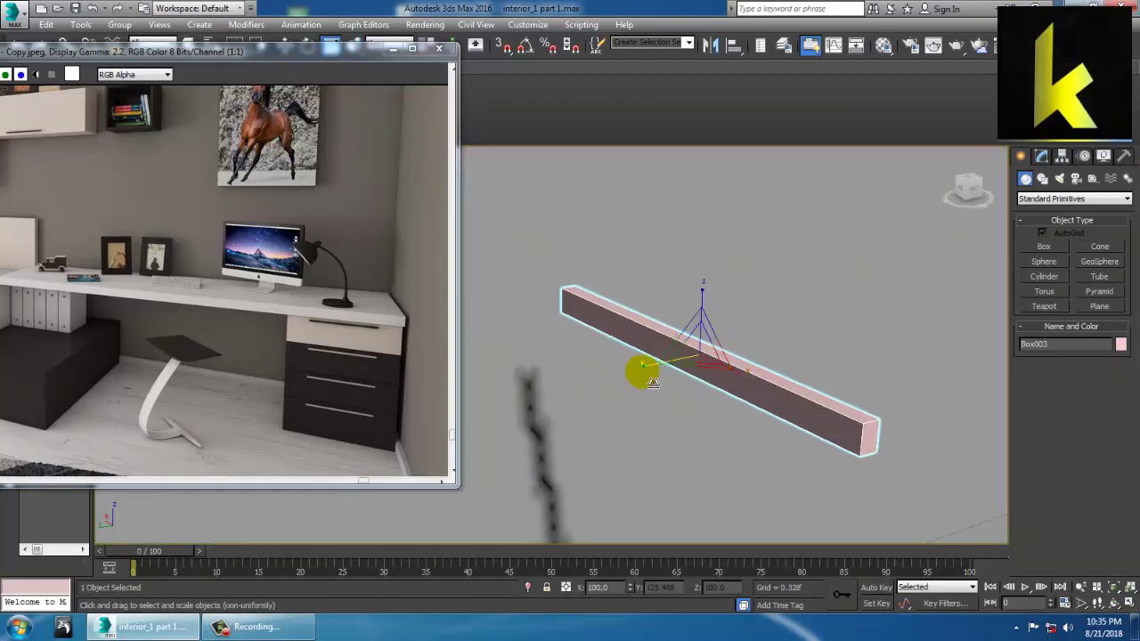
pyautogui.moveTo(644, 371); pyautogui.dragTo(676, 361)
# - In the front view, scale the handle box slightly taller, to about 134 percent in height
pyautogui.hotkey('alt', 'w')
pyautogui.press('w')
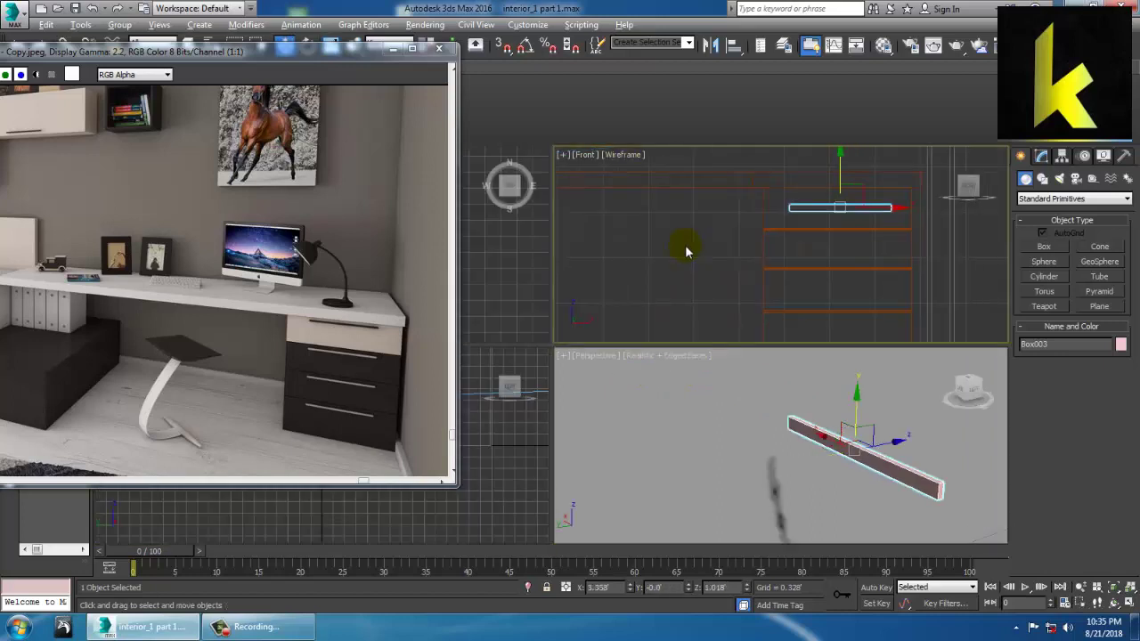
pyautogui.hotkey('alt', 'w')
pyautogui.press('r')
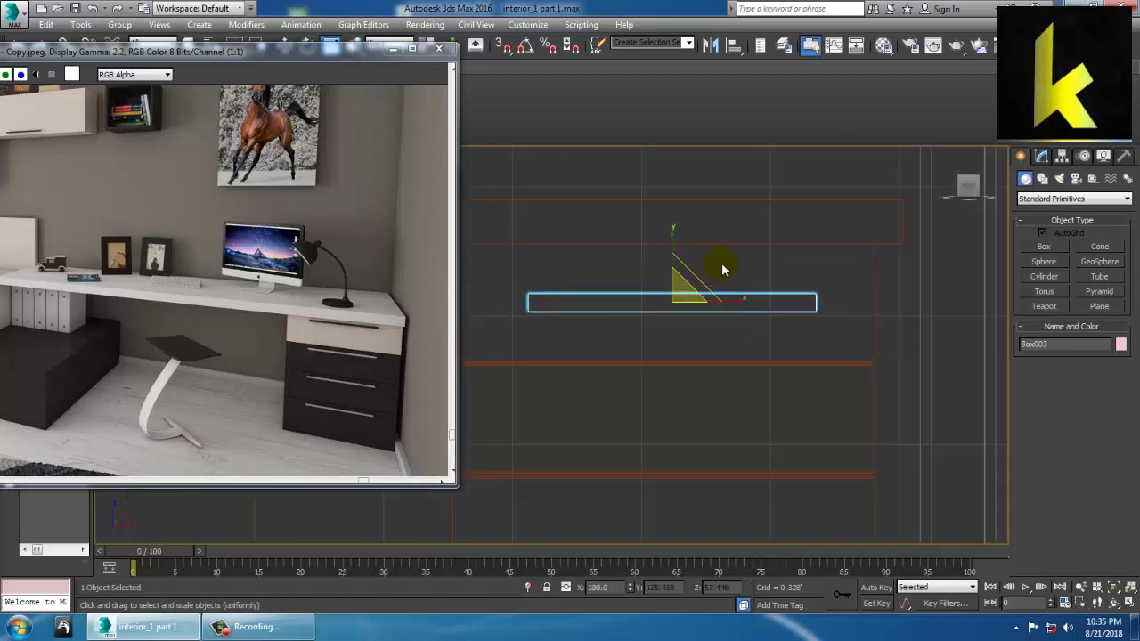
pyautogui.press('w')
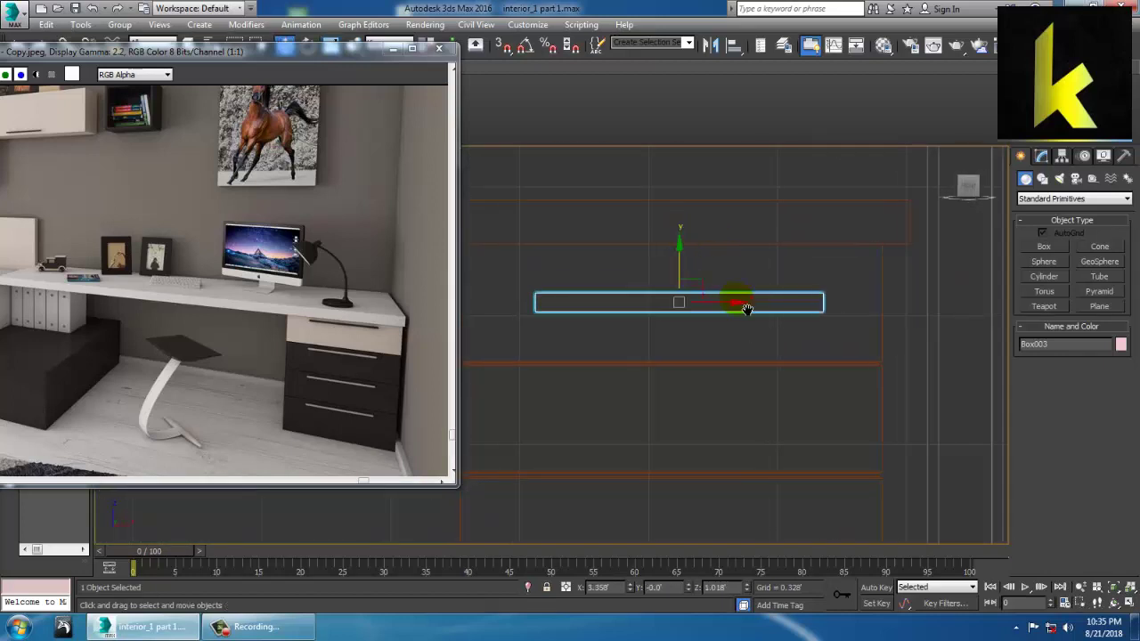
pyautogui.scroll(3, 753, 310)
pyautogui.moveTo(758, 314)
pyautogui.mouseDown(button='middle')
pyautogui.moveTo(745, 308)
pyautogui.moveTo(762, 310)
pyautogui.mouseUp(button='middle')
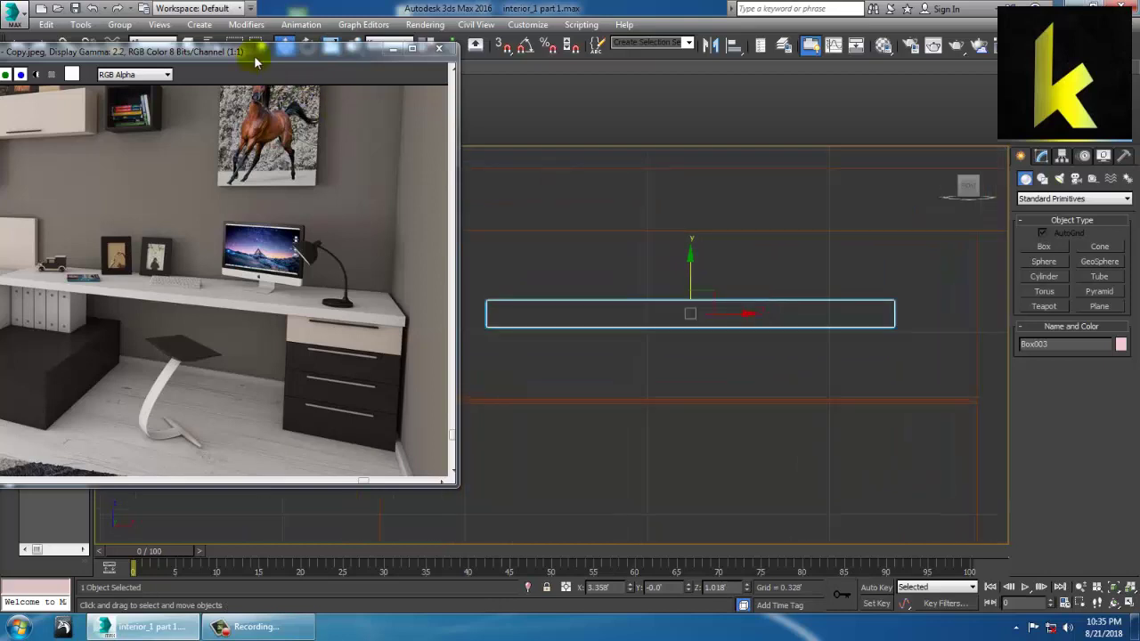
# - Give the handle box three length segments and convert it to an Editable Poly
pyautogui.moveTo(253, 55); pyautogui.dragTo(239, 112)
pyautogui.click(1042, 156)
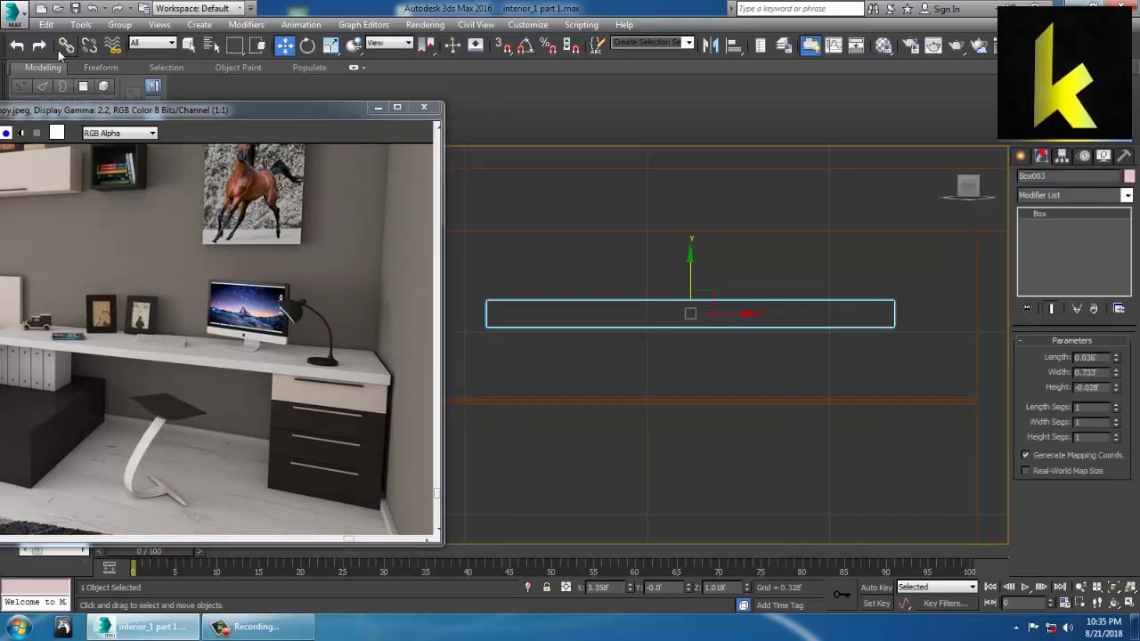
pyautogui.click(40, 69)
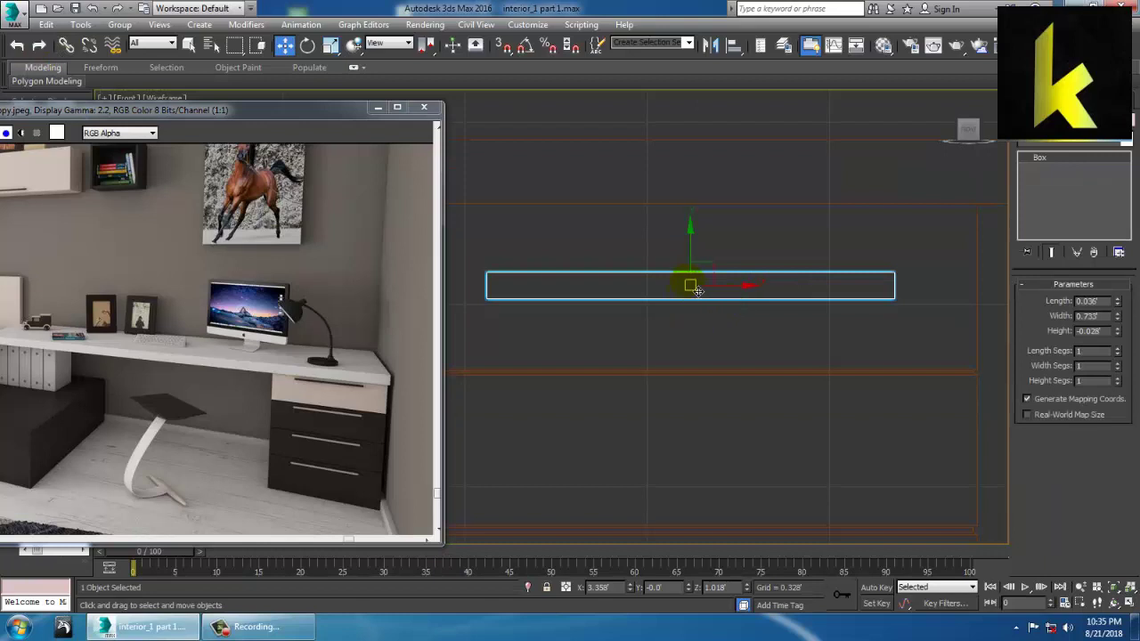
pyautogui.rightClick(695, 287)
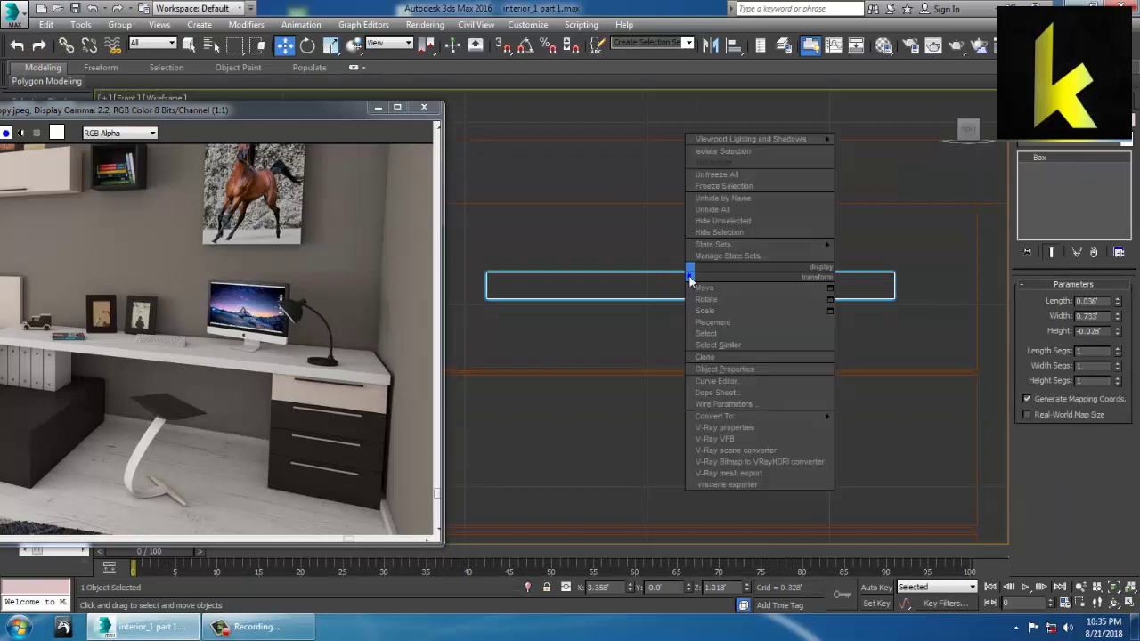
pyautogui.click(1119, 351)
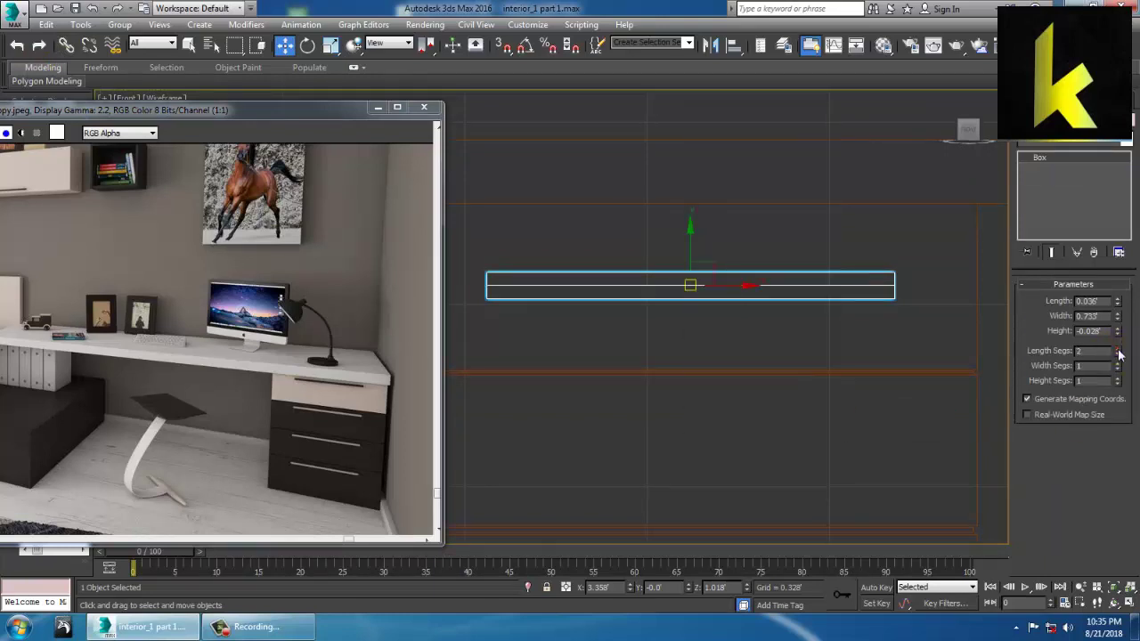
pyautogui.click(1119, 349)
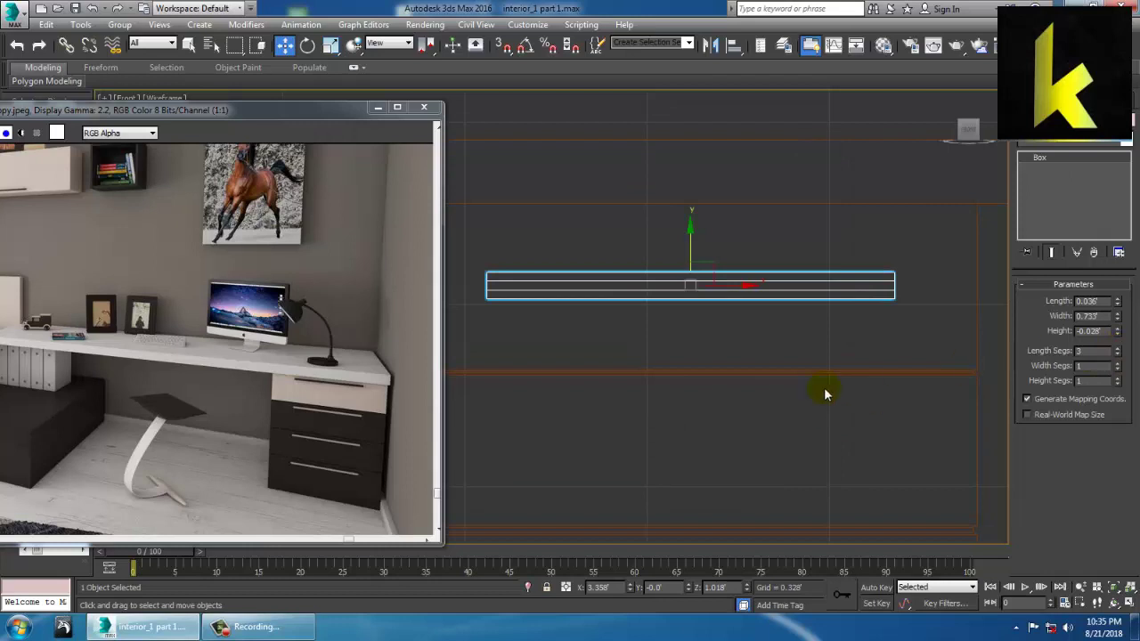
pyautogui.rightClick(757, 284)
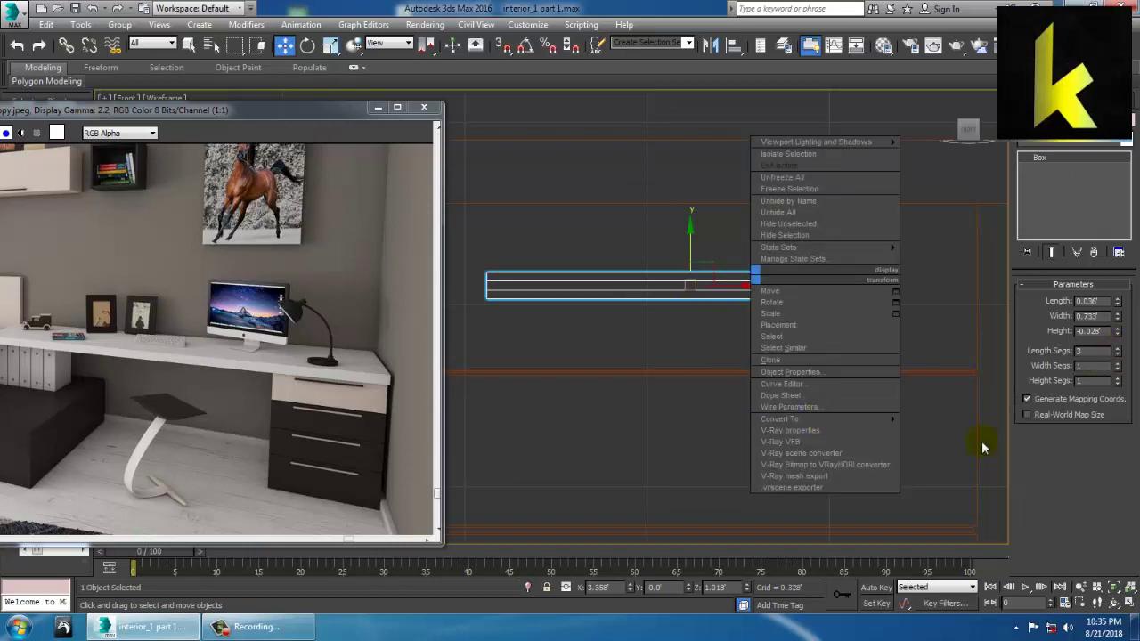
pyautogui.moveTo(889, 426)
pyautogui.click(947, 431)
# - Select the middle strip polygon on the handle's back face and extrude it by 0.043'
pyautogui.hotkey('alt', 'w')
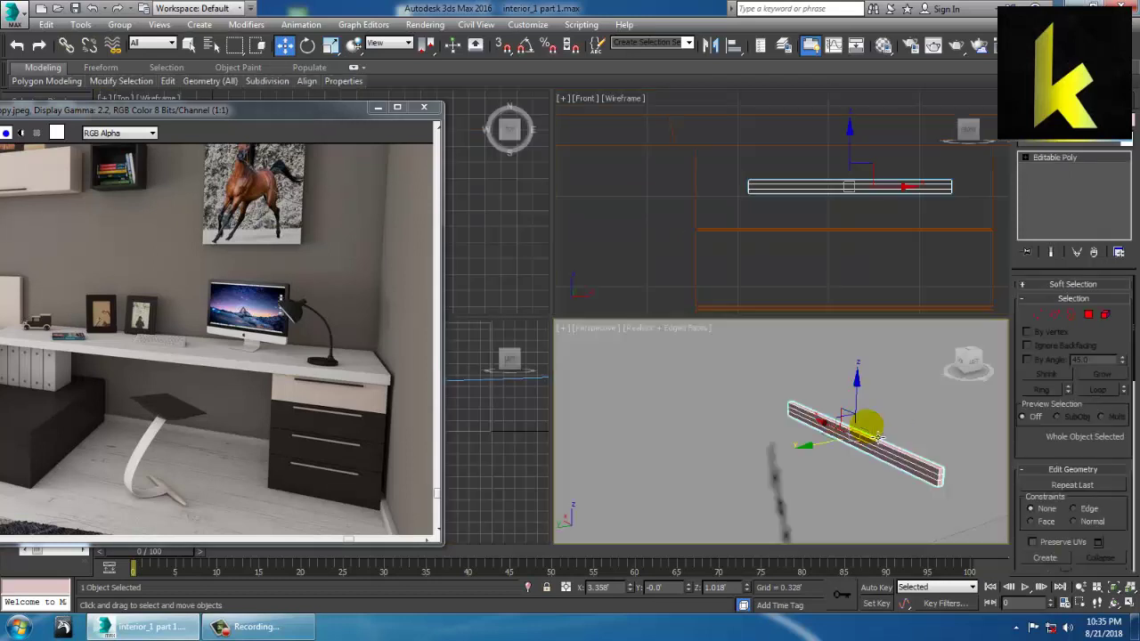
pyautogui.click(839, 441)
pyautogui.hotkey('alt', 'w')
pyautogui.moveTo(845, 441)
pyautogui.keyDown('alt'); pyautogui.mouseDown(button='middle')
pyautogui.moveTo(904, 433)
pyautogui.moveTo(695, 424)
pyautogui.moveTo(848, 444)
pyautogui.mouseUp(button='middle'); pyautogui.keyUp('alt')
pyautogui.click(1089, 314)
pyautogui.click(931, 350)
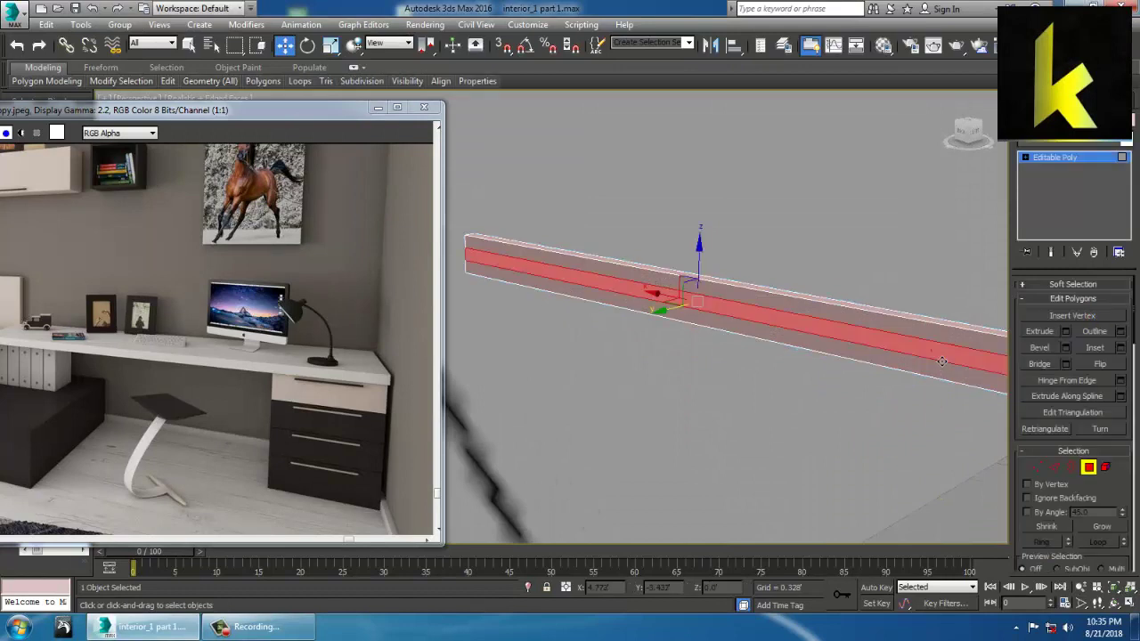
pyautogui.click(1067, 331)
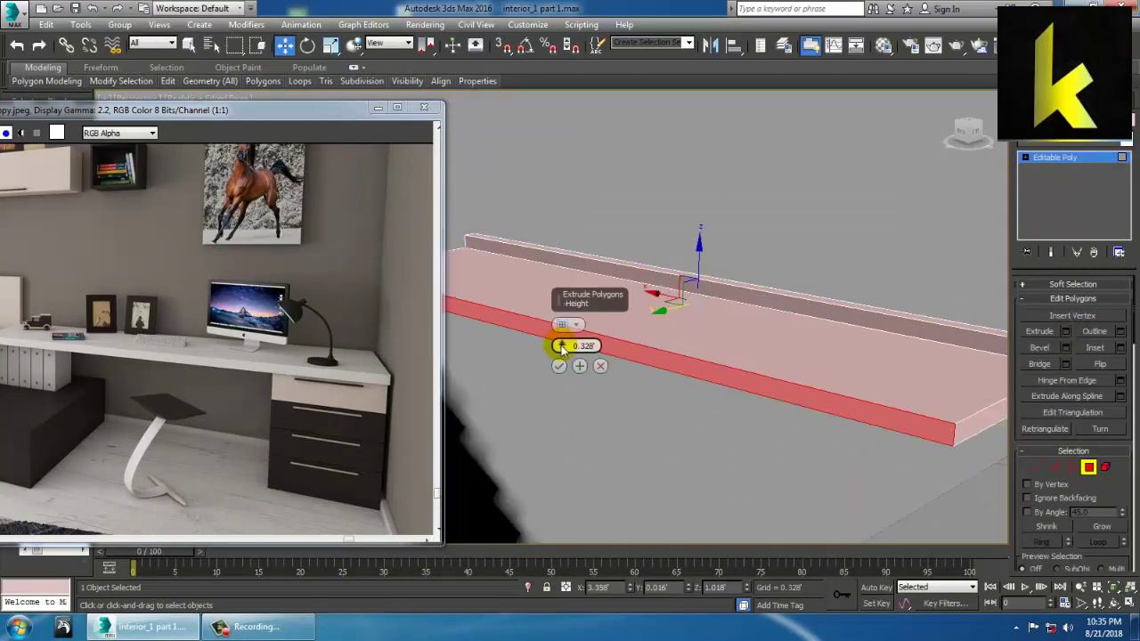
pyautogui.moveTo(561, 346); pyautogui.dragTo(586, 395)
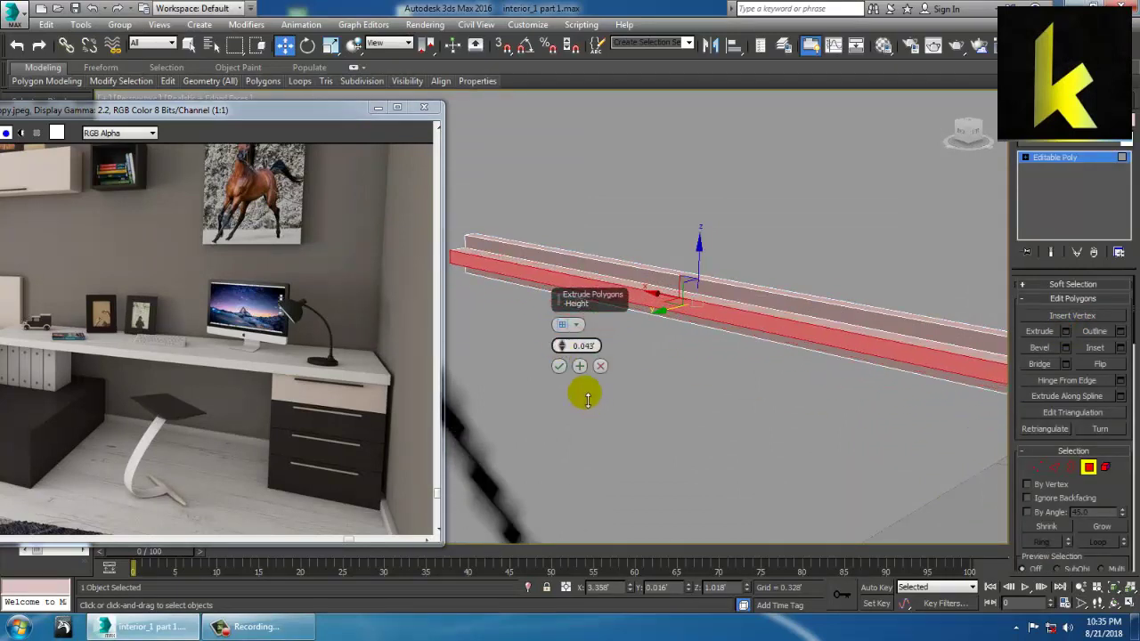
pyautogui.click(561, 366)
# - In the top view, move the whole handle back against the front of the desk's drawer cabinet
pyautogui.keyDown('alt'); pyautogui.moveTo(567, 366); pyautogui.dragTo(730, 356, button='middle'); pyautogui.keyUp('alt')
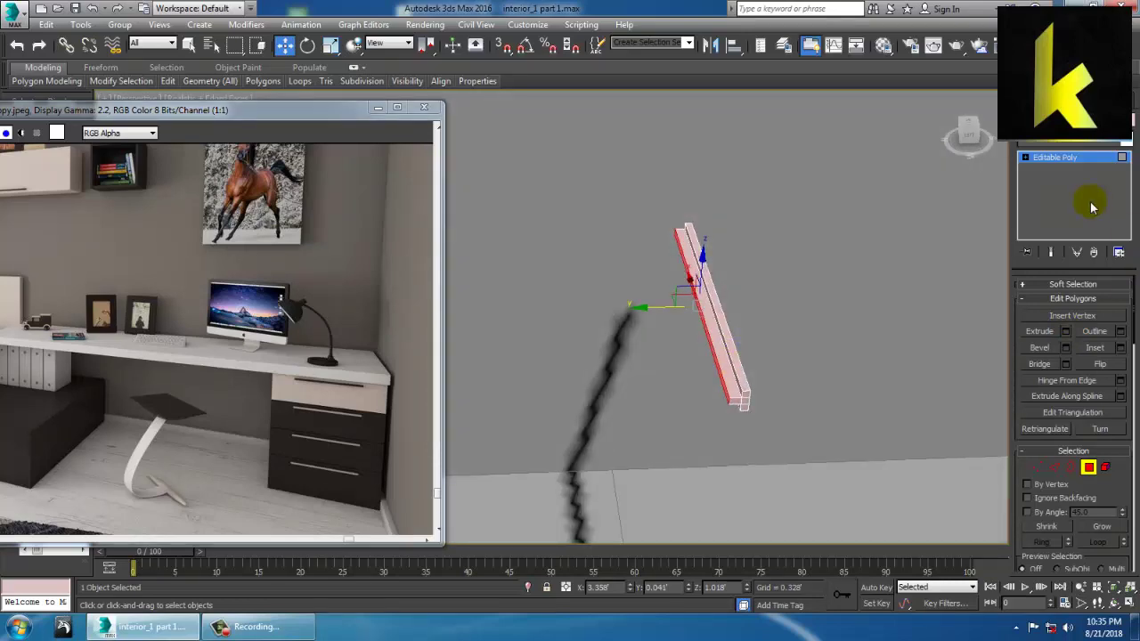
pyautogui.click(1067, 158)
pyautogui.moveTo(985, 293); pyautogui.dragTo(1006, 308, button='middle')
pyautogui.hotkey('alt', 'w')
pyautogui.middleClick(451, 247)
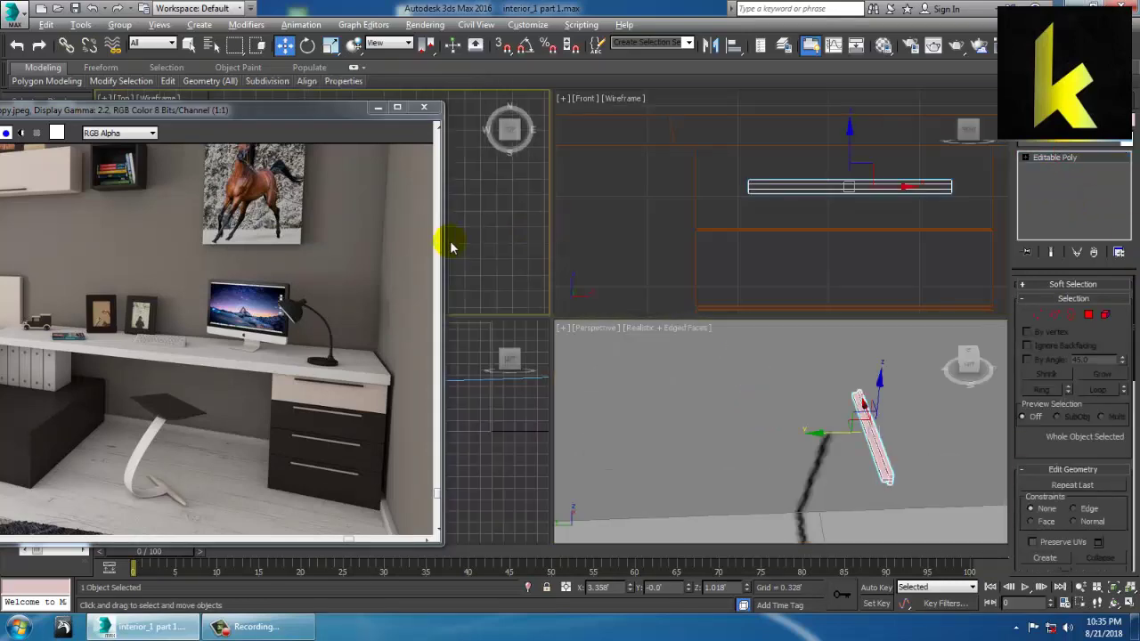
pyautogui.hotkey('alt', 'w')
pyautogui.moveTo(616, 450); pyautogui.dragTo(623, 281, button='middle')
pyautogui.scroll(-5, 623, 281)
pyautogui.scroll(-5, 725, 401)
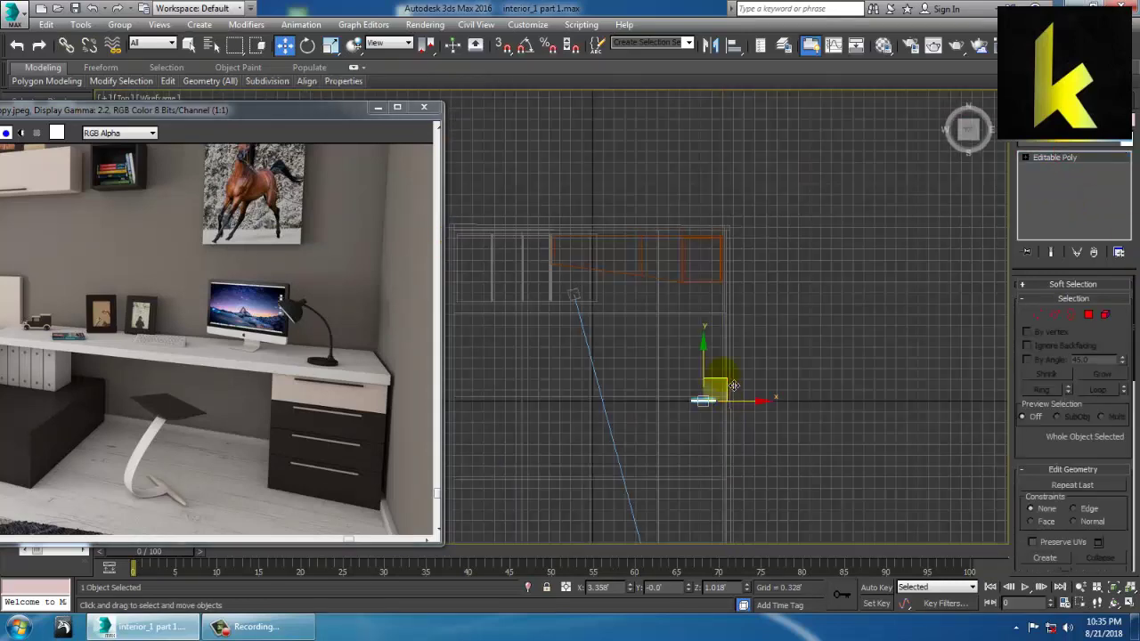
pyautogui.moveTo(705, 387); pyautogui.dragTo(714, 219)
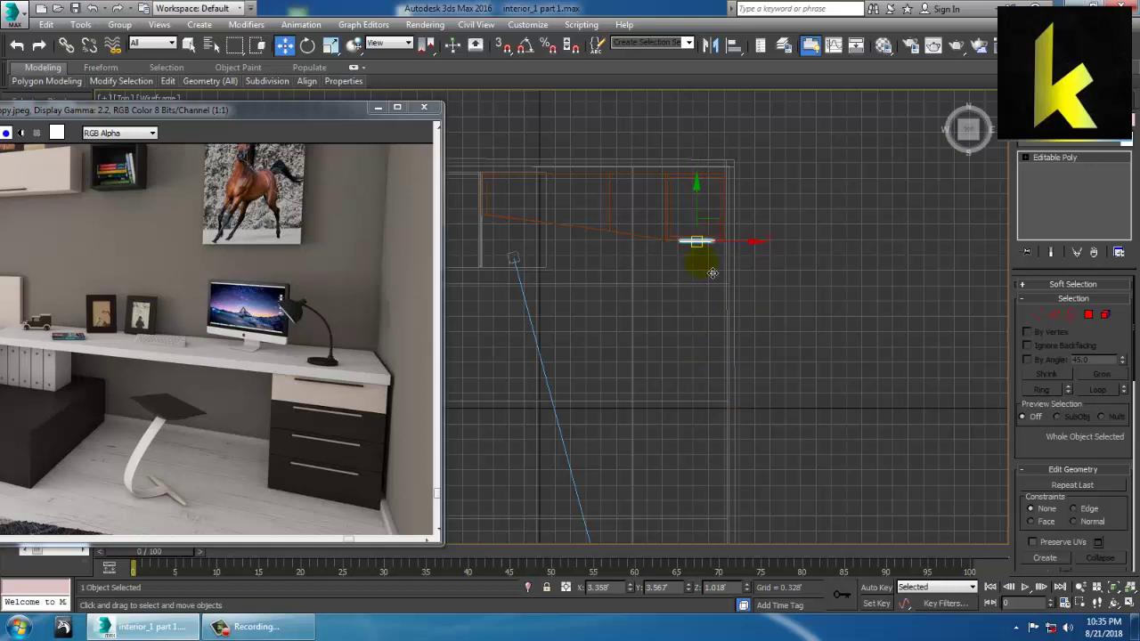
# - In the front view, copy the top drawer's handle down onto each of the three lower drawers as separate copies
pyautogui.hotkey('alt', 'w')
pyautogui.rightClick(739, 305)
pyautogui.hotkey('alt', 'w')
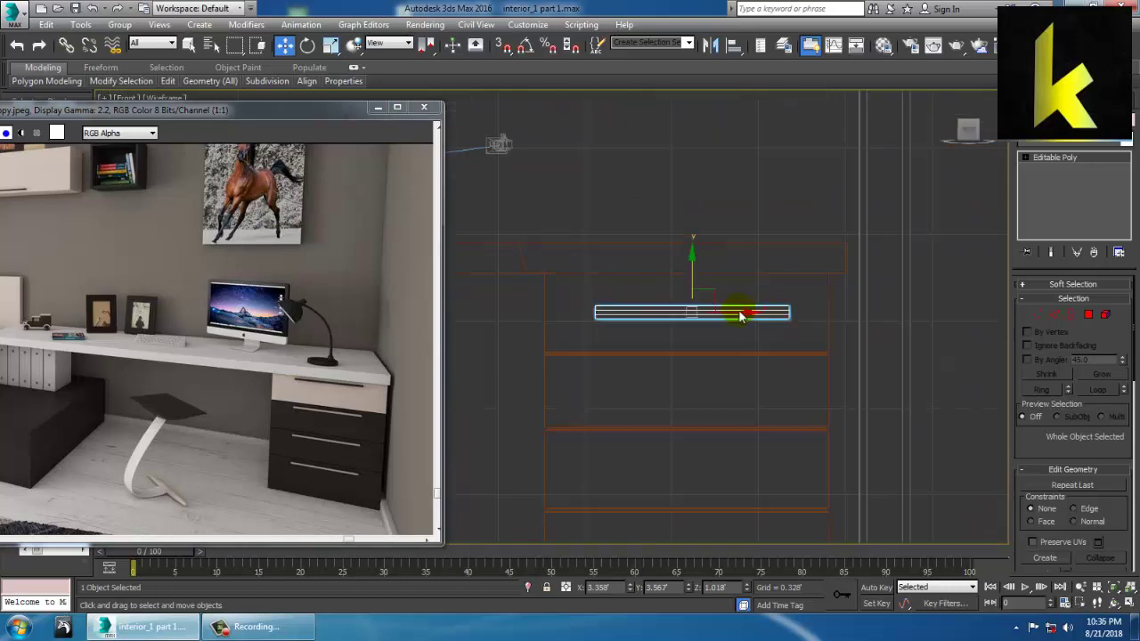
pyautogui.scroll(3, 740, 316)
pyautogui.moveTo(785, 261); pyautogui.dragTo(774, 192, button='middle')
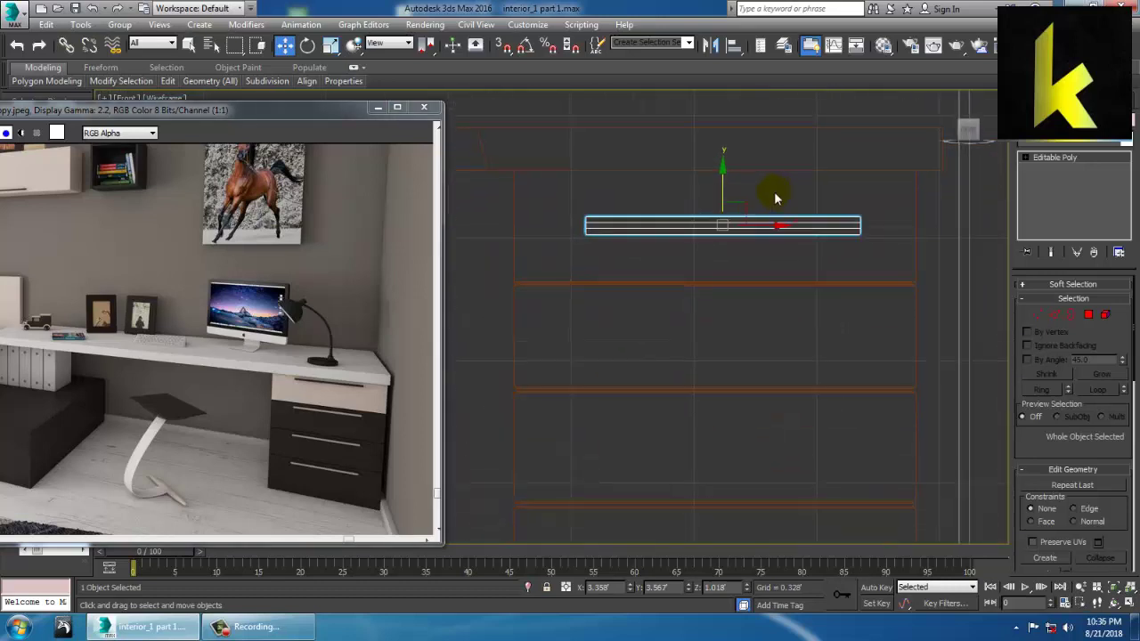
pyautogui.keyDown('shift'); pyautogui.moveTo(733, 193); pyautogui.dragTo(747, 419); pyautogui.keyUp('shift')
pyautogui.click(571, 373)
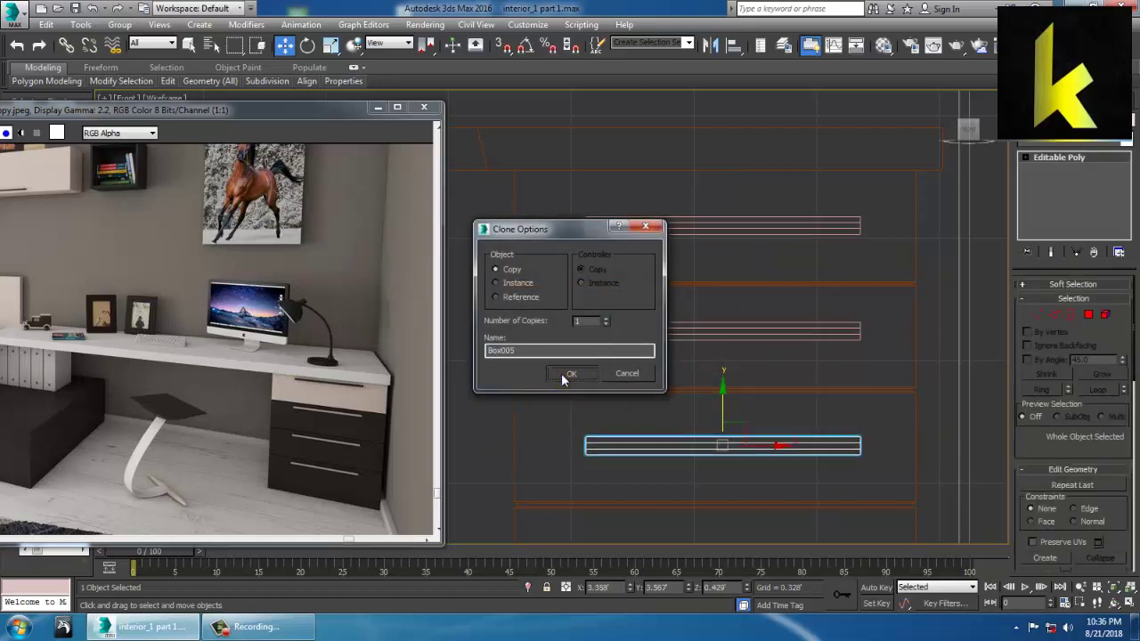
pyautogui.click(562, 376)
pyautogui.moveTo(644, 323); pyautogui.dragTo(672, 179, button='middle')
pyautogui.keyDown('shift'); pyautogui.moveTo(761, 269); pyautogui.dragTo(745, 377); pyautogui.keyUp('shift')
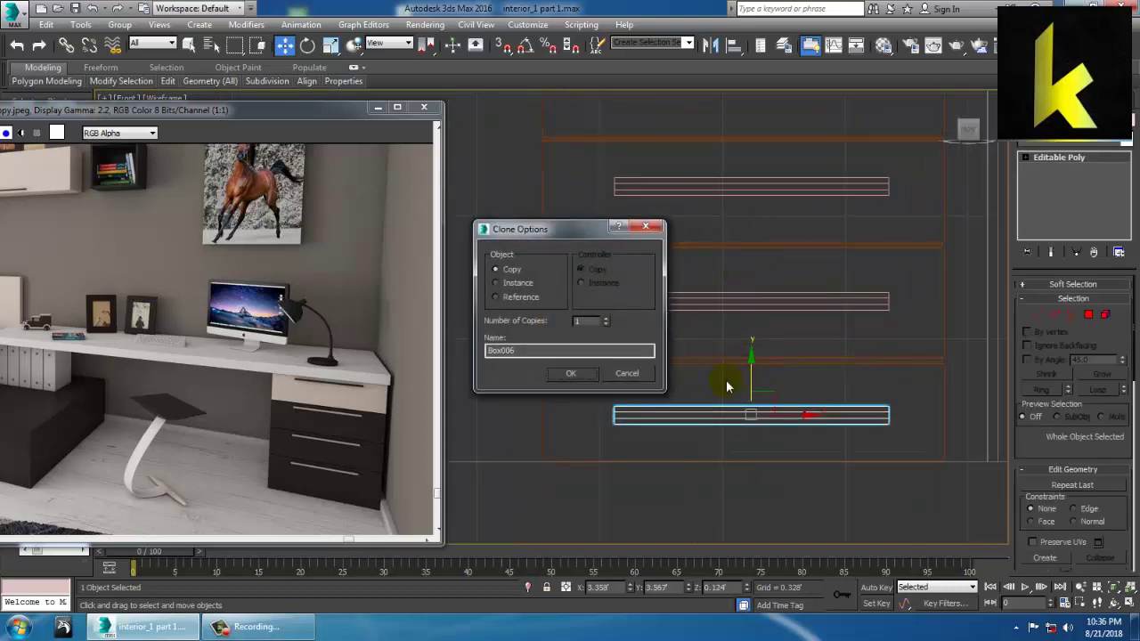
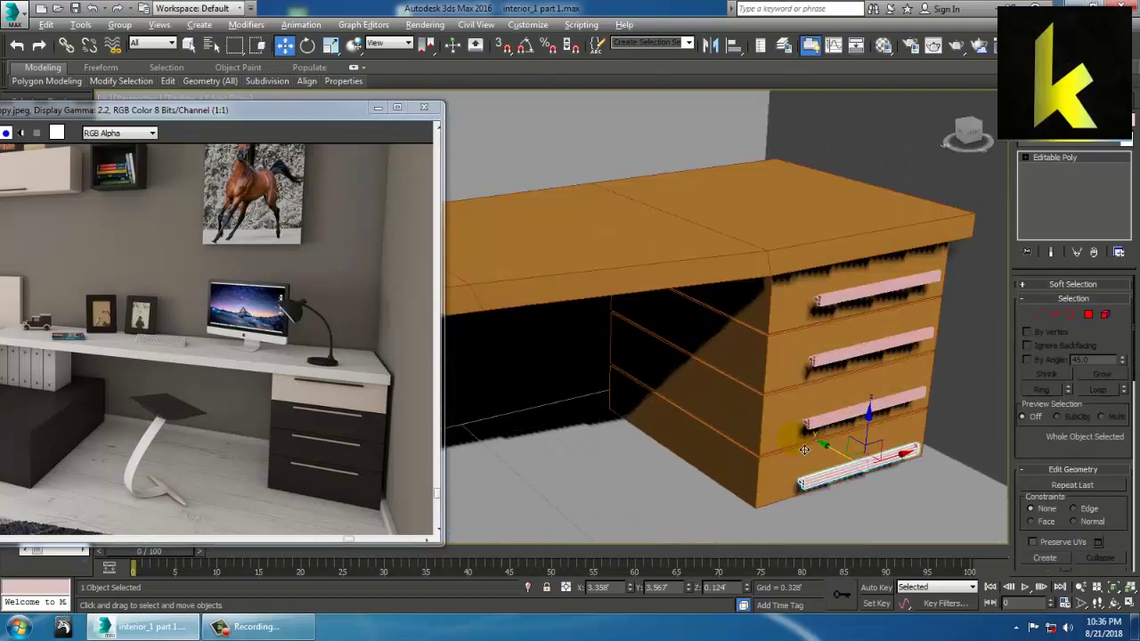
# - Scale the top drawer's handle uniformly down to 66%
pyautogui.scroll(-3, 807, 421)
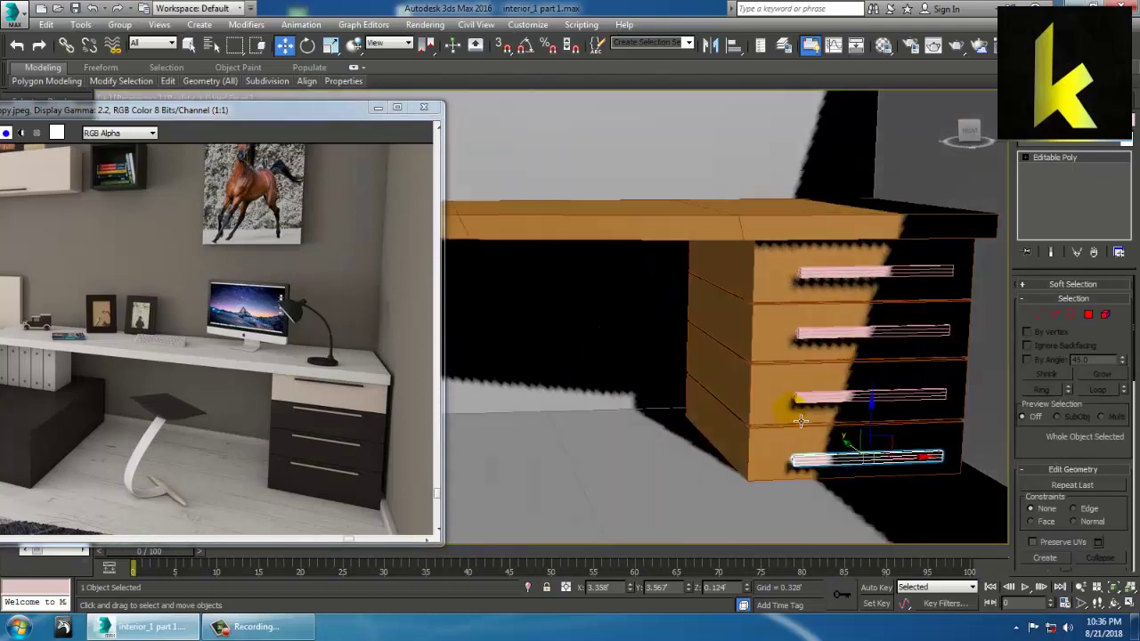
pyautogui.scroll(6, 852, 394)
pyautogui.scroll(-5, 881, 335)
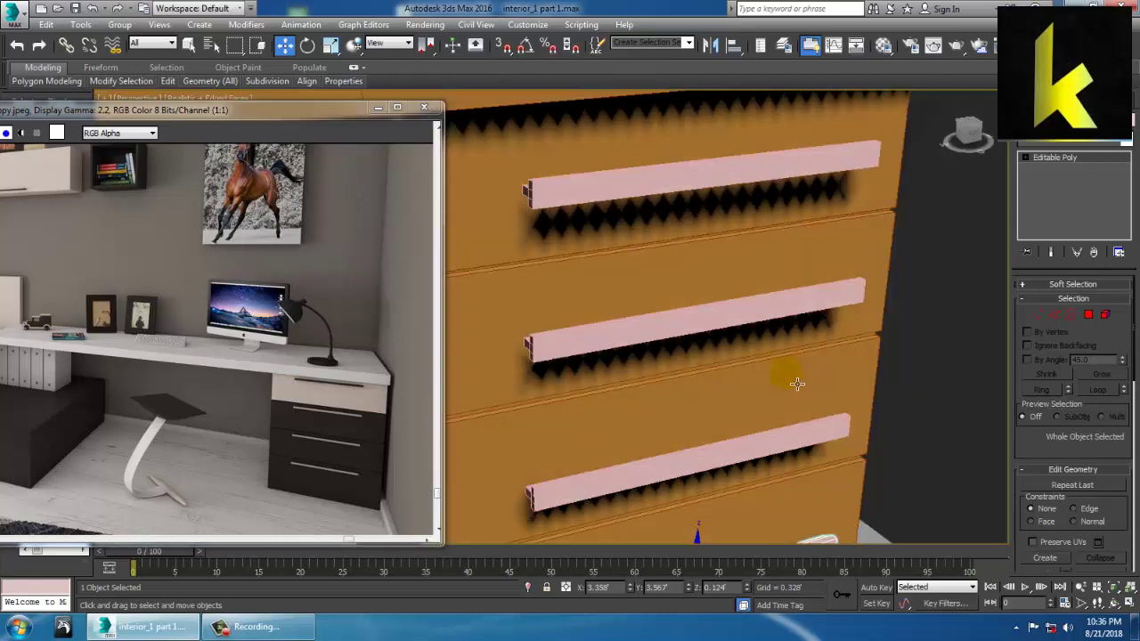
pyautogui.click(669, 219)
pyautogui.press('r')
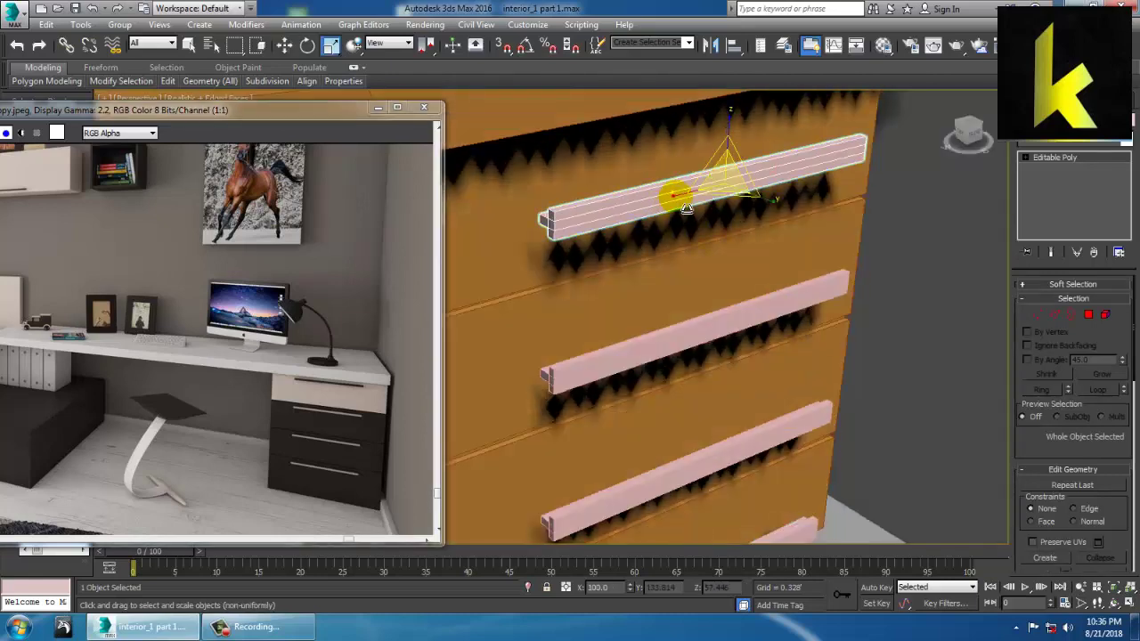
pyautogui.moveTo(739, 187); pyautogui.dragTo(747, 224)
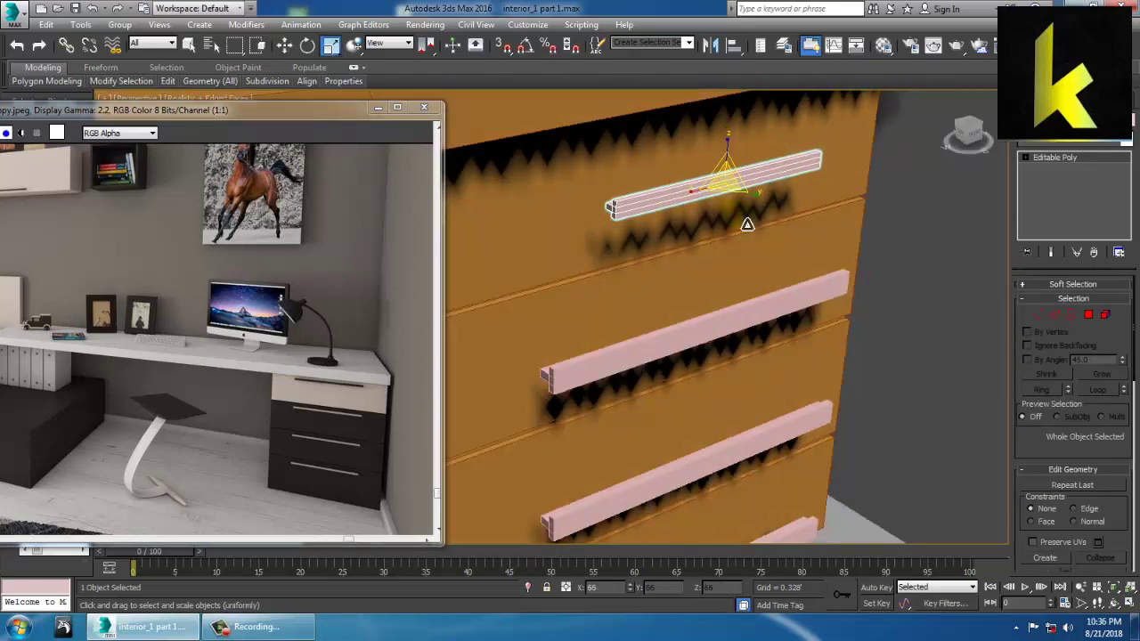
# - Move the shortened top handle about 0.085' along Y back against the drawer front
pyautogui.press('w')
pyautogui.keyDown('alt'); pyautogui.moveTo(747, 224); pyautogui.dragTo(700, 207, button='middle'); pyautogui.keyUp('alt')
pyautogui.moveTo(681, 182)
pyautogui.mouseDown()
pyautogui.moveTo(654, 174)
pyautogui.moveTo(659, 182)
pyautogui.mouseUp()
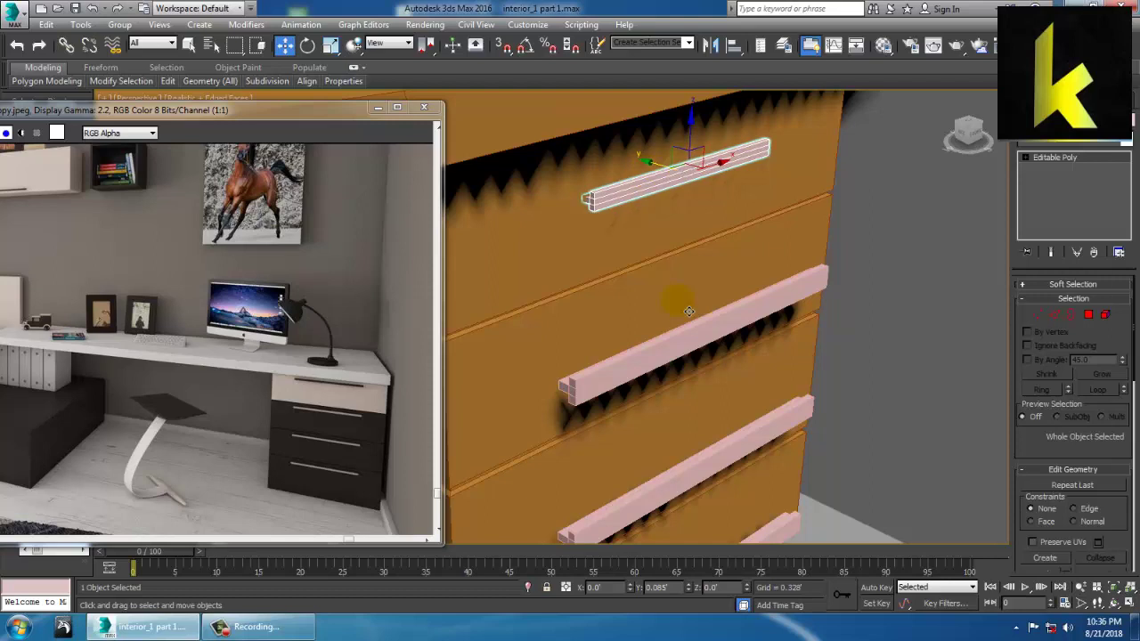
# - Delete the three oversized handles on the lower drawers
pyautogui.click(666, 346)
pyautogui.press('Delete')
pyautogui.moveTo(659, 350); pyautogui.dragTo(687, 283, button='middle')
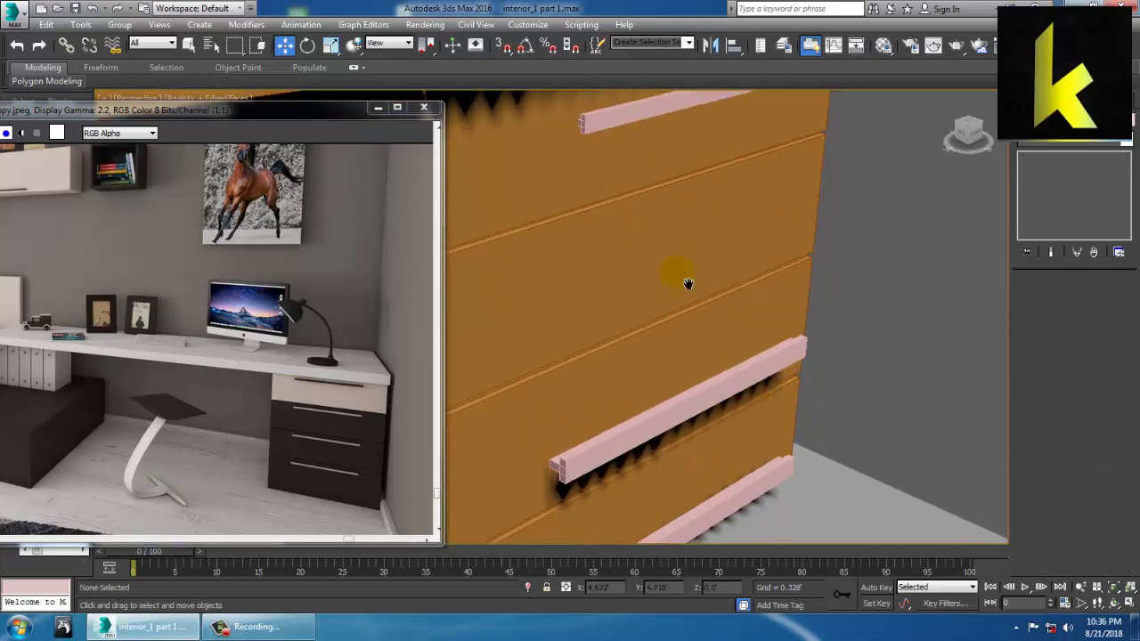
pyautogui.click(699, 431)
pyautogui.press('Delete')
pyautogui.click(721, 522)
pyautogui.press('Delete')
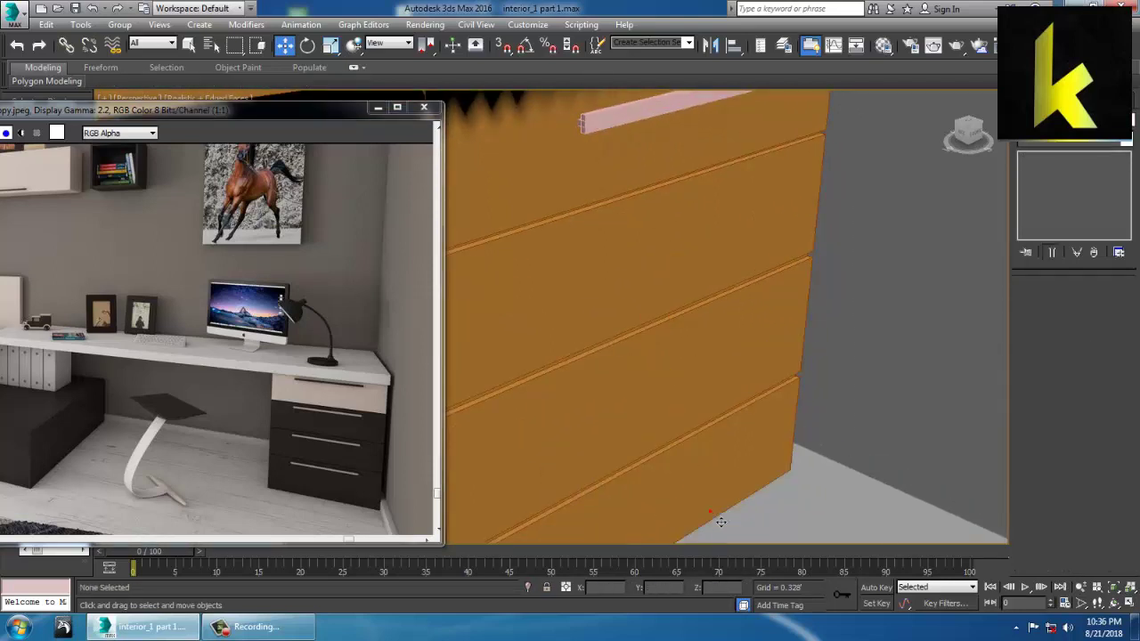
# - In the front view, copy the resized top handle down onto each of the three lower drawers as separate copies
pyautogui.hotkey('alt', 'w')
pyautogui.click(828, 250)
pyautogui.hotkey('alt', 'w')
pyautogui.scroll(-6, 740, 253)
pyautogui.moveTo(615, 233); pyautogui.dragTo(725, 313, button='middle')
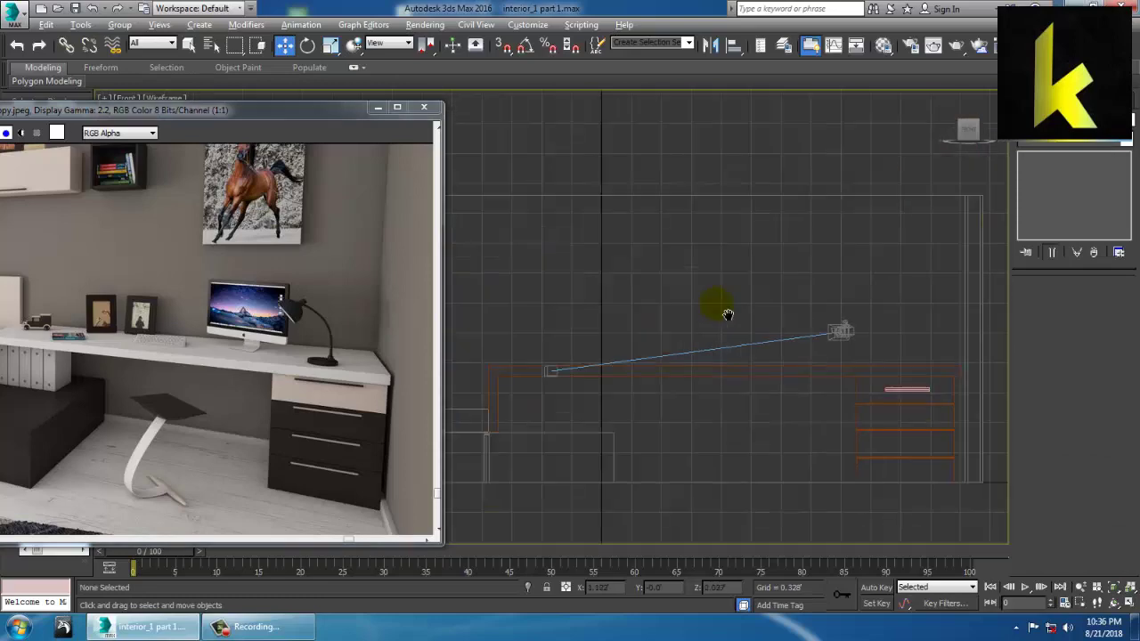
pyautogui.scroll(-3, 730, 317)
pyautogui.moveTo(793, 353); pyautogui.dragTo(806, 361, button='middle')
pyautogui.scroll(10, 679, 302)
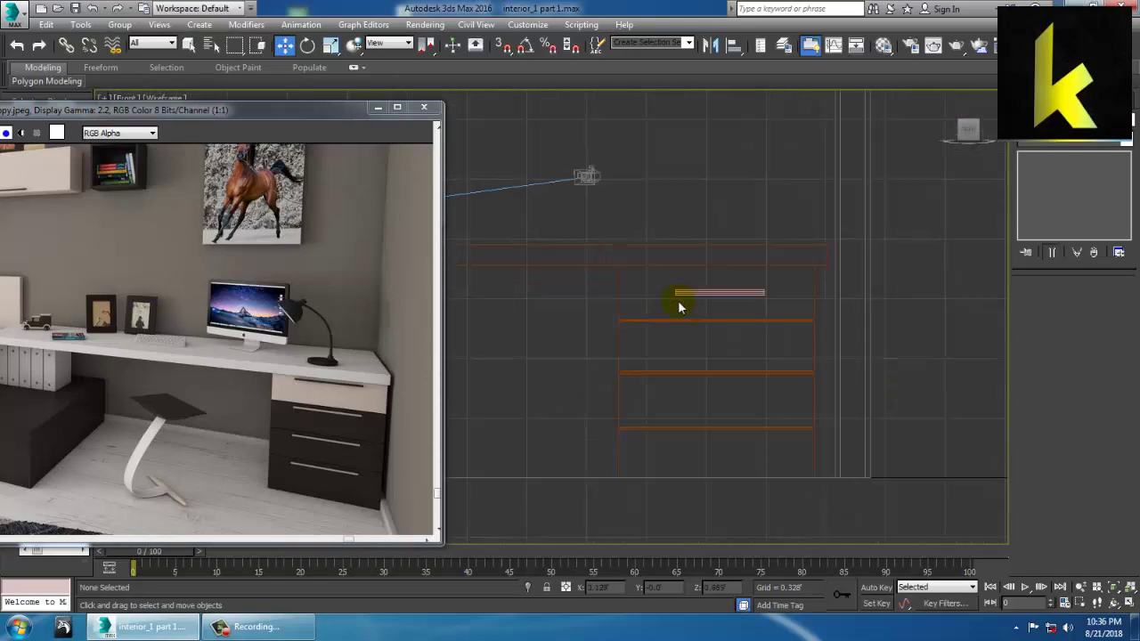
pyautogui.click(729, 279)
pyautogui.moveTo(737, 245)
pyautogui.keyDown('shift'); pyautogui.mouseDown()
pyautogui.moveTo(739, 327)
pyautogui.moveTo(759, 349)
pyautogui.mouseUp(); pyautogui.keyUp('shift')
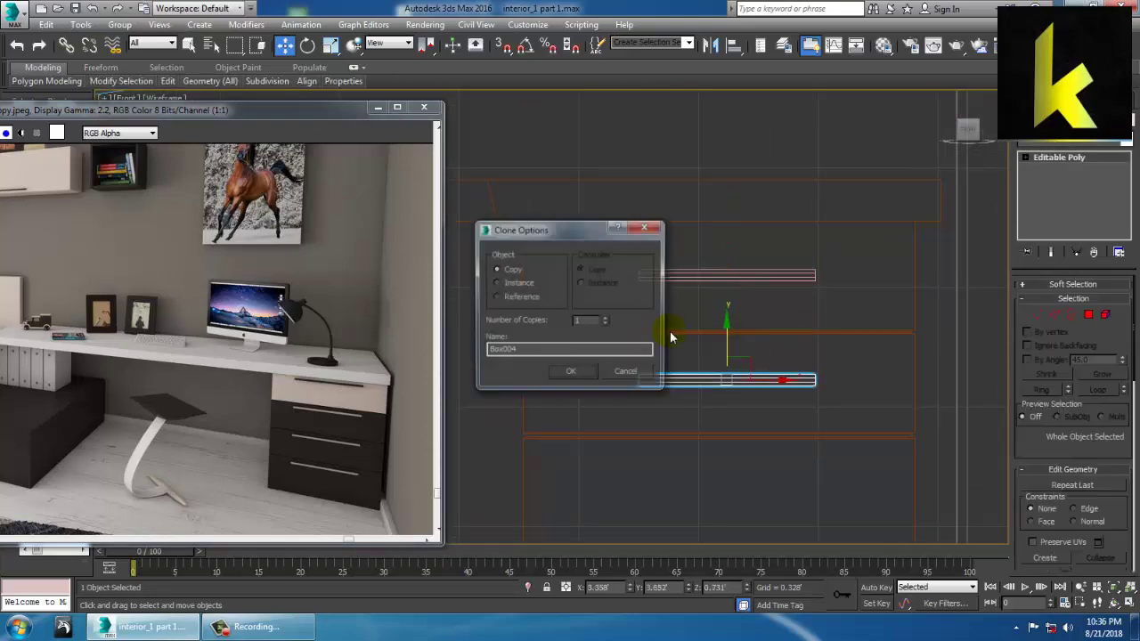
pyautogui.click(571, 374)
pyautogui.moveTo(804, 315); pyautogui.dragTo(779, 264, button='middle')
# - Inspect the new handles in the perspective view and compare the space beneath the desk with the reference photo
pyautogui.hotkey('alt', 'w')
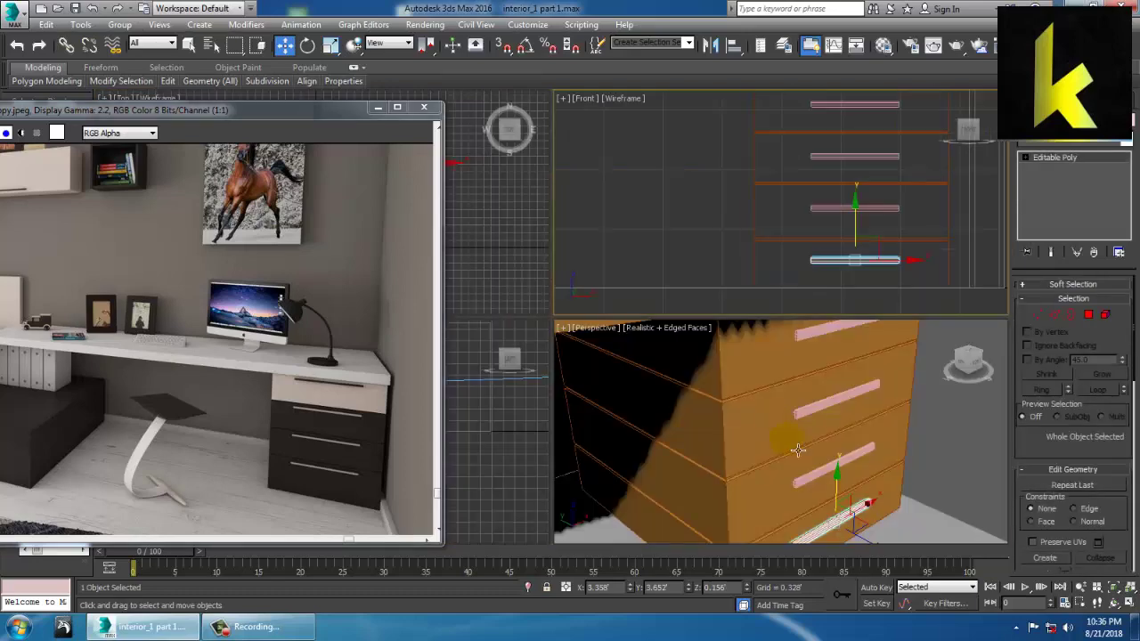
pyautogui.rightClick(798, 452)
pyautogui.hotkey('alt', 'w')
pyautogui.scroll(-6, 792, 471)
pyautogui.keyDown('alt'); pyautogui.moveTo(792, 471); pyautogui.dragTo(788, 475, button='middle'); pyautogui.keyUp('alt')
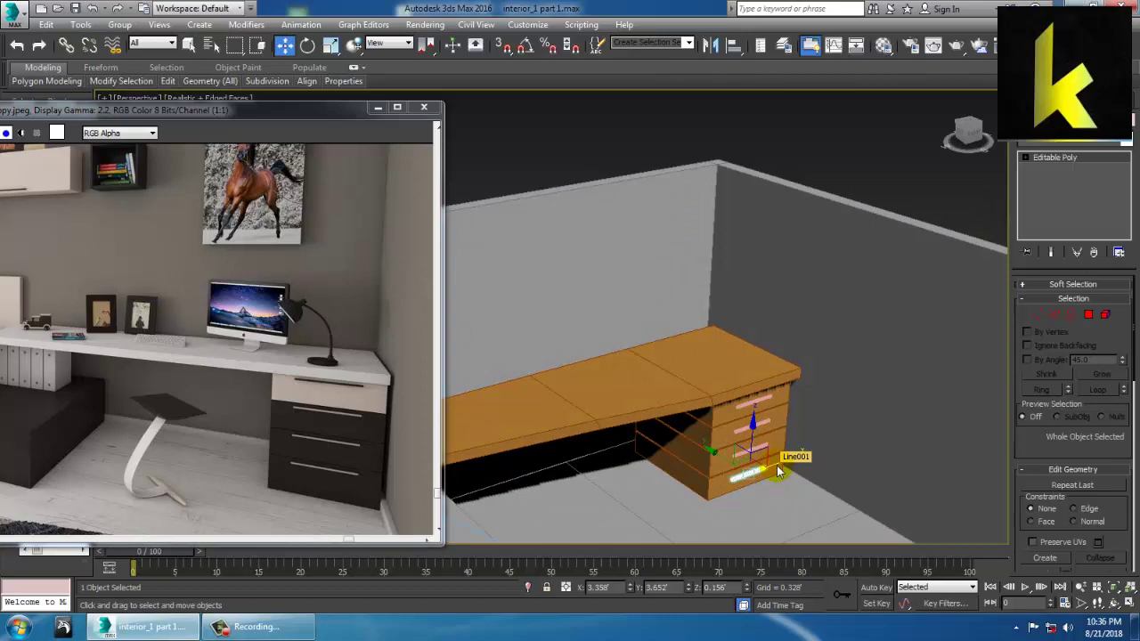
pyautogui.click(98, 330)
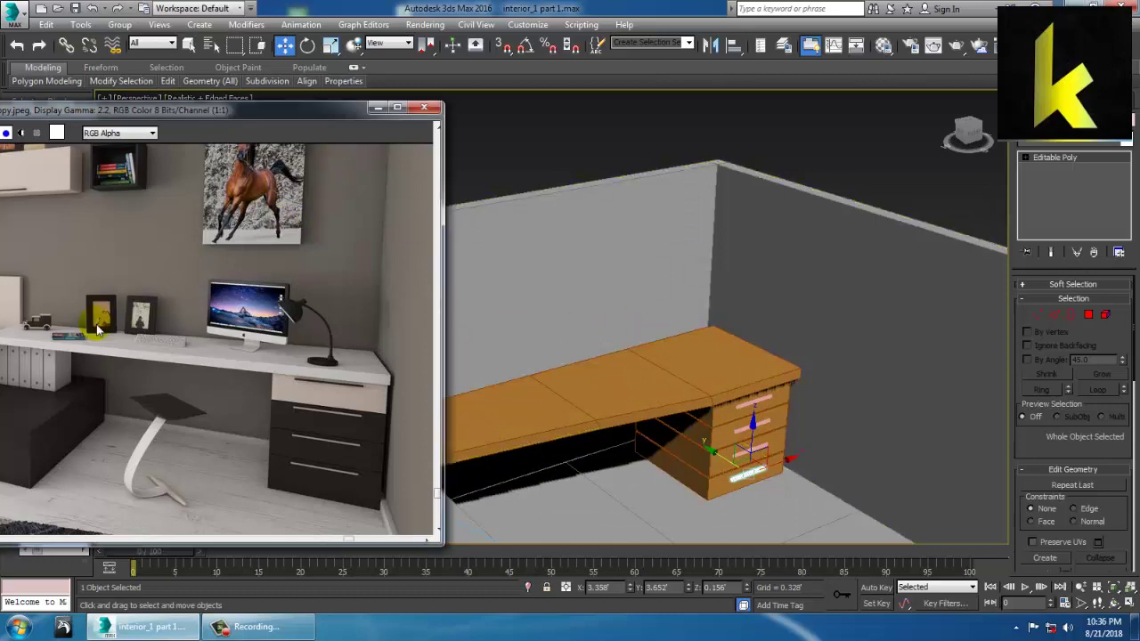
pyautogui.moveTo(98, 330); pyautogui.dragTo(220, 313, button='middle')
pyautogui.moveTo(720, 375); pyautogui.dragTo(891, 356, button='middle')
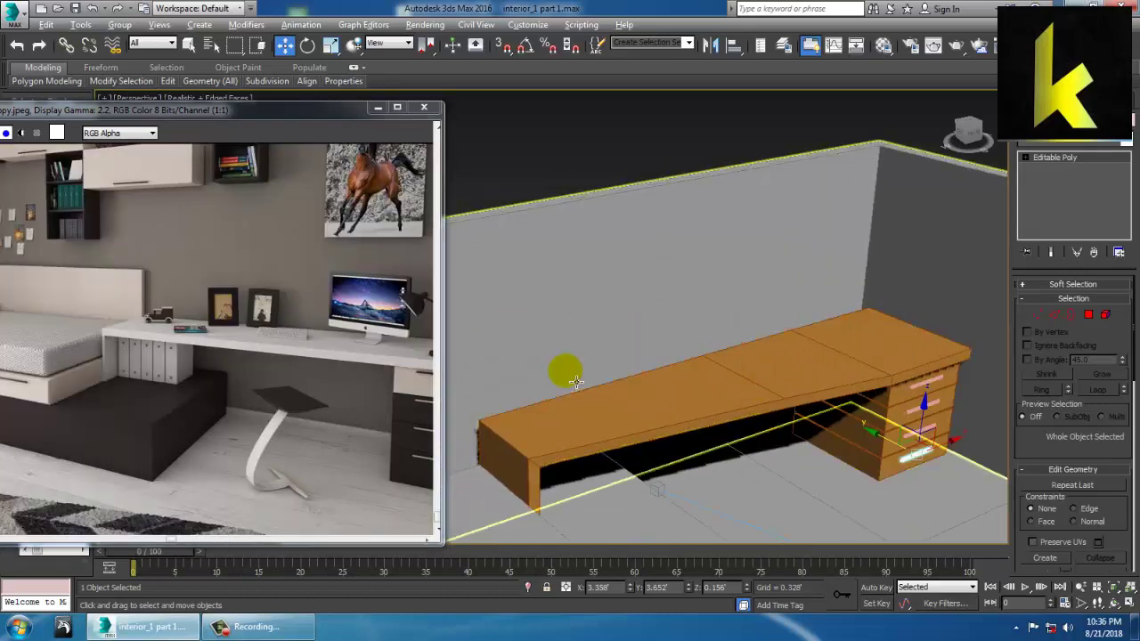
# - In the top view, draw a box about 0.705' long and 0.167' wide beside the desk's end panel as a file binder
pyautogui.hotkey('alt', 'w')
pyautogui.rightClick(530, 250)
pyautogui.hotkey('alt', 'w')
pyautogui.moveTo(578, 262); pyautogui.dragTo(768, 267, button='middle')
pyautogui.scroll(2, 866, 246)
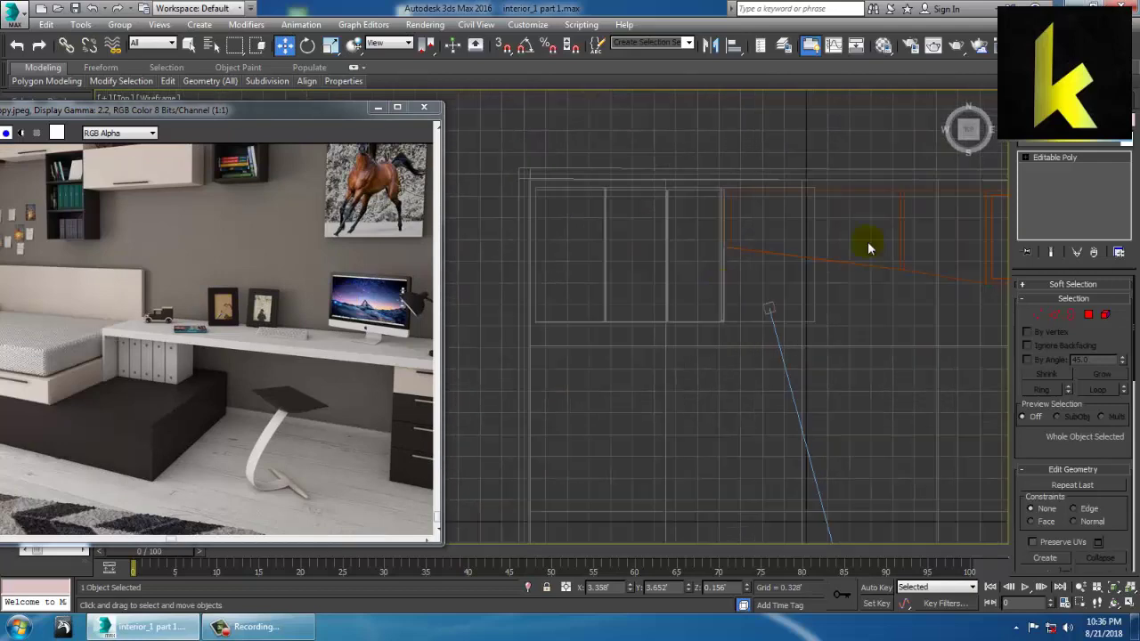
pyautogui.scroll(3, 770, 312)
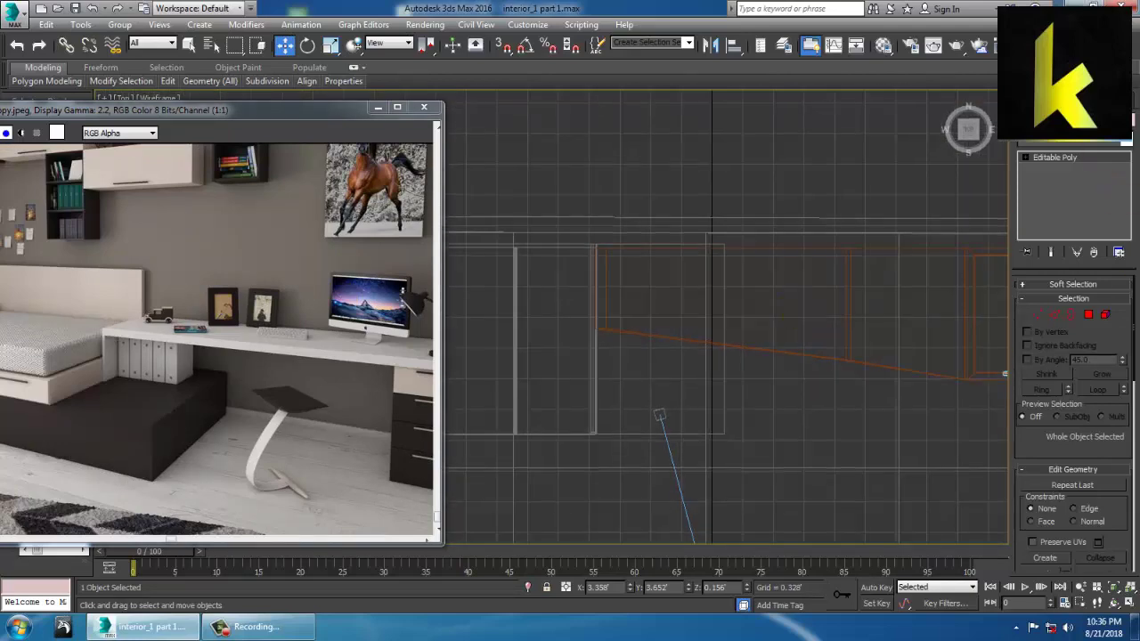
pyautogui.click(1027, 124)
pyautogui.click(1046, 189)
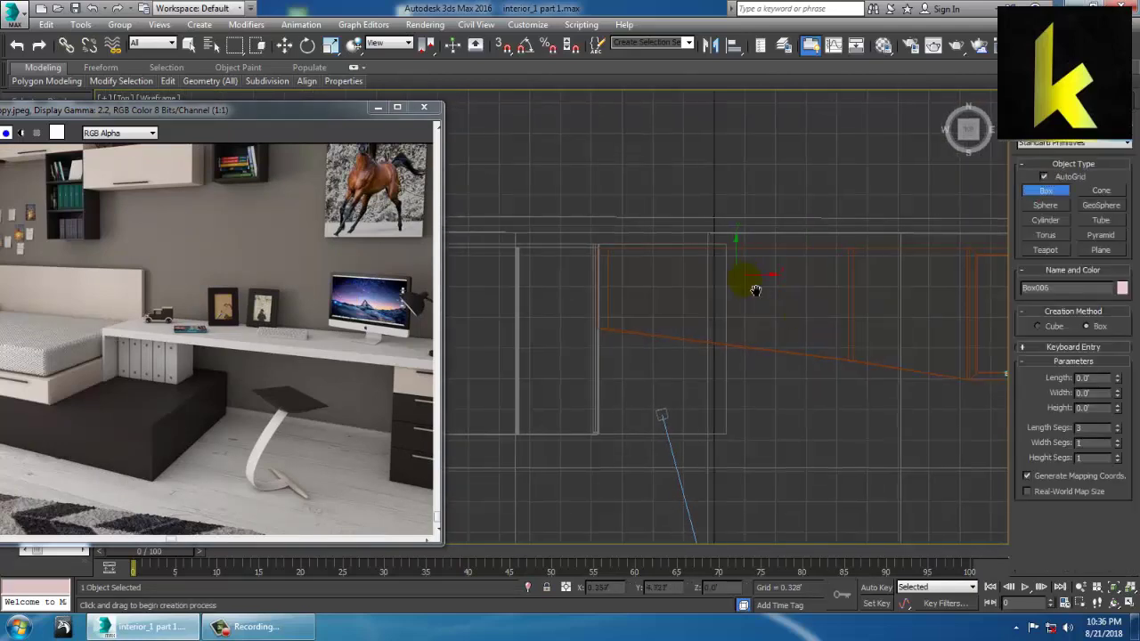
pyautogui.scroll(3, 739, 280)
pyautogui.moveTo(703, 267); pyautogui.dragTo(872, 313, button='middle')
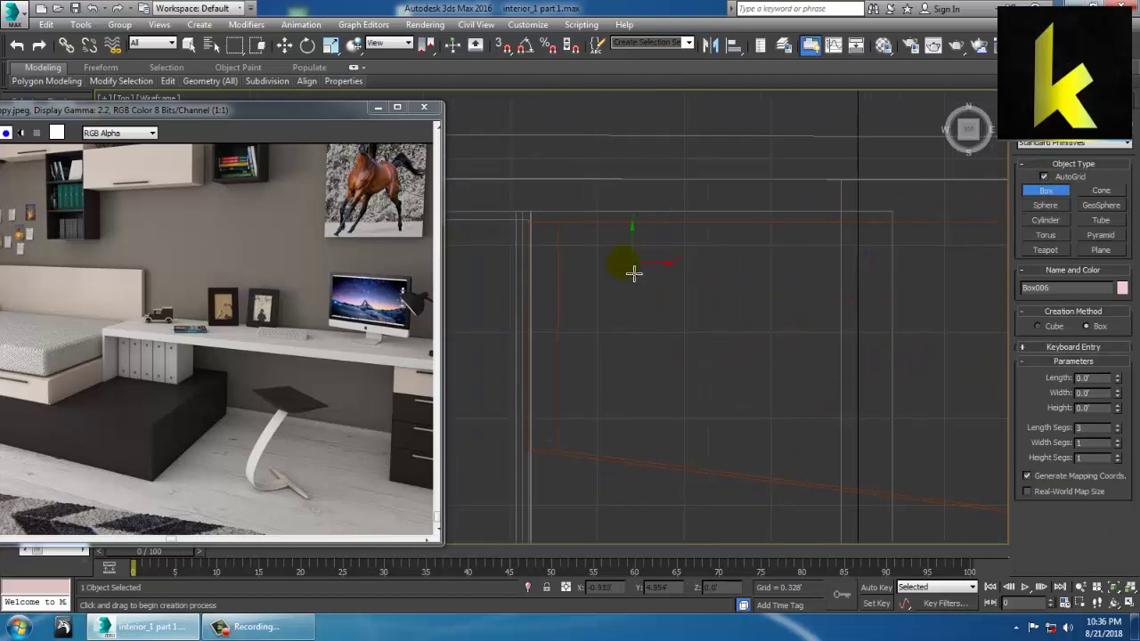
pyautogui.moveTo(571, 232); pyautogui.dragTo(577, 306)
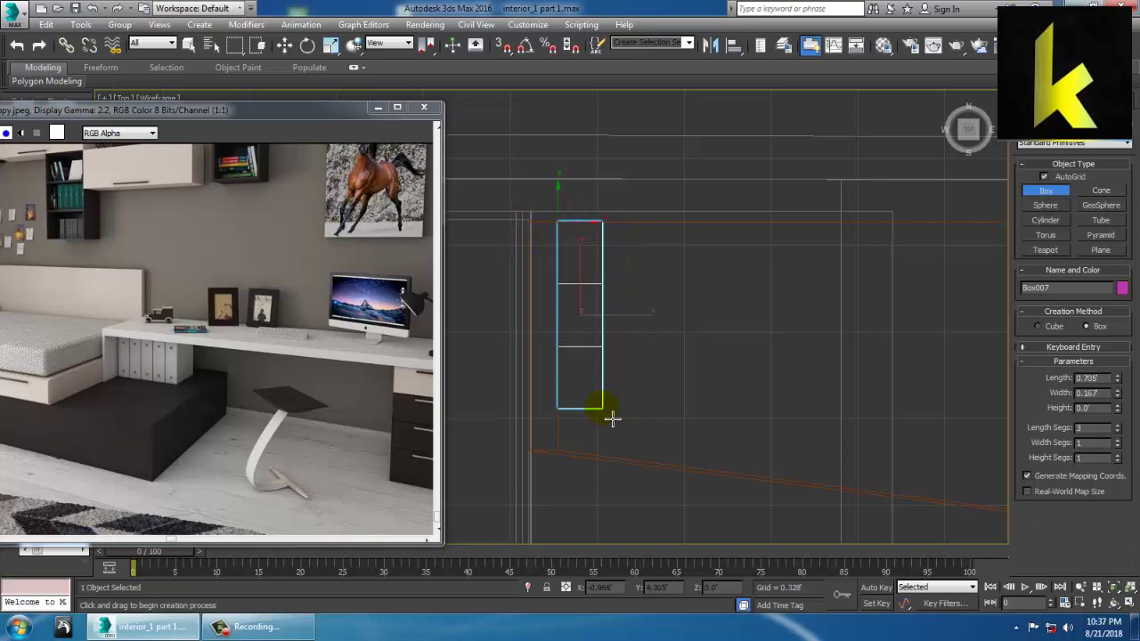
# - In the perspective view, raise the binder box to Z 0.566' so it stands on the low platform beneath the desk
pyautogui.press('w')
pyautogui.hotkey('alt', 'w')
pyautogui.rightClick(822, 436)
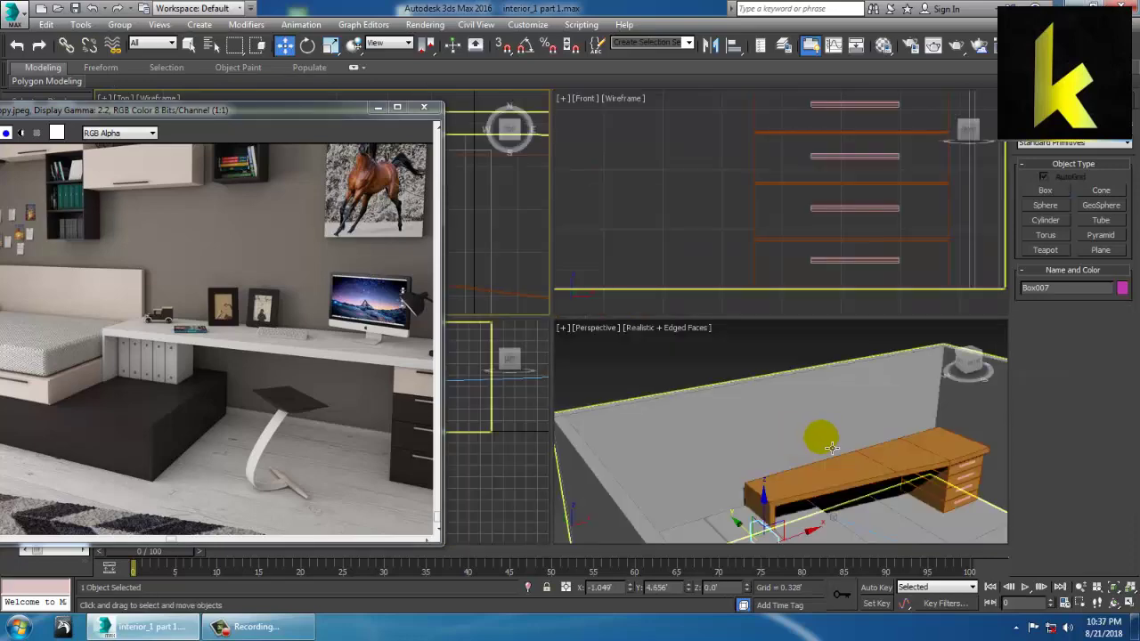
pyautogui.hotkey('alt', 'w')
pyautogui.press('z')
pyautogui.moveTo(657, 398); pyautogui.dragTo(757, 430, button='middle')
pyautogui.scroll(-8, 755, 429)
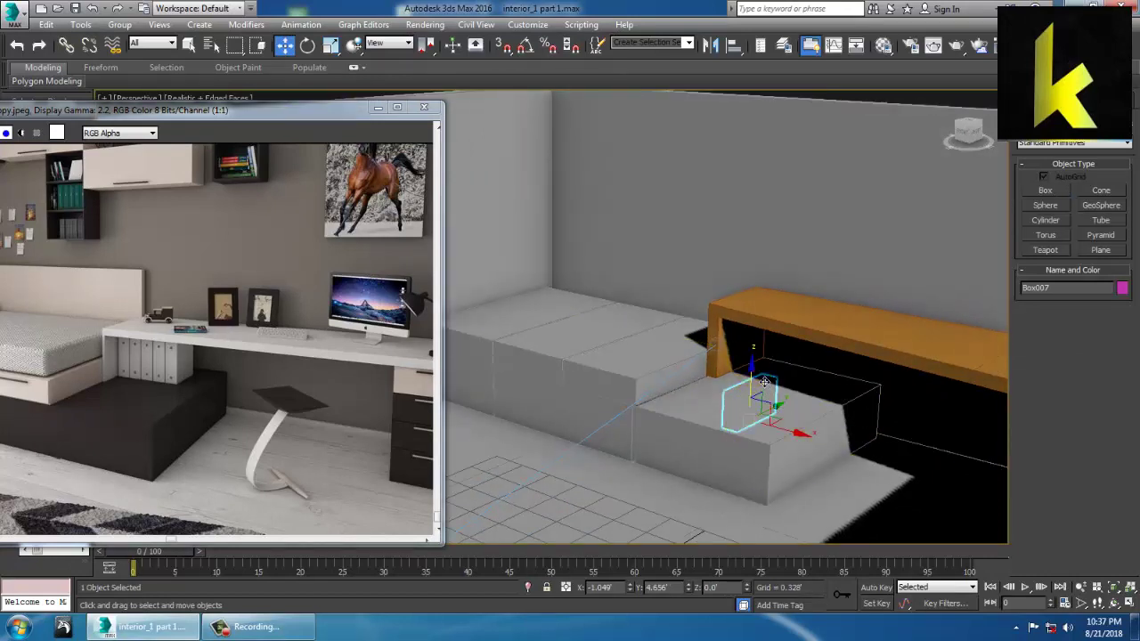
pyautogui.moveTo(765, 381); pyautogui.dragTo(763, 336)
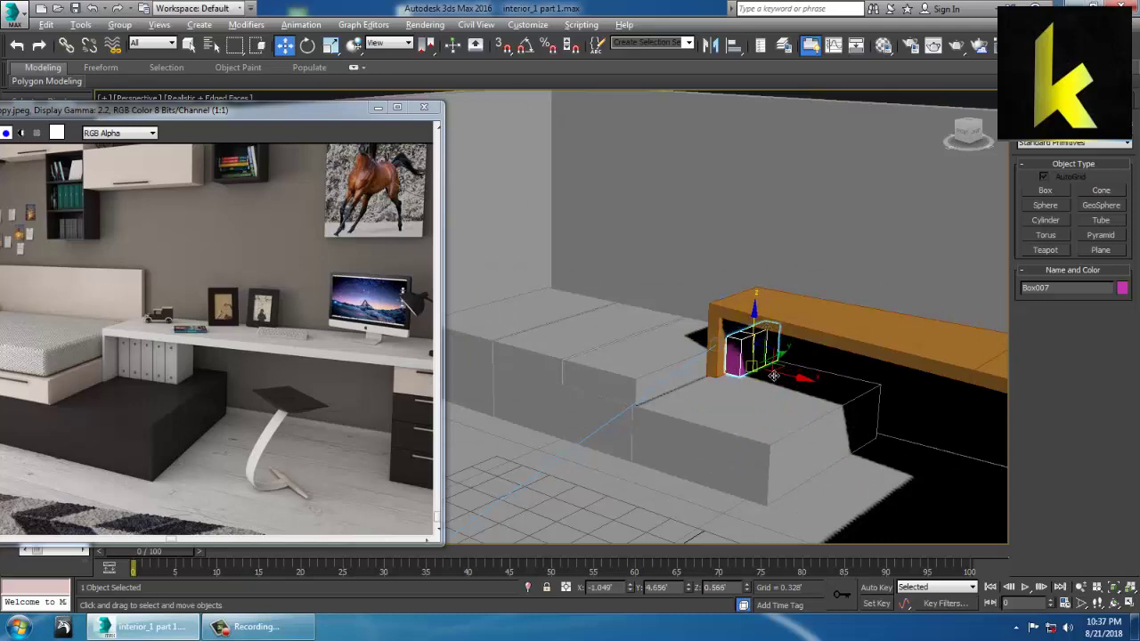
# - Scale the binder box to about 179% in height and shorten its depth along Y to fit beneath the desk
pyautogui.scroll(8, 775, 376)
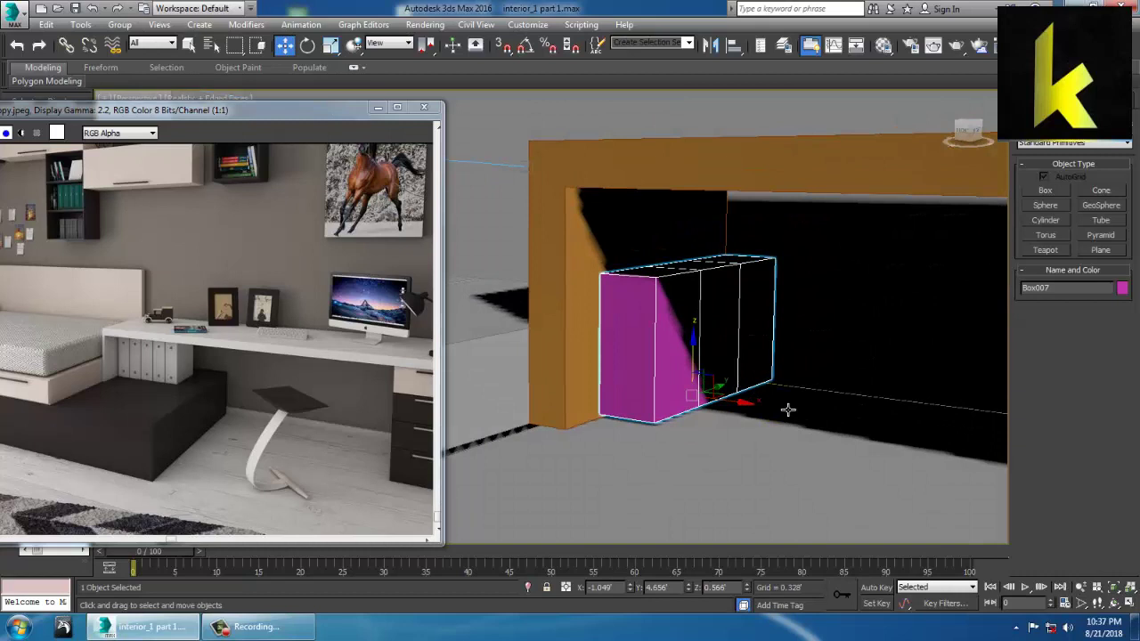
pyautogui.scroll(3, 784, 414)
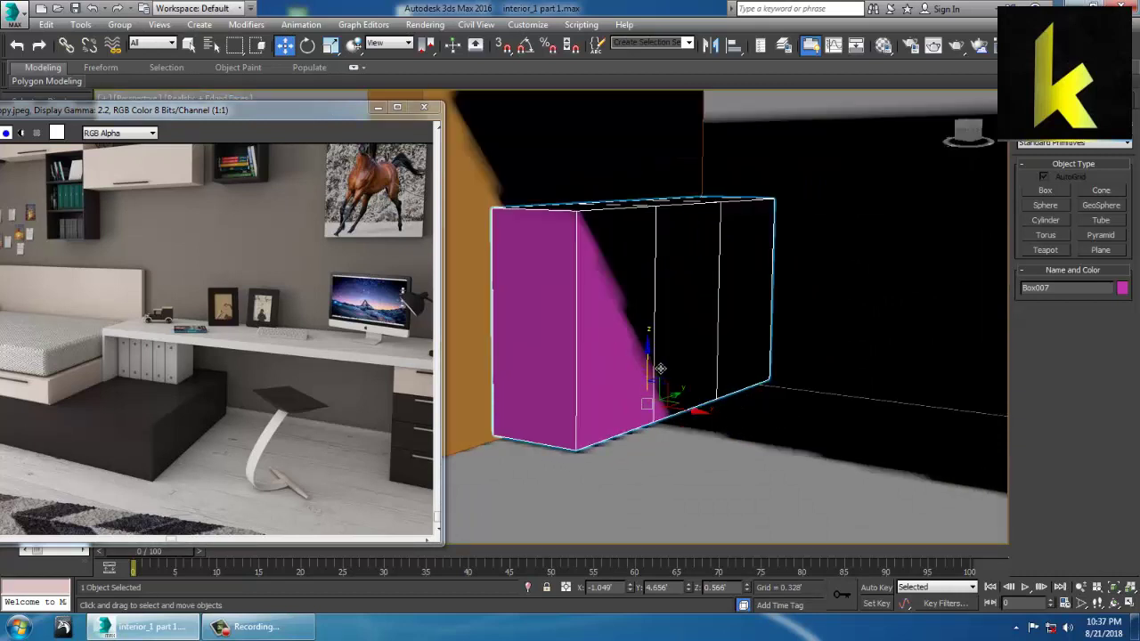
pyautogui.moveTo(660, 368); pyautogui.dragTo(664, 324)
pyautogui.scroll(-5, 685, 332)
pyautogui.scroll(8, 685, 332)
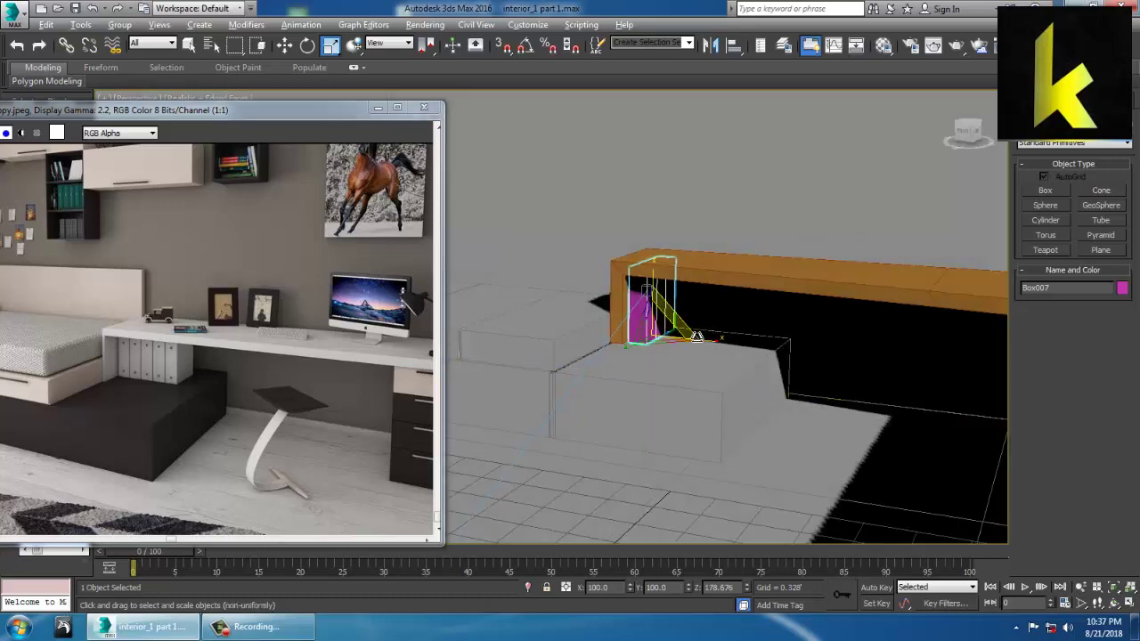
pyautogui.scroll(-5, 730, 341)
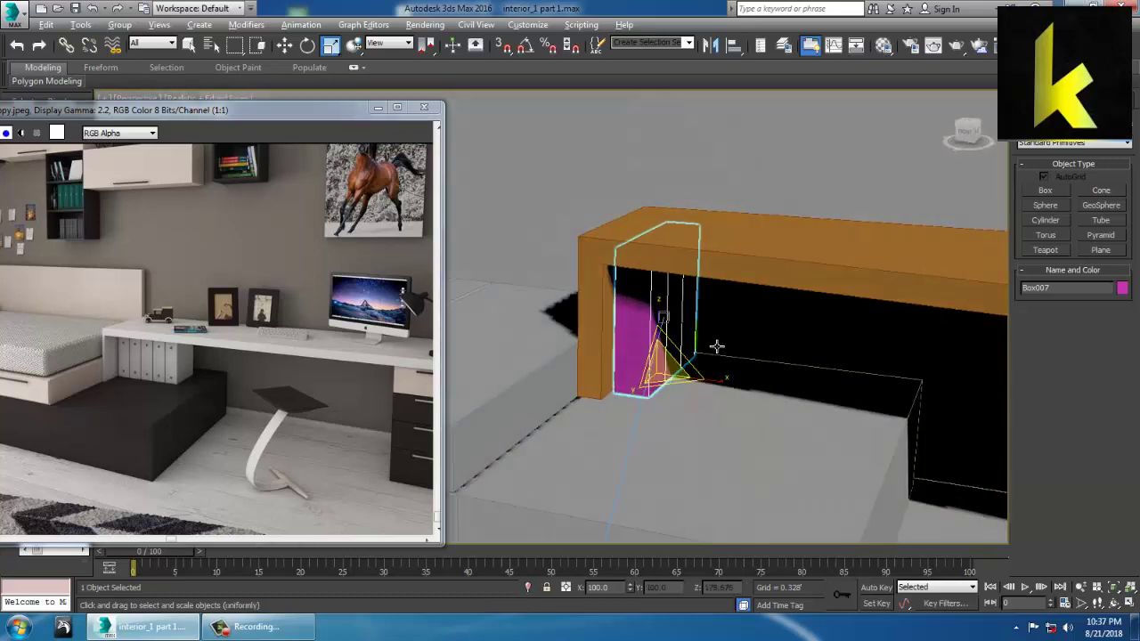
pyautogui.keyDown('alt'); pyautogui.moveTo(716, 346); pyautogui.dragTo(701, 365, button='middle'); pyautogui.keyUp('alt')
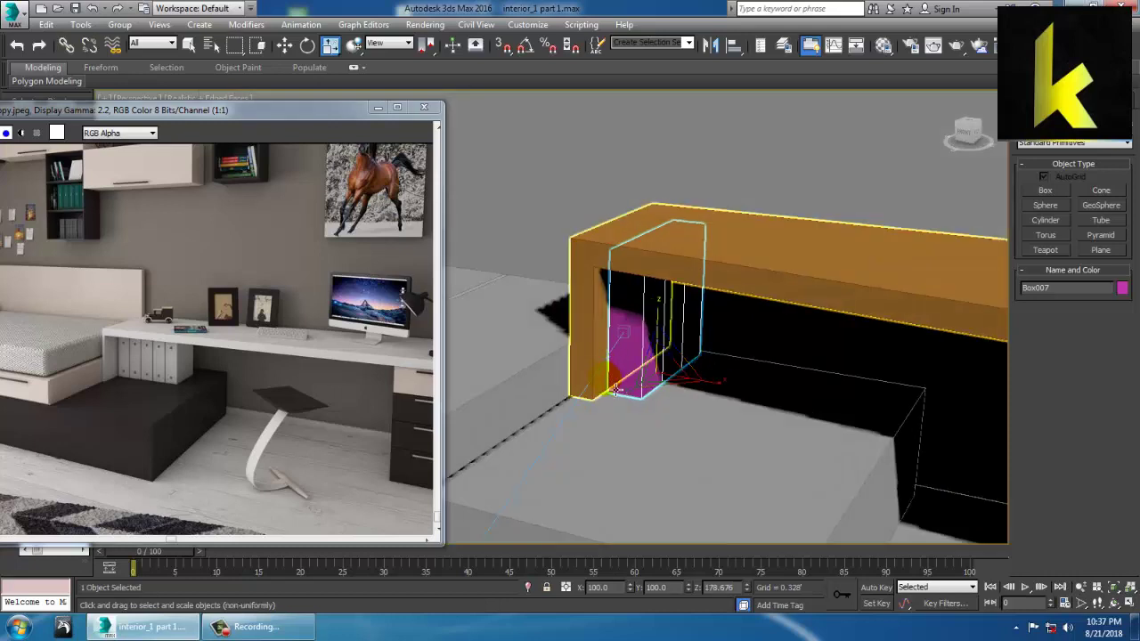
pyautogui.moveTo(632, 391); pyautogui.dragTo(642, 401)
# - Clone the binder box along X as four side-by-side copies to form a row under the desk
pyautogui.press('w')
pyautogui.scroll(5, 646, 397)
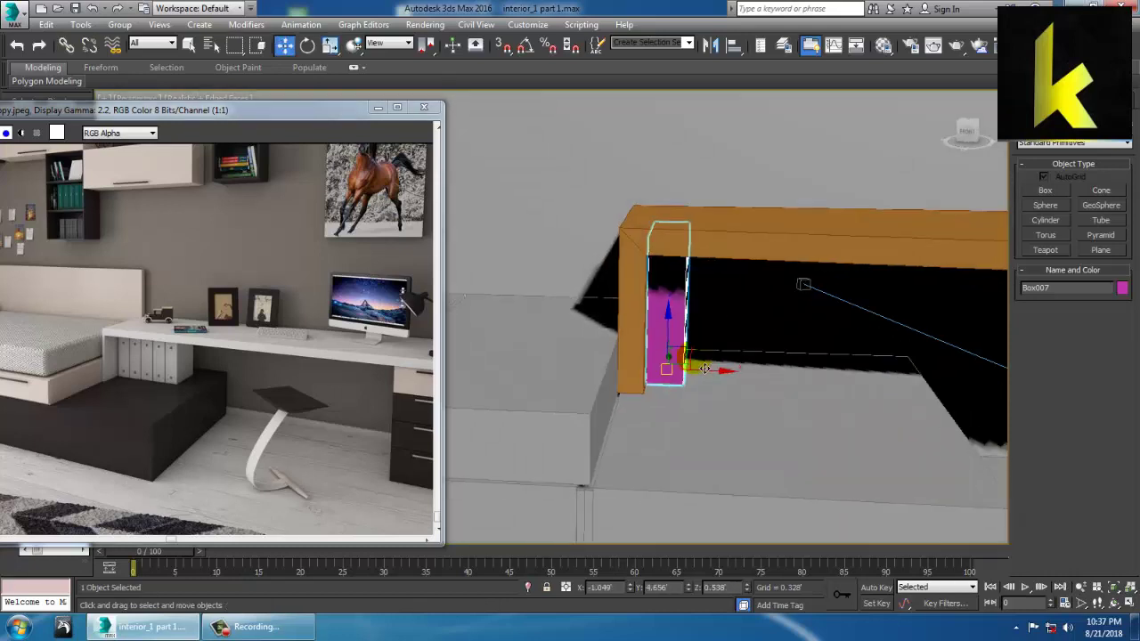
pyautogui.moveTo(685, 403)
pyautogui.keyDown('shift'); pyautogui.mouseDown()
pyautogui.moveTo(779, 405)
pyautogui.moveTo(768, 402)
pyautogui.mouseUp(); pyautogui.keyUp('shift')
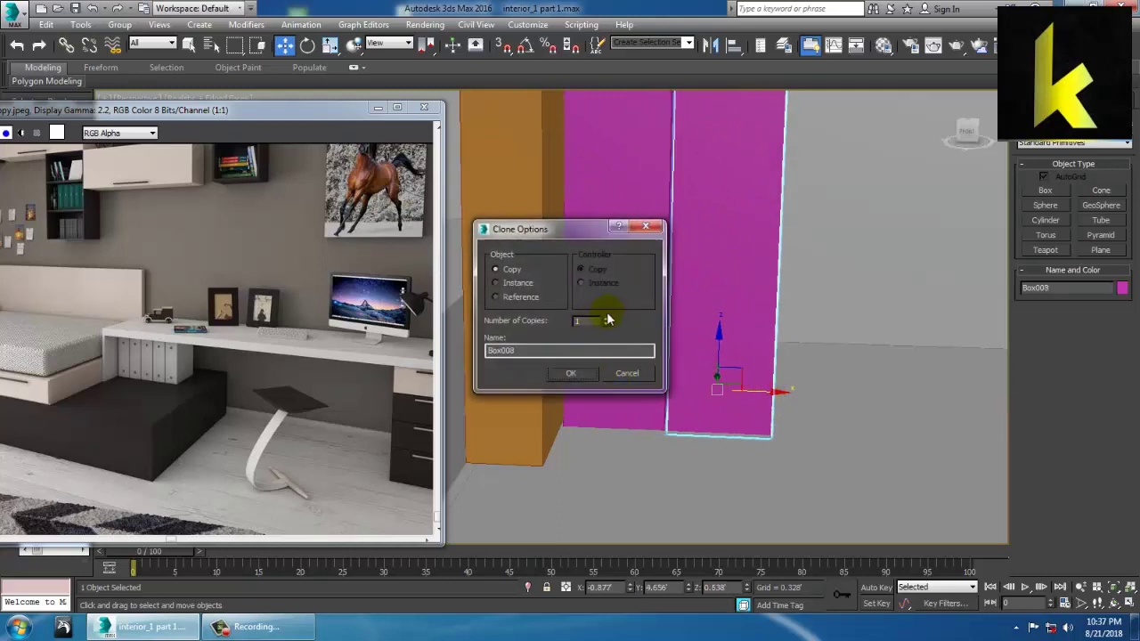
pyautogui.click(571, 374)
pyautogui.scroll(-10, 803, 374)
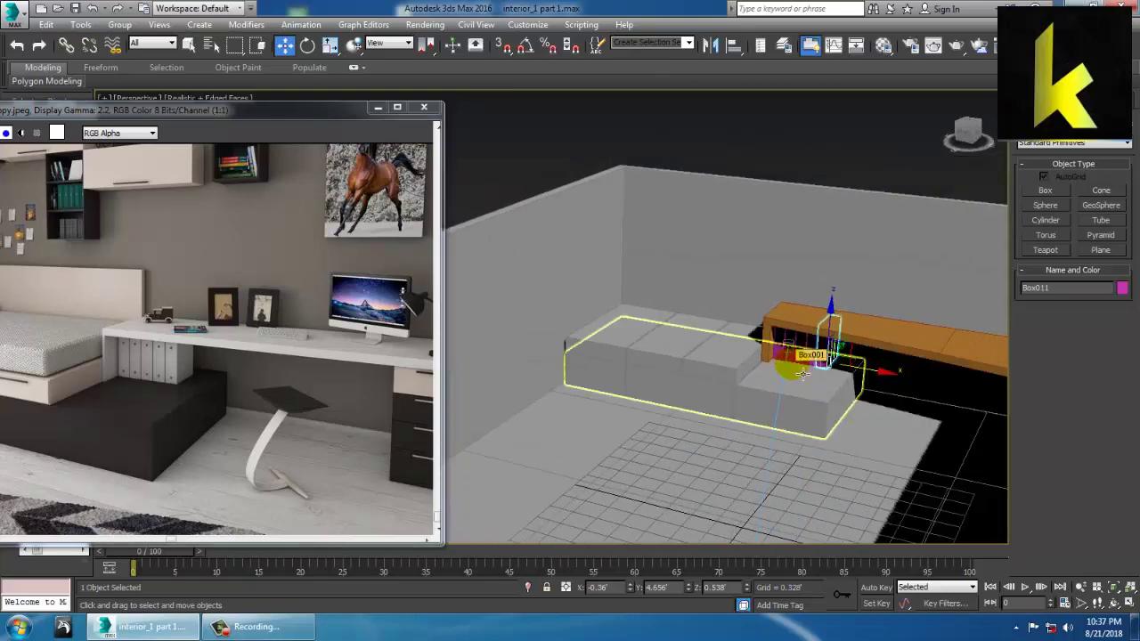
# - Select all objects in the scene and assign them one light grey object colour
pyautogui.hotkey('ctrl', 'a')
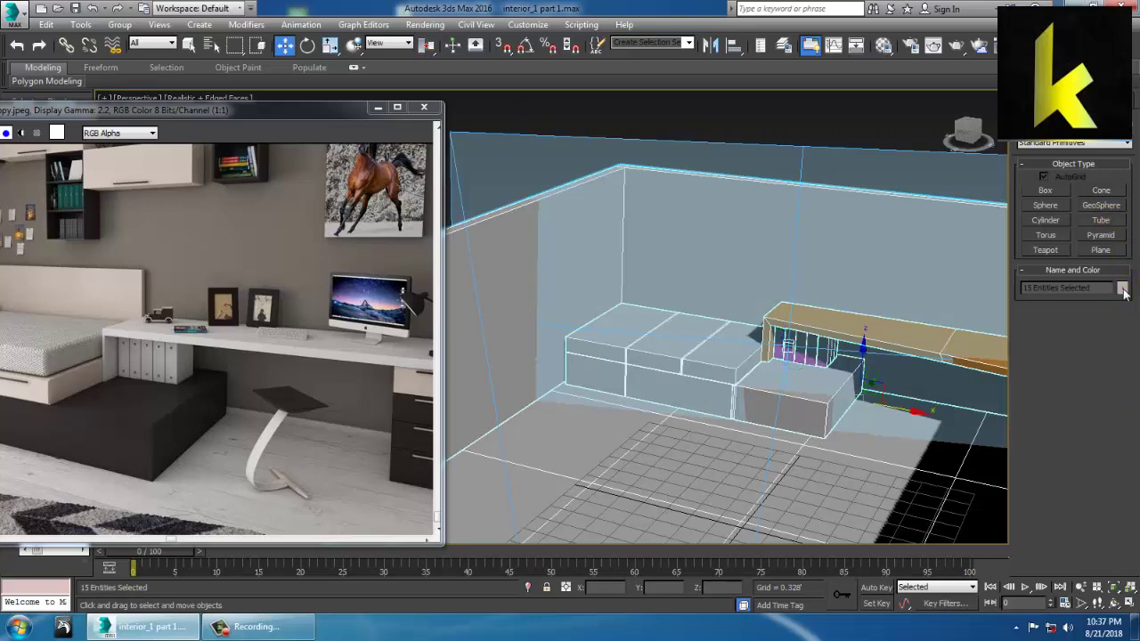
pyautogui.click(1122, 288)
pyautogui.click(648, 389)
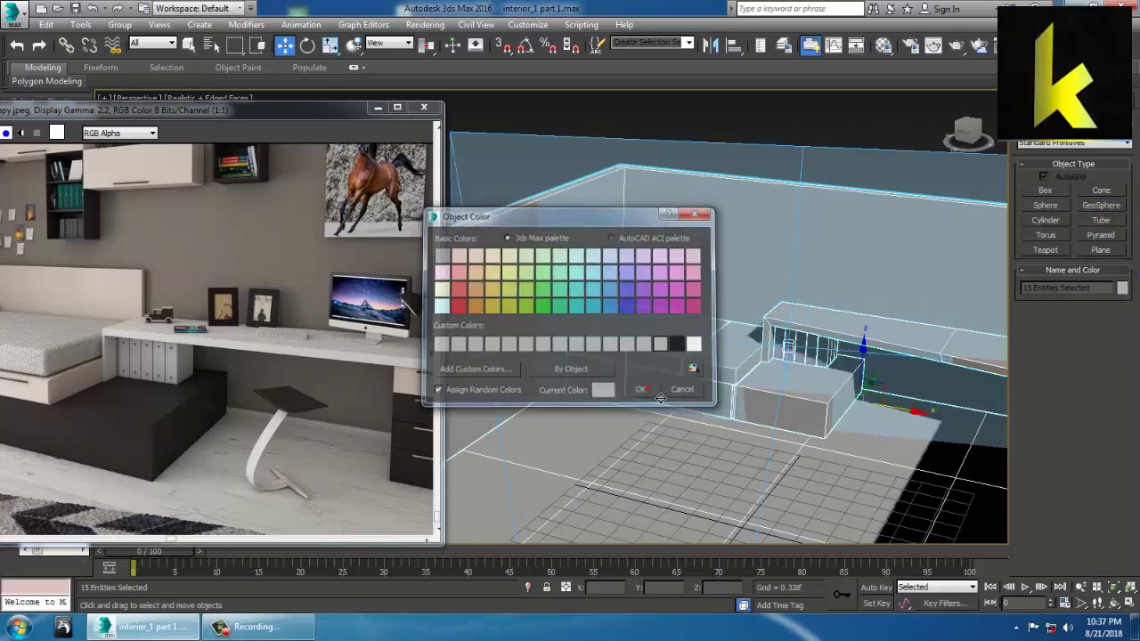
pyautogui.click(797, 99)
# - Examine the bed base in the perspective and top views against the bed area of the reference photo
pyautogui.moveTo(793, 394)
pyautogui.keyDown('alt'); pyautogui.mouseDown(button='middle')
pyautogui.moveTo(734, 364)
pyautogui.moveTo(820, 330)
pyautogui.moveTo(774, 364)
pyautogui.moveTo(784, 372)
pyautogui.moveTo(678, 348)
pyautogui.mouseUp(button='middle'); pyautogui.keyUp('alt')
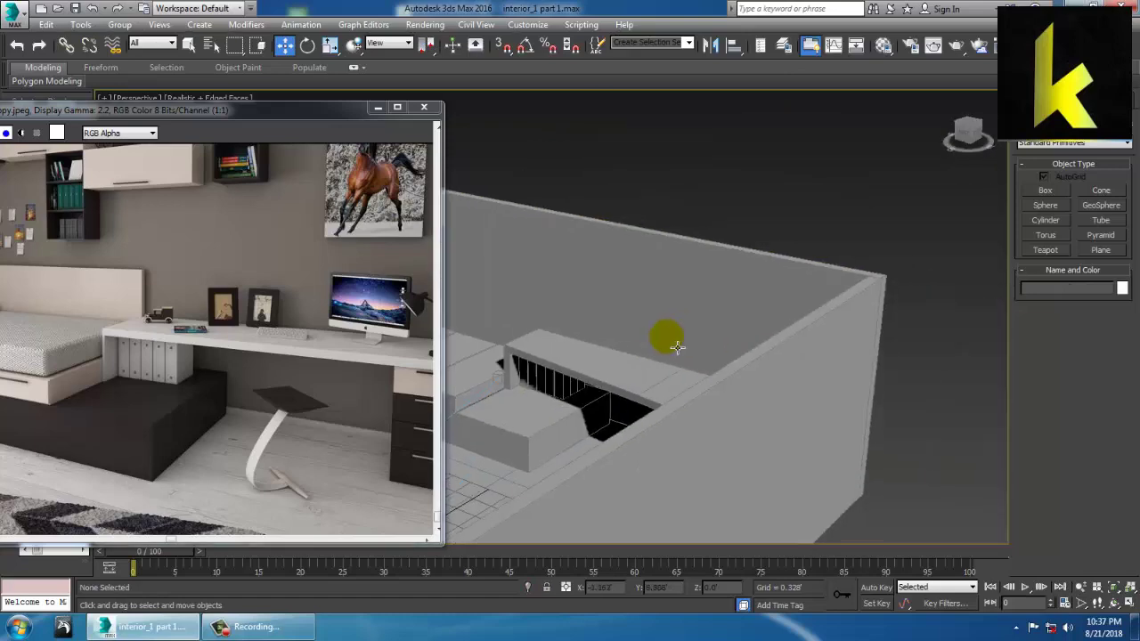
pyautogui.moveTo(297, 358); pyautogui.dragTo(333, 419, button='middle')
pyautogui.moveTo(130, 250); pyautogui.dragTo(205, 290, button='middle')
pyautogui.moveTo(786, 328)
pyautogui.keyDown('alt'); pyautogui.mouseDown(button='middle')
pyautogui.moveTo(649, 277)
pyautogui.moveTo(694, 335)
pyautogui.moveTo(730, 338)
pyautogui.moveTo(681, 346)
pyautogui.mouseUp(button='middle'); pyautogui.keyUp('alt')
pyautogui.click(835, 428)
pyautogui.moveTo(843, 430); pyautogui.dragTo(720, 377, button='middle')
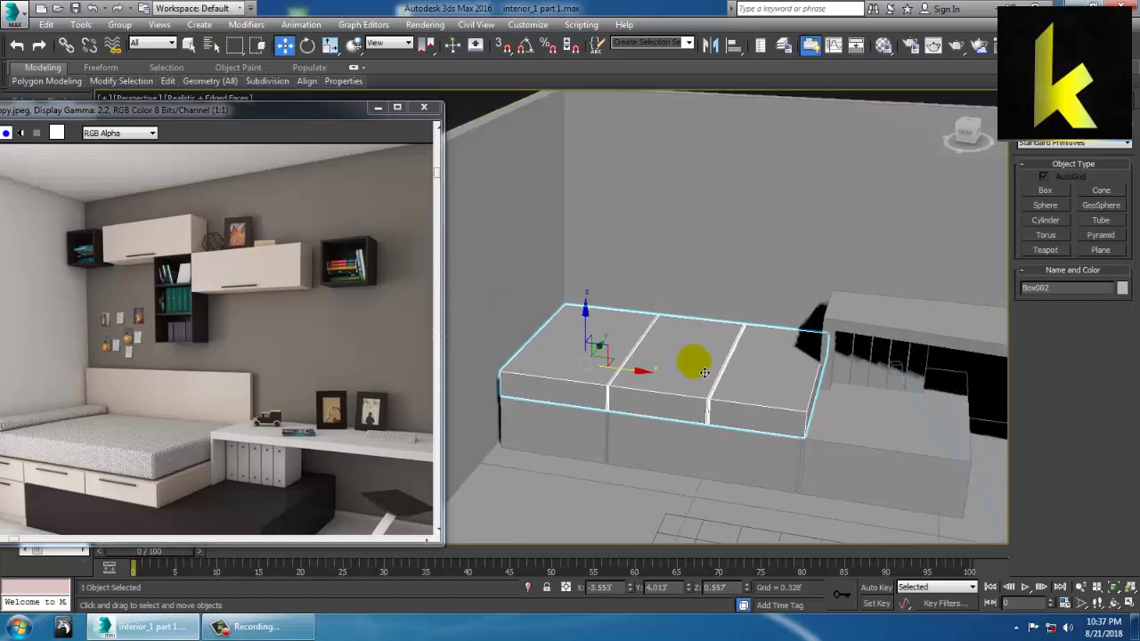
pyautogui.hotkey('alt', 'w')
pyautogui.click(467, 197)
pyautogui.hotkey('alt', 'w')
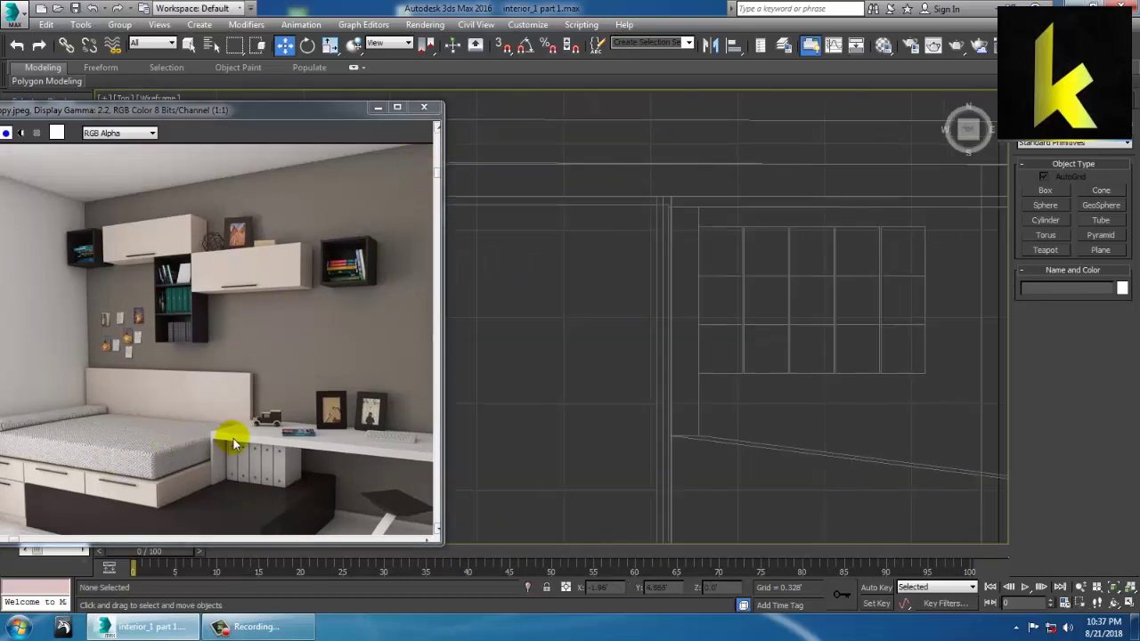
pyautogui.moveTo(868, 329); pyautogui.dragTo(756, 284, button='middle')
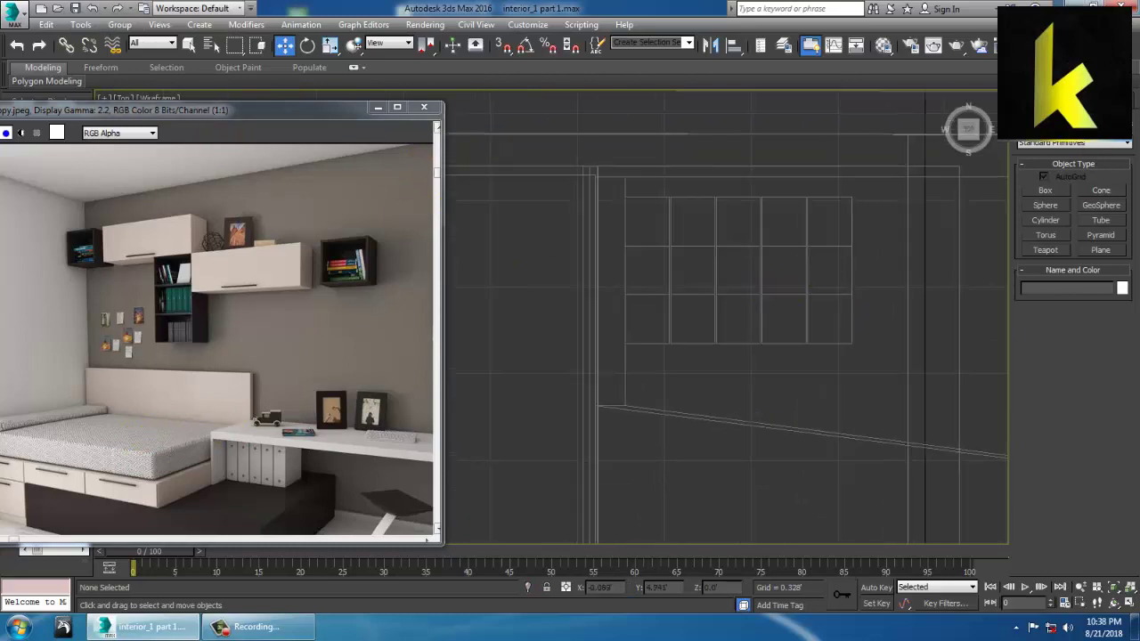
# - In the top view, create a chamfer box mattress over the bed base, about 2.01' by 2.794', height 0.259', fillet 0.015'
pyautogui.click(1053, 143)
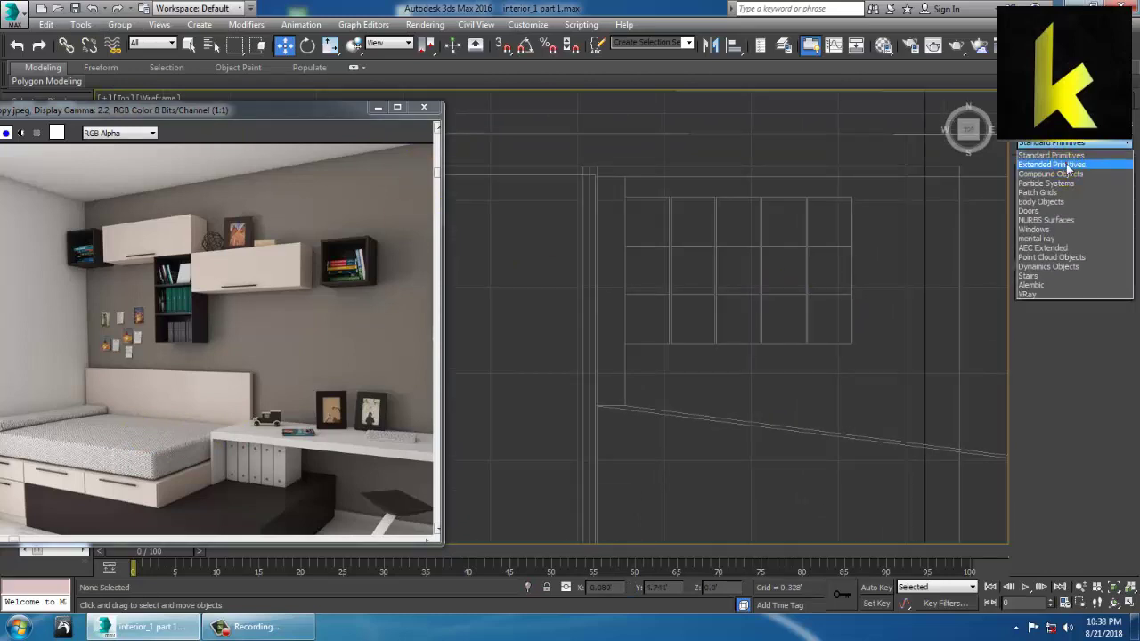
pyautogui.click(1068, 166)
pyautogui.click(1059, 205)
pyautogui.moveTo(735, 274); pyautogui.dragTo(698, 280, button='middle')
pyautogui.moveTo(624, 270); pyautogui.dragTo(643, 270, button='middle')
pyautogui.scroll(2, 668, 277)
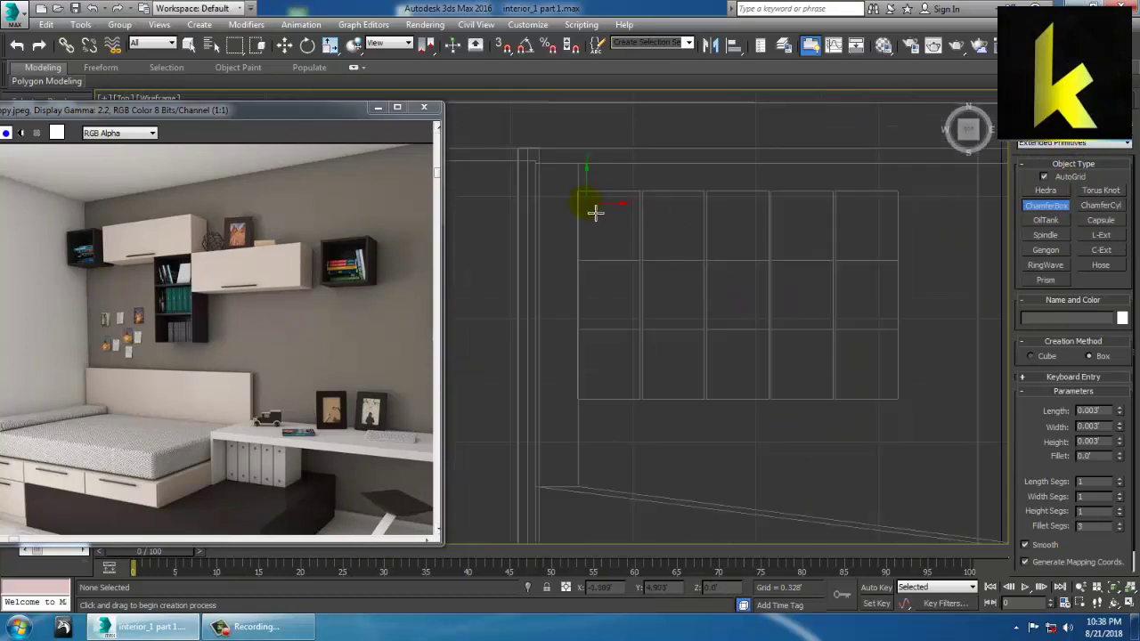
pyautogui.scroll(-1, 589, 204)
pyautogui.moveTo(611, 228); pyautogui.dragTo(901, 224, button='middle')
pyautogui.scroll(-2, 749, 250)
pyautogui.scroll(-2, 878, 217)
pyautogui.hotkey('alt', 'w')
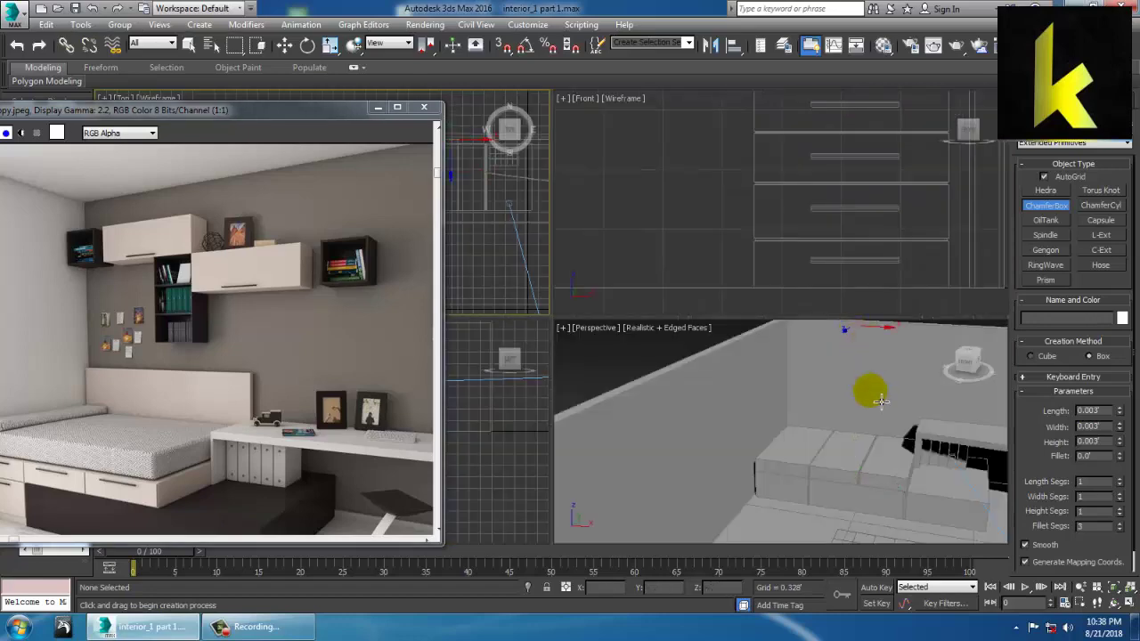
pyautogui.moveTo(826, 213); pyautogui.dragTo(814, 213, button='middle')
pyautogui.middleClick(544, 225)
pyautogui.hotkey('alt', 'w')
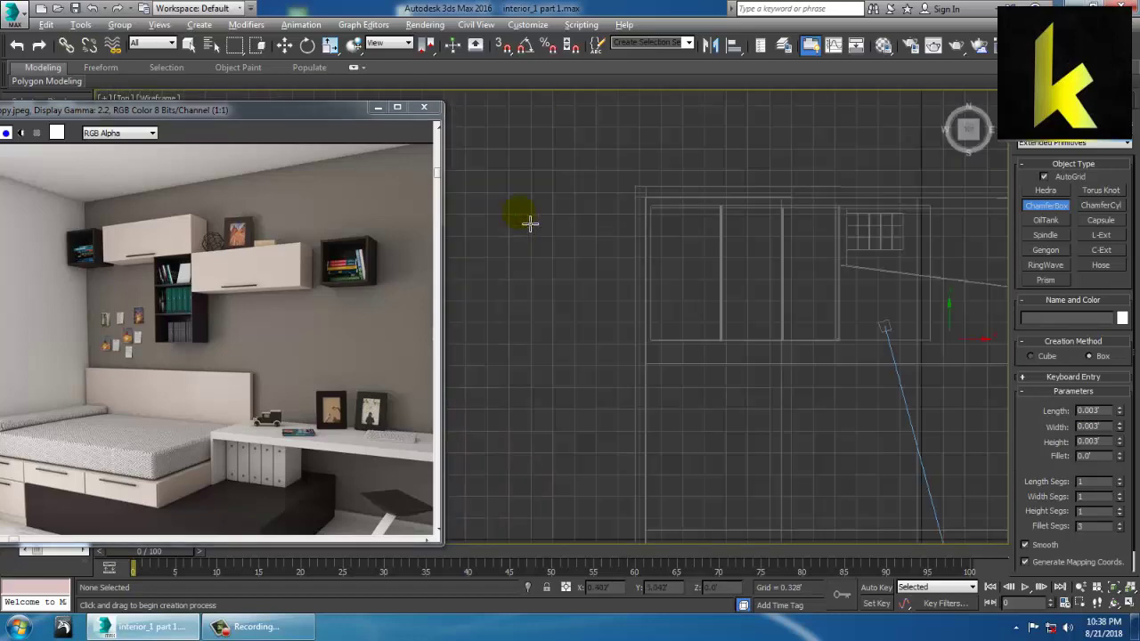
pyautogui.scroll(2, 797, 258)
pyautogui.scroll(2, 733, 273)
pyautogui.scroll(2, 655, 212)
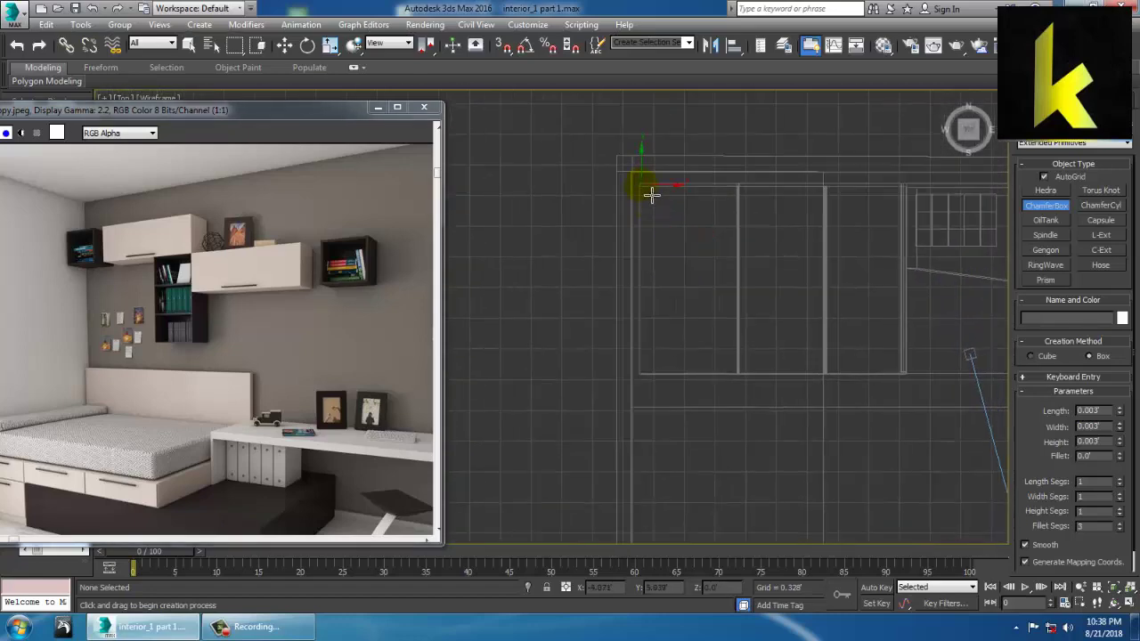
pyautogui.moveTo(737, 299)
pyautogui.mouseDown()
pyautogui.moveTo(861, 374)
pyautogui.moveTo(912, 383)
pyautogui.mouseUp()
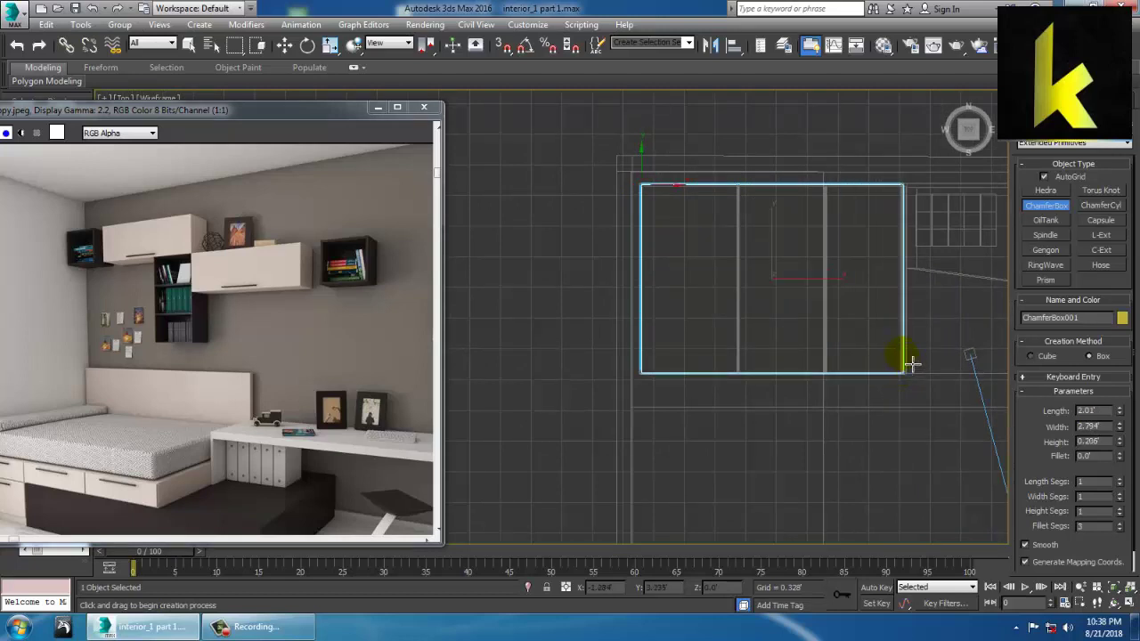
pyautogui.click(910, 354)
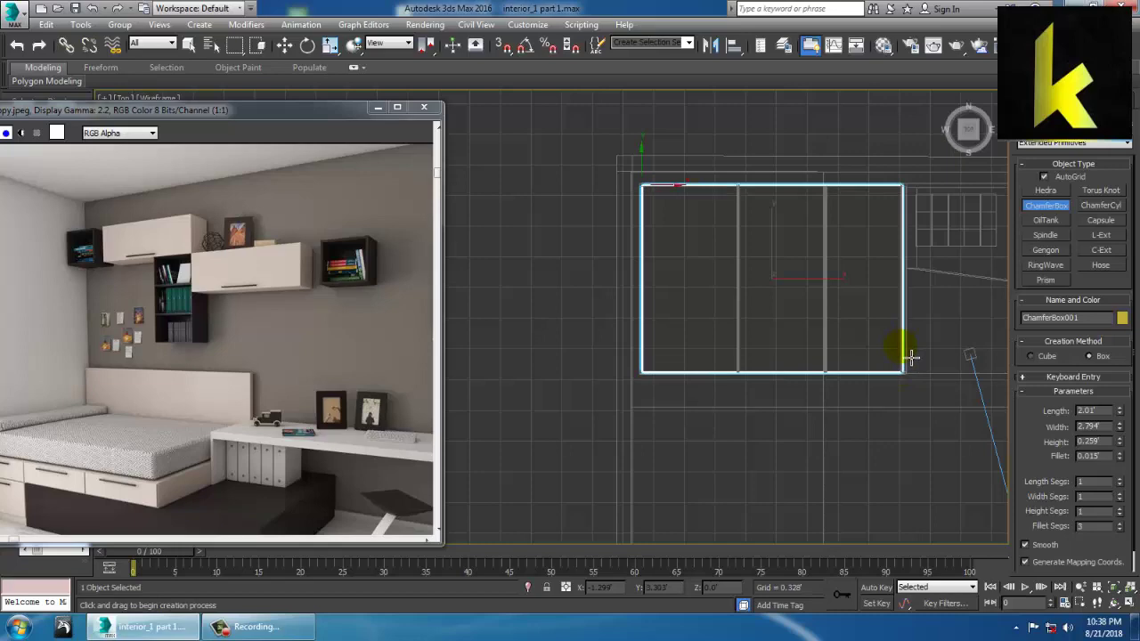
pyautogui.click(910, 359)
# - In the perspective view, raise the mattress chamfer box to Z 0.786' so it rests on top of the bed base
pyautogui.press('w')
pyautogui.hotkey('alt', 'w')
pyautogui.middleClick(890, 465)
pyautogui.hotkey('alt', 'w')
pyautogui.scroll(2, 837, 428)
pyautogui.keyDown('alt'); pyautogui.moveTo(832, 425); pyautogui.dragTo(820, 416, button='middle'); pyautogui.keyUp('alt')
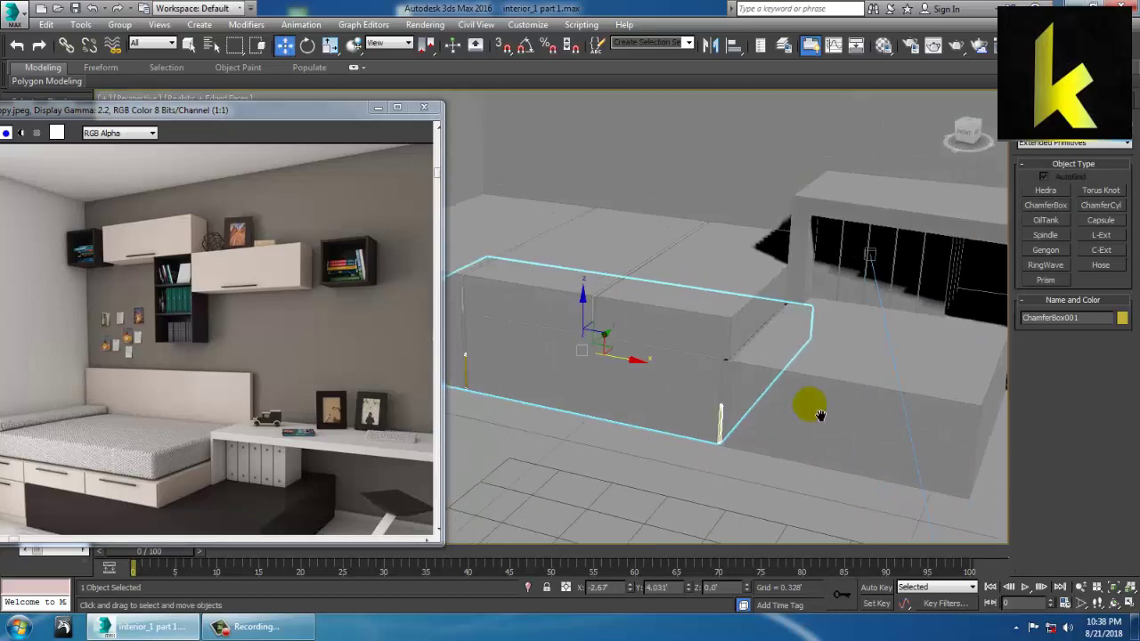
pyautogui.moveTo(596, 329); pyautogui.dragTo(595, 223)
pyautogui.keyDown('alt'); pyautogui.moveTo(596, 224); pyautogui.dragTo(753, 290, button='middle'); pyautogui.keyUp('alt')
pyautogui.scroll(3, 706, 278)
pyautogui.moveTo(109, 113); pyautogui.dragTo(208, 104)
pyautogui.scroll(-5, 745, 334)
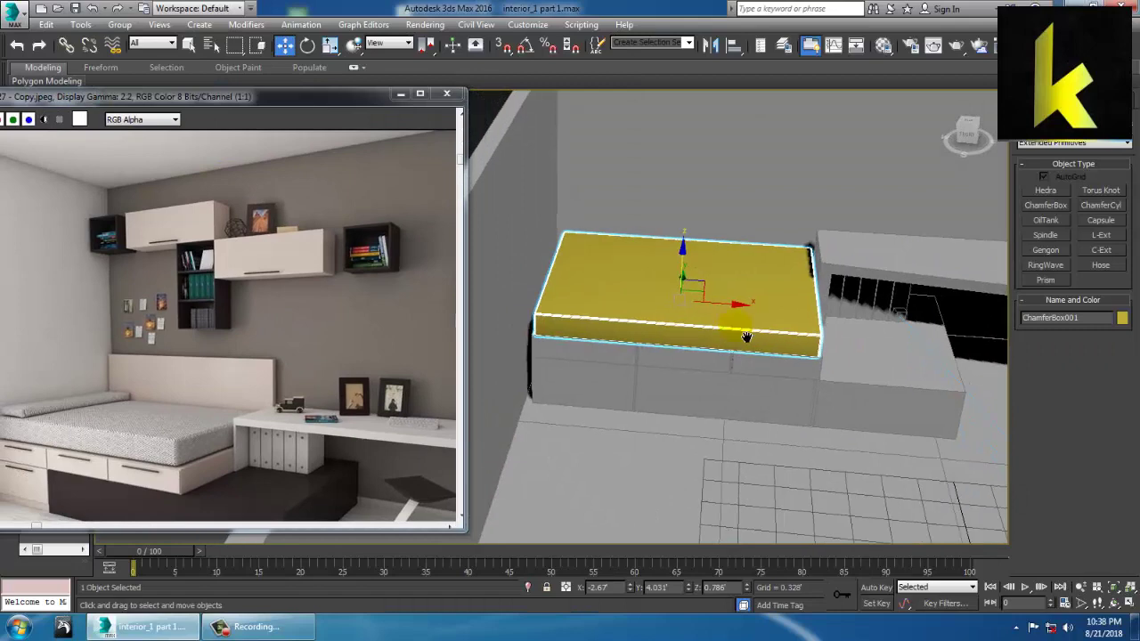
# - Clone the mattress upward to Z 1.051' as a copy and reduce the copy to 0.279' wide and 0.078' high for a pillow
pyautogui.scroll(5, 744, 334)
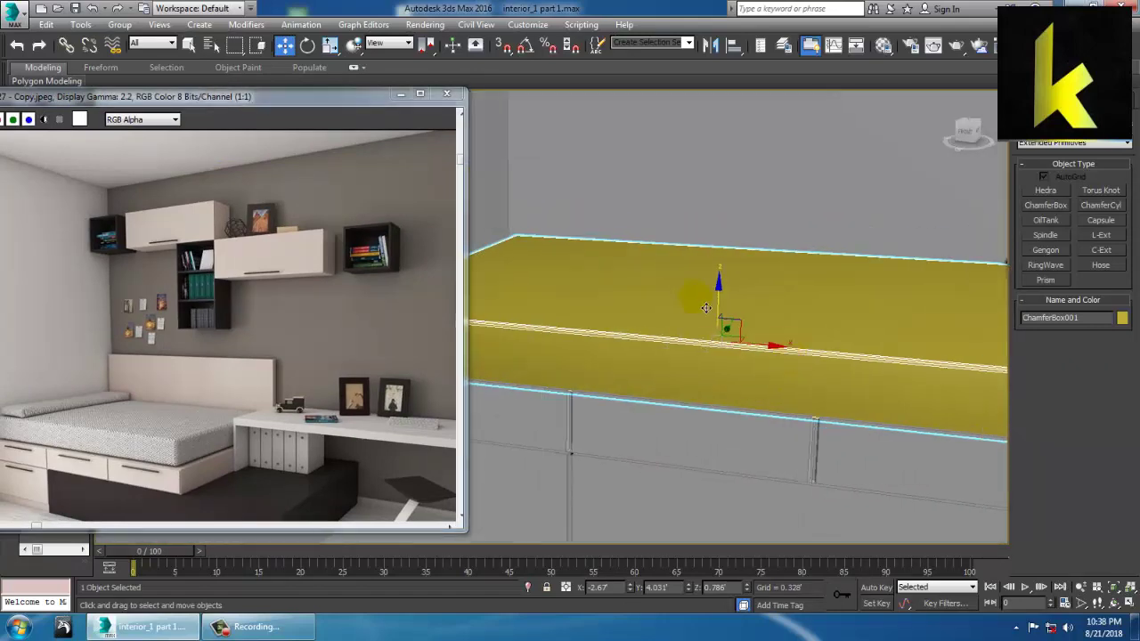
pyautogui.keyDown('shift'); pyautogui.moveTo(727, 308); pyautogui.dragTo(727, 254); pyautogui.keyUp('shift')
pyautogui.click(572, 373)
pyautogui.click(1047, 129)
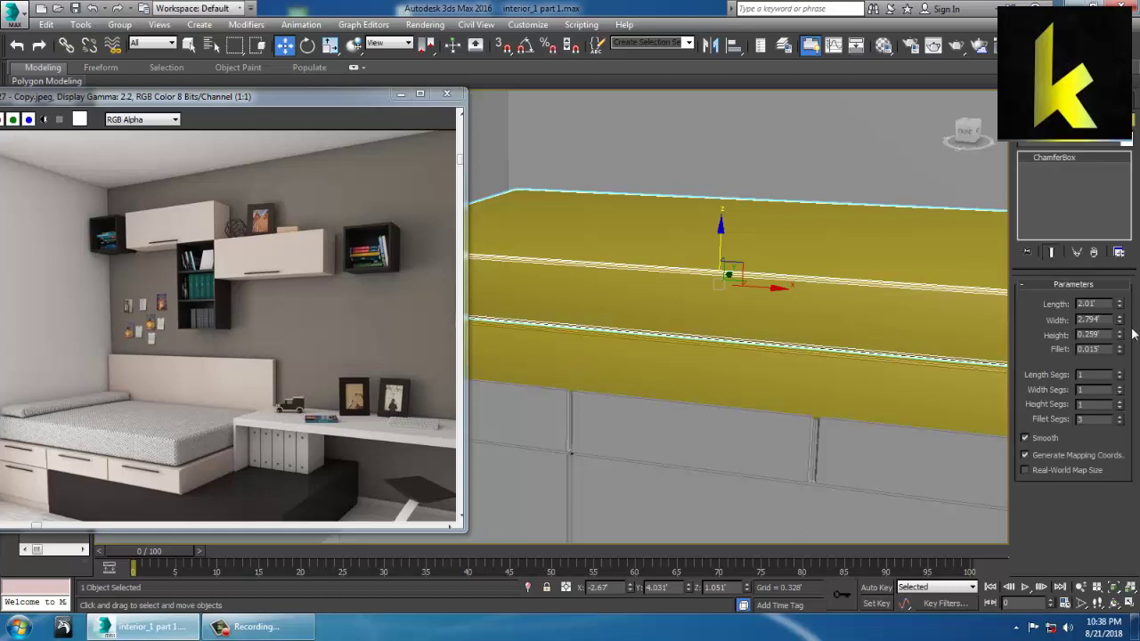
pyautogui.moveTo(1133, 368); pyautogui.dragTo(1124, 378)
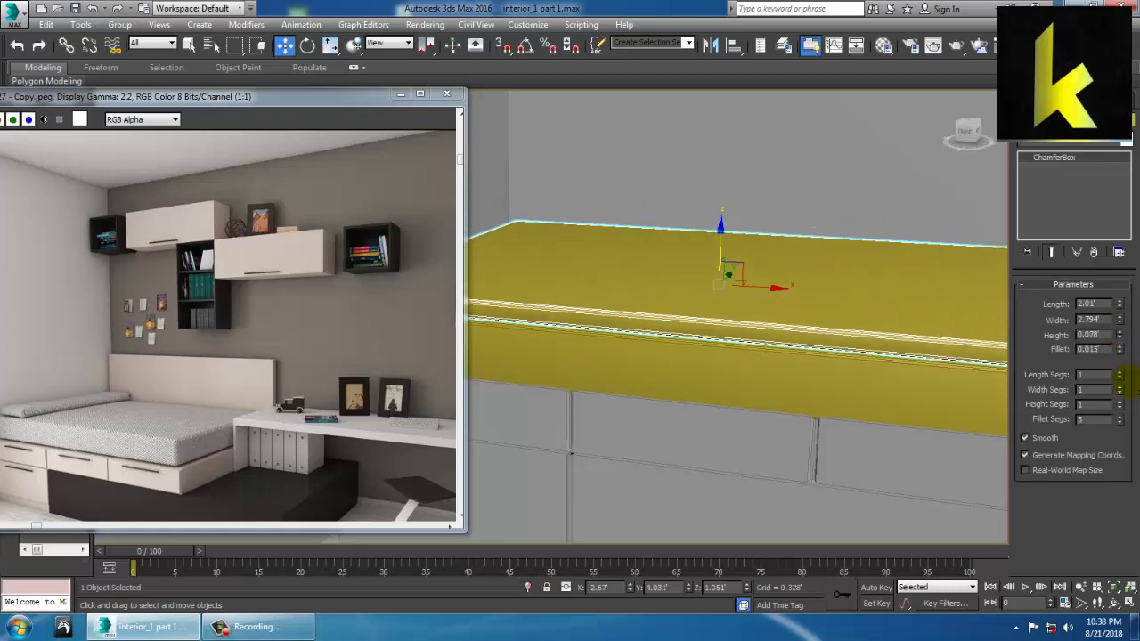
pyautogui.moveTo(1121, 323); pyautogui.dragTo(24, 390)
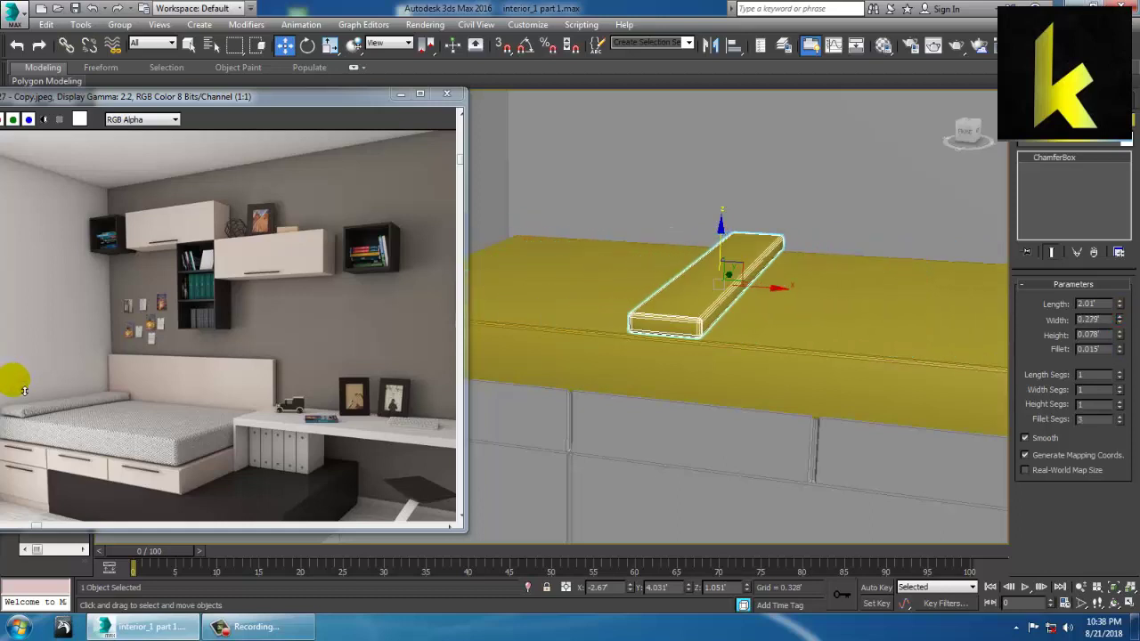
# - Move the narrow pillow box along X to -3.924' at the wall end of the mattress
pyautogui.keyDown('alt'); pyautogui.moveTo(642, 334); pyautogui.dragTo(725, 334, button='middle'); pyautogui.keyUp('alt')
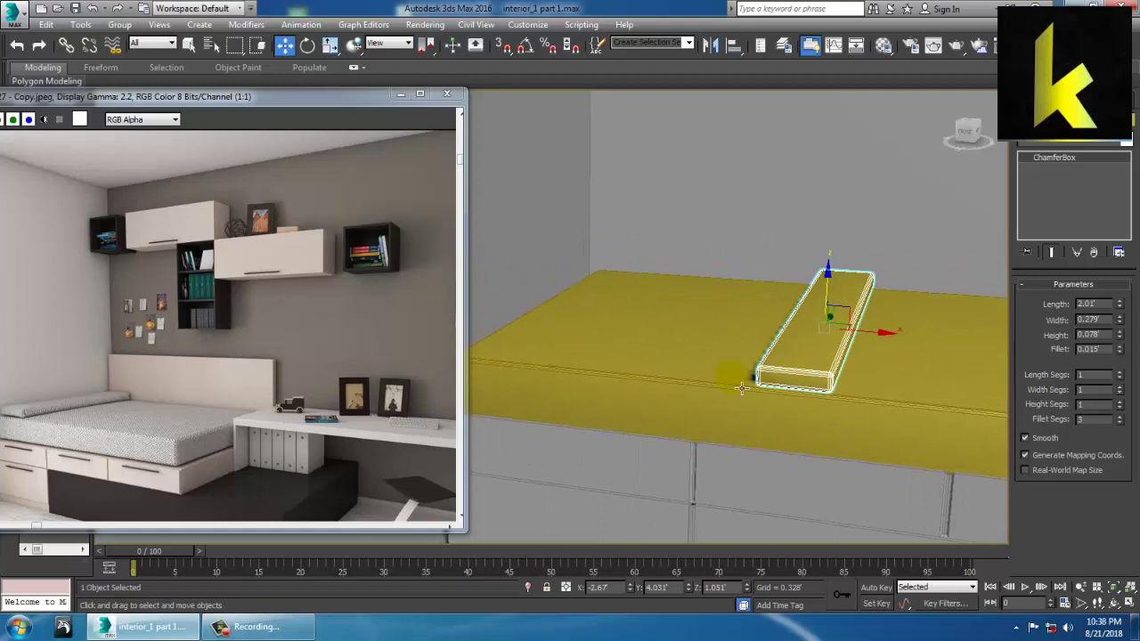
pyautogui.moveTo(874, 333); pyautogui.dragTo(617, 332)
pyautogui.moveTo(708, 312); pyautogui.dragTo(846, 316, button='middle')
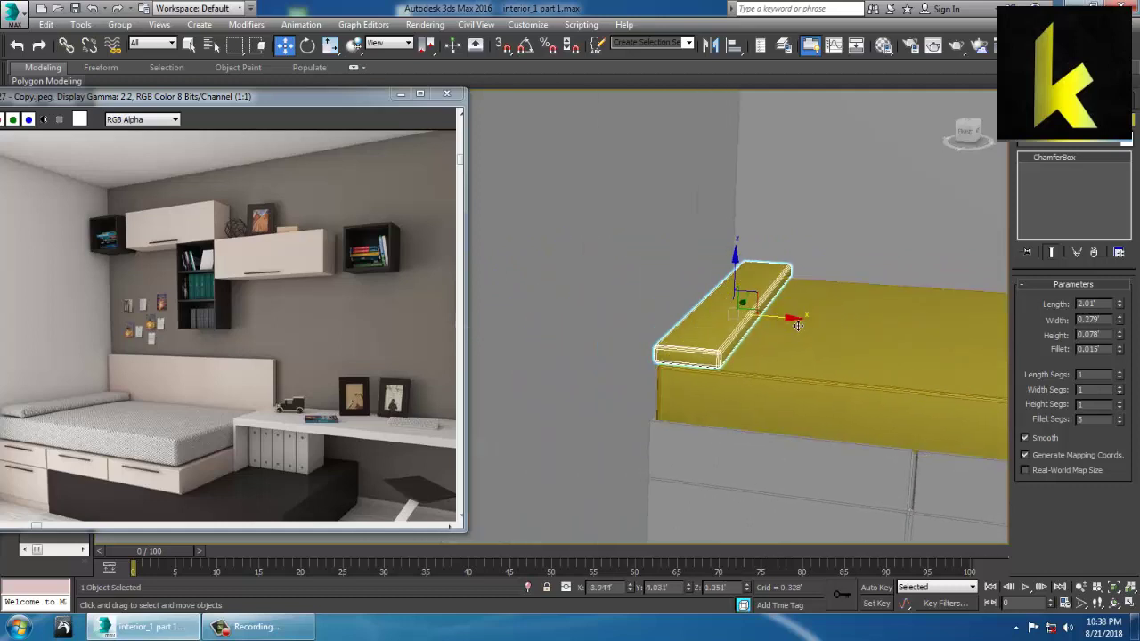
pyautogui.moveTo(798, 325); pyautogui.dragTo(802, 325)
pyautogui.scroll(-5, 802, 325)
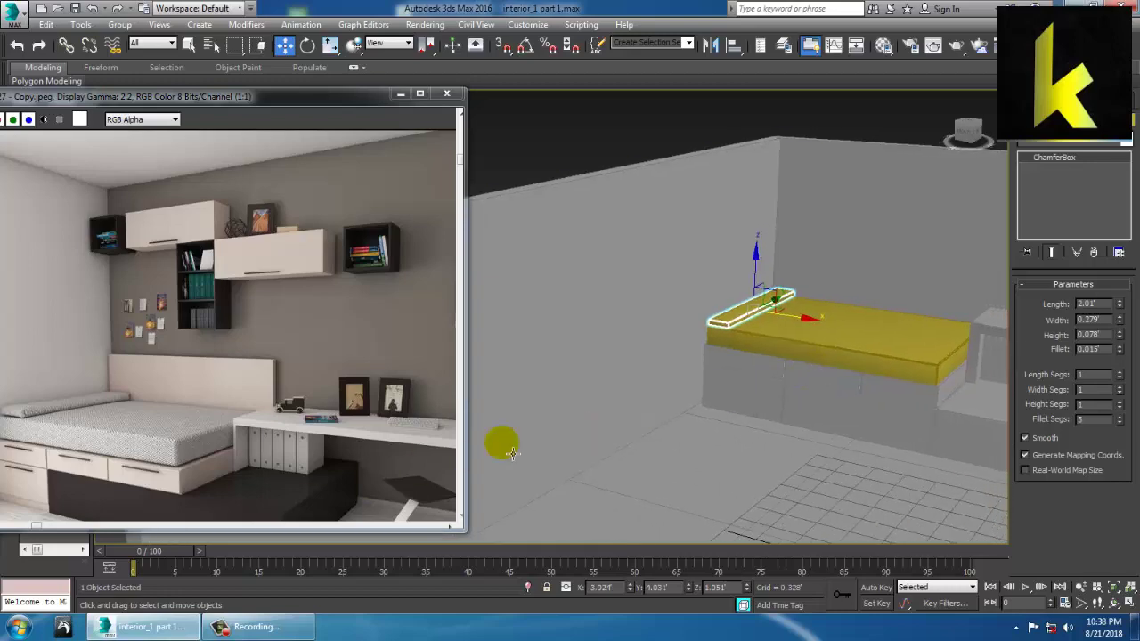
# - Clone the handle of the desk's top drawer as a copy and bring it along X to -3.557' at the bed
pyautogui.keyDown('alt'); pyautogui.moveTo(508, 451); pyautogui.dragTo(402, 374, button='middle'); pyautogui.keyUp('alt')
pyautogui.scroll(-5, 463, 395)
pyautogui.keyDown('alt'); pyautogui.moveTo(555, 388); pyautogui.dragTo(651, 380, button='middle'); pyautogui.keyUp('alt')
pyautogui.scroll(4, 576, 395)
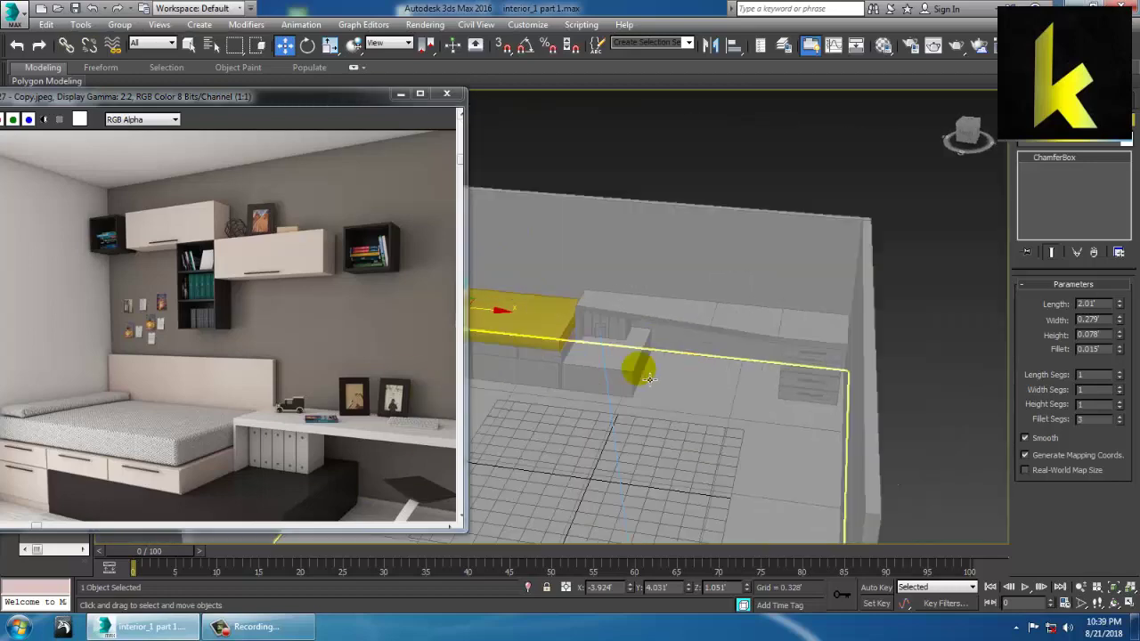
pyautogui.scroll(4, 698, 389)
pyautogui.click(834, 337)
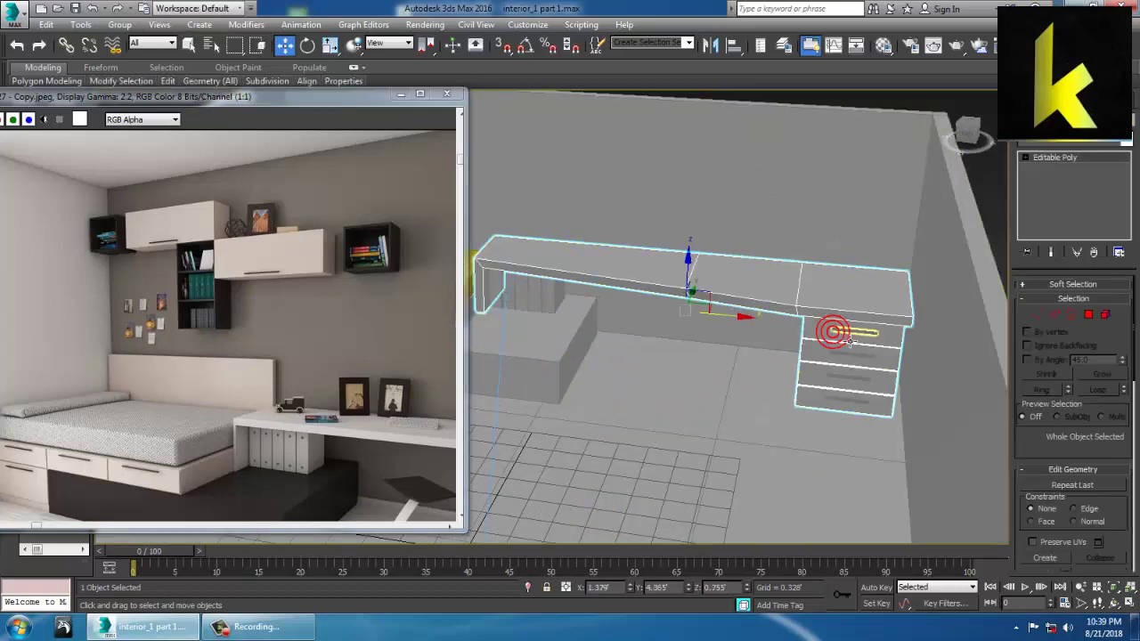
pyautogui.click(840, 331)
pyautogui.keyDown('shift'); pyautogui.moveTo(907, 344); pyautogui.dragTo(491, 287); pyautogui.keyUp('shift')
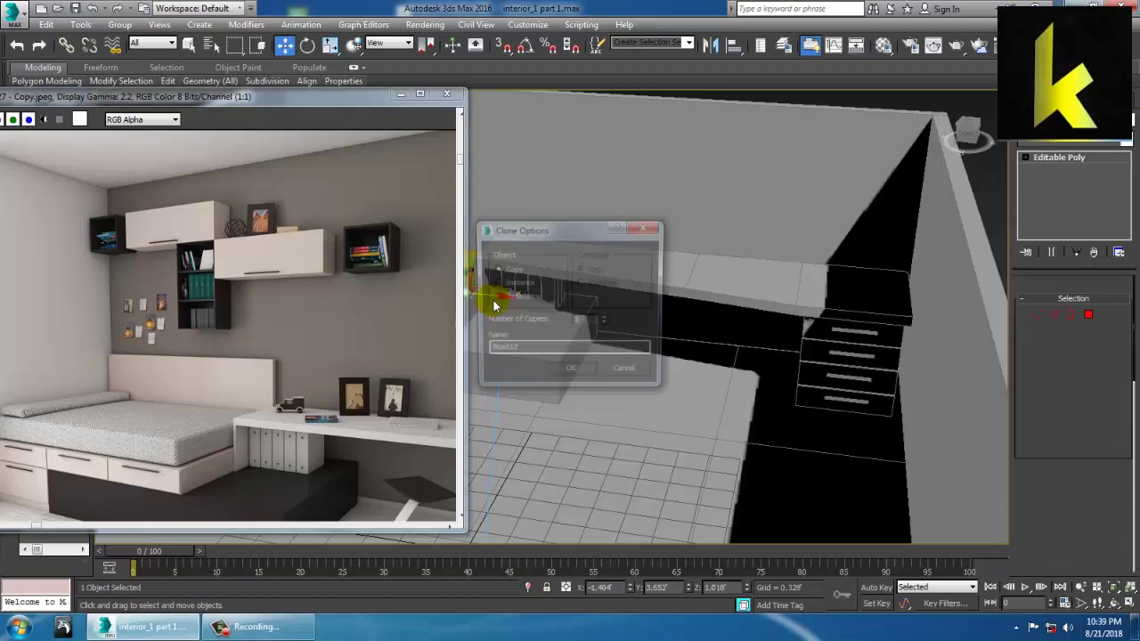
pyautogui.click(575, 381)
pyautogui.moveTo(515, 316); pyautogui.dragTo(851, 337, button='middle')
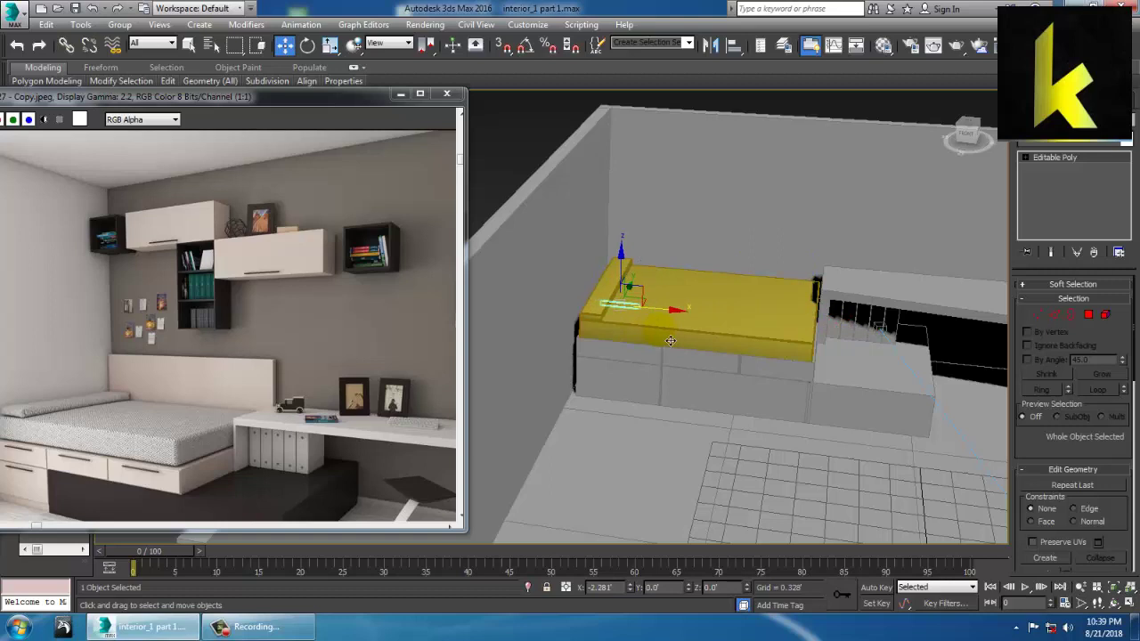
# - In the front view, lower the copied handle by 0.348' onto the bed's upper drawer nearest the wall
pyautogui.hotkey('alt', 'w')
pyautogui.rightClick(756, 240)
pyautogui.press('z')
pyautogui.hotkey('alt', 'w')
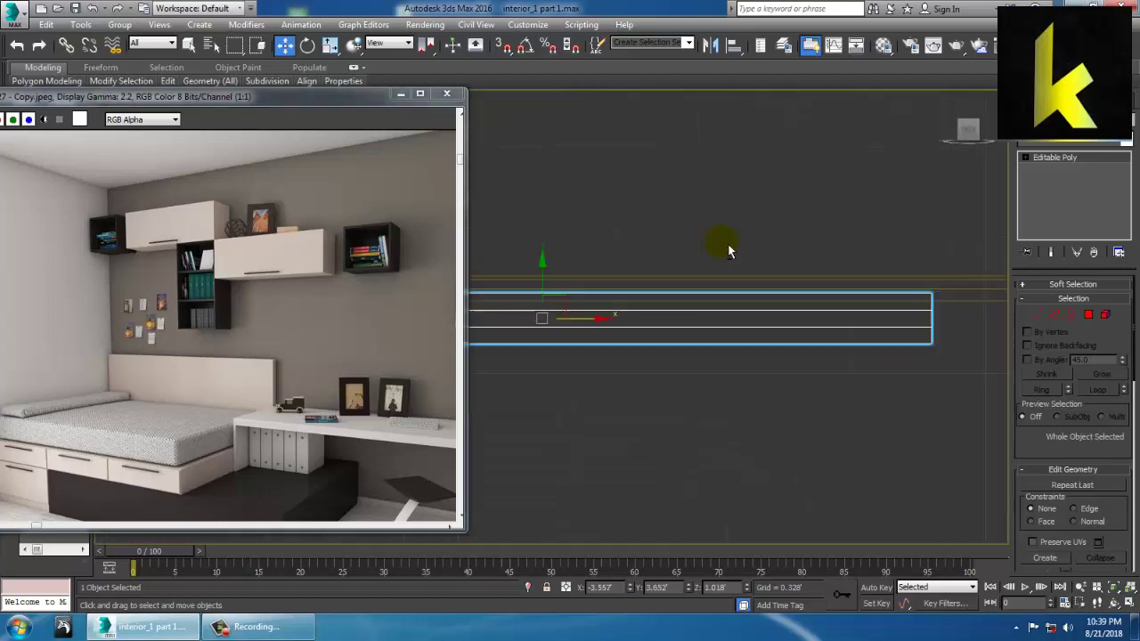
pyautogui.scroll(-4, 727, 251)
pyautogui.moveTo(710, 303); pyautogui.dragTo(784, 297, button='middle')
pyautogui.scroll(-5, 784, 298)
pyautogui.scroll(2, 757, 307)
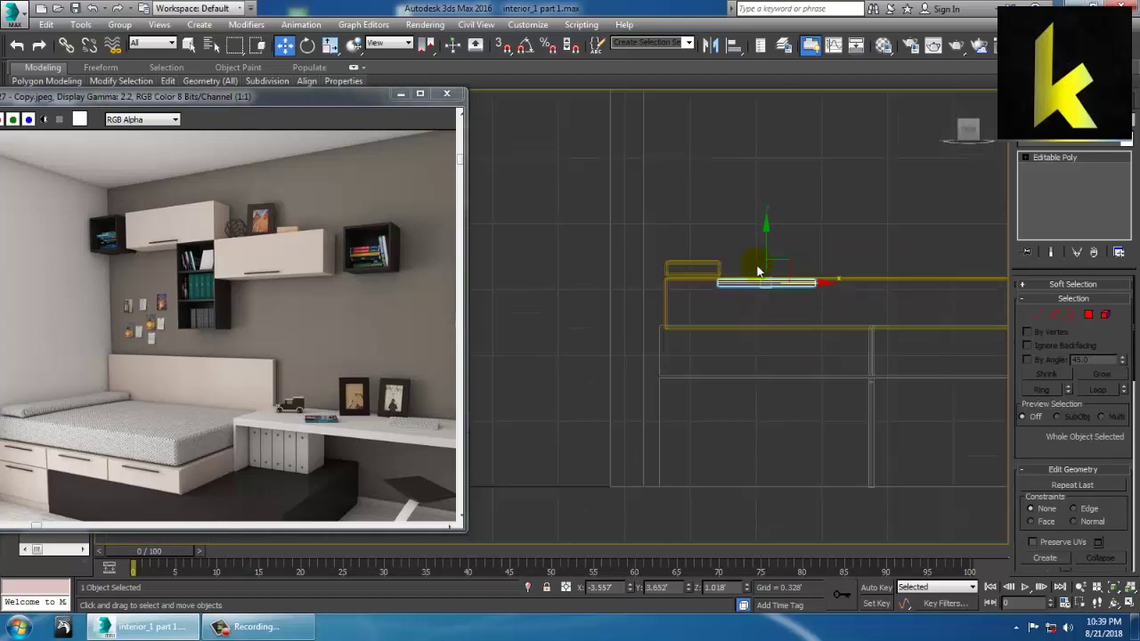
pyautogui.moveTo(763, 237); pyautogui.dragTo(788, 317)
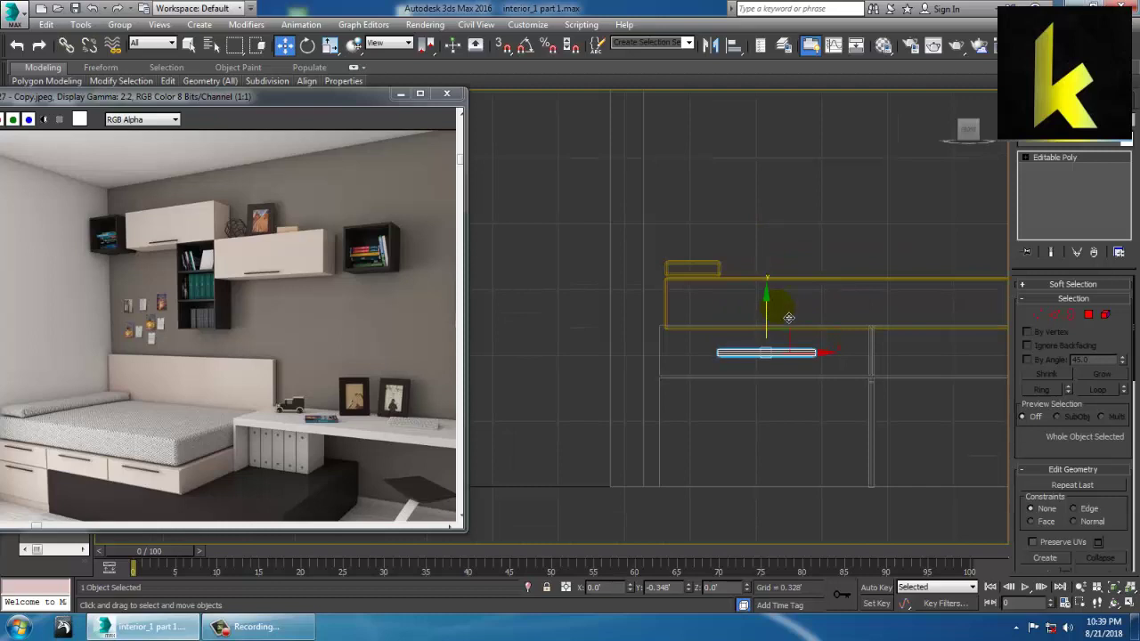
# - Copy the bed handle 0.195' down to the compartment below, and copy the upper handle along X to -2.559' and -1.668' for the other two drawers
pyautogui.keyDown('shift'); pyautogui.moveTo(776, 321); pyautogui.dragTo(781, 363); pyautogui.keyUp('shift')
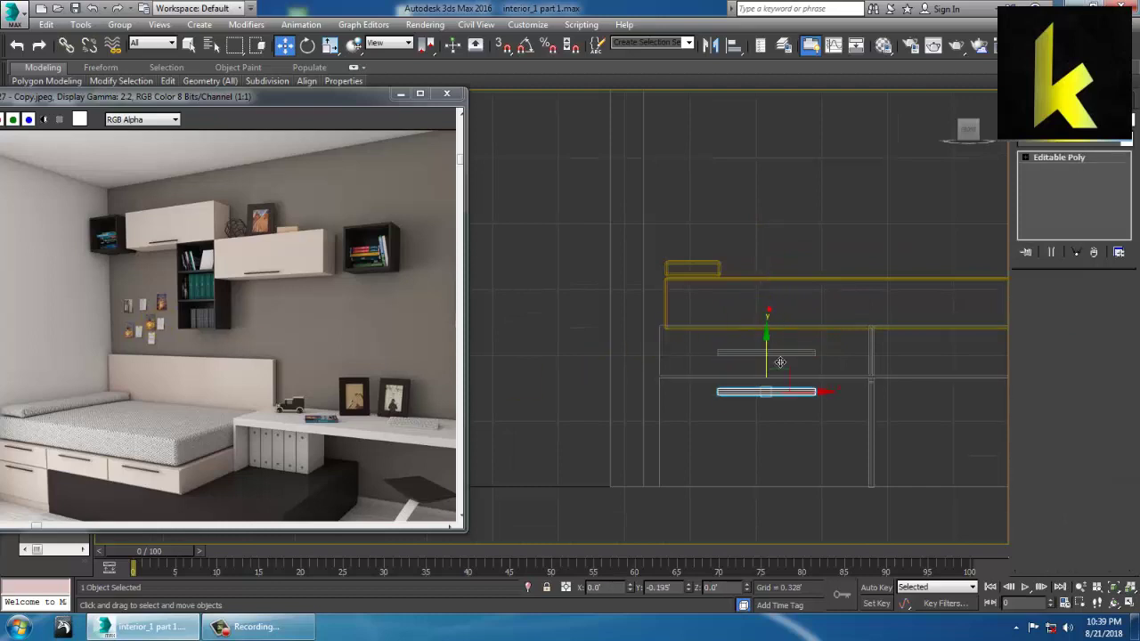
pyautogui.click(569, 375)
pyautogui.moveTo(792, 364); pyautogui.dragTo(606, 362, button='middle')
pyautogui.click(623, 353)
pyautogui.moveTo(624, 352)
pyautogui.keyDown('shift'); pyautogui.mouseDown()
pyautogui.moveTo(623, 365)
pyautogui.moveTo(830, 348)
pyautogui.mouseUp(); pyautogui.keyUp('shift')
pyautogui.click(632, 371)
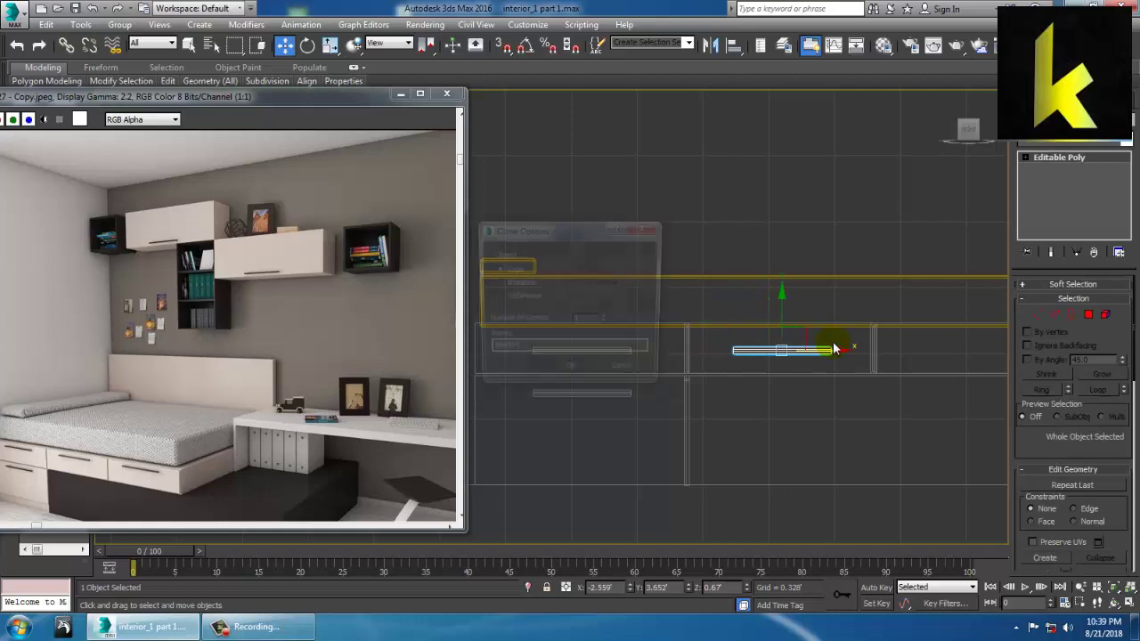
pyautogui.click(571, 373)
pyautogui.moveTo(833, 367); pyautogui.dragTo(639, 357, button='middle')
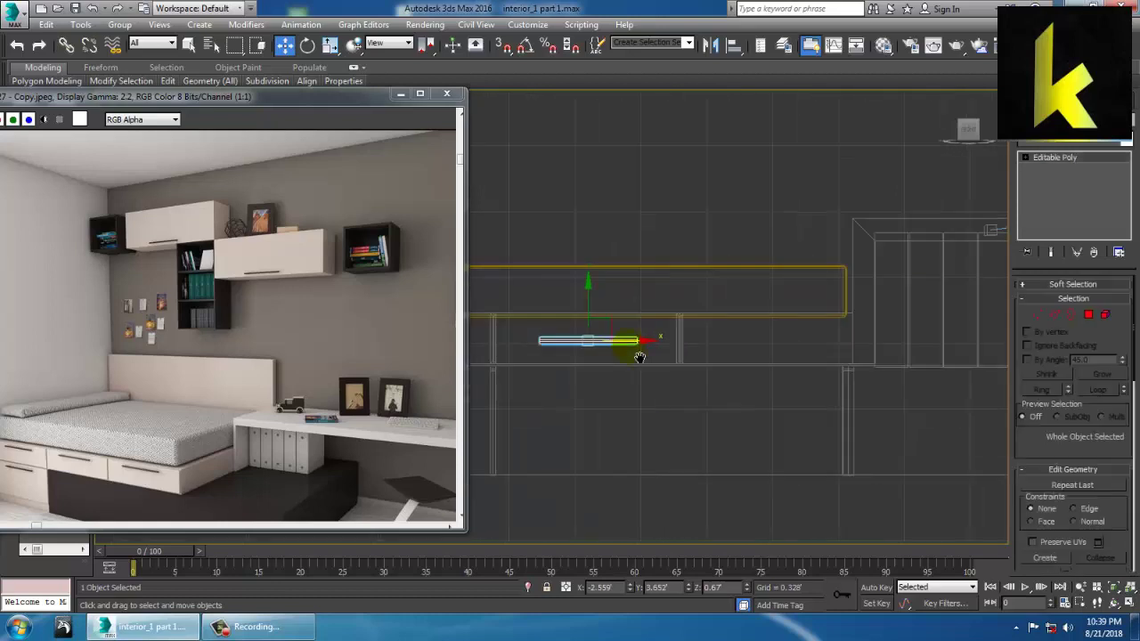
pyautogui.moveTo(631, 351)
pyautogui.keyDown('shift'); pyautogui.mouseDown()
pyautogui.moveTo(834, 350)
pyautogui.moveTo(809, 355)
pyautogui.mouseUp(); pyautogui.keyUp('shift')
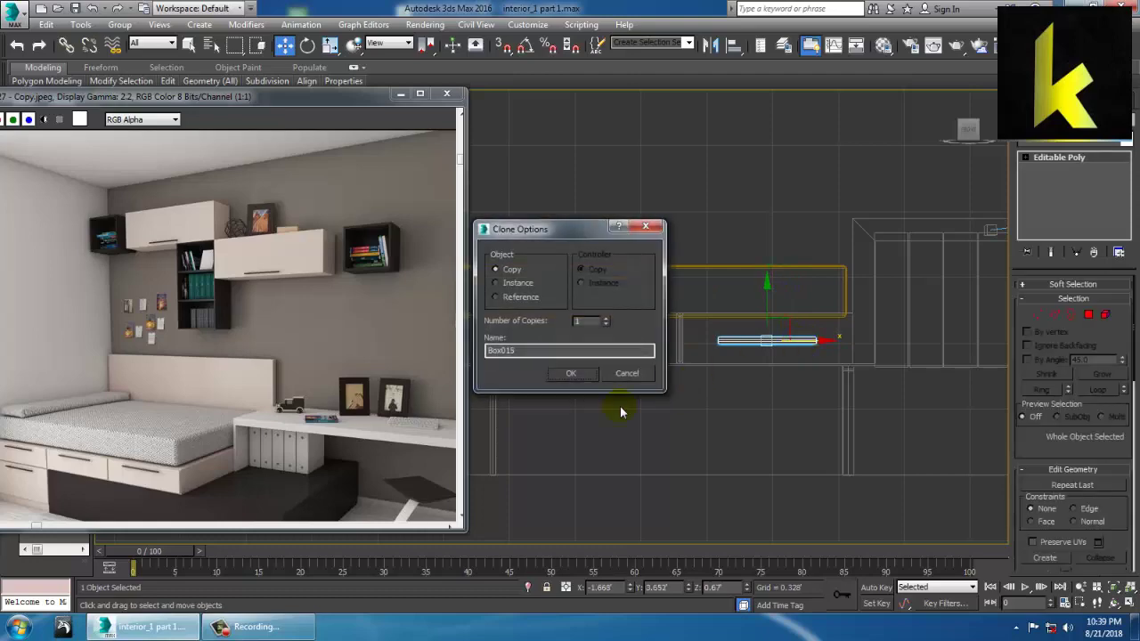
pyautogui.click(584, 376)
# - Select the four bed handles together and move them -0.655' along Y in the top view onto the bed base's front edge
pyautogui.hotkey('alt', 'w')
pyautogui.rightClick(856, 464)
pyautogui.hotkey('alt', 'w')
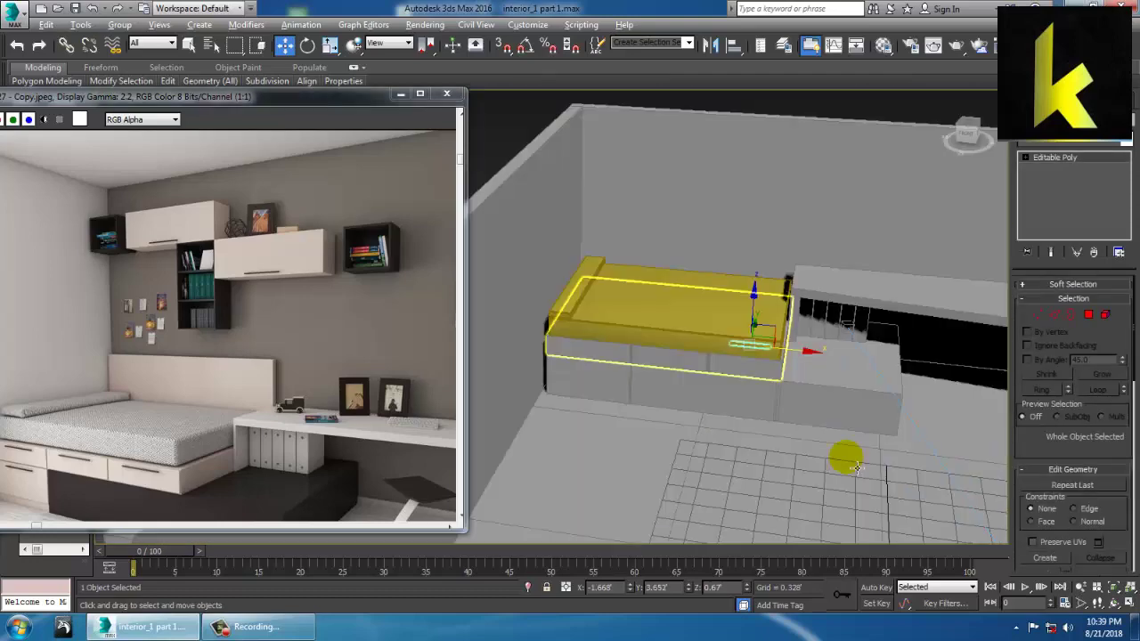
pyautogui.scroll(3, 850, 456)
pyautogui.press('F3')
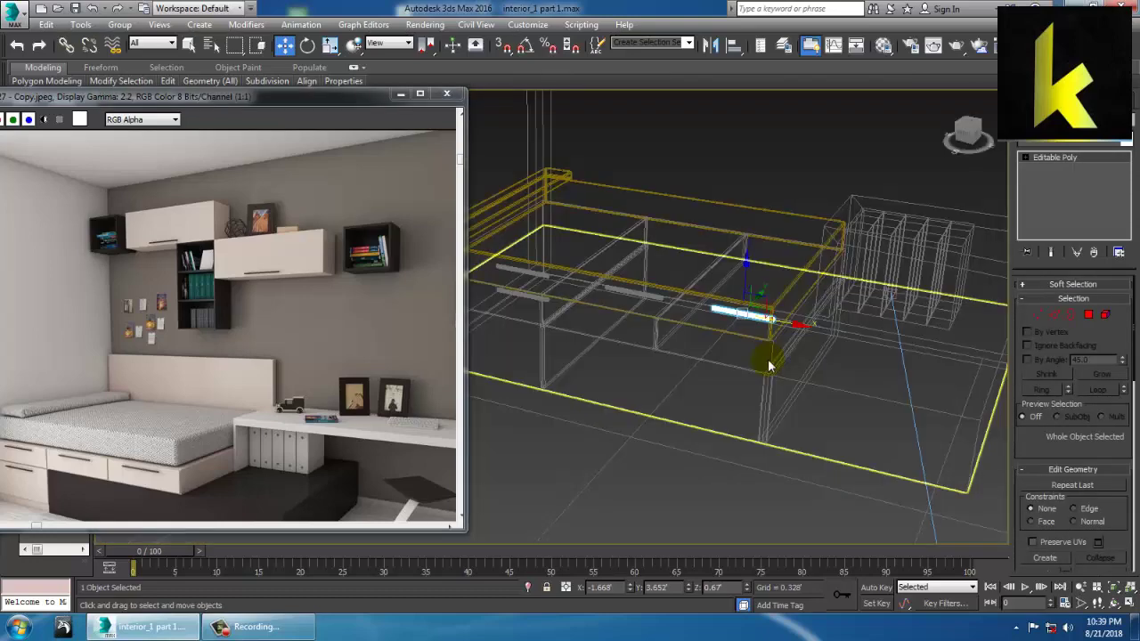
pyautogui.scroll(-3, 774, 380)
pyautogui.keyDown('ctrl'); pyautogui.click(694, 331); pyautogui.keyUp('ctrl')
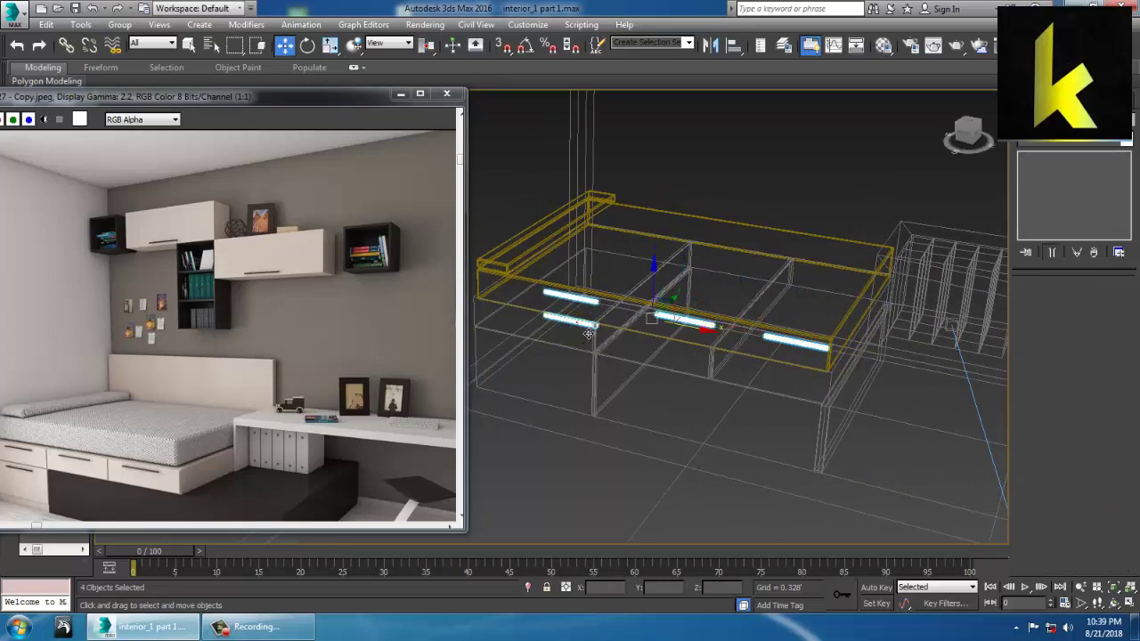
pyautogui.hotkey('alt', 'w')
pyautogui.rightClick(534, 247)
pyautogui.hotkey('alt', 'w')
pyautogui.press('z')
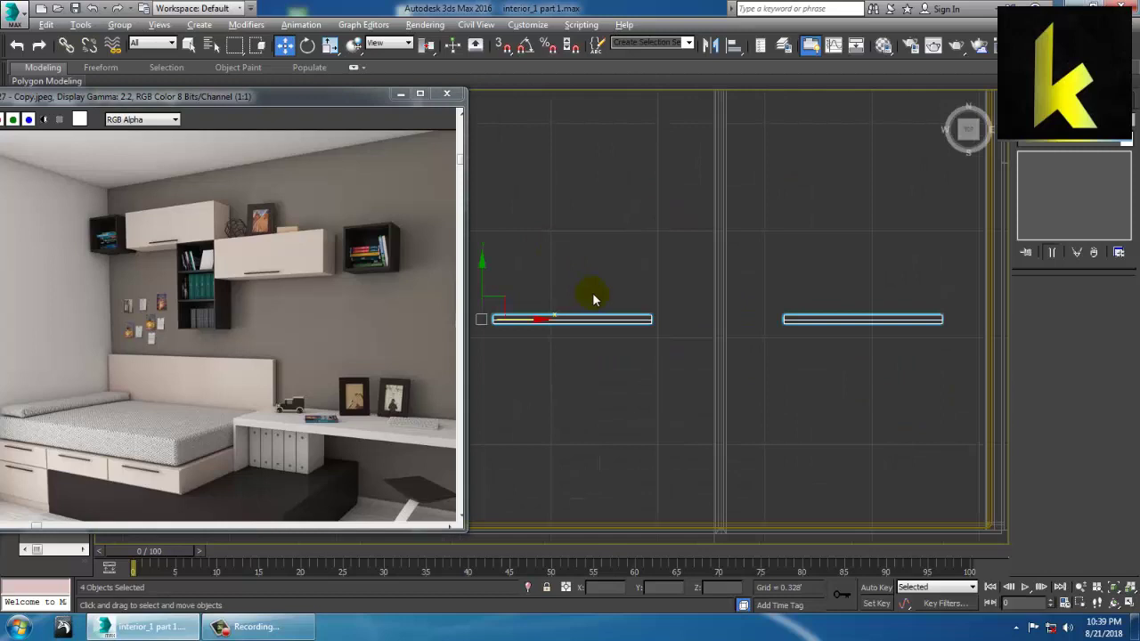
pyautogui.scroll(-5, 596, 300)
pyautogui.moveTo(612, 306); pyautogui.dragTo(724, 303, button='middle')
pyautogui.scroll(-2, 682, 319)
pyautogui.scroll(2, 682, 318)
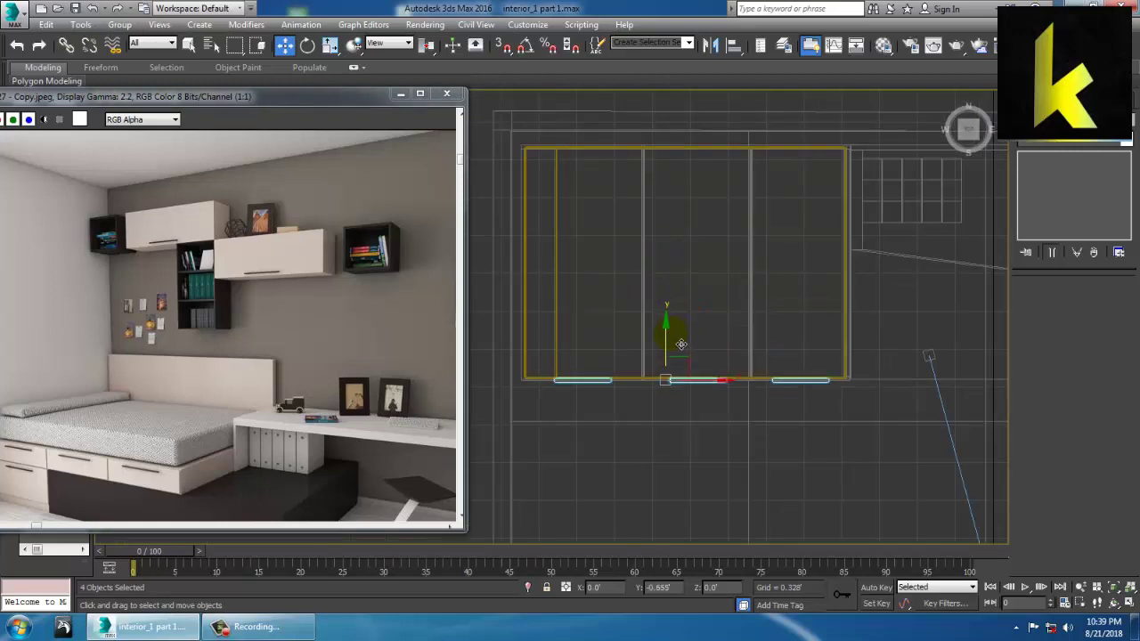
# - Examine the handles on the bed's drawer fronts up close in the shaded perspective view, plus the mattress and pillow
pyautogui.hotkey('alt', 'w')
pyautogui.scroll(2, 837, 428)
pyautogui.click(852, 440)
pyautogui.hotkey('alt', 'w')
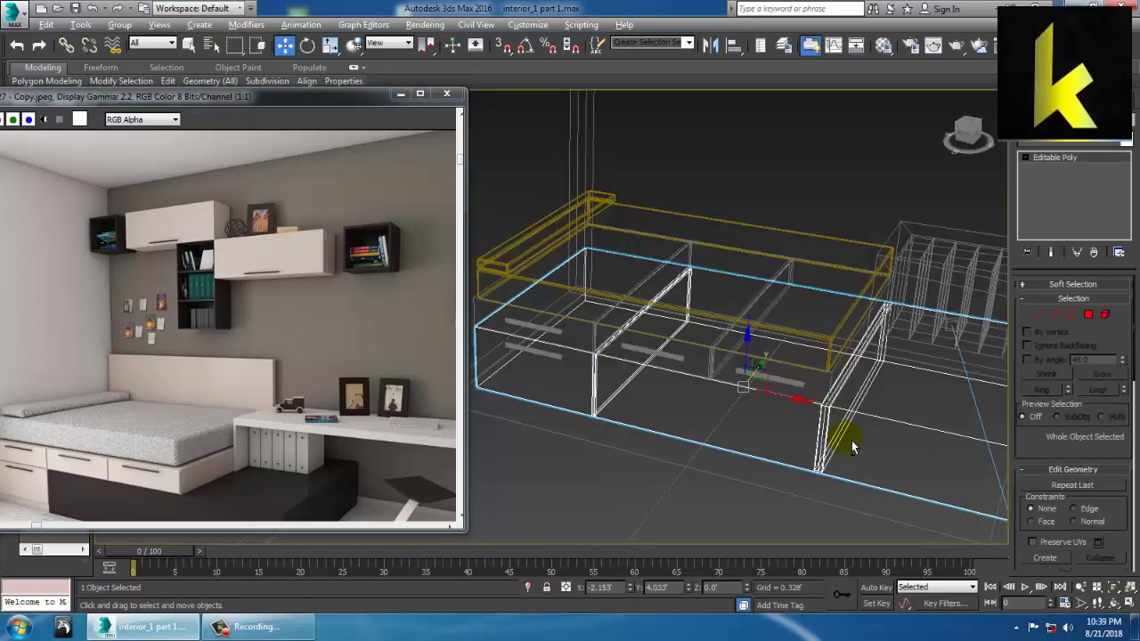
pyautogui.press('F3')
pyautogui.moveTo(674, 396); pyautogui.dragTo(808, 340, button='middle')
pyautogui.scroll(4, 771, 395)
pyautogui.moveTo(808, 340); pyautogui.dragTo(840, 389, button='middle')
pyautogui.scroll(2, 845, 392)
pyautogui.scroll(-4, 844, 392)
pyautogui.scroll(3, 771, 401)
pyautogui.scroll(4, 840, 389)
pyautogui.scroll(-3, 812, 395)
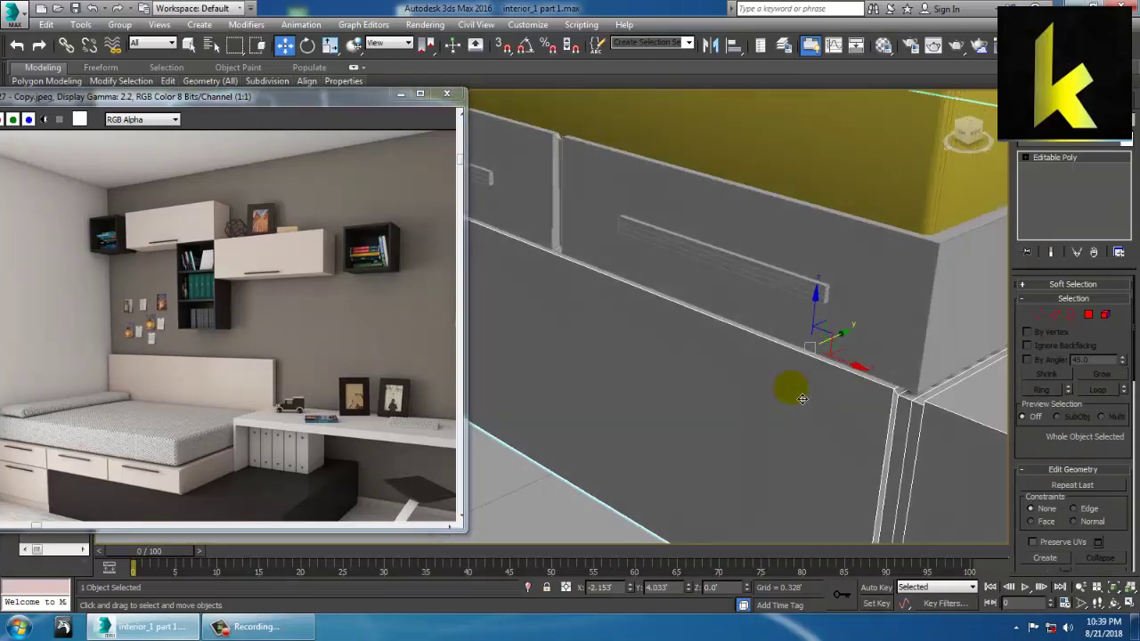
pyautogui.keyDown('alt'); pyautogui.moveTo(771, 284); pyautogui.dragTo(725, 347, button='middle'); pyautogui.keyUp('alt')
pyautogui.click(581, 245)
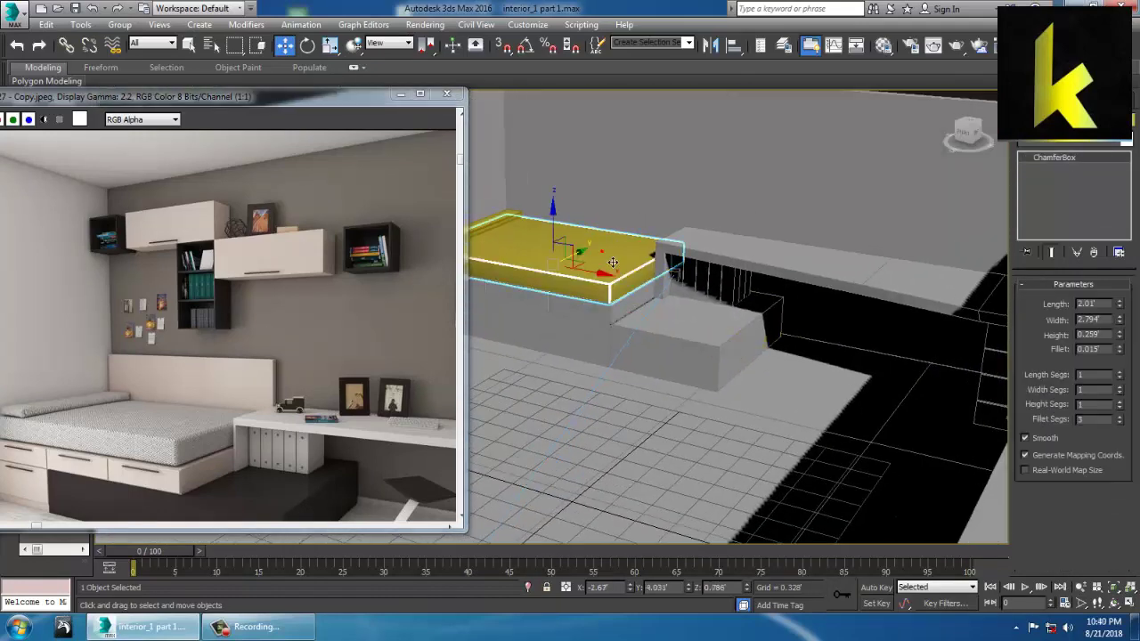
pyautogui.keyDown('ctrl'); pyautogui.click(512, 223); pyautogui.keyUp('ctrl')
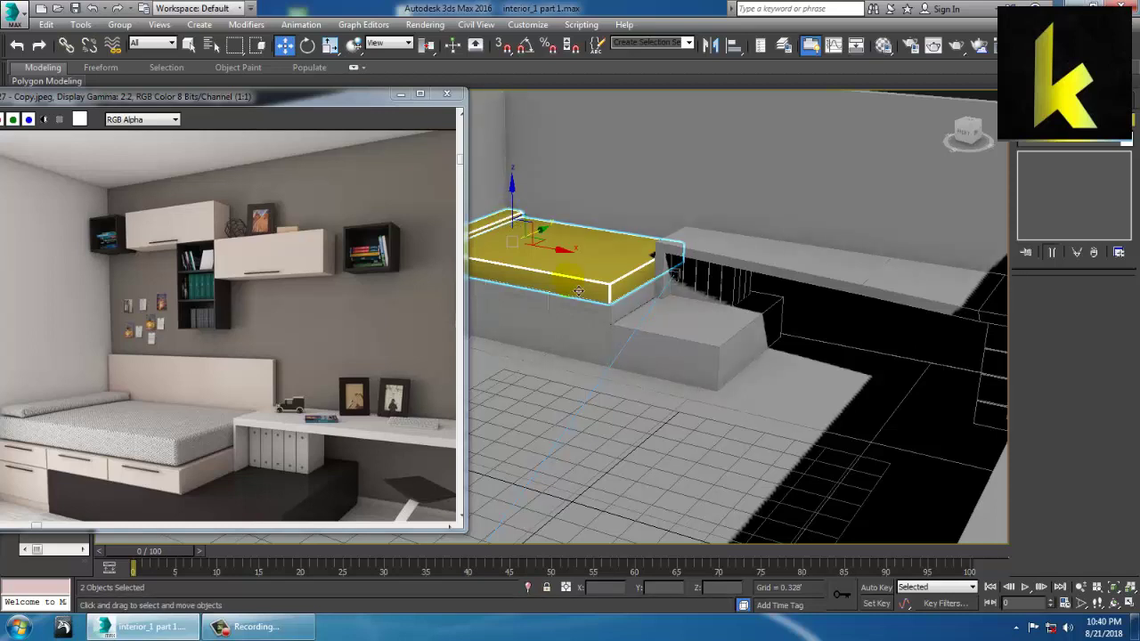
# - Draw a renderable Rectangle spline in the front view for the small square wall shelf, high above the pillow beside the side wall
pyautogui.hotkey('alt', 'w')
pyautogui.click(729, 244)
pyautogui.hotkey('alt', 'w')
pyautogui.moveTo(591, 201); pyautogui.dragTo(745, 359, button='middle')
pyautogui.scroll(-2, 677, 305)
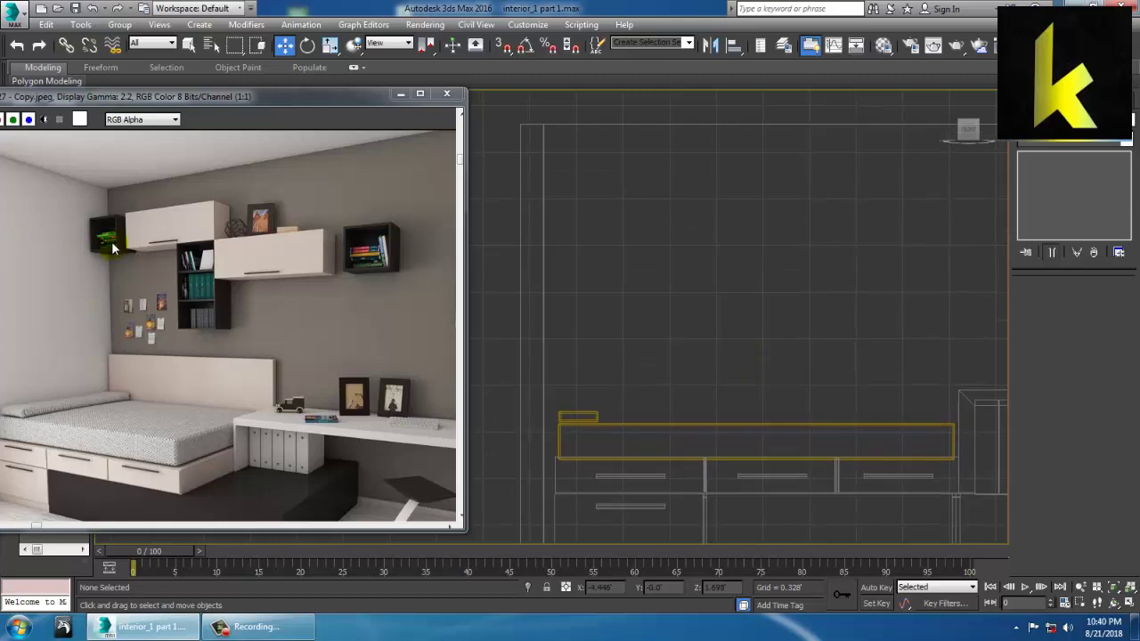
pyautogui.moveTo(674, 258); pyautogui.dragTo(723, 302, button='middle')
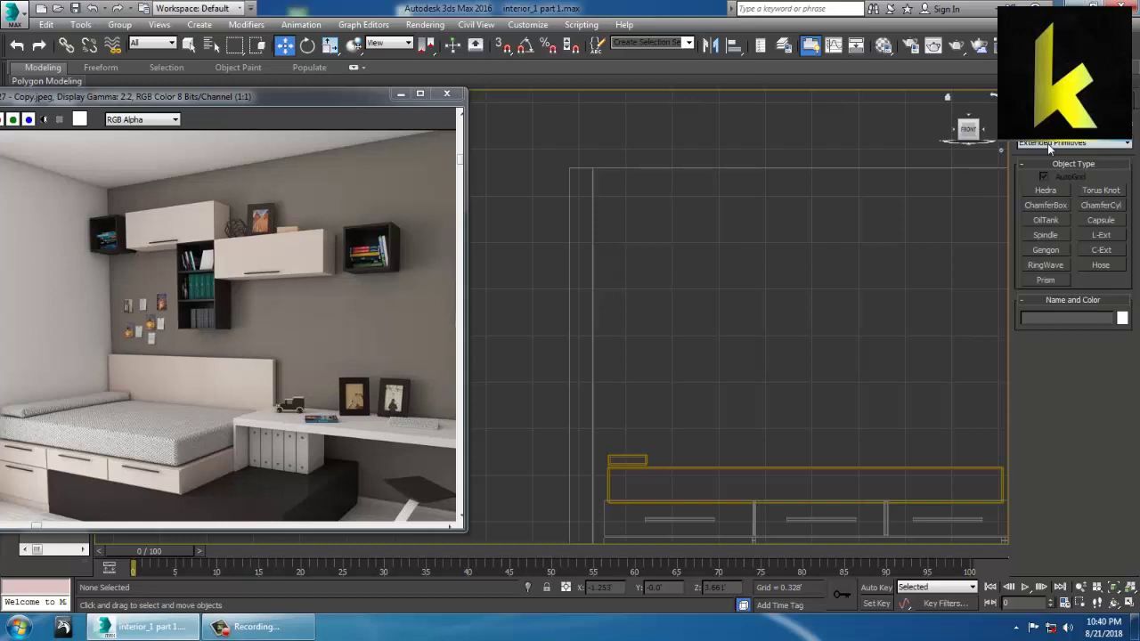
pyautogui.click(1040, 123)
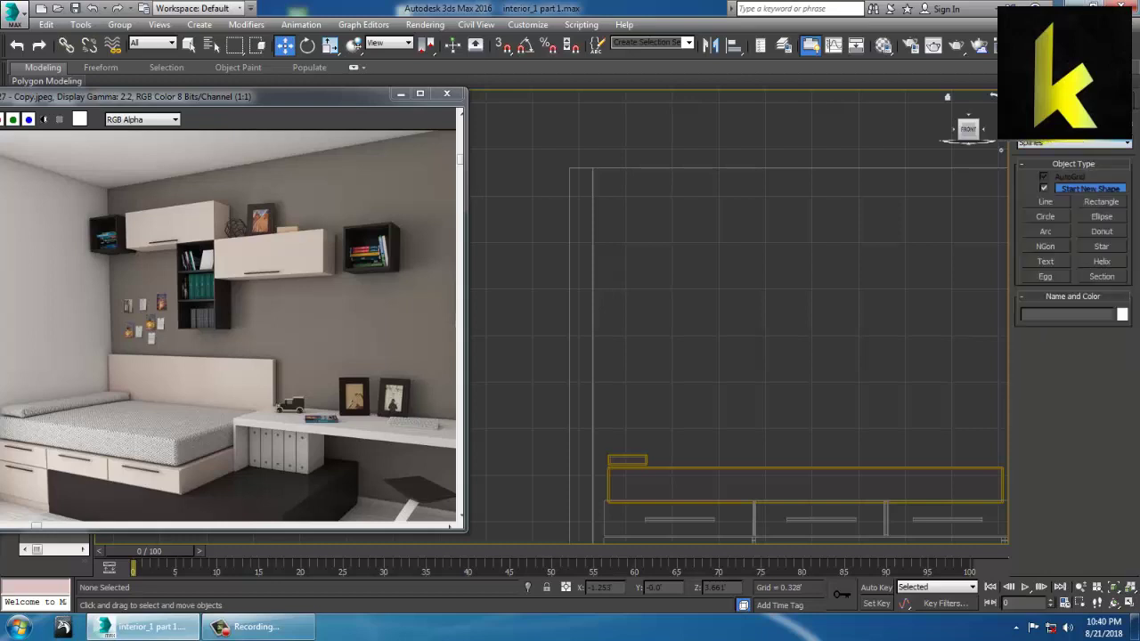
pyautogui.click(1103, 203)
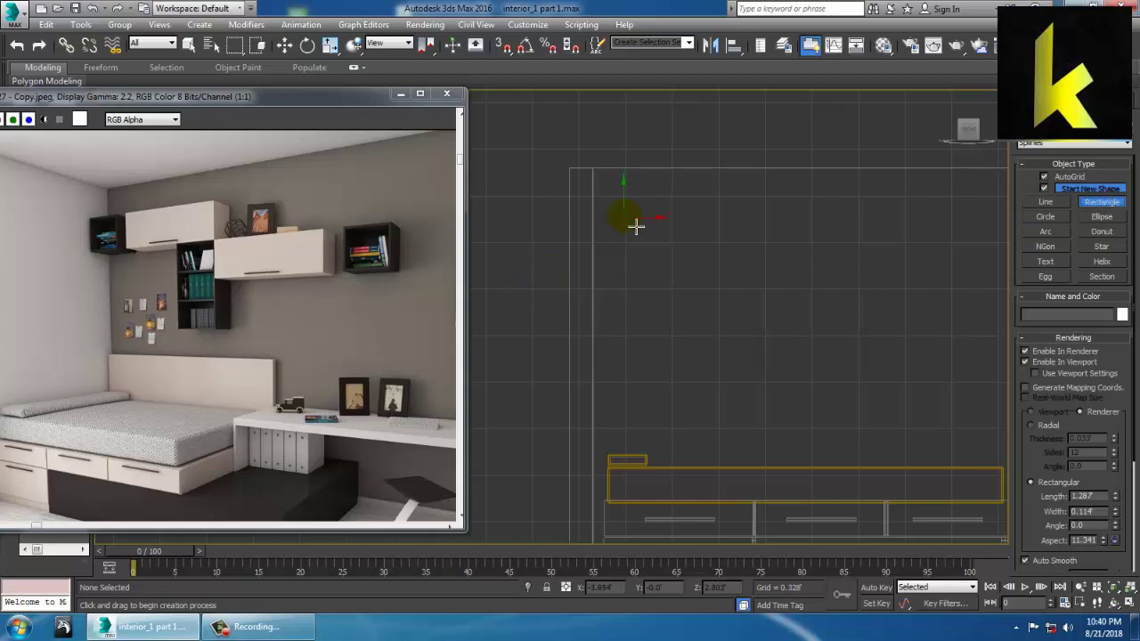
pyautogui.moveTo(638, 234); pyautogui.dragTo(628, 248, button='middle')
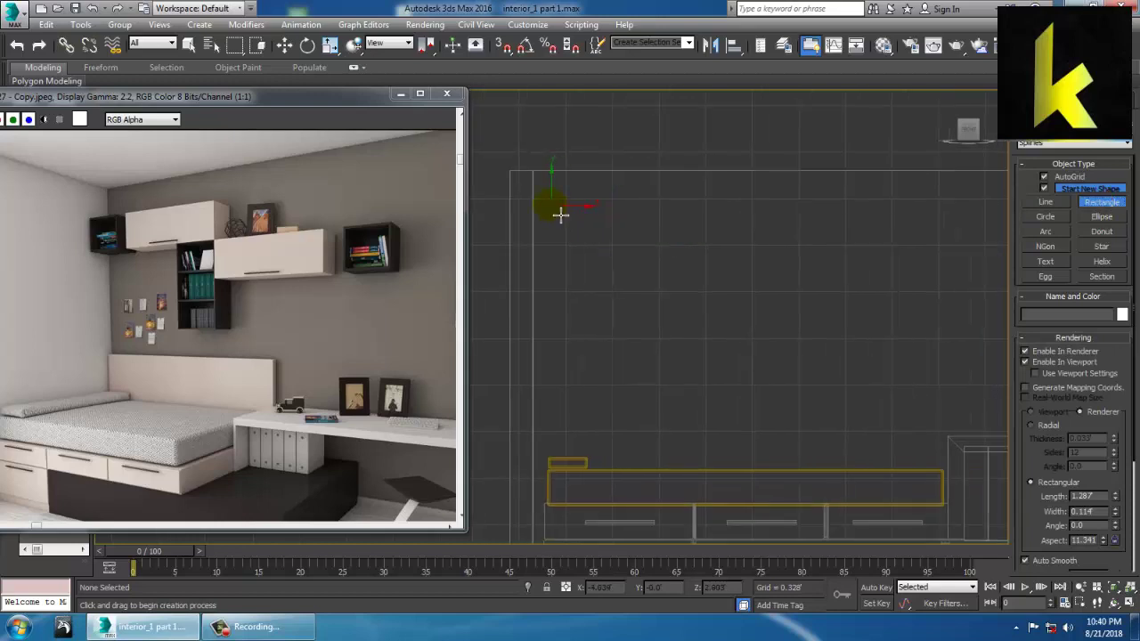
pyautogui.moveTo(559, 214); pyautogui.dragTo(636, 282)
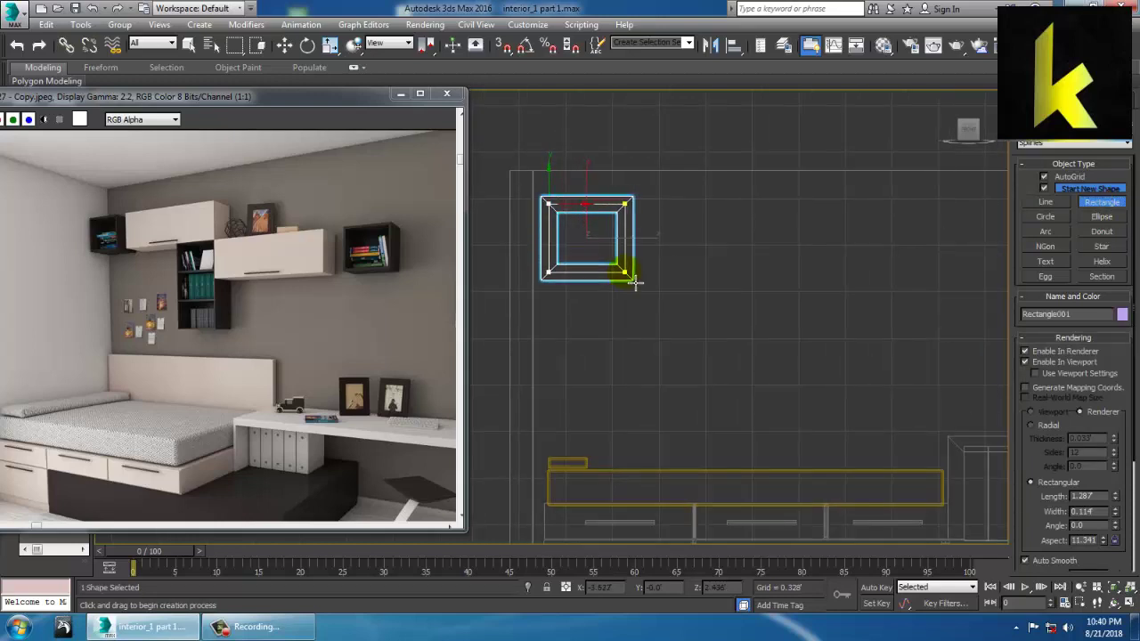
# - Set the shelf rectangle's rectangular rendering to length 0.452' and width 0.052'
pyautogui.press('w')
pyautogui.hotkey('alt', 'w')
pyautogui.middleClick(780, 426)
pyautogui.hotkey('alt', 'w')
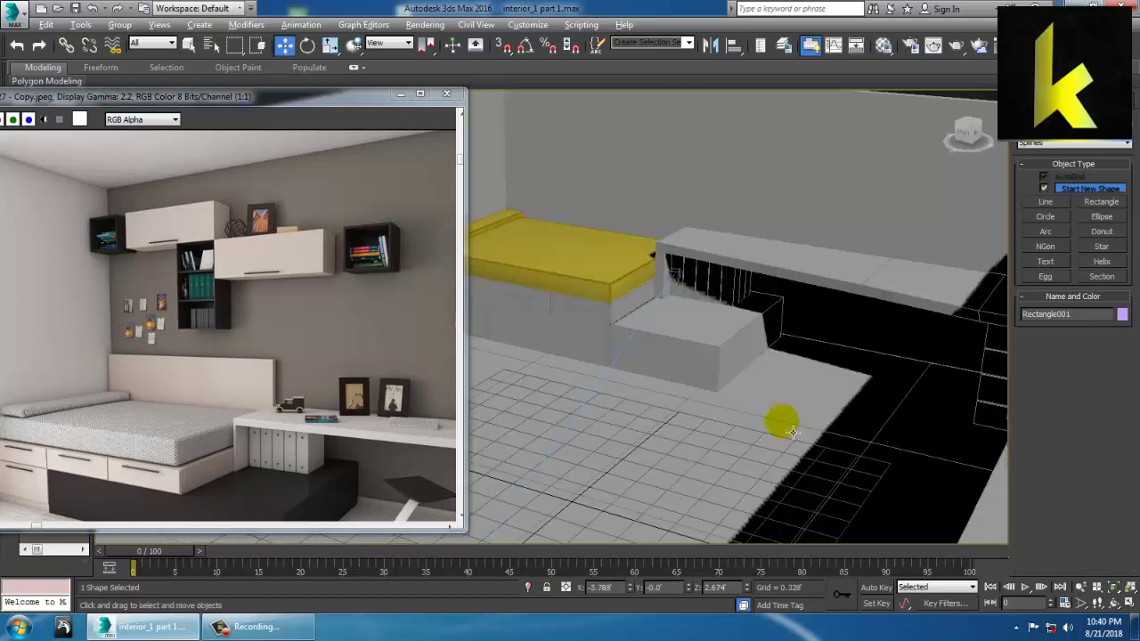
pyautogui.press('z')
pyautogui.moveTo(734, 312)
pyautogui.mouseDown(button='middle')
pyautogui.moveTo(767, 335)
pyautogui.moveTo(737, 333)
pyautogui.mouseUp(button='middle')
pyautogui.scroll(-5, 767, 335)
pyautogui.click(1041, 100)
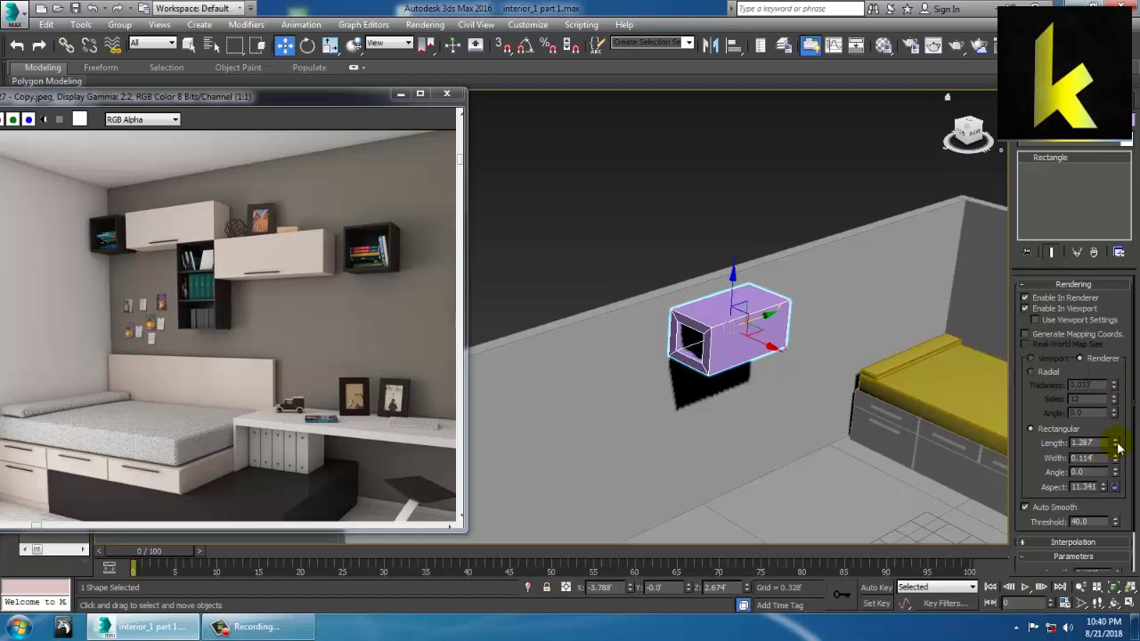
pyautogui.moveTo(1118, 448); pyautogui.dragTo(1132, 496)
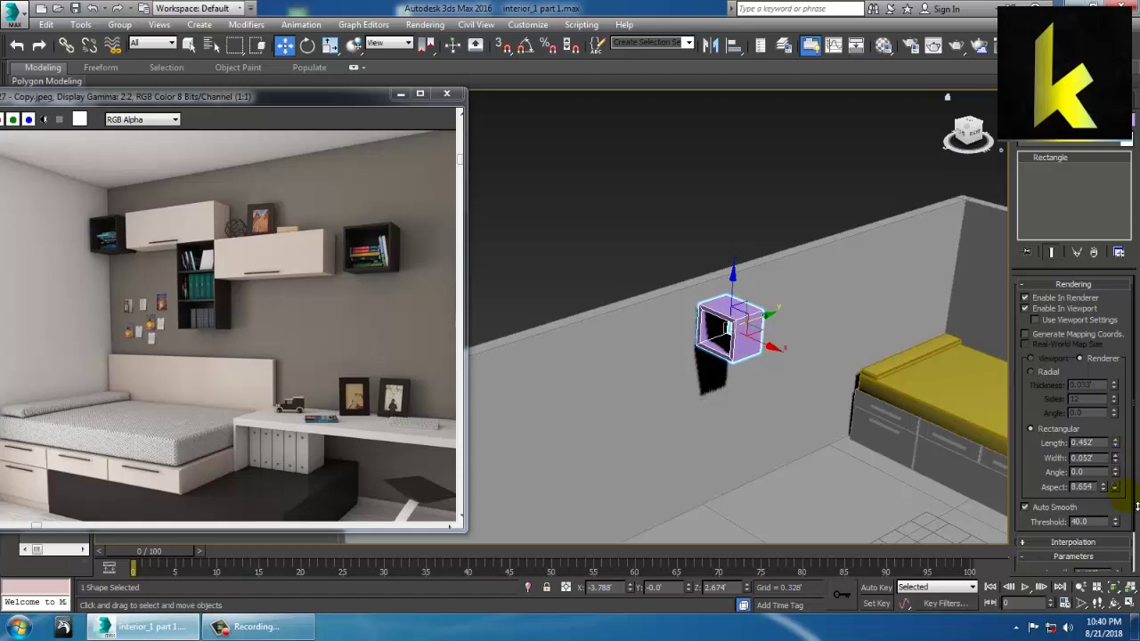
# - Move the square shelf along Y to 5.011' against the back wall
pyautogui.moveTo(756, 326); pyautogui.dragTo(1015, 288)
pyautogui.press('z')
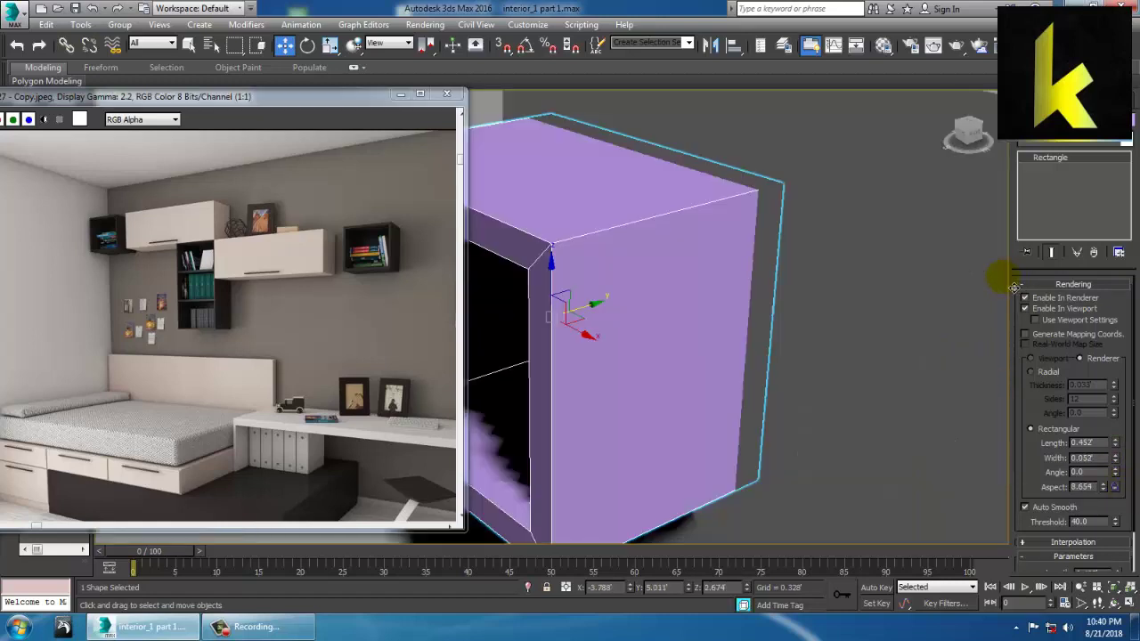
pyautogui.keyDown('alt'); pyautogui.moveTo(824, 258); pyautogui.dragTo(775, 263, button='middle'); pyautogui.keyUp('alt')
pyautogui.scroll(-5, 722, 273)
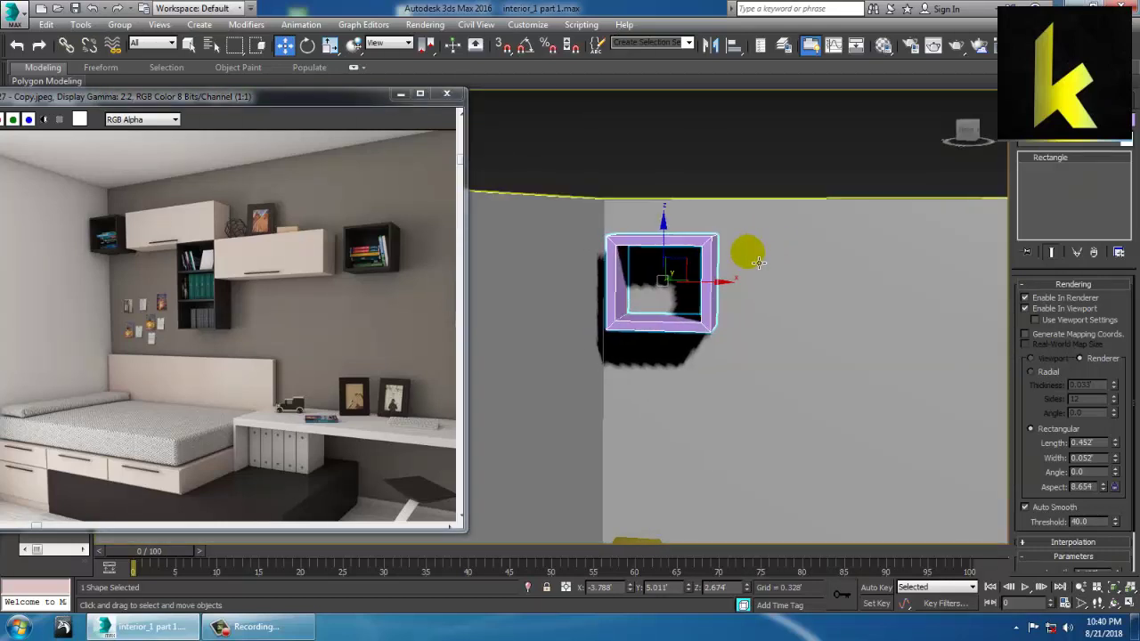
# - Compare the wall shelves in the reference photo and reduce the square shelf's rendering length to 0.371'
pyautogui.scroll(2, 129, 227)
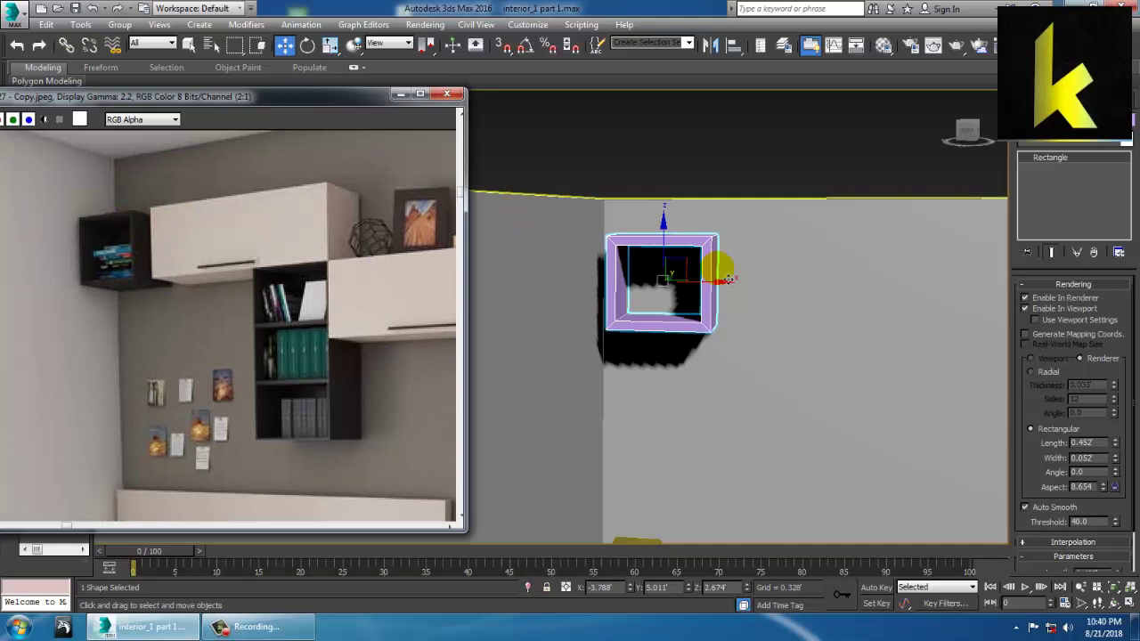
pyautogui.moveTo(237, 256); pyautogui.dragTo(184, 255, button='middle')
pyautogui.moveTo(322, 270); pyautogui.dragTo(175, 268, button='middle')
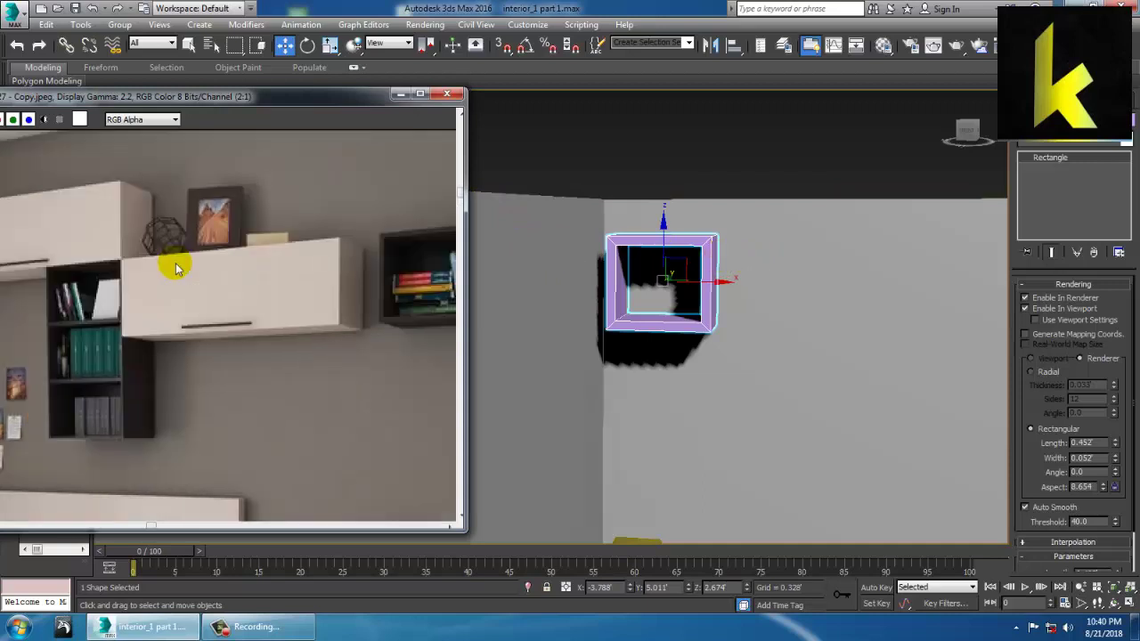
pyautogui.moveTo(358, 294); pyautogui.dragTo(266, 304, button='middle')
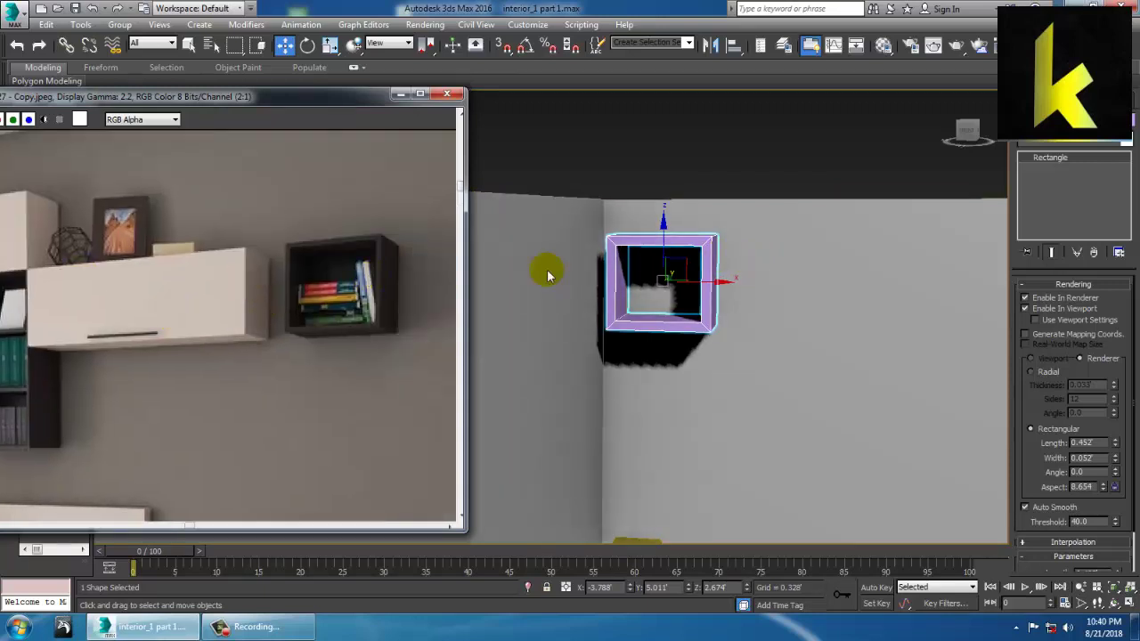
pyautogui.keyDown('alt'); pyautogui.moveTo(853, 301); pyautogui.dragTo(792, 351, button='middle'); pyautogui.keyUp('alt')
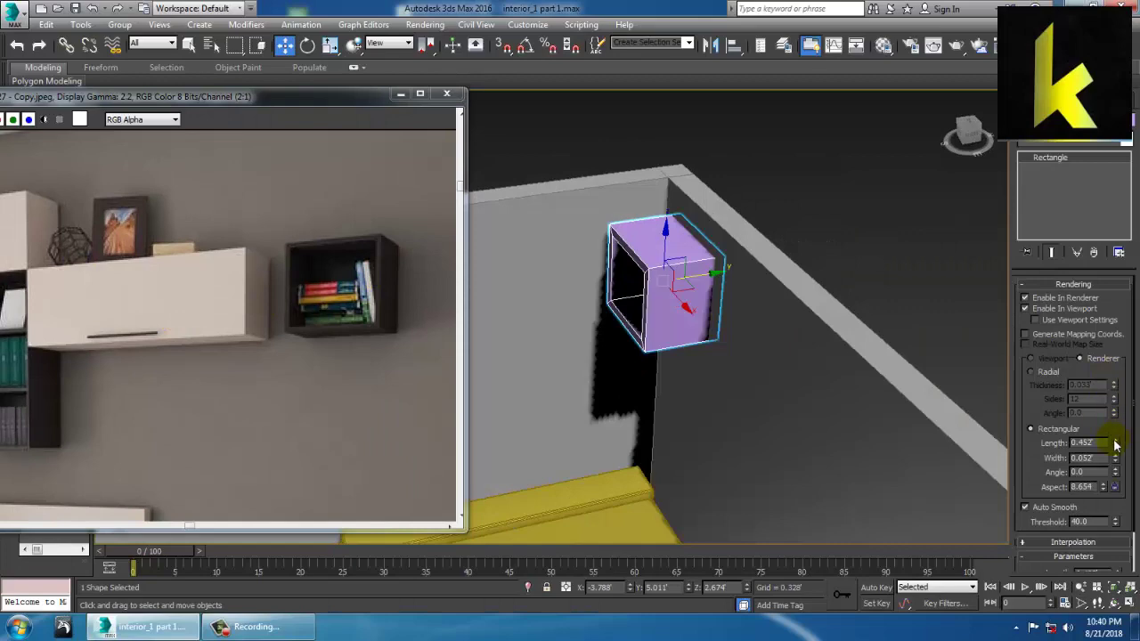
pyautogui.moveTo(1115, 443); pyautogui.dragTo(1127, 462)
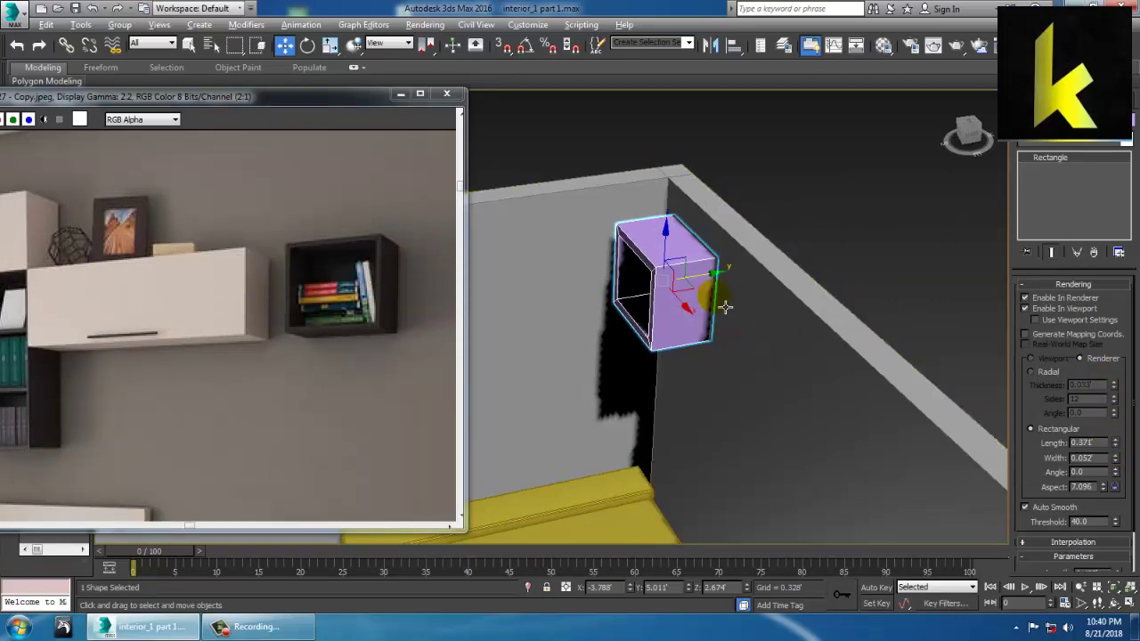
# - Scale the square shelf slightly along its depth and move it along Y to 4.995' at the back wall
pyautogui.keyDown('alt'); pyautogui.moveTo(724, 306); pyautogui.dragTo(780, 280, button='middle'); pyautogui.keyUp('alt')
pyautogui.moveTo(114, 101); pyautogui.dragTo(213, 60)
pyautogui.moveTo(93, 260); pyautogui.dragTo(350, 261, button='middle')
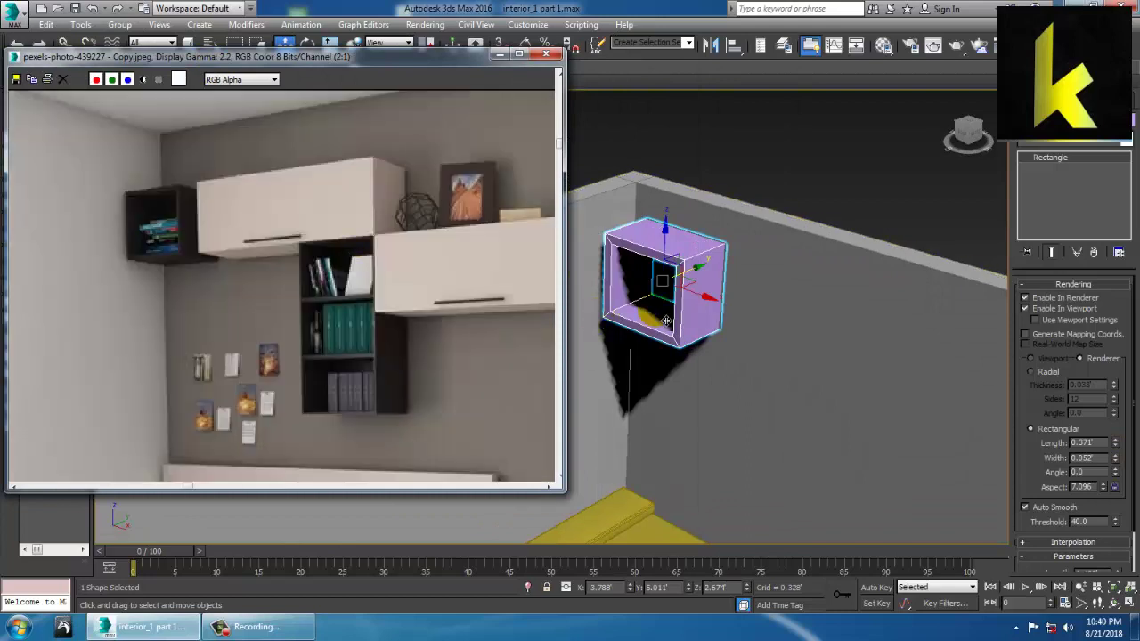
pyautogui.click(692, 307)
pyautogui.scroll(2, 692, 307)
pyautogui.moveTo(692, 307)
pyautogui.keyDown('alt'); pyautogui.mouseDown(button='middle')
pyautogui.moveTo(725, 311)
pyautogui.moveTo(699, 297)
pyautogui.mouseUp(button='middle'); pyautogui.keyUp('alt')
pyautogui.press('r')
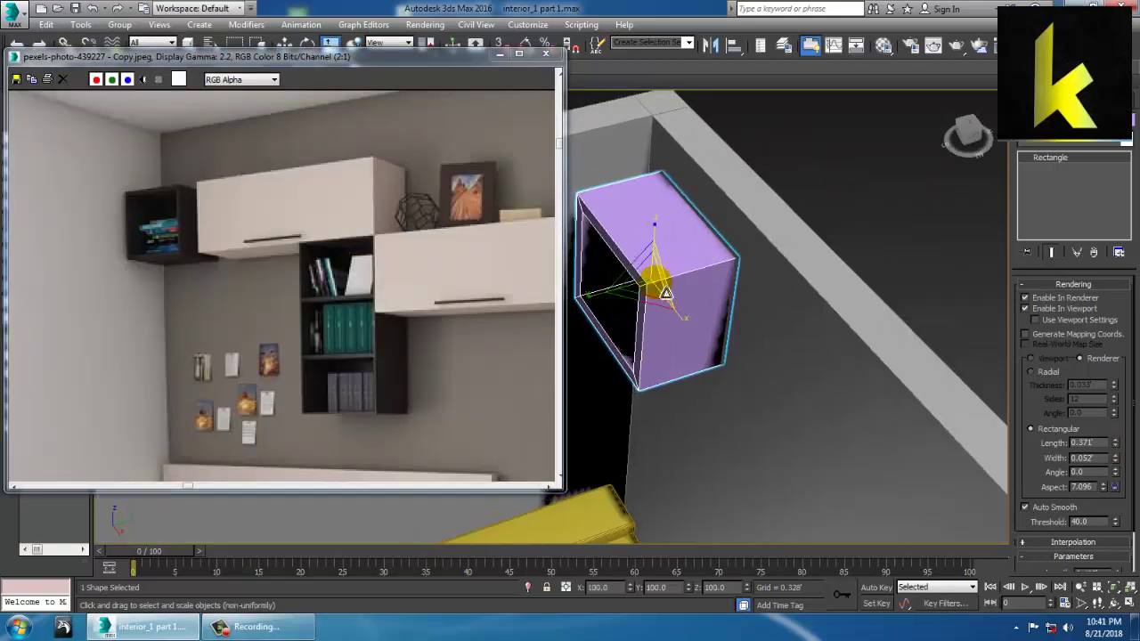
pyautogui.moveTo(603, 309); pyautogui.dragTo(603, 306)
pyautogui.press('w')
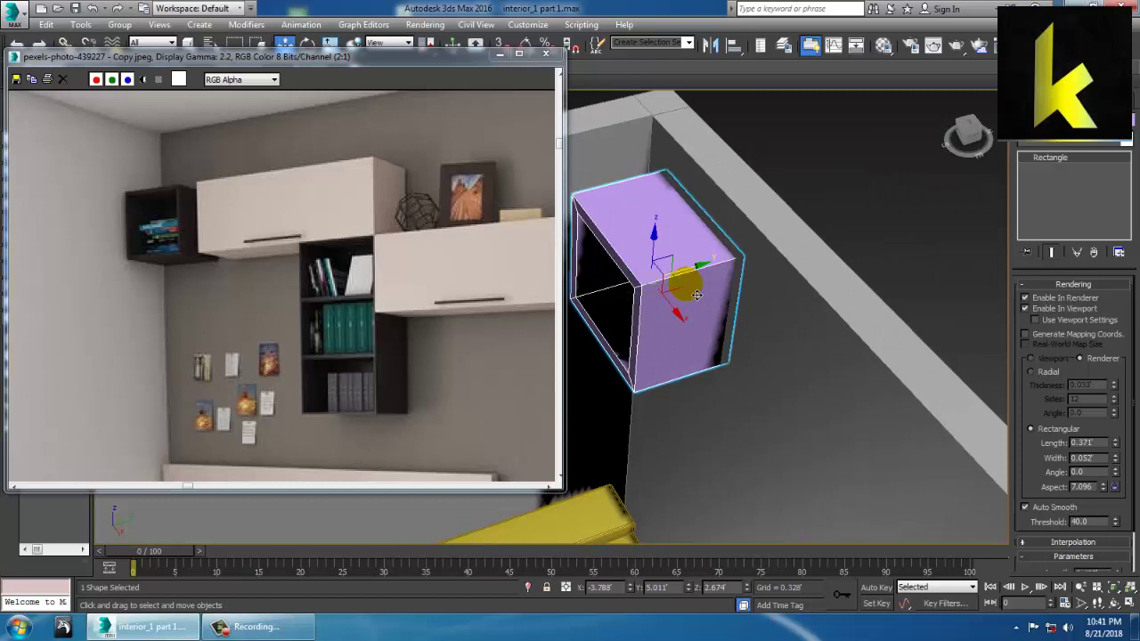
pyautogui.moveTo(702, 274); pyautogui.dragTo(698, 275)
pyautogui.keyDown('alt'); pyautogui.moveTo(698, 276); pyautogui.dragTo(789, 265, button='middle'); pyautogui.keyUp('alt')
# - Create a box about 1.471' wide, 0.532' long and -0.231' high beside the square shelf in the front view as the wall cabinet
pyautogui.hotkey('alt', 'w')
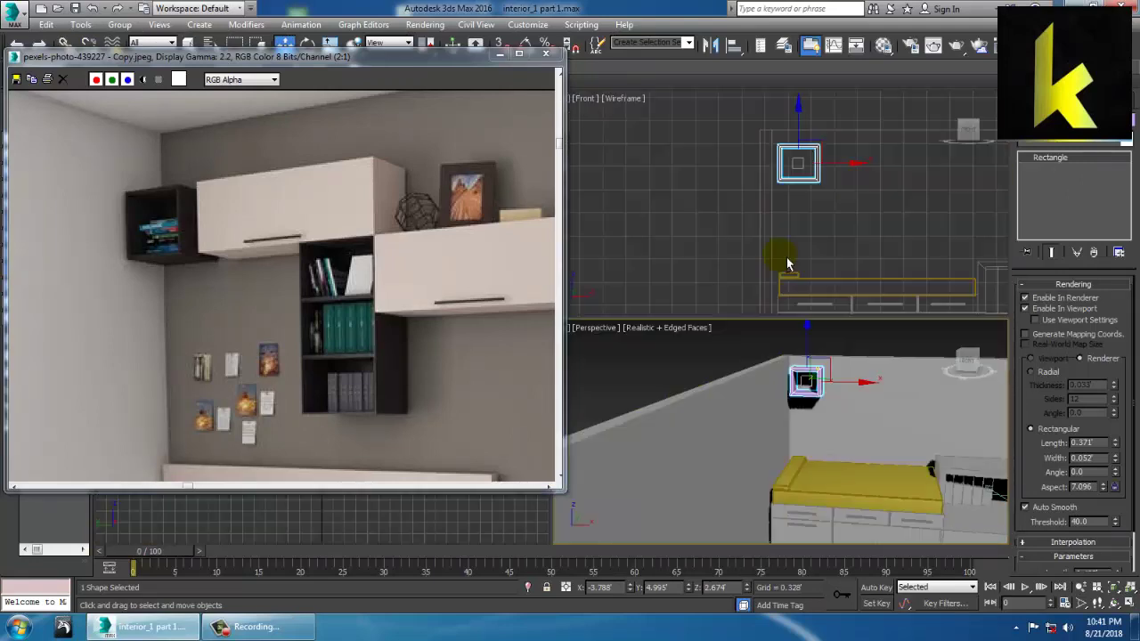
pyautogui.moveTo(825, 223); pyautogui.dragTo(860, 269, button='middle')
pyautogui.hotkey('alt', 'w')
pyautogui.scroll(2, 852, 270)
pyautogui.moveTo(787, 275)
pyautogui.mouseDown(button='middle')
pyautogui.moveTo(847, 275)
pyautogui.moveTo(802, 270)
pyautogui.mouseUp(button='middle')
pyautogui.scroll(-2, 823, 280)
pyautogui.click(1025, 100)
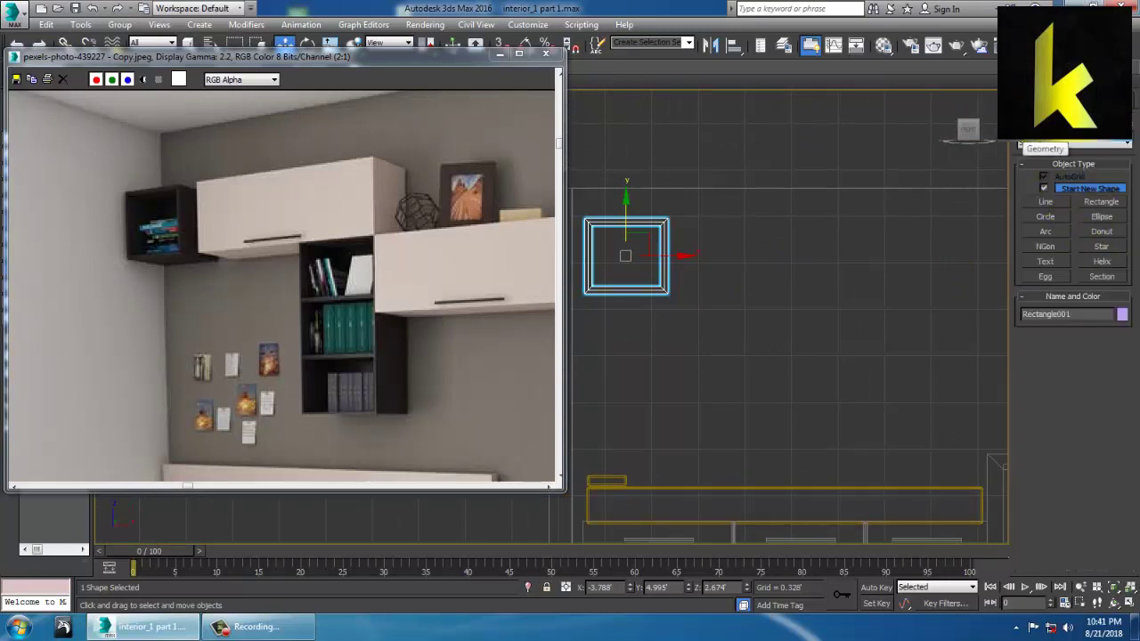
pyautogui.click(1026, 133)
pyautogui.click(1039, 143)
pyautogui.click(1063, 166)
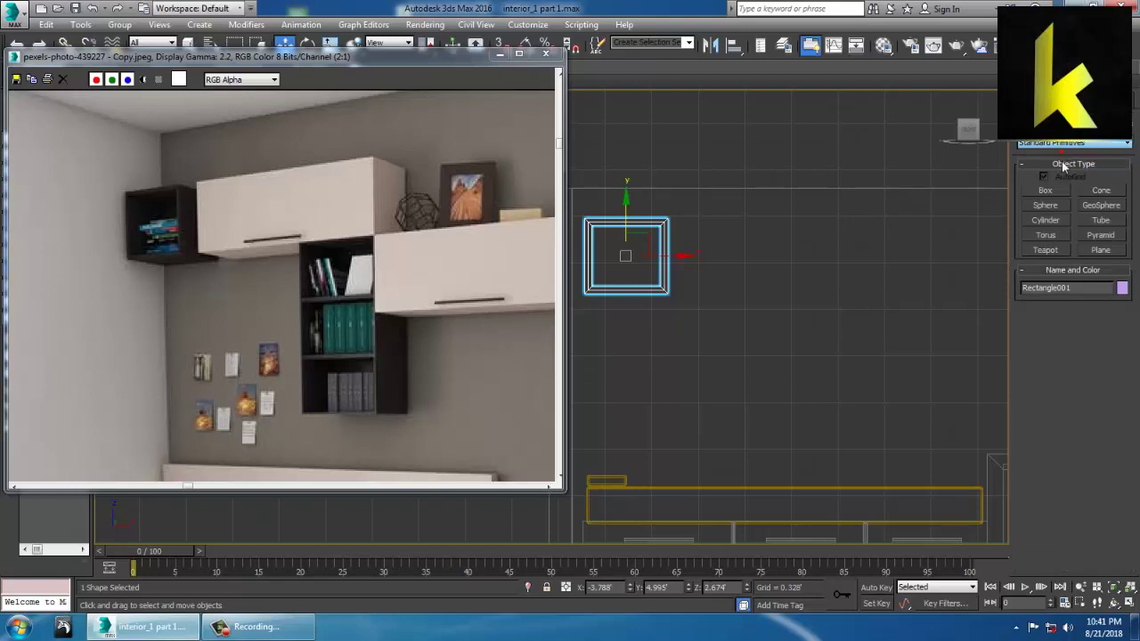
pyautogui.click(1047, 190)
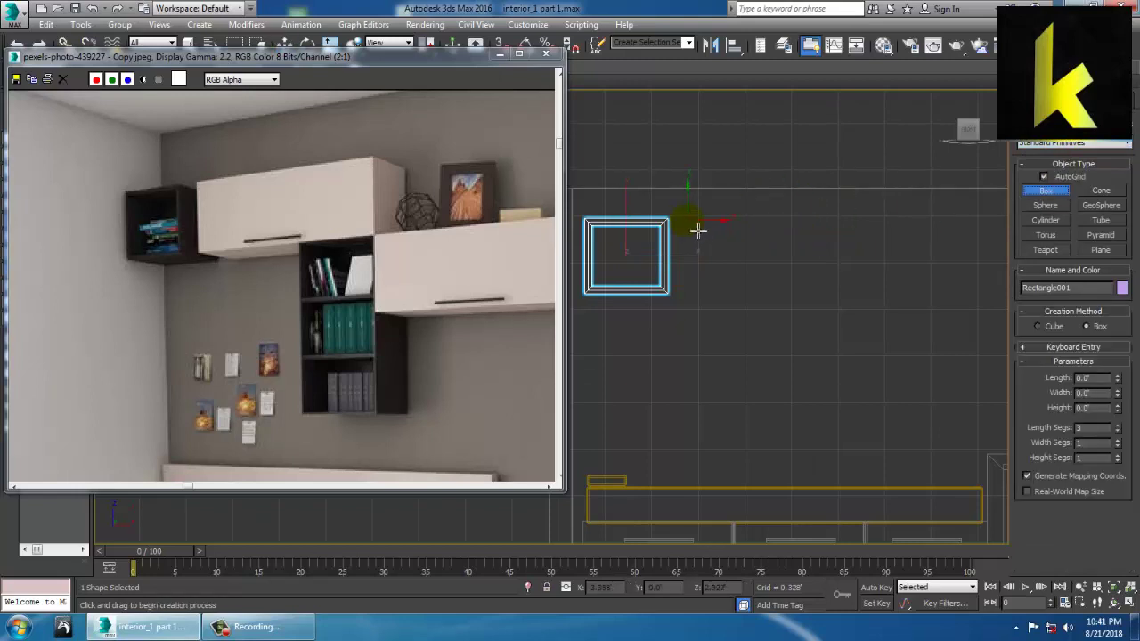
pyautogui.moveTo(698, 230); pyautogui.dragTo(906, 304)
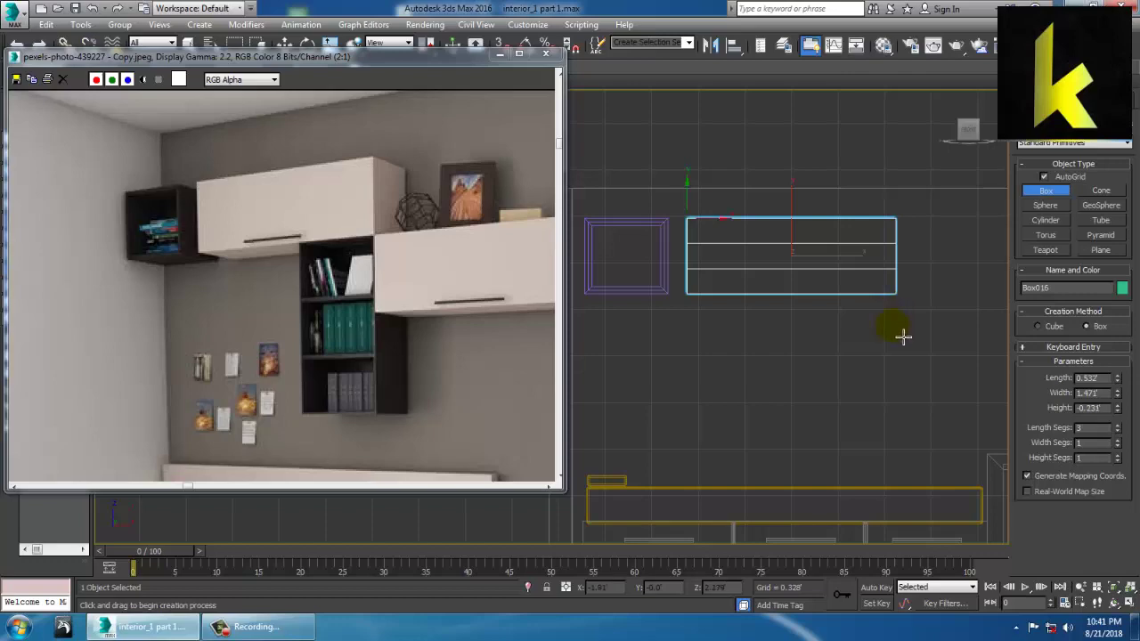
pyautogui.rightClick(894, 331)
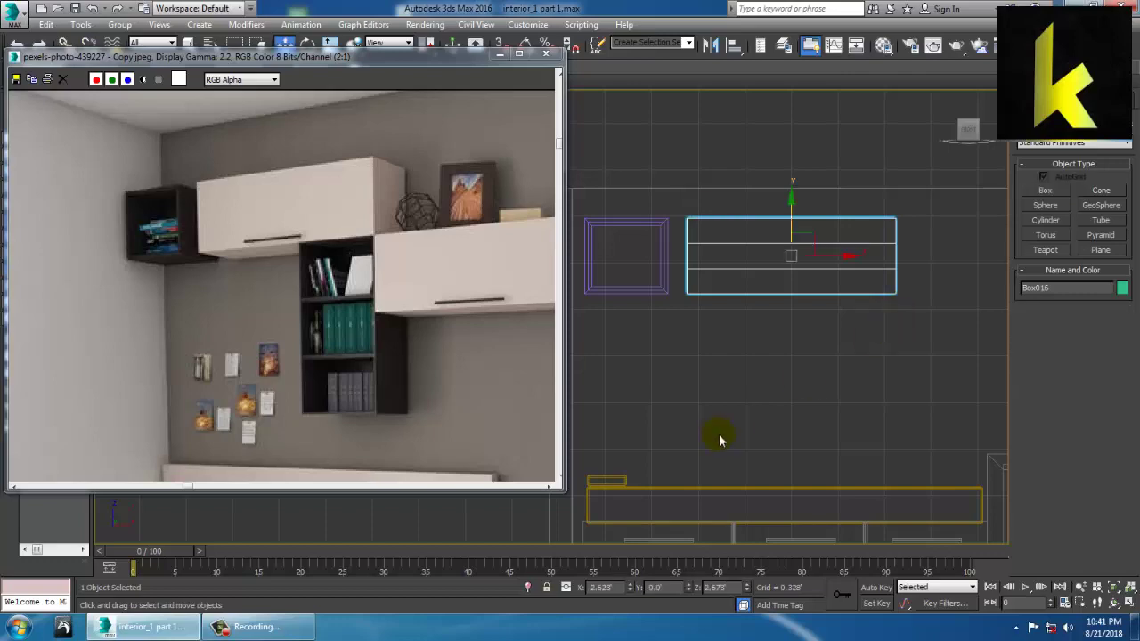
# - Set the wall cabinet box's height to 0.46' and move it along Y to 5.209' at the back wall
pyautogui.hotkey('alt', 'w')
pyautogui.click(851, 426)
pyautogui.hotkey('alt', 'w')
pyautogui.press('z')
pyautogui.keyDown('alt'); pyautogui.moveTo(840, 367); pyautogui.dragTo(768, 393, button='middle'); pyautogui.keyUp('alt')
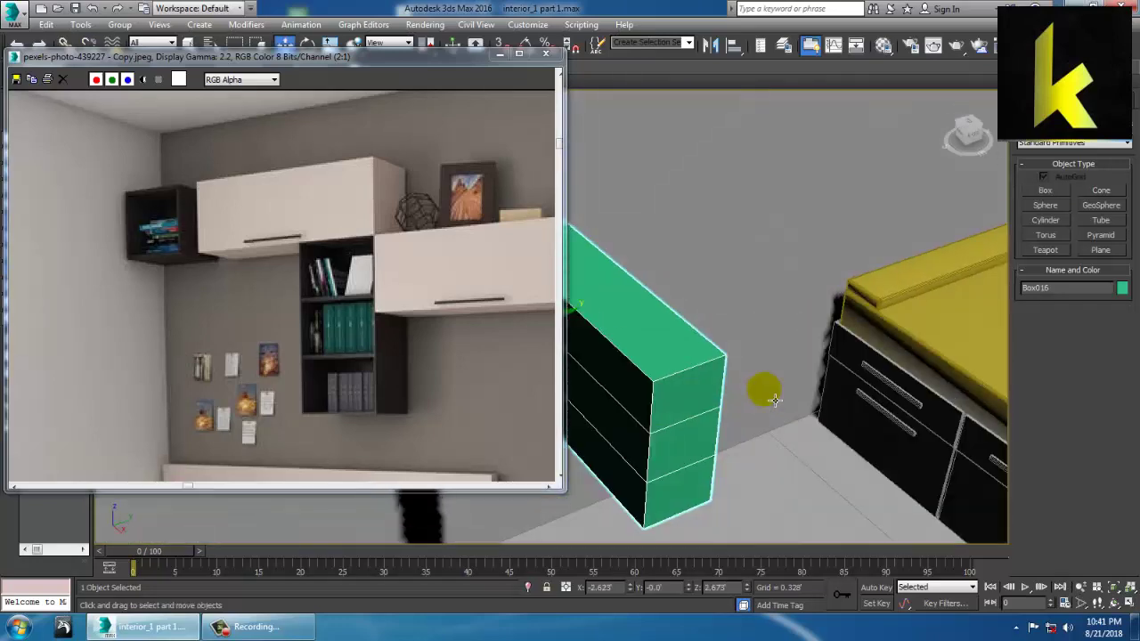
pyautogui.scroll(-5, 770, 392)
pyautogui.click(1047, 126)
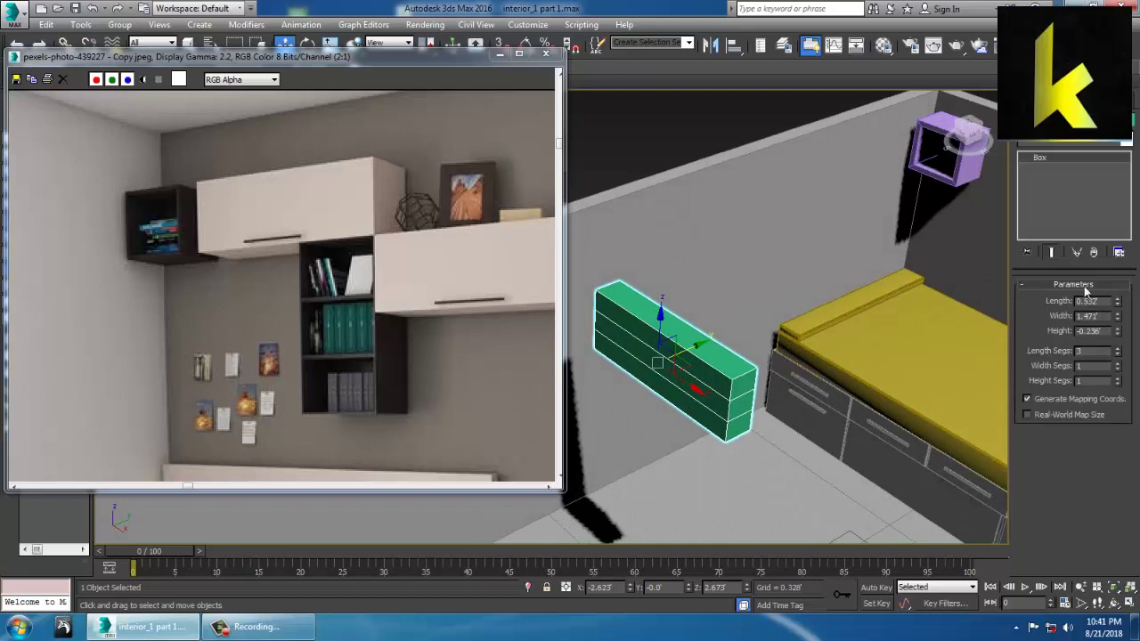
pyautogui.moveTo(1119, 337); pyautogui.dragTo(1119, 306)
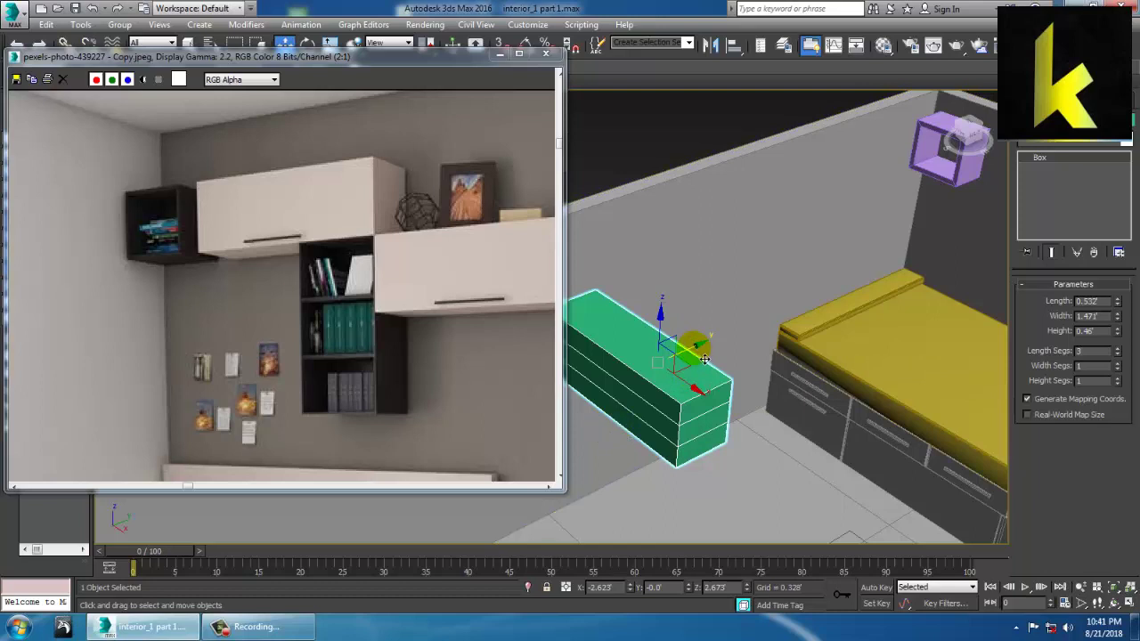
pyautogui.moveTo(696, 347); pyautogui.dragTo(1089, 248)
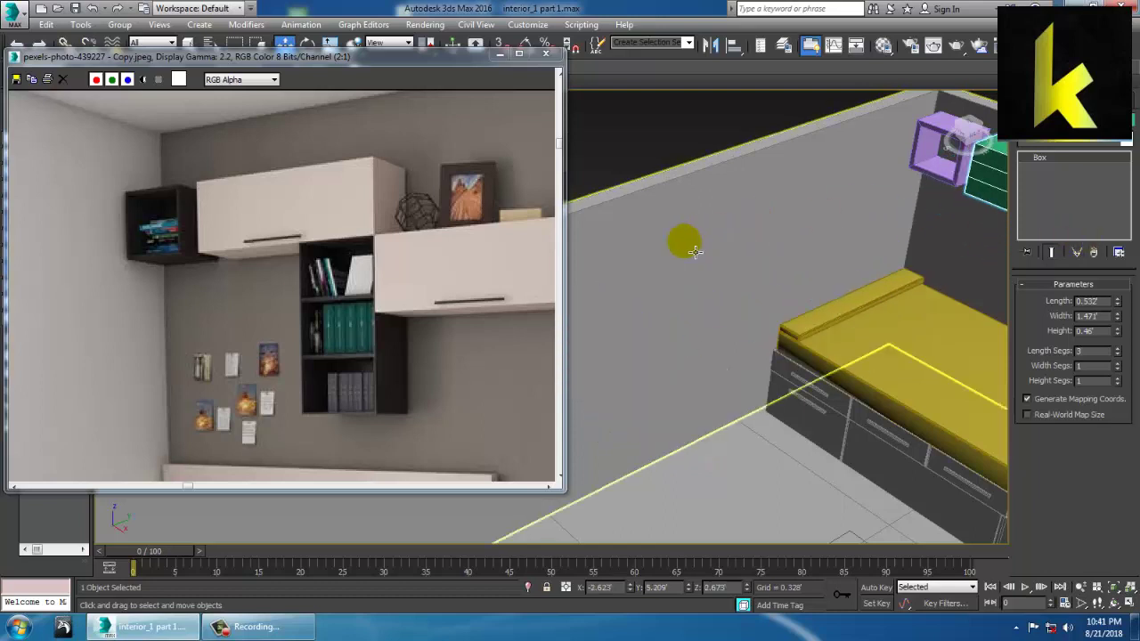
# - Shift the reference photo aside and reduce the wall cabinet box's height to 0.419'
pyautogui.hotkey('alt', 'w')
pyautogui.rightClick(621, 214)
pyautogui.moveTo(356, 55); pyautogui.dragTo(235, 59)
pyautogui.hotkey('alt', 'w')
pyautogui.scroll(6, 713, 135)
pyautogui.moveTo(713, 135); pyautogui.dragTo(783, 247, button='middle')
pyautogui.scroll(-3, 662, 245)
pyautogui.moveTo(1118, 339); pyautogui.dragTo(1132, 350)
pyautogui.hotkey('alt', 'w')
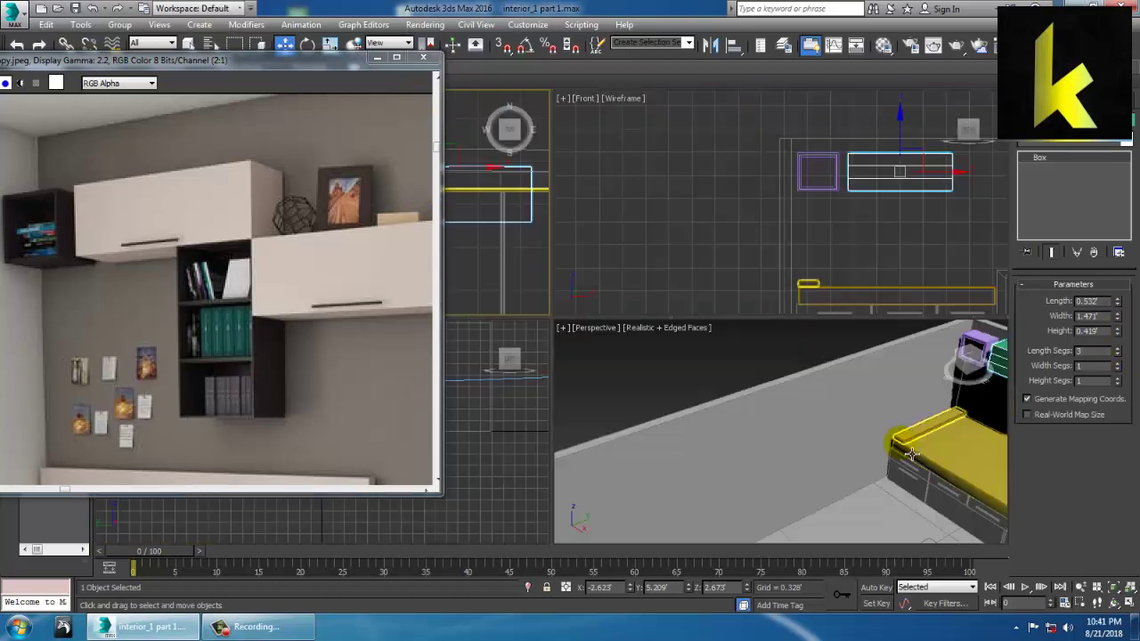
# - Reduce the wall cabinet box's length segments to 1 and convert it to an Editable Poly
pyautogui.middleClick(898, 464)
pyautogui.hotkey('alt', 'w')
pyautogui.keyDown('alt'); pyautogui.moveTo(861, 395); pyautogui.dragTo(879, 270, button='middle'); pyautogui.keyUp('alt')
pyautogui.scroll(-4, 844, 352)
pyautogui.moveTo(845, 352); pyautogui.dragTo(781, 392, button='middle')
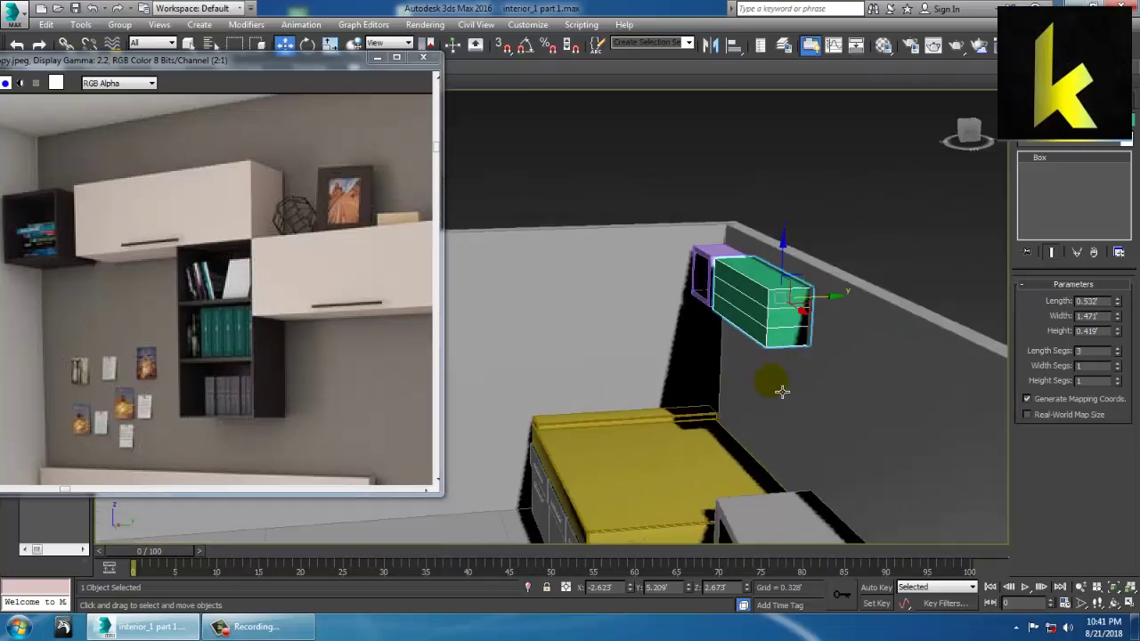
pyautogui.scroll(3, 781, 390)
pyautogui.scroll(3, 853, 326)
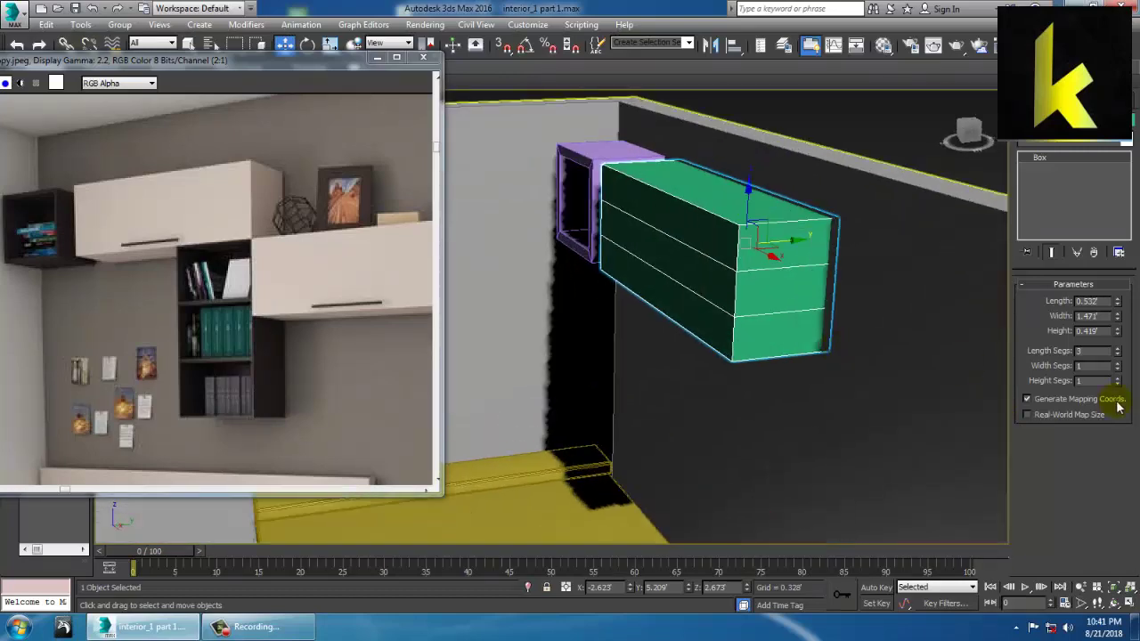
pyautogui.click(1118, 351)
pyautogui.click(1119, 355)
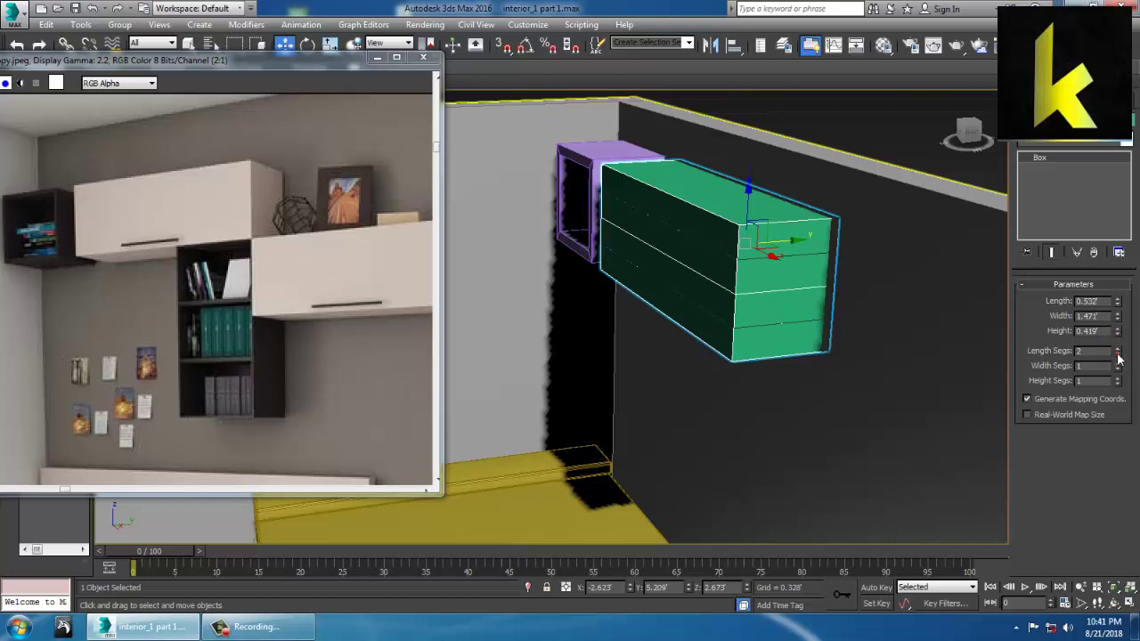
pyautogui.rightClick(743, 258)
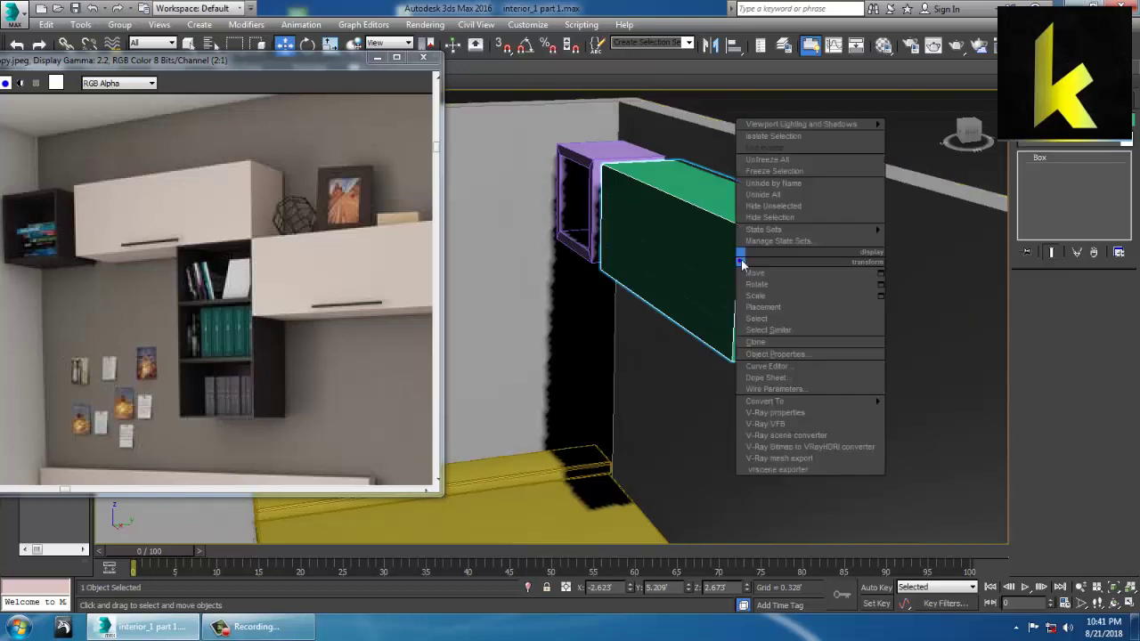
pyautogui.moveTo(824, 407)
pyautogui.click(955, 416)
# - Add three closely spaced edge loops just behind the wall cabinet's front face with Swift Loop in the top view
pyautogui.keyDown('alt'); pyautogui.moveTo(951, 417); pyautogui.dragTo(845, 339, button='middle'); pyautogui.keyUp('alt')
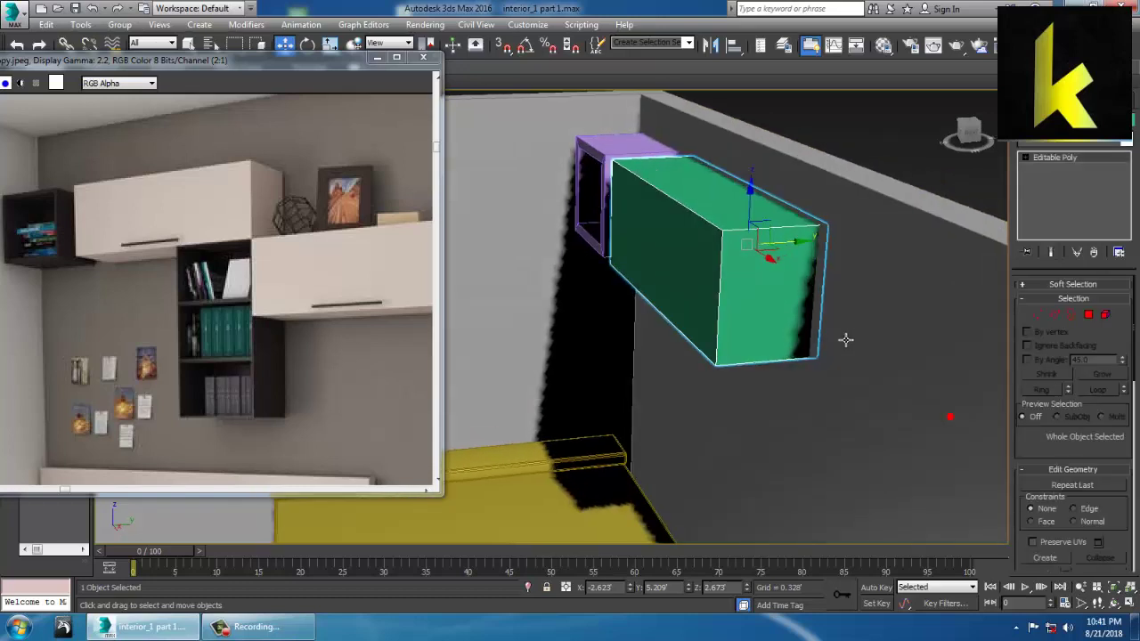
pyautogui.hotkey('alt', 'w')
pyautogui.middleClick(478, 211)
pyautogui.hotkey('alt', 'w')
pyautogui.moveTo(532, 221); pyautogui.dragTo(645, 235, button='middle')
pyautogui.scroll(2, 711, 246)
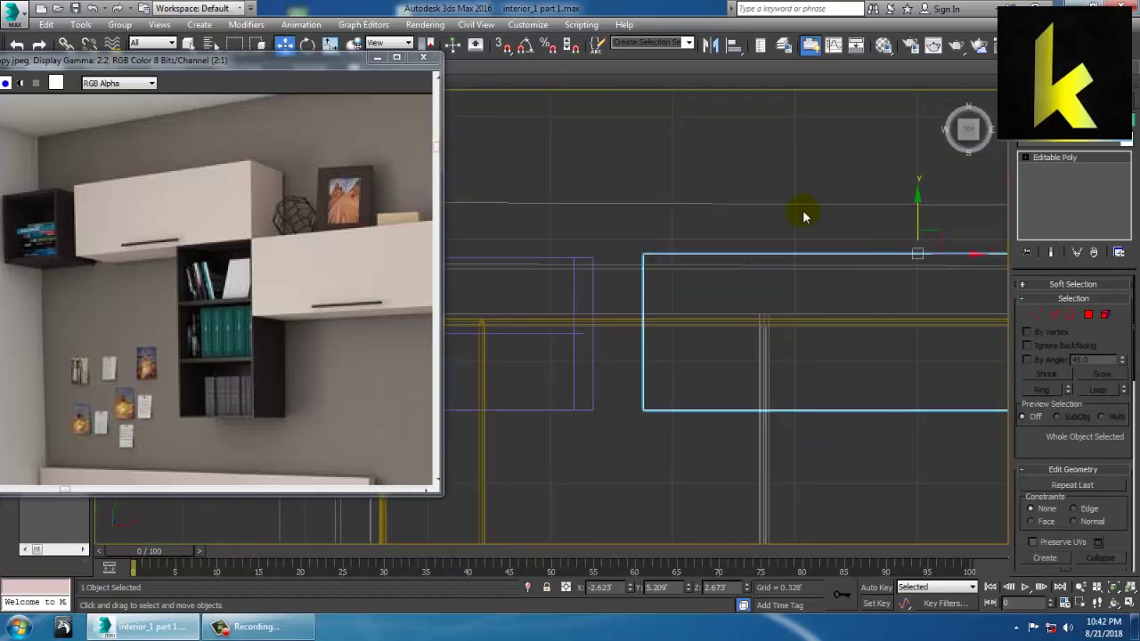
pyautogui.press('1')
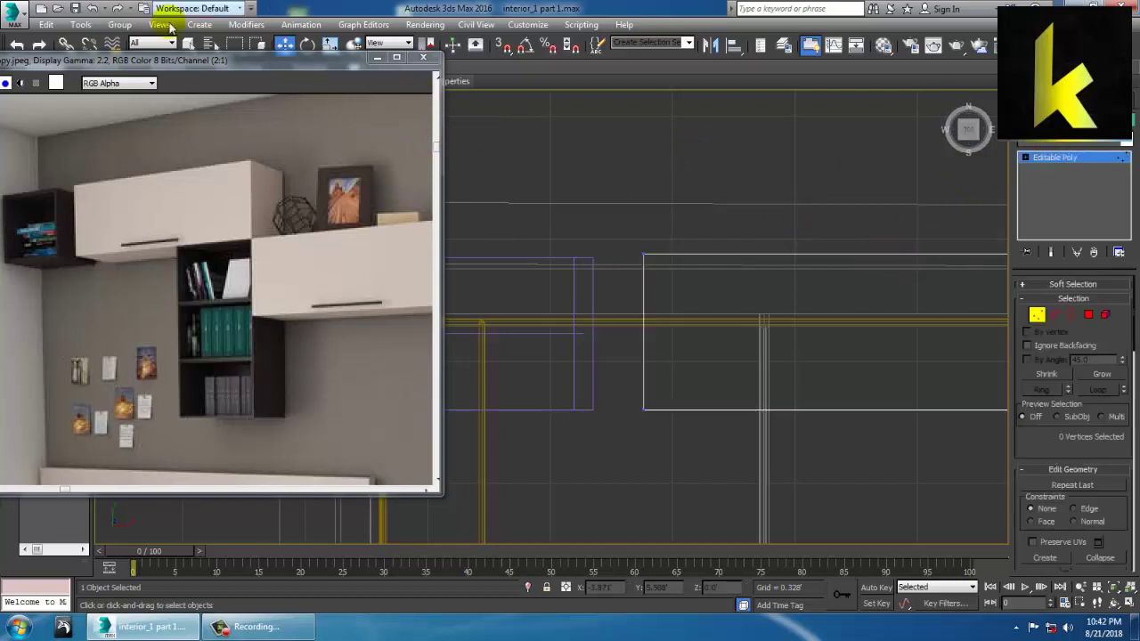
pyautogui.moveTo(250, 60); pyautogui.dragTo(207, 119)
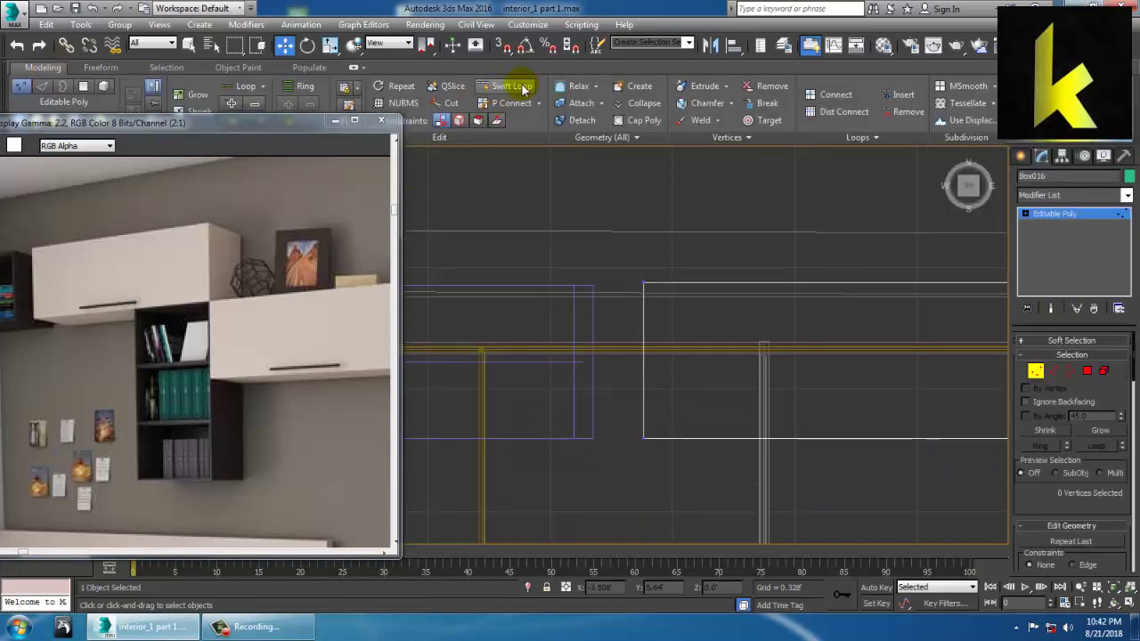
pyautogui.click(519, 87)
pyautogui.moveTo(758, 323); pyautogui.dragTo(562, 234, button='middle')
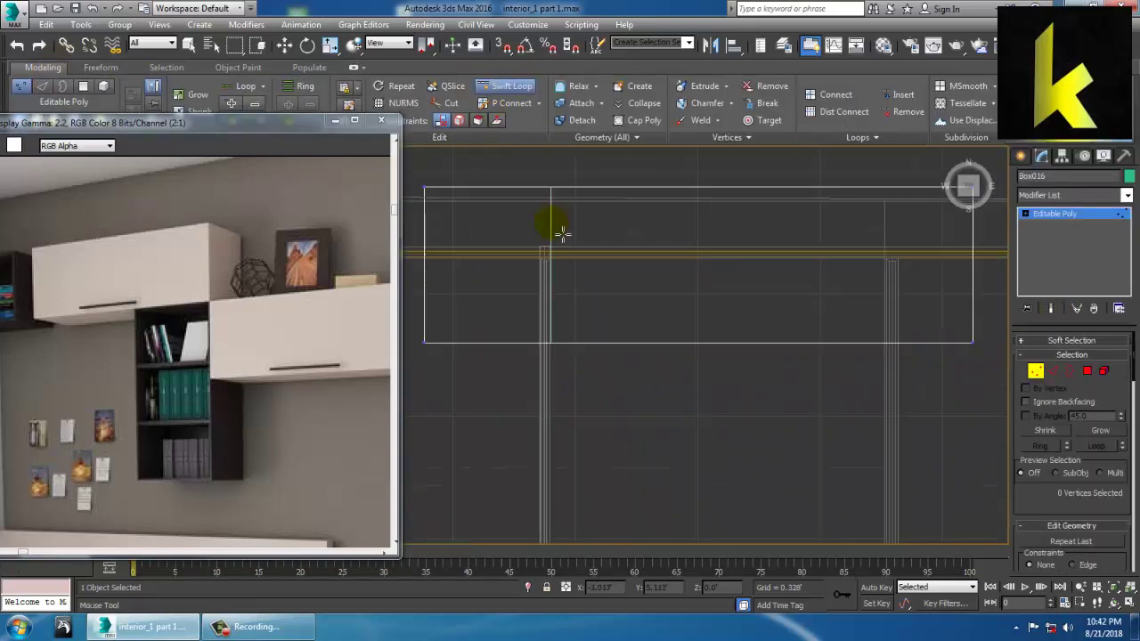
pyautogui.click(980, 327)
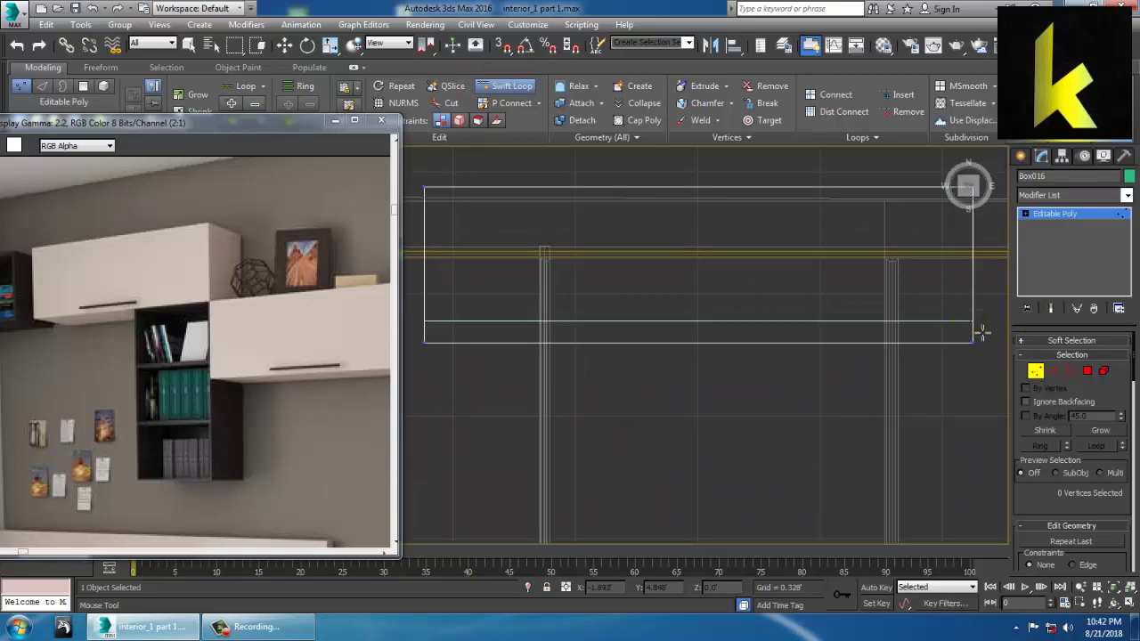
pyautogui.moveTo(981, 326)
pyautogui.mouseDown()
pyautogui.moveTo(974, 311)
pyautogui.moveTo(980, 322)
pyautogui.mouseUp()
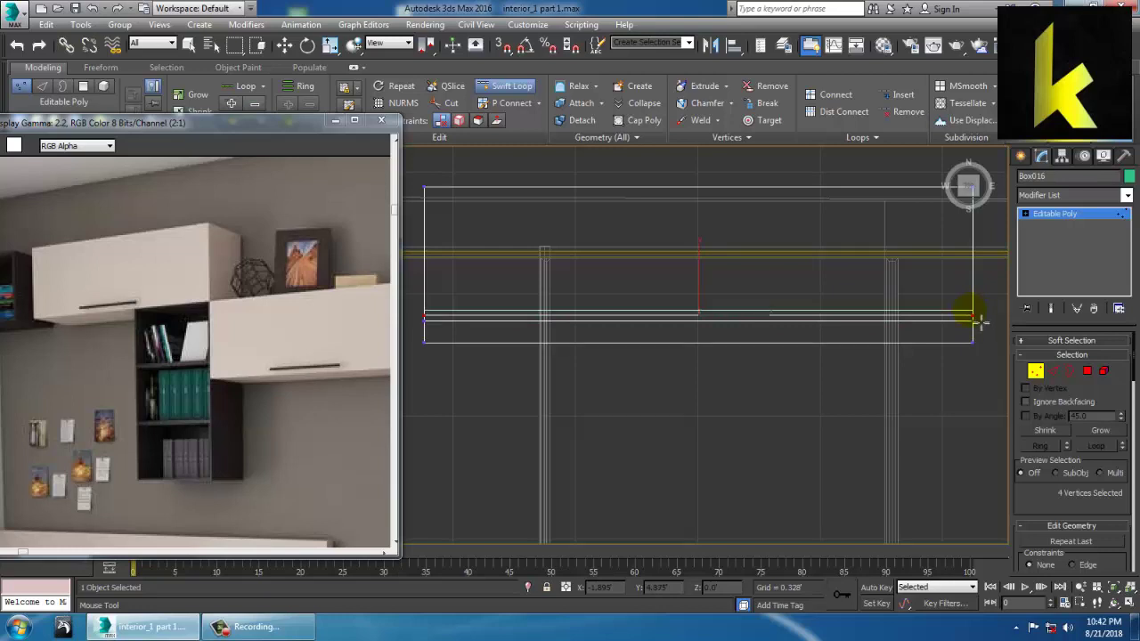
pyautogui.rightClick(981, 324)
# - Extrude the middle edge loop behind the cabinet's front by -0.016' height and 0.004' width to form a door groove
pyautogui.hotkey('alt', 'w')
pyautogui.rightClick(918, 420)
pyautogui.hotkey('alt', 'w')
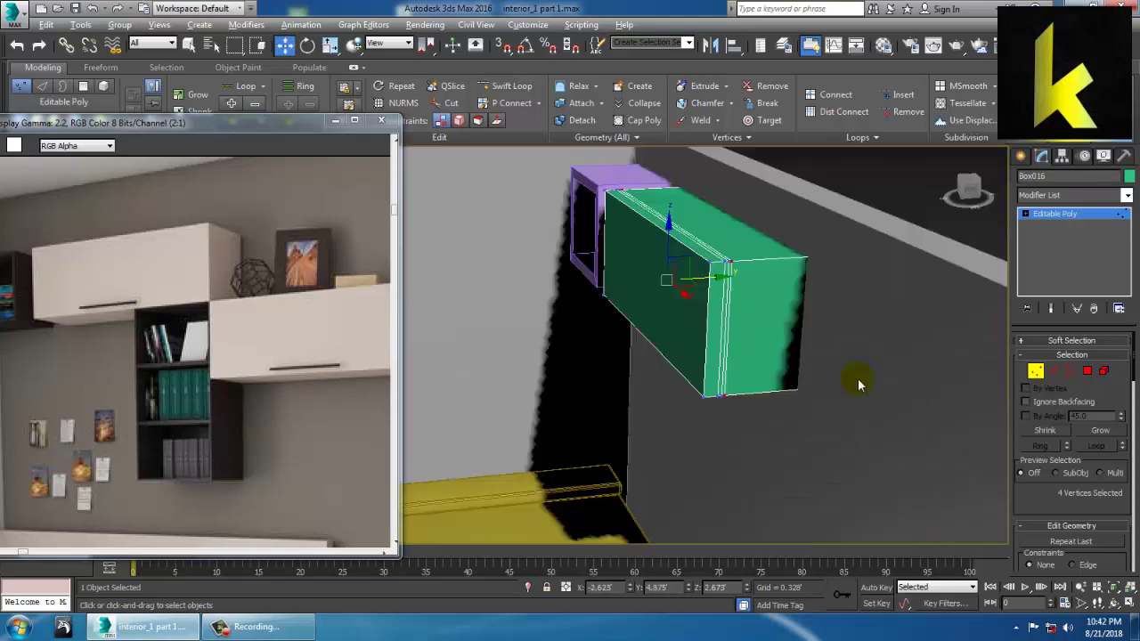
pyautogui.scroll(3, 857, 374)
pyautogui.moveTo(853, 369); pyautogui.dragTo(1001, 366, button='middle')
pyautogui.click(1056, 372)
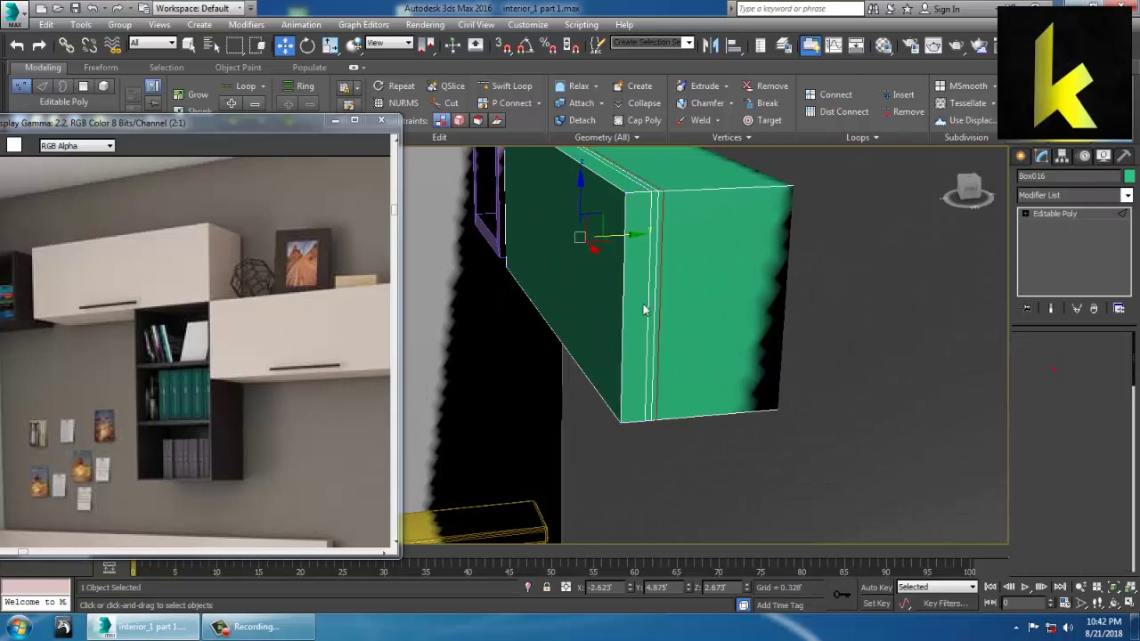
pyautogui.click(660, 285)
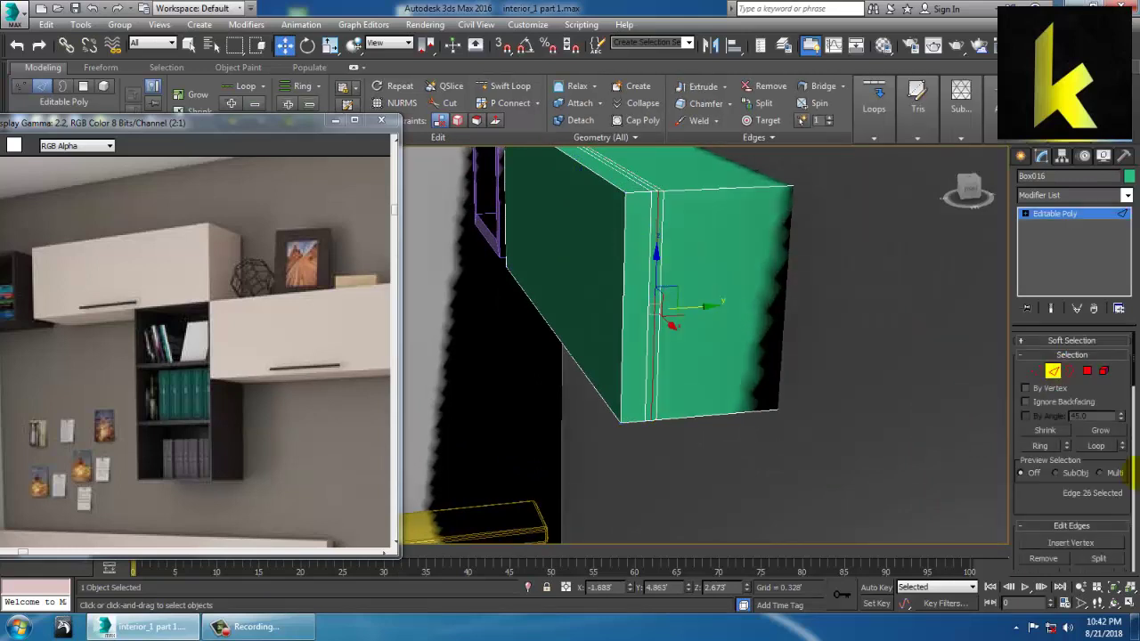
pyautogui.click(1097, 447)
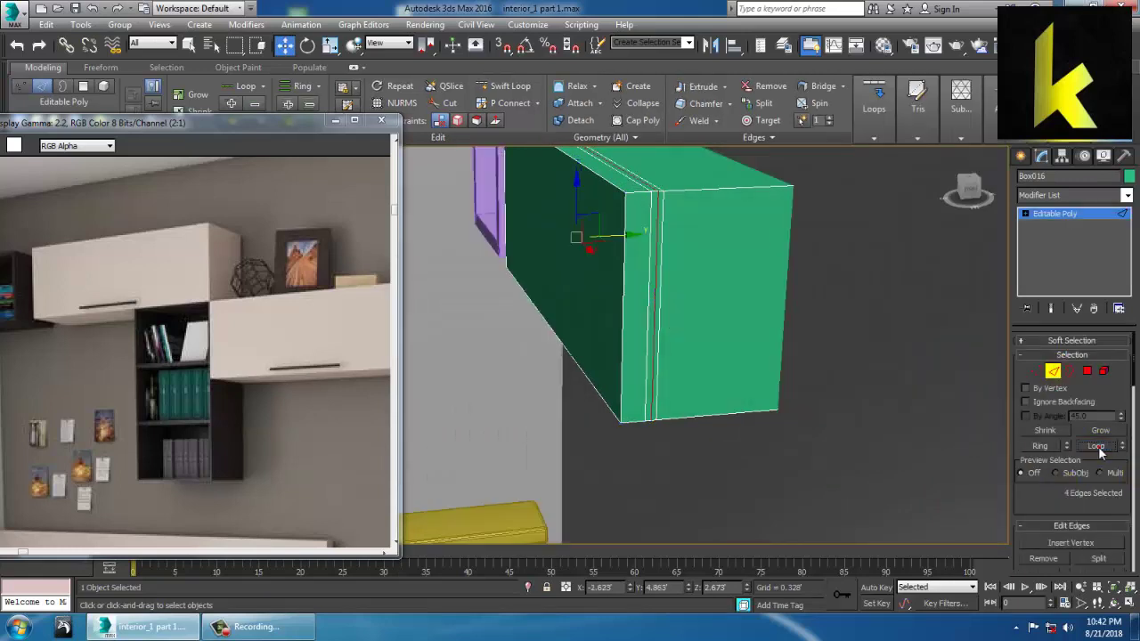
pyautogui.scroll(-2, 1069, 508)
pyautogui.click(1066, 527)
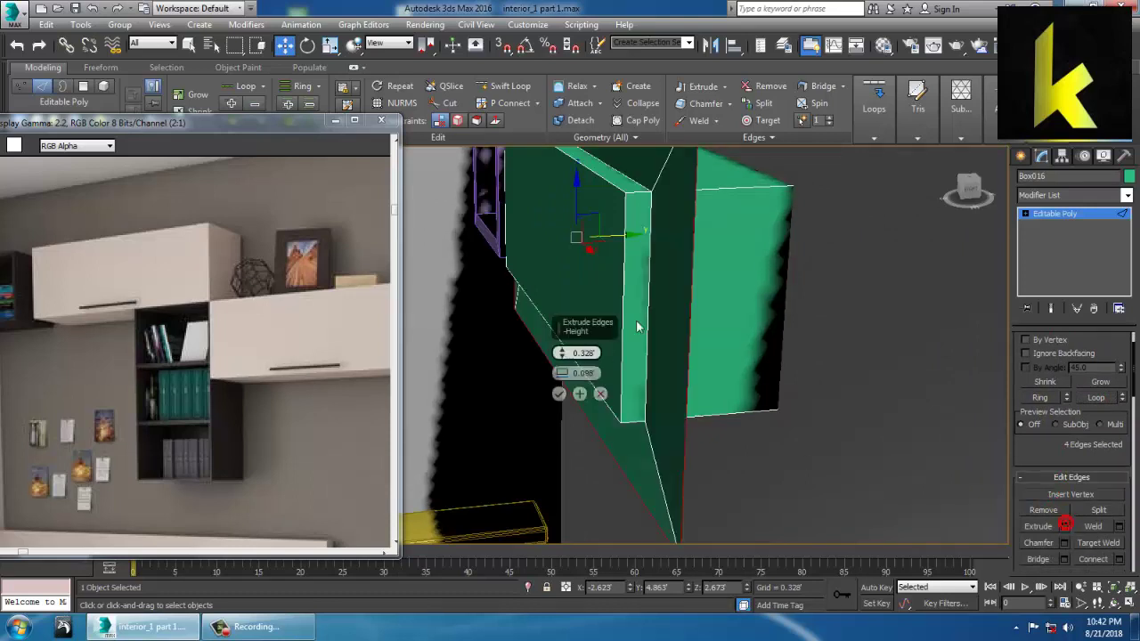
pyautogui.moveTo(564, 377); pyautogui.dragTo(575, 402)
pyautogui.moveTo(563, 356); pyautogui.dragTo(588, 420)
pyautogui.moveTo(566, 375); pyautogui.dragTo(565, 378)
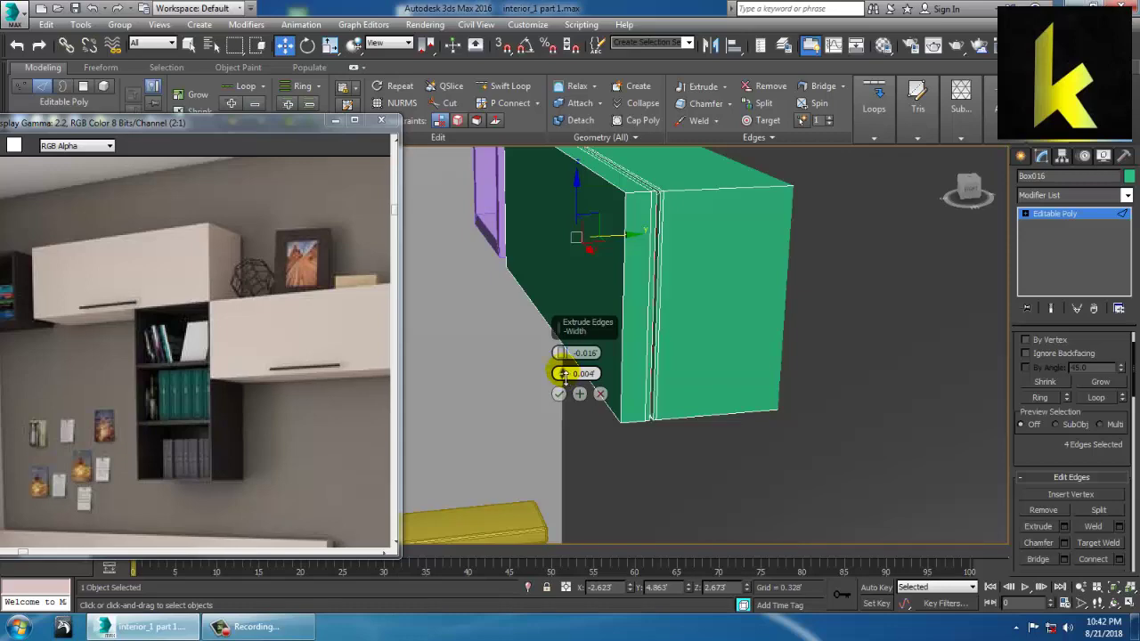
pyautogui.click(559, 394)
pyautogui.click(821, 481)
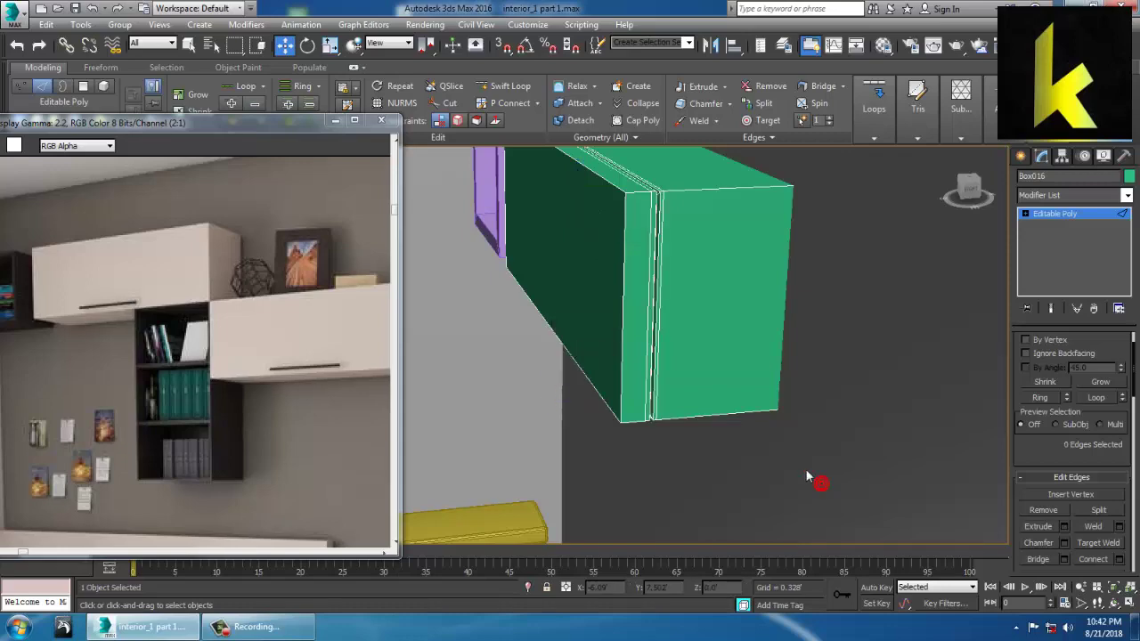
pyautogui.click(729, 354)
pyautogui.keyDown('alt'); pyautogui.moveTo(729, 354); pyautogui.dragTo(755, 353, button='middle'); pyautogui.keyUp('alt')
pyautogui.click(1060, 220)
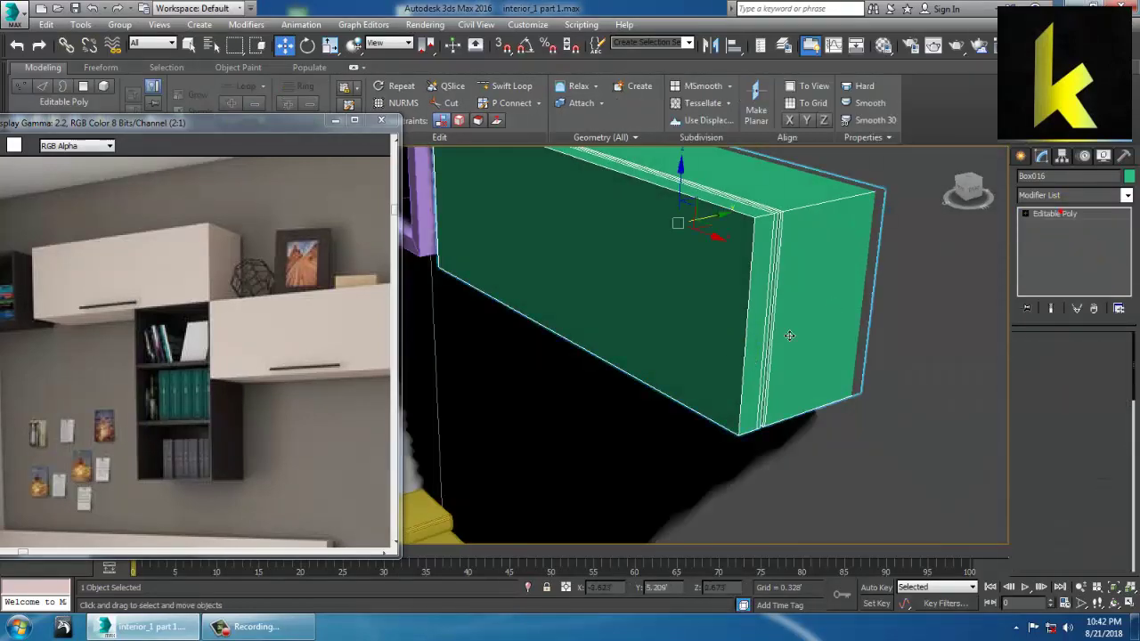
pyautogui.scroll(-5, 878, 283)
pyautogui.keyDown('alt'); pyautogui.moveTo(878, 283); pyautogui.dragTo(714, 167, button='middle'); pyautogui.keyUp('alt')
pyautogui.scroll(2, 832, 255)
pyautogui.scroll(-3, 768, 374)
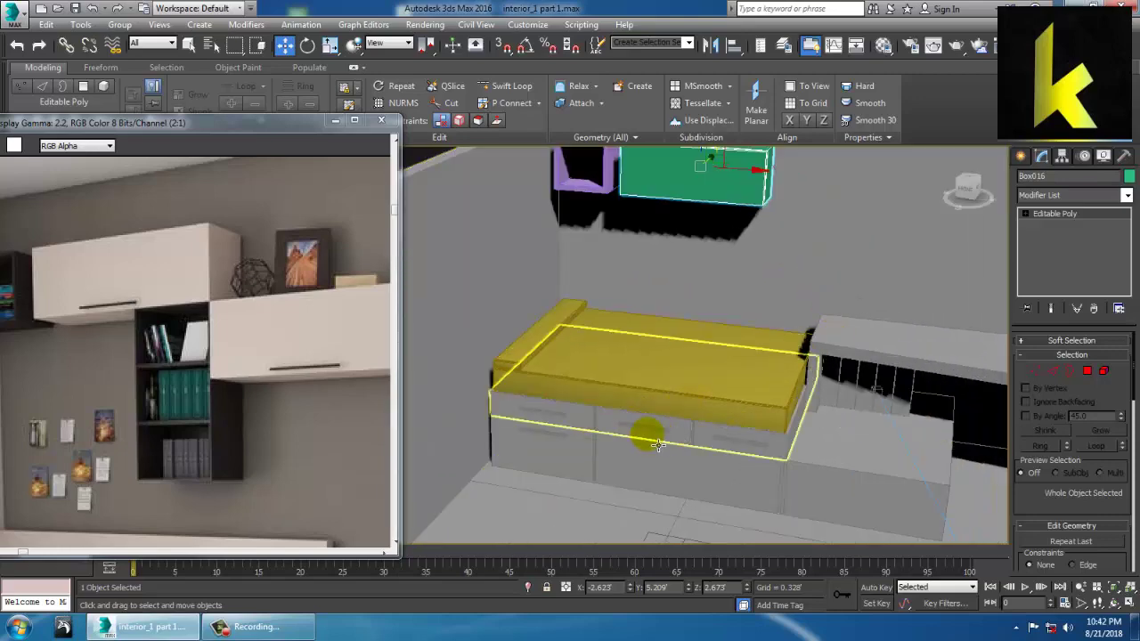
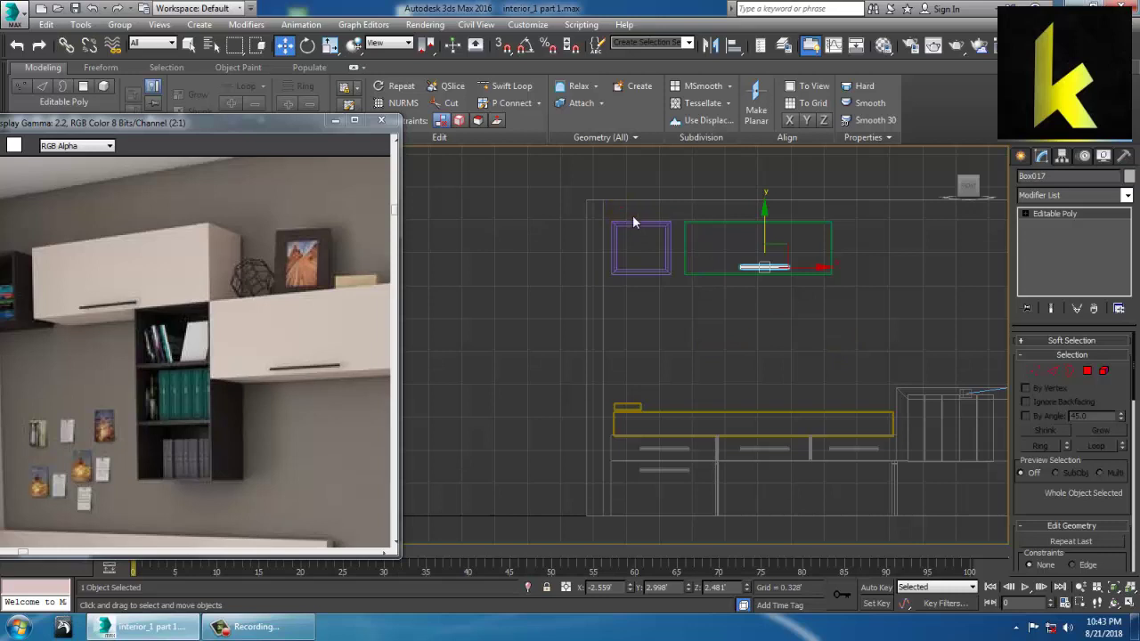
# - Raise the top vertices of the room walls slightly in the front view to make the room taller
pyautogui.moveTo(852, 307); pyautogui.dragTo(853, 308)
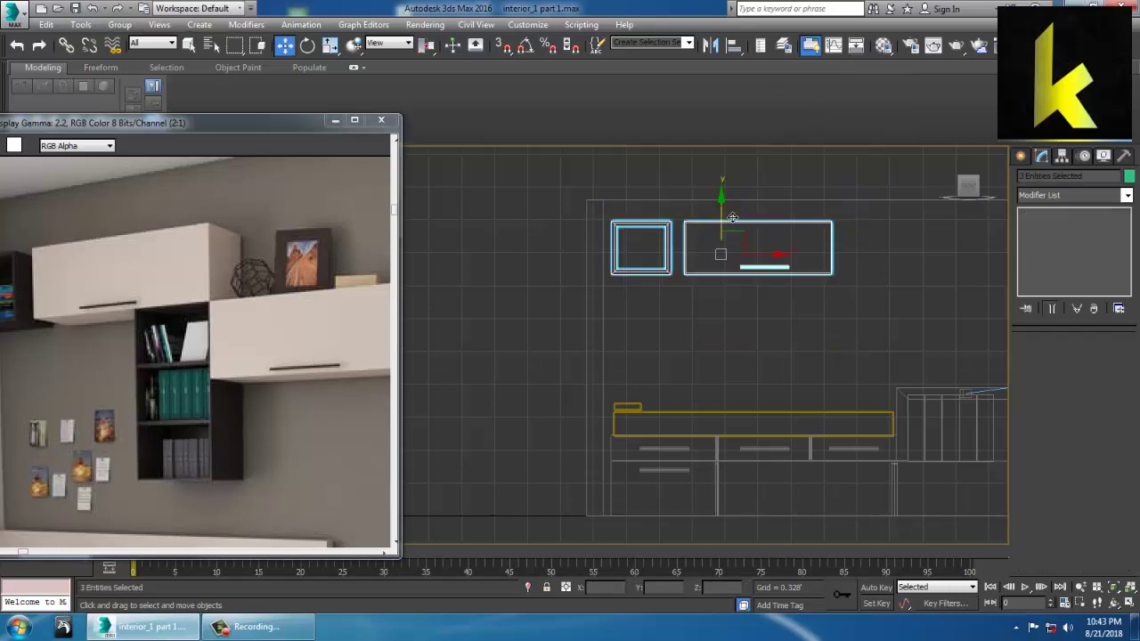
pyautogui.click(838, 200)
pyautogui.moveTo(813, 248); pyautogui.dragTo(755, 289, button='middle')
pyautogui.scroll(-4, 750, 308)
pyautogui.press('1')
pyautogui.rightClick(1087, 213)
pyautogui.click(1005, 324)
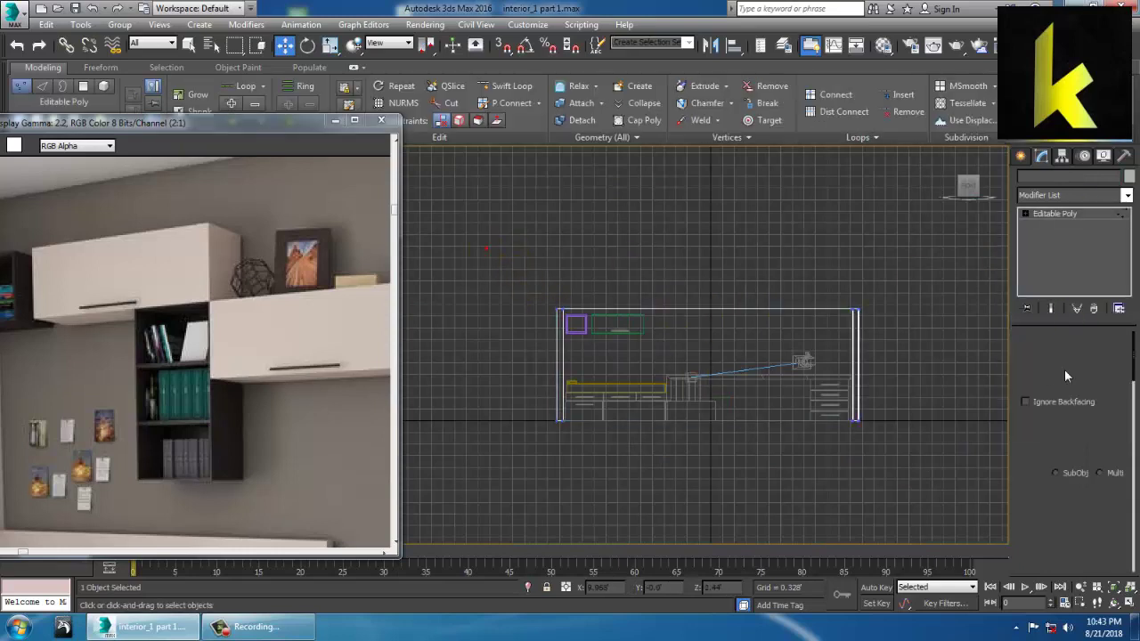
pyautogui.moveTo(720, 271); pyautogui.dragTo(718, 262)
pyautogui.click(1041, 216)
# - Move the square shelf, wall cabinet and cabinet handle together slightly upward in the front view
pyautogui.scroll(2, 625, 326)
pyautogui.moveTo(625, 326); pyautogui.dragTo(670, 299, button='middle')
pyautogui.moveTo(744, 350); pyautogui.dragTo(745, 351)
pyautogui.keyDown('alt'); pyautogui.moveTo(739, 229); pyautogui.dragTo(817, 323); pyautogui.keyUp('alt')
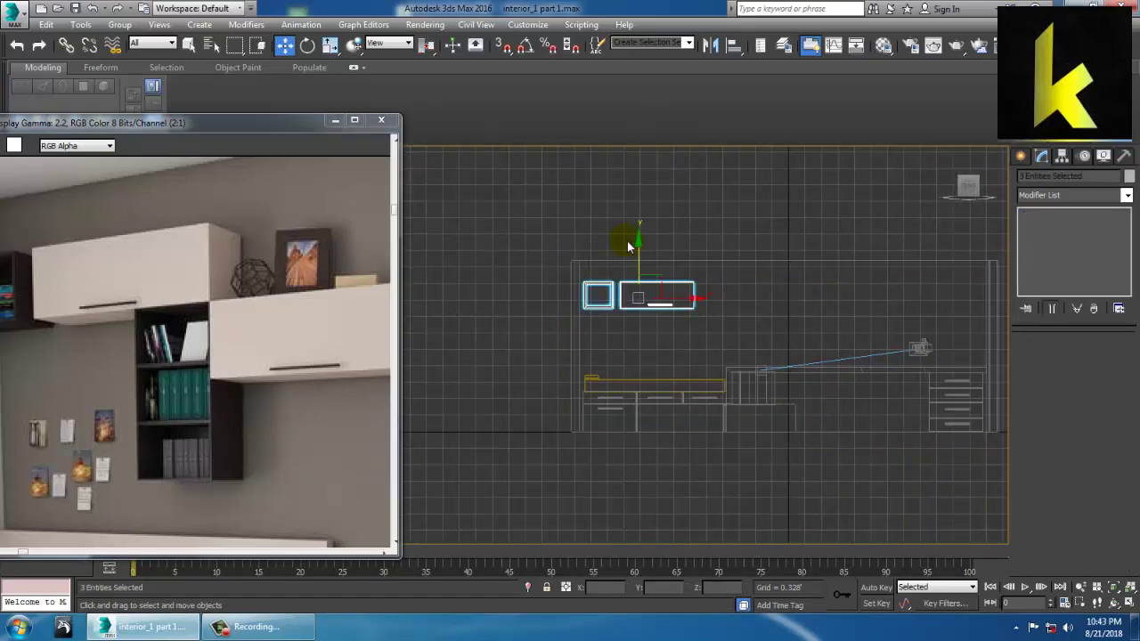
pyautogui.moveTo(641, 256); pyautogui.dragTo(642, 251)
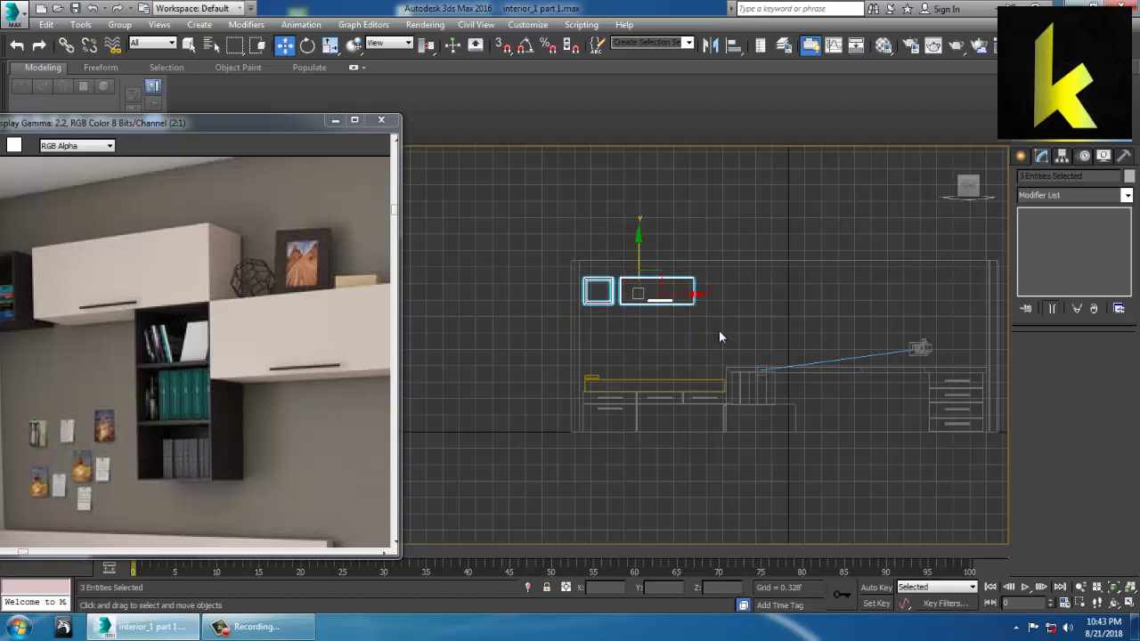
pyautogui.click(720, 335)
# - Draw an upright rectangle spline below the wall cabinet's right half, its right side aligned with the cabinet's end, as the bookshelf frame
pyautogui.scroll(6, 718, 287)
pyautogui.moveTo(726, 291)
pyautogui.mouseDown(button='middle')
pyautogui.moveTo(745, 295)
pyautogui.moveTo(736, 289)
pyautogui.mouseUp(button='middle')
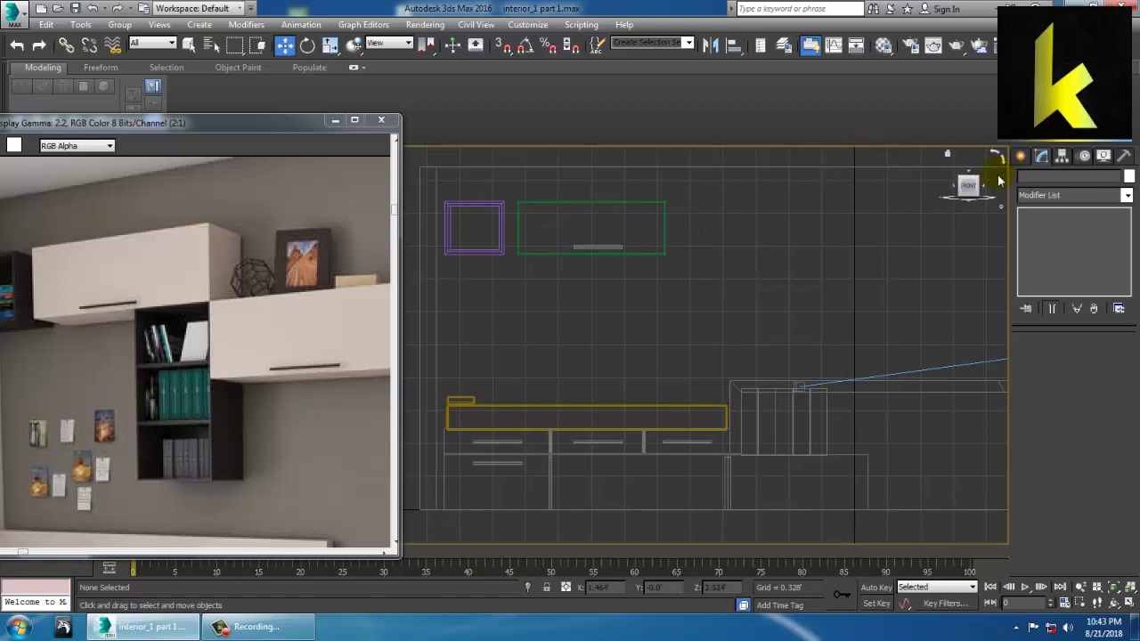
pyautogui.click(1021, 157)
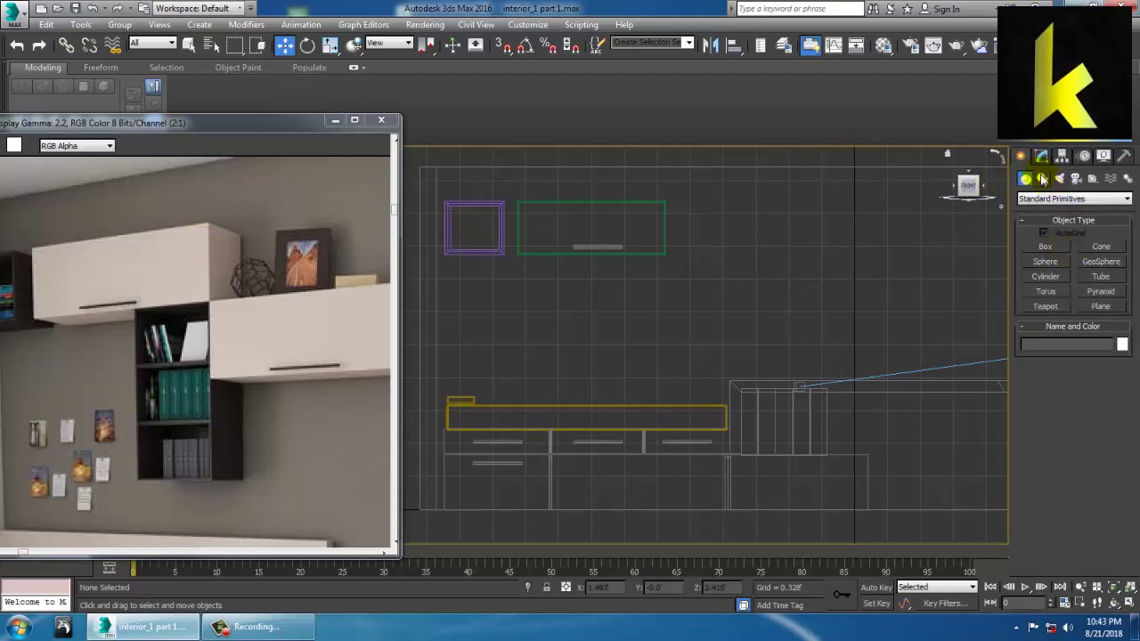
pyautogui.click(1042, 178)
pyautogui.click(1101, 259)
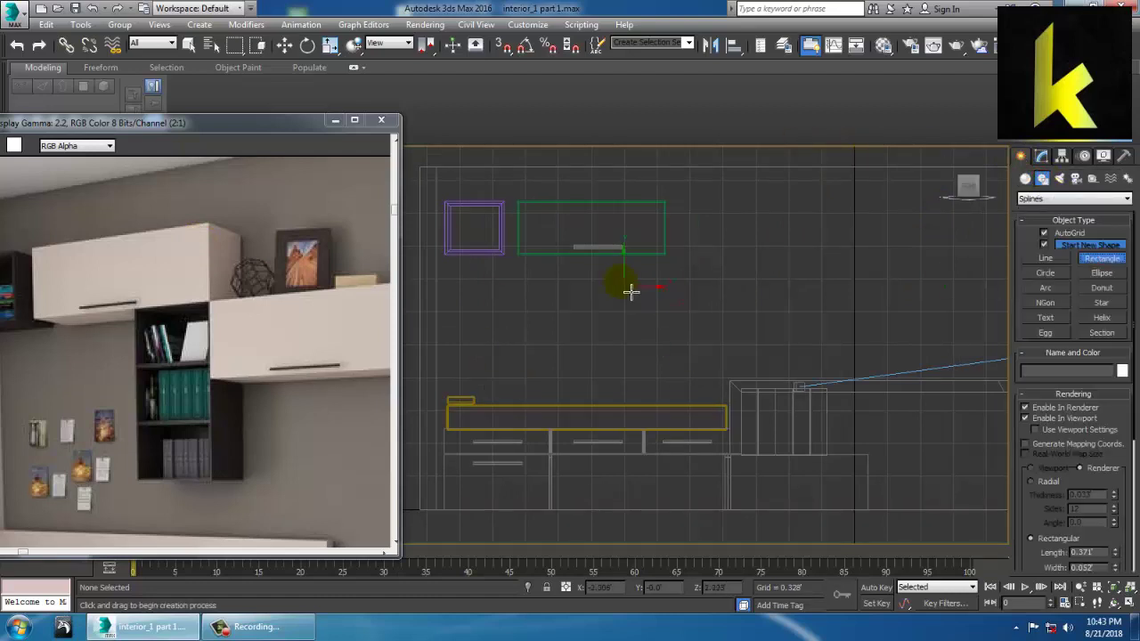
pyautogui.moveTo(599, 272); pyautogui.dragTo(672, 376)
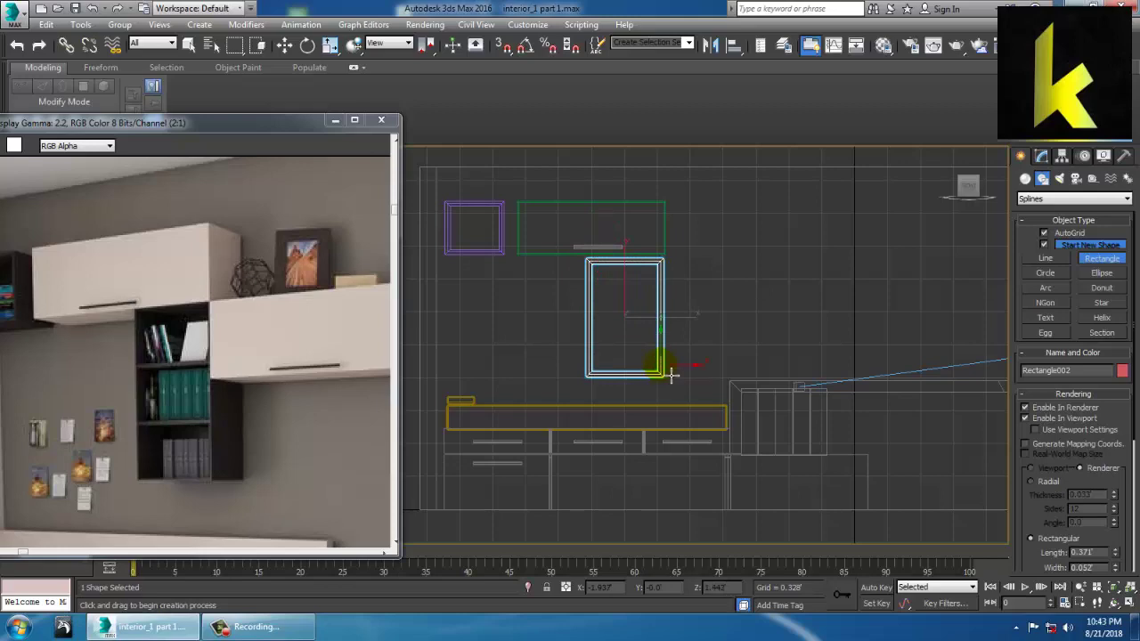
pyautogui.press('w')
pyautogui.press('p')
pyautogui.moveTo(663, 371)
pyautogui.keyDown('alt'); pyautogui.mouseDown(button='middle')
pyautogui.moveTo(822, 430)
pyautogui.moveTo(734, 386)
pyautogui.mouseUp(button='middle'); pyautogui.keyUp('alt')
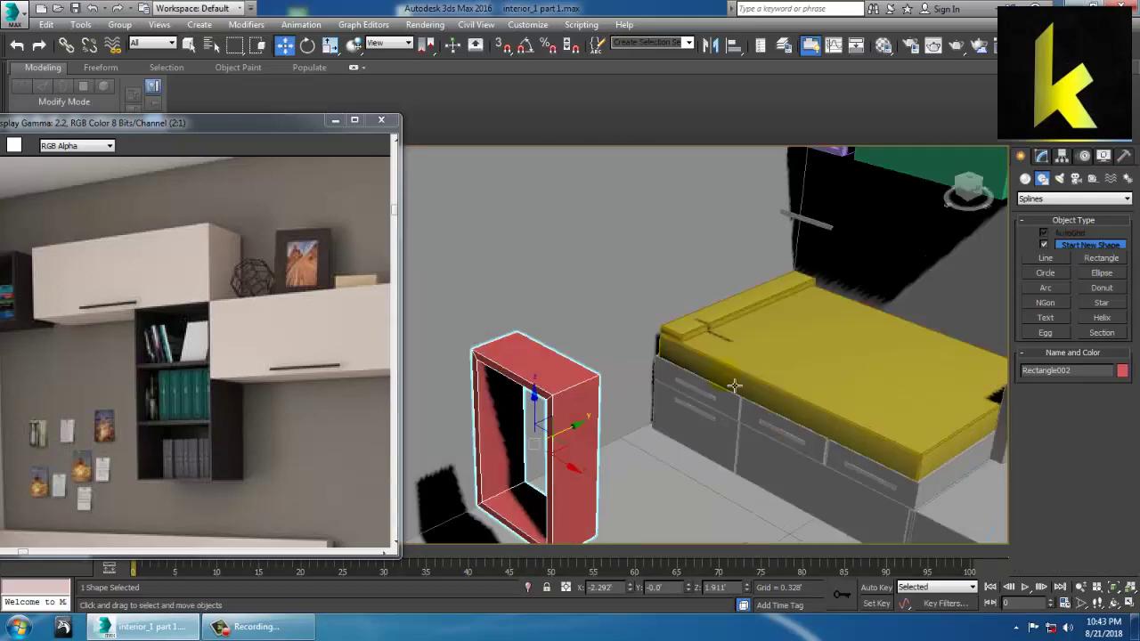
# - Move the bookshelf frame 4.914' along Y to the back wall beneath the green wall cabinet
pyautogui.moveTo(581, 439); pyautogui.dragTo(979, 359)
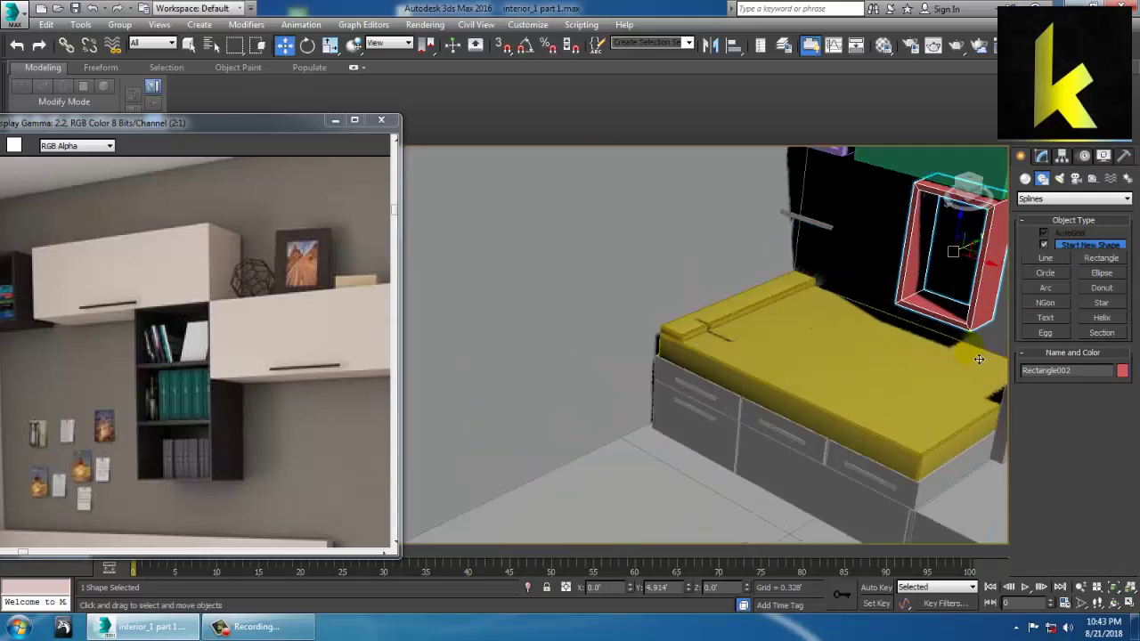
pyautogui.moveTo(894, 346); pyautogui.dragTo(710, 443, button='middle')
# - Move the handle floating in front of the wall back onto the lower front face of the green wall cabinet
pyautogui.click(593, 350)
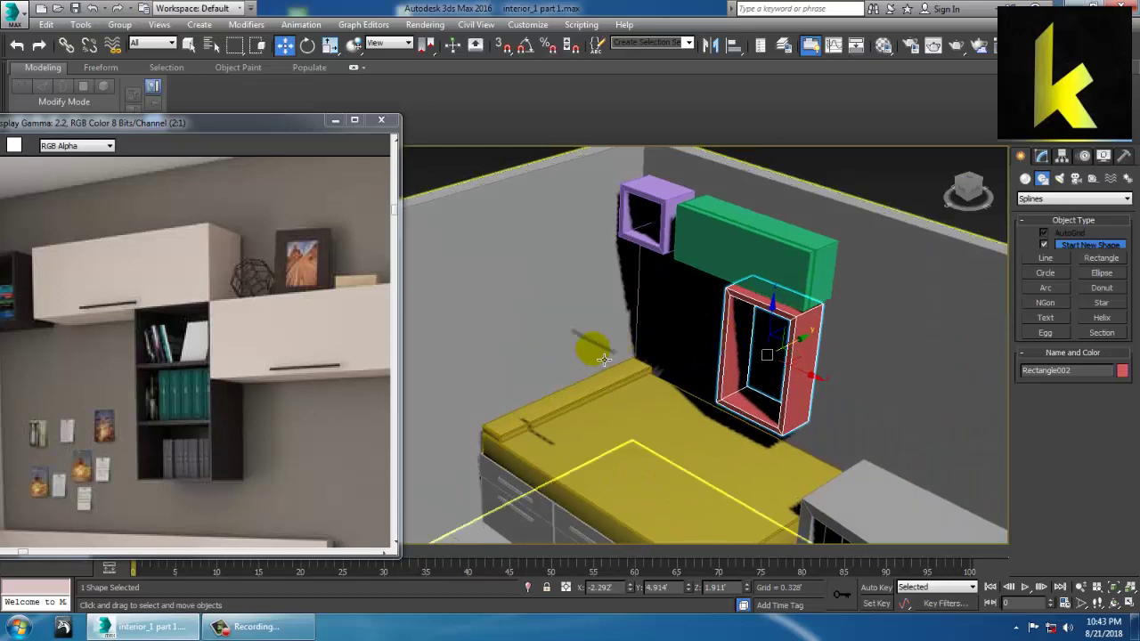
pyautogui.click(595, 343)
pyautogui.moveTo(595, 343); pyautogui.dragTo(780, 310)
pyautogui.scroll(5, 780, 310)
pyautogui.keyDown('alt'); pyautogui.moveTo(780, 310); pyautogui.dragTo(746, 294, button='middle'); pyautogui.keyUp('alt')
pyautogui.scroll(-2, 788, 332)
pyautogui.moveTo(727, 309)
pyautogui.mouseDown()
pyautogui.moveTo(694, 327)
pyautogui.moveTo(705, 330)
pyautogui.mouseUp()
pyautogui.keyDown('alt'); pyautogui.moveTo(704, 331); pyautogui.dragTo(790, 308, button='middle'); pyautogui.keyUp('alt')
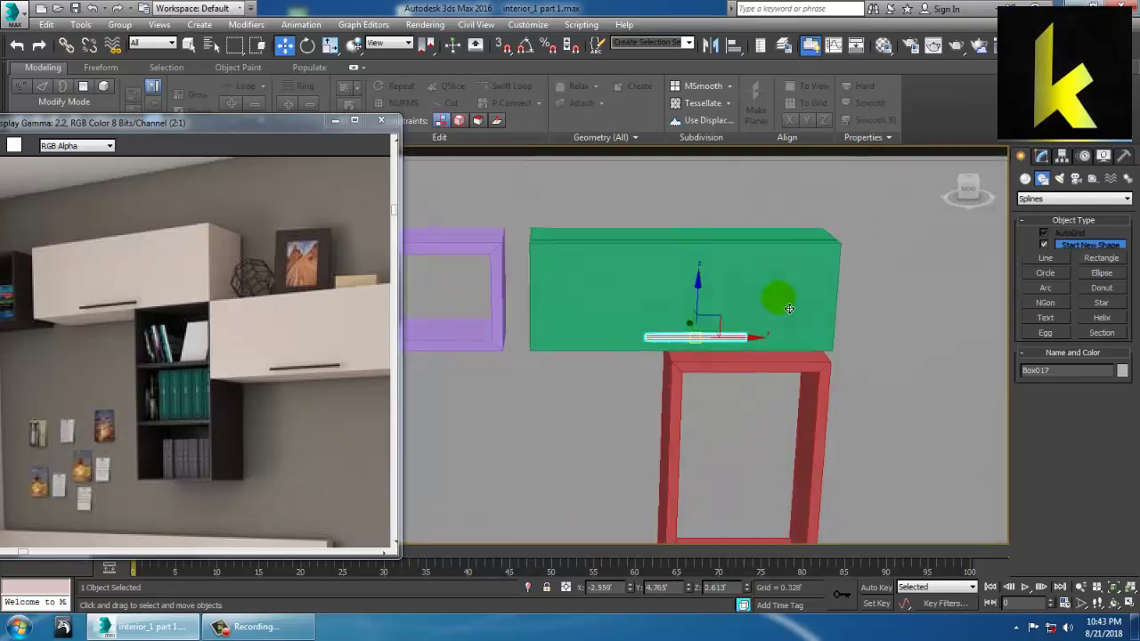
pyautogui.moveTo(730, 338)
pyautogui.keyDown('alt'); pyautogui.mouseDown(button='middle')
pyautogui.moveTo(765, 379)
pyautogui.moveTo(746, 377)
pyautogui.moveTo(763, 402)
pyautogui.moveTo(728, 352)
pyautogui.mouseUp(button='middle'); pyautogui.keyUp('alt')
# - Move the bookshelf frame back in the top view until its rear lines up with the rear of the wall cabinet
pyautogui.click(771, 405)
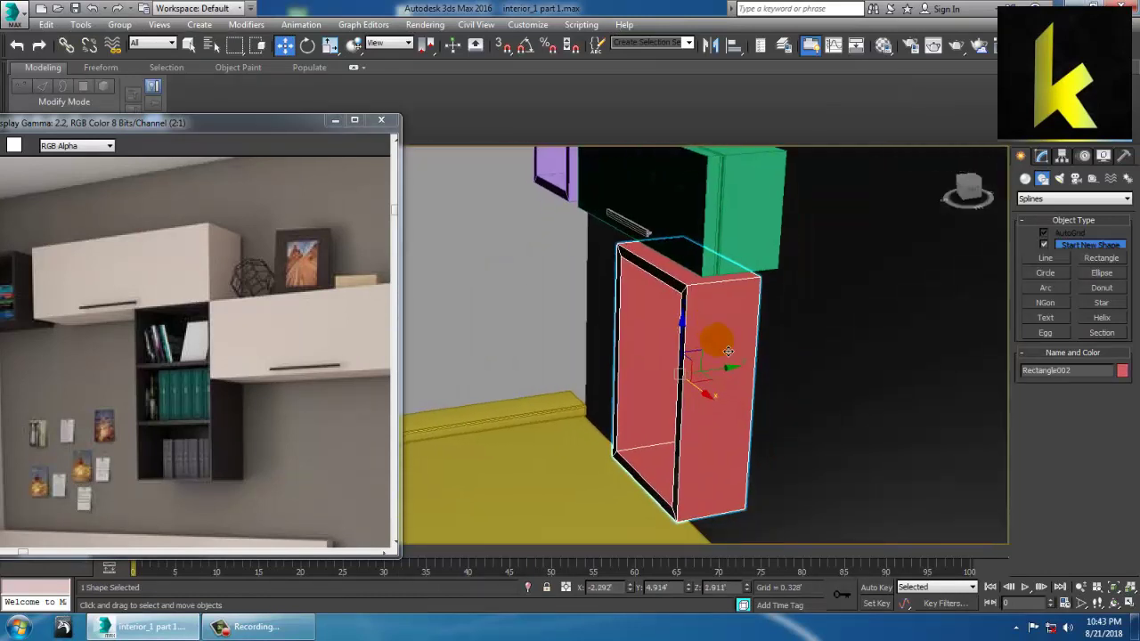
pyautogui.click(1043, 158)
pyautogui.moveTo(1114, 502)
pyautogui.mouseDown()
pyautogui.moveTo(1119, 487)
pyautogui.moveTo(1133, 509)
pyautogui.mouseUp()
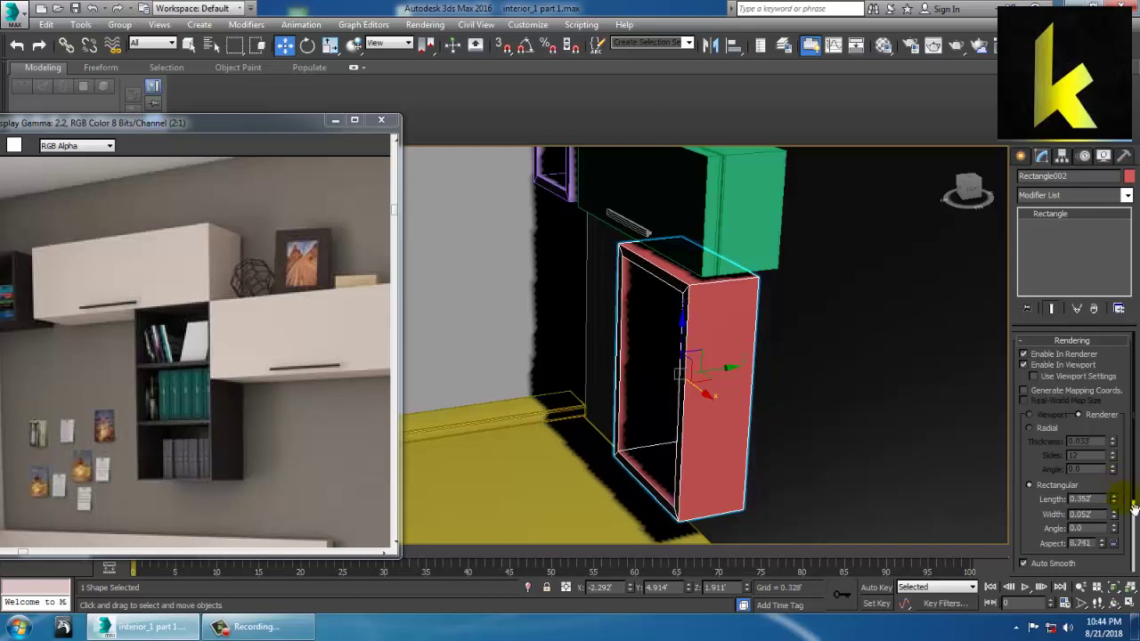
pyautogui.hotkey('alt', 'w')
pyautogui.middleClick(420, 268)
pyautogui.hotkey('alt', 'w')
pyautogui.moveTo(518, 273); pyautogui.dragTo(637, 298, button='middle')
pyautogui.scroll(-4, 637, 297)
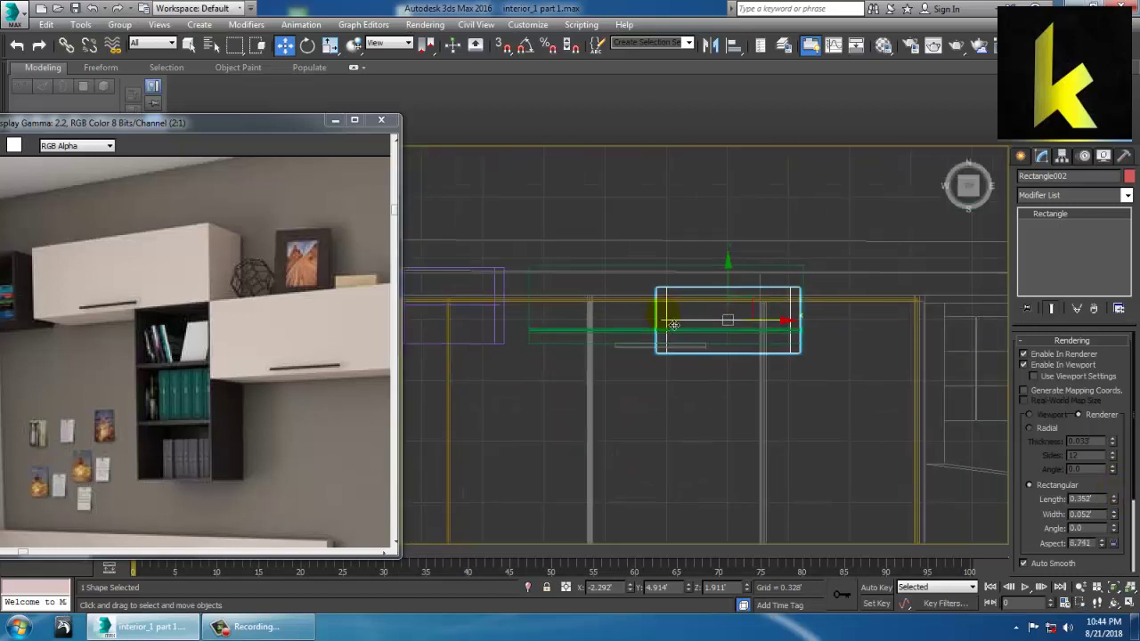
pyautogui.scroll(2, 671, 319)
pyautogui.moveTo(764, 281); pyautogui.dragTo(766, 253)
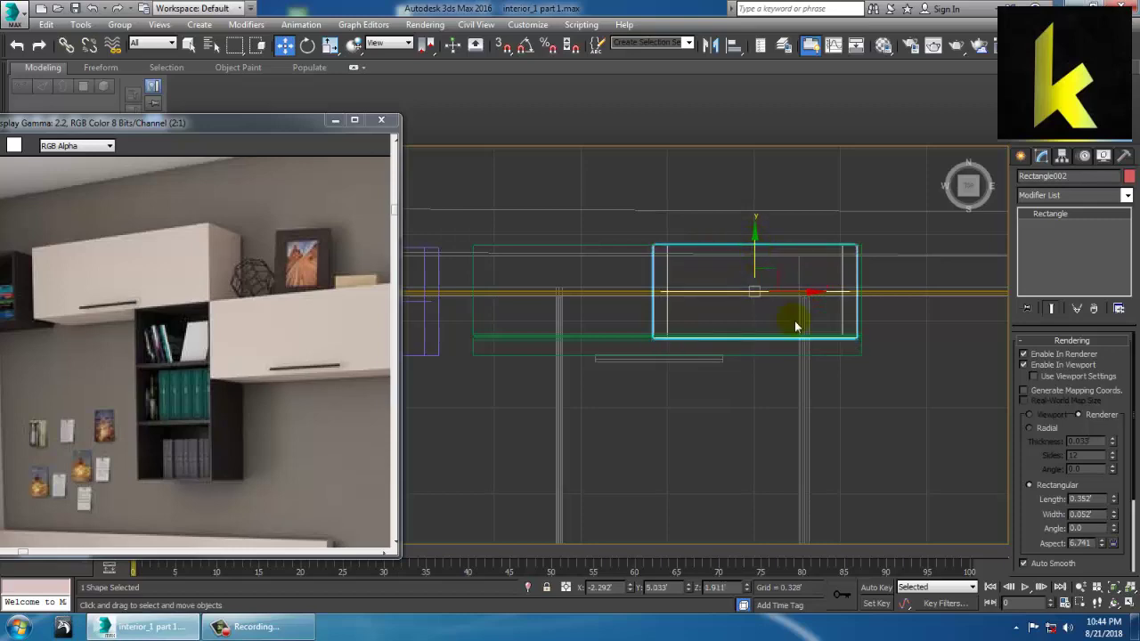
# - Set the bookshelf frame's rectangular rendering length to 0.441' and shift the frame slightly forward along Y
pyautogui.hotkey('alt', 'w')
pyautogui.middleClick(875, 364)
pyautogui.hotkey('alt', 'w')
pyautogui.moveTo(812, 387)
pyautogui.keyDown('alt'); pyautogui.mouseDown(button='middle')
pyautogui.moveTo(799, 392)
pyautogui.moveTo(830, 387)
pyautogui.moveTo(824, 374)
pyautogui.mouseUp(button='middle'); pyautogui.keyUp('alt')
pyautogui.moveTo(1118, 506); pyautogui.dragTo(1114, 486)
pyautogui.moveTo(885, 412)
pyautogui.keyDown('alt'); pyautogui.mouseDown(button='middle')
pyautogui.moveTo(810, 385)
pyautogui.moveTo(809, 363)
pyautogui.moveTo(784, 377)
pyautogui.moveTo(591, 369)
pyautogui.moveTo(601, 340)
pyautogui.moveTo(563, 330)
pyautogui.mouseUp(button='middle'); pyautogui.keyUp('alt')
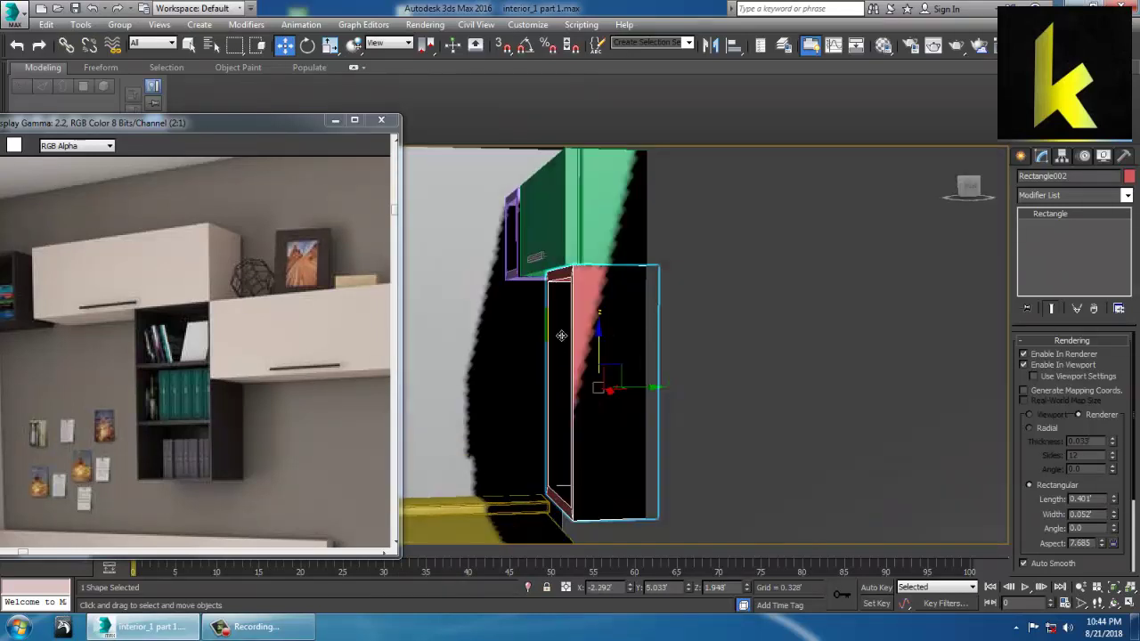
pyautogui.click(1112, 499)
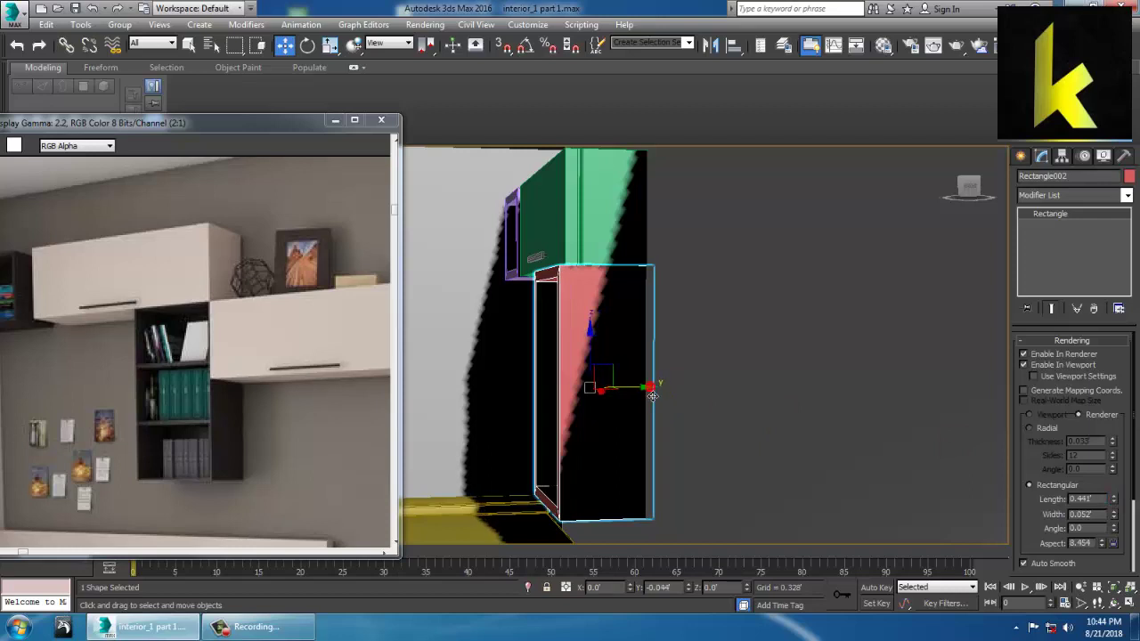
pyautogui.moveTo(660, 397)
pyautogui.keyDown('alt'); pyautogui.mouseDown(button='middle')
pyautogui.moveTo(710, 374)
pyautogui.moveTo(688, 353)
pyautogui.mouseUp(button='middle'); pyautogui.keyUp('alt')
# - Convert the bookshelf frame to an editable poly
pyautogui.rightClick(692, 301)
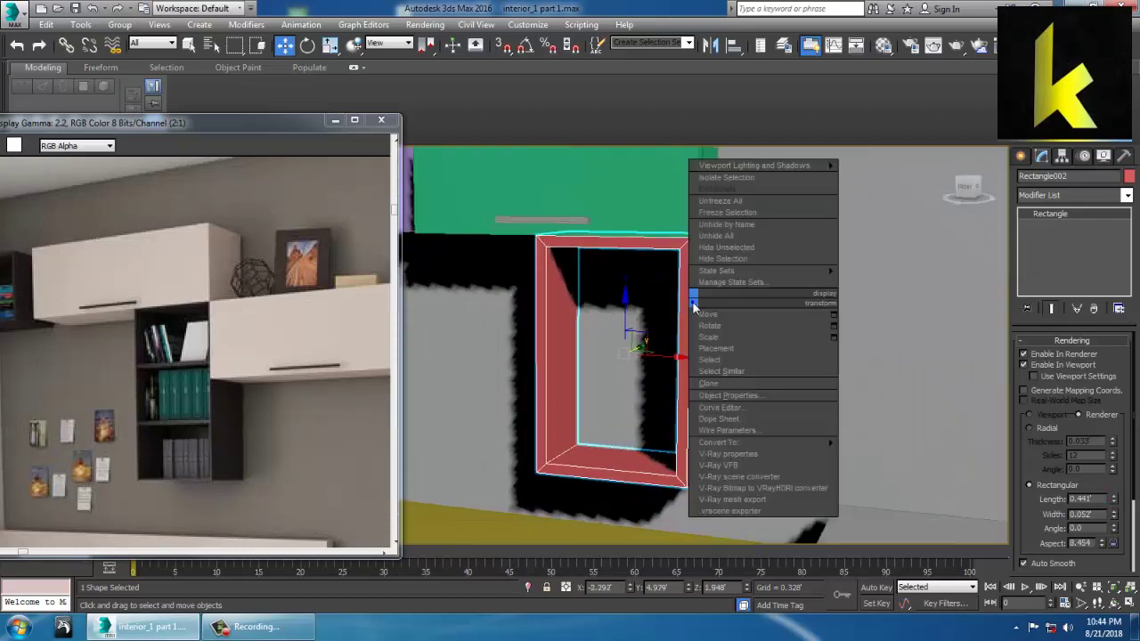
pyautogui.moveTo(824, 443)
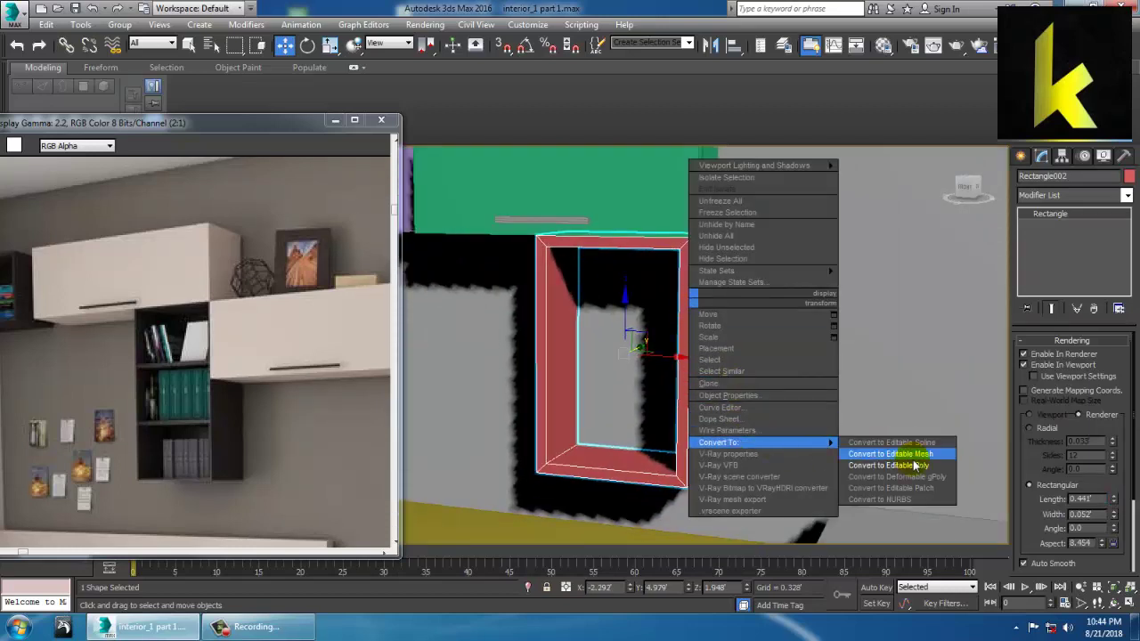
pyautogui.click(915, 466)
# - Select the eight vertical edges of the bookshelf frame's two sides in the front view
pyautogui.hotkey('alt', 'w')
pyautogui.hotkey('alt', 'w')
pyautogui.moveTo(790, 284); pyautogui.dragTo(859, 293, button='middle')
pyautogui.scroll(3, 772, 305)
pyautogui.click(1059, 376)
pyautogui.moveTo(442, 339); pyautogui.dragTo(913, 357)
pyautogui.scroll(-4, 1081, 526)
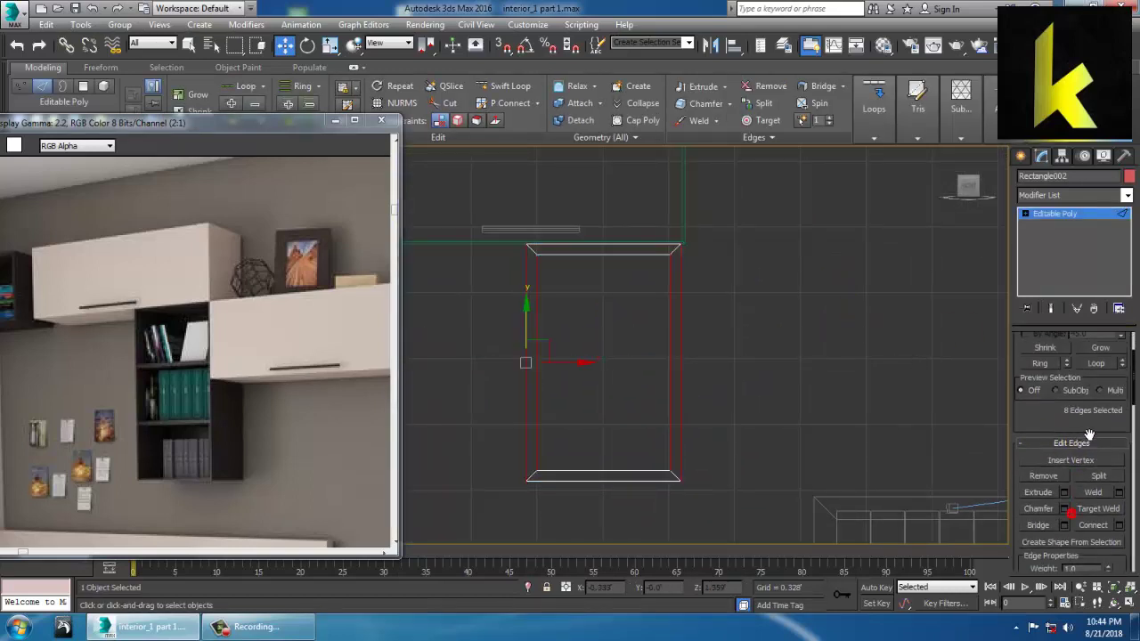
pyautogui.click(1119, 478)
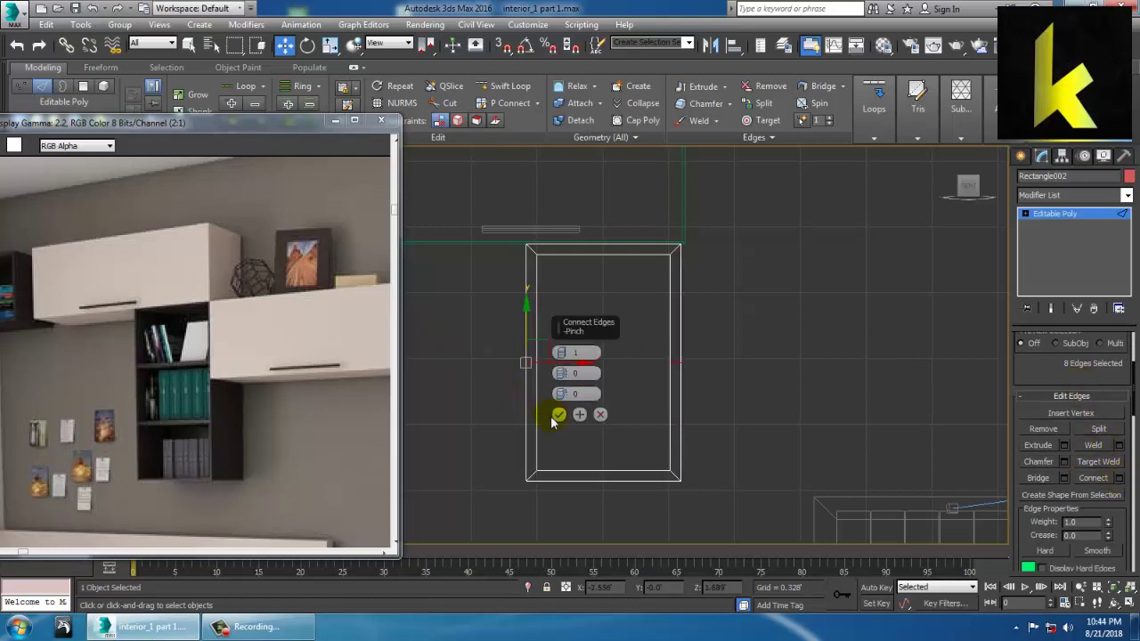
pyautogui.click(561, 352)
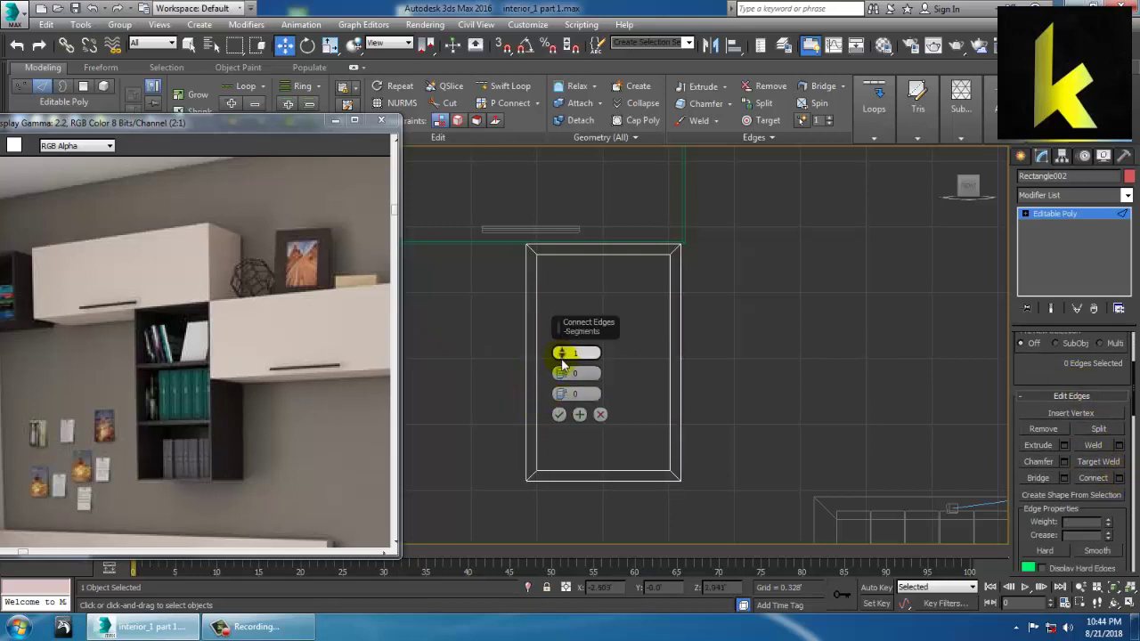
pyautogui.click(601, 414)
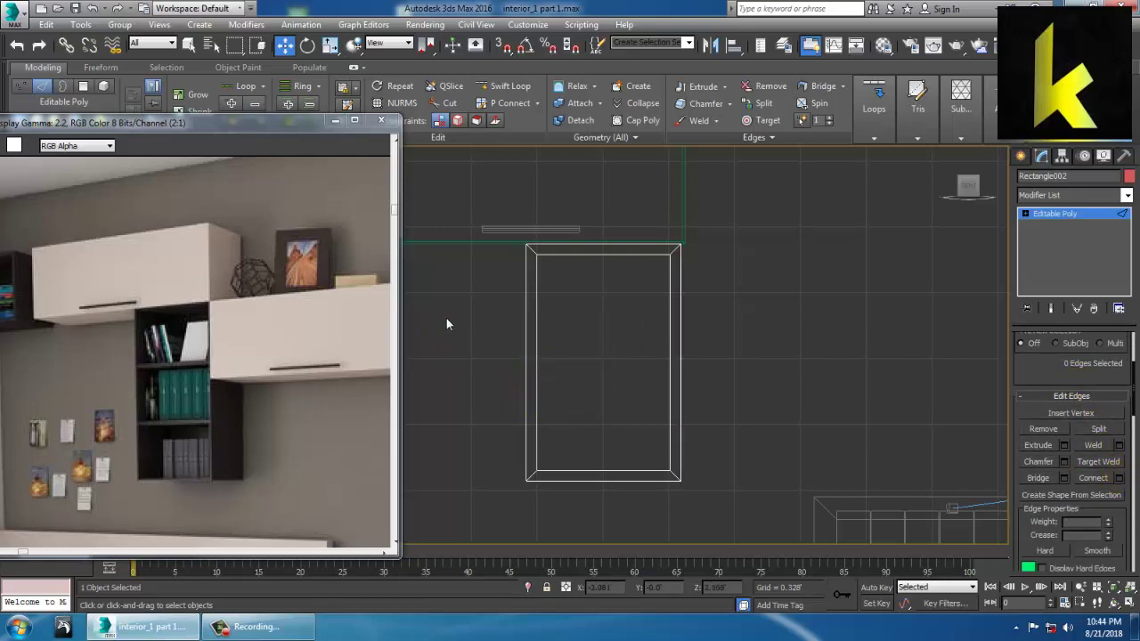
# - Connect the frame's vertical side edges with 2 segments and flatten both new vertex rows so they are level
pyautogui.click(1121, 480)
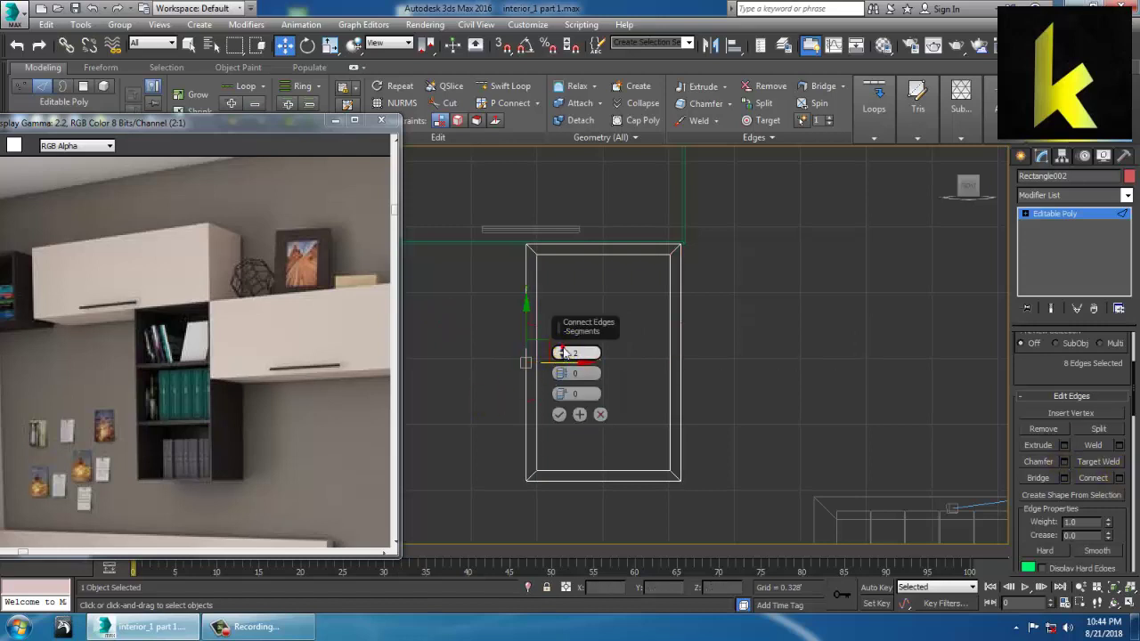
pyautogui.click(559, 414)
pyautogui.press('1')
pyautogui.moveTo(466, 287); pyautogui.dragTo(758, 359)
pyautogui.press('r')
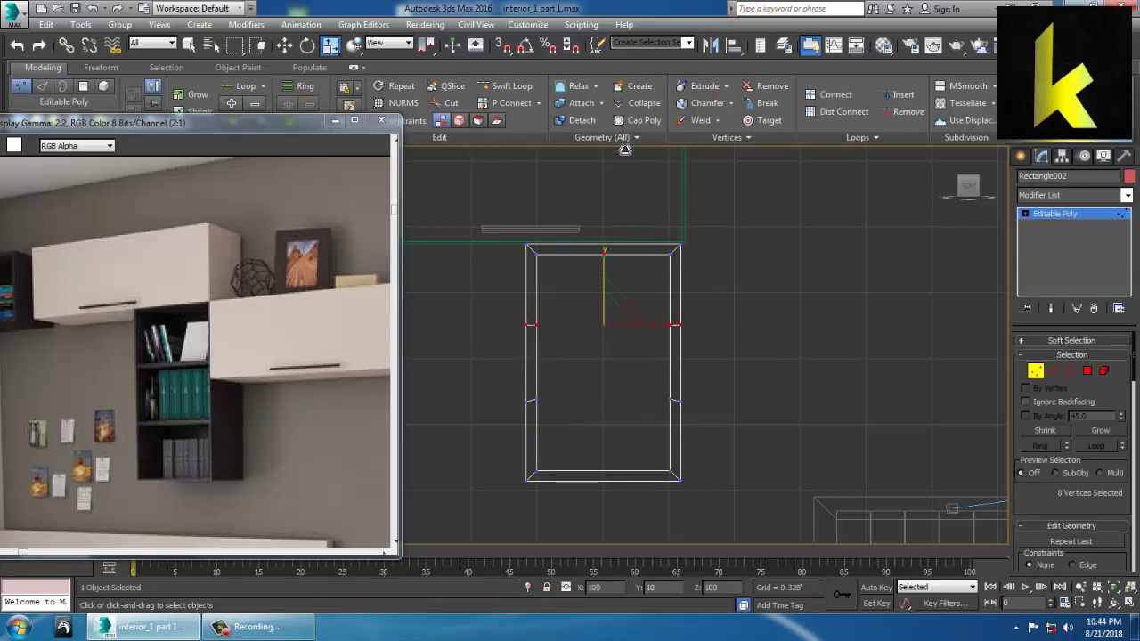
pyautogui.moveTo(818, 434); pyautogui.dragTo(818, 434)
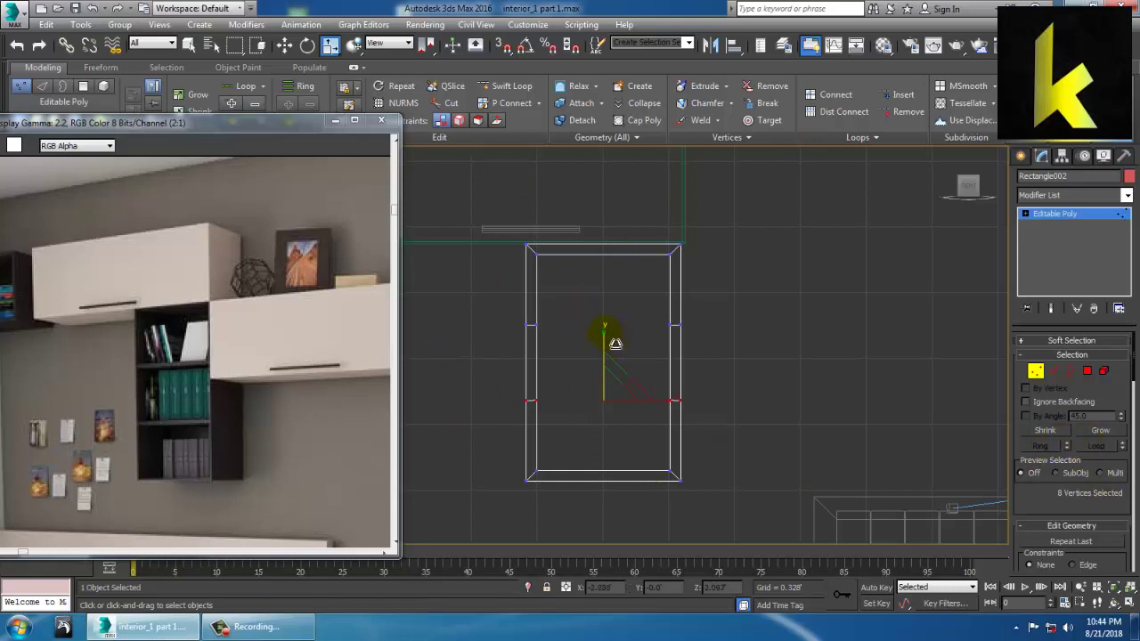
# - Move the lower vertex row up close to the upper one and raise both rows slightly to mark the upper shelf
pyautogui.press('w')
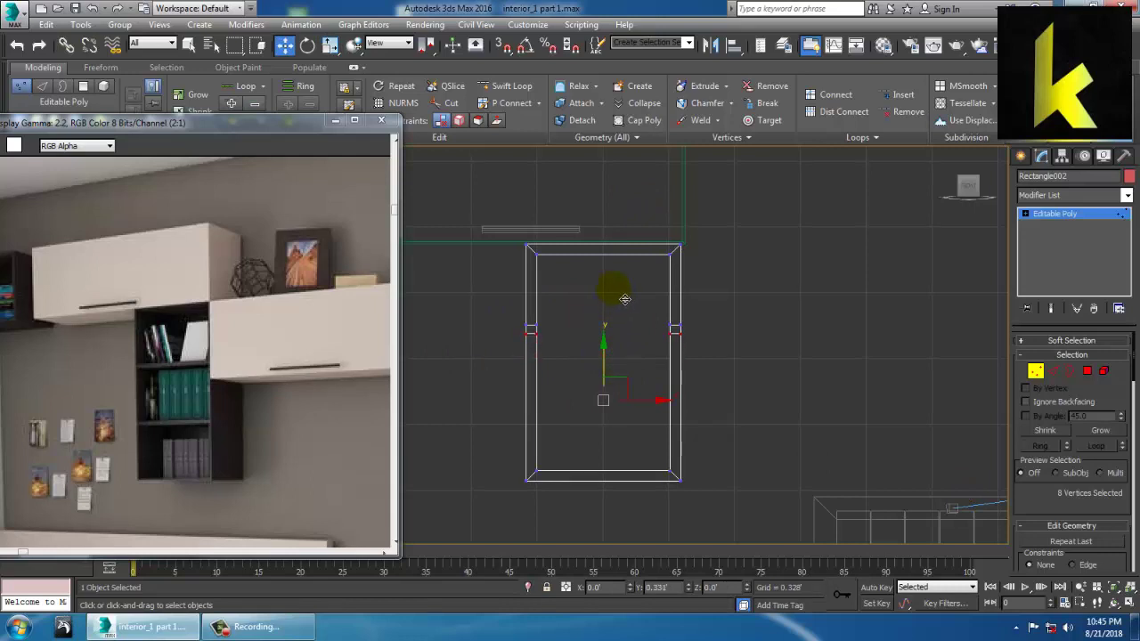
pyautogui.moveTo(439, 300); pyautogui.dragTo(690, 335)
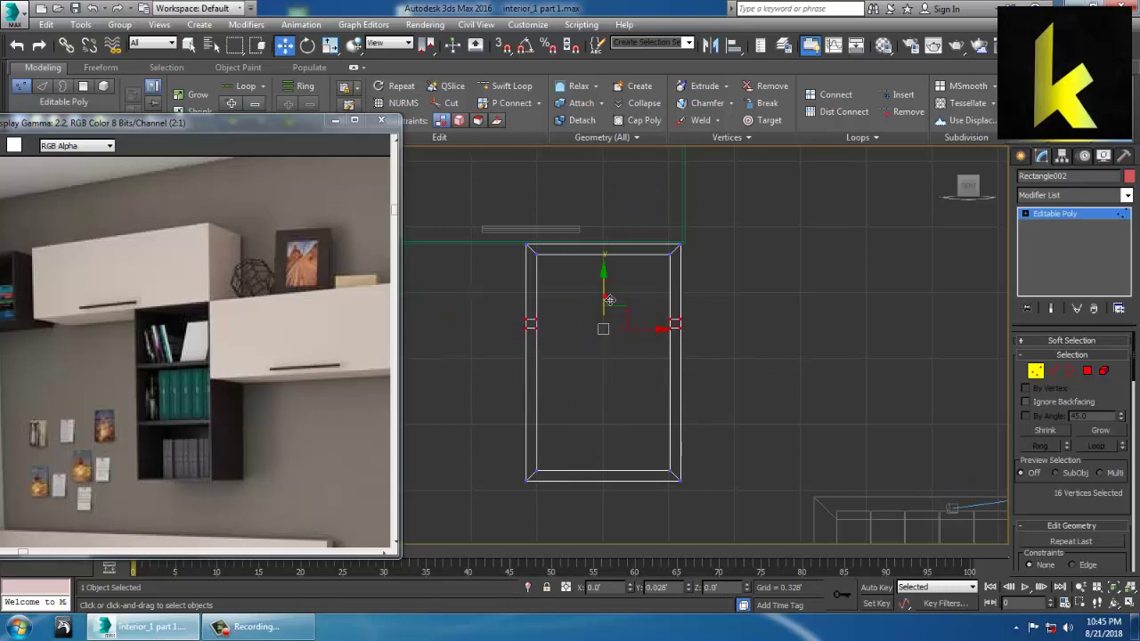
pyautogui.moveTo(611, 297); pyautogui.dragTo(611, 285)
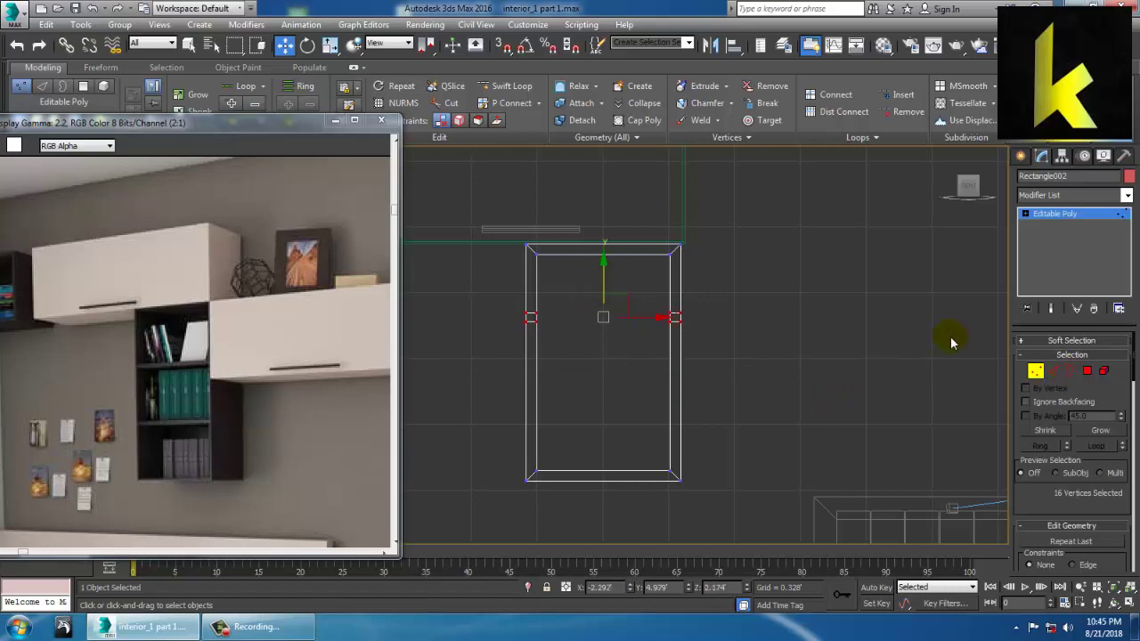
# - Connect the vertical side edges below the upper shelf position with 2 segments and flatten both new vertex rows
pyautogui.click(1052, 371)
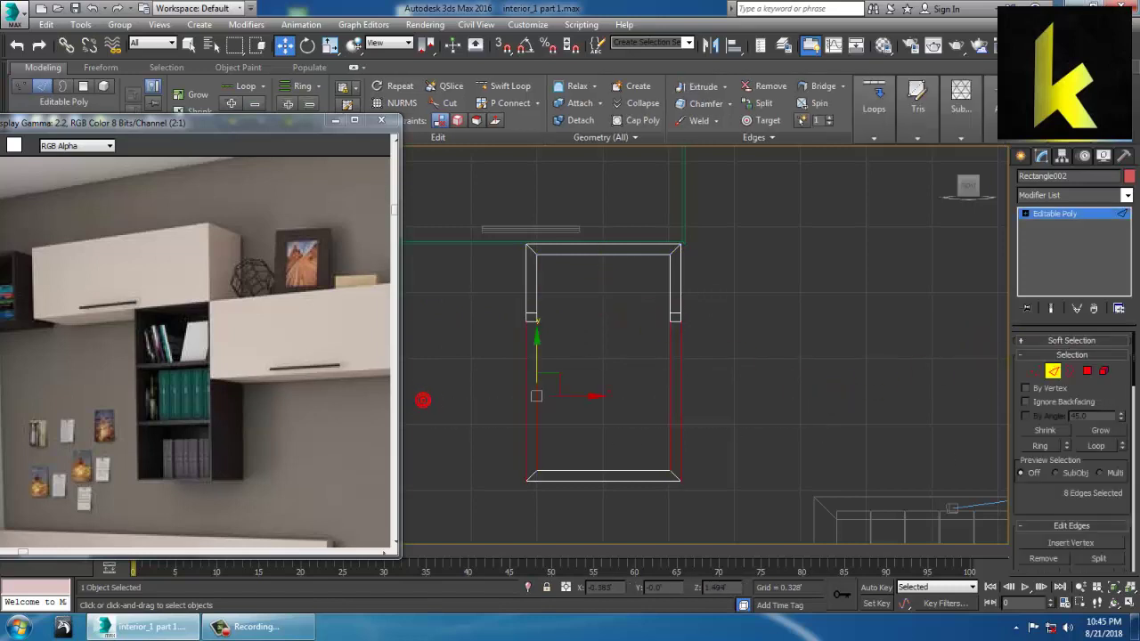
pyautogui.scroll(-3, 1112, 511)
pyautogui.click(1119, 485)
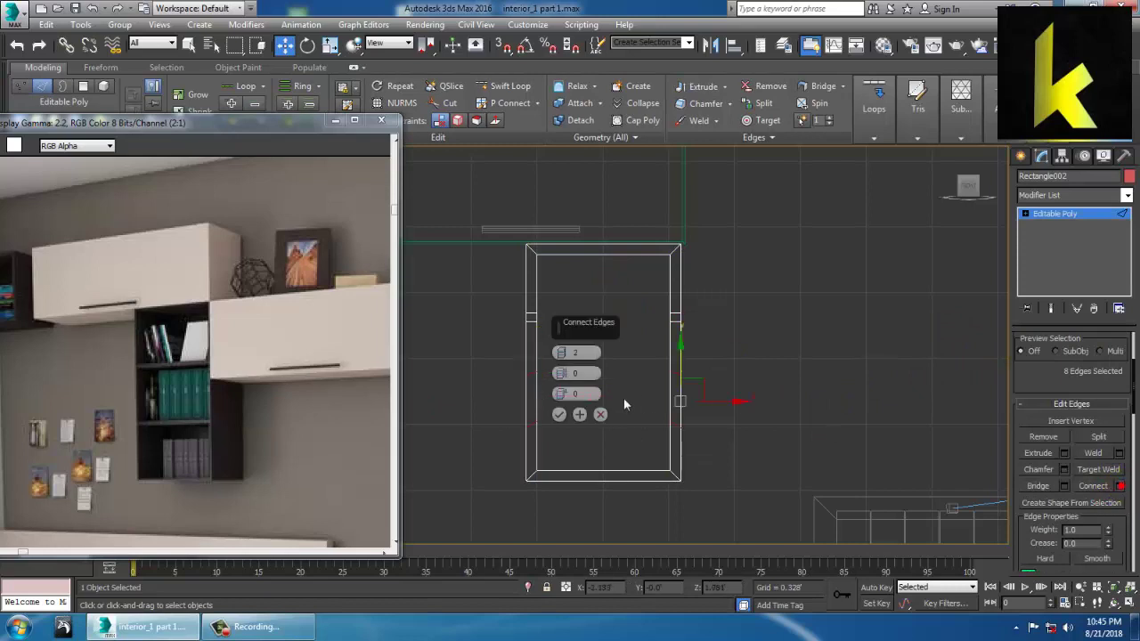
pyautogui.click(556, 417)
pyautogui.press('1')
pyautogui.moveTo(483, 354); pyautogui.dragTo(663, 389)
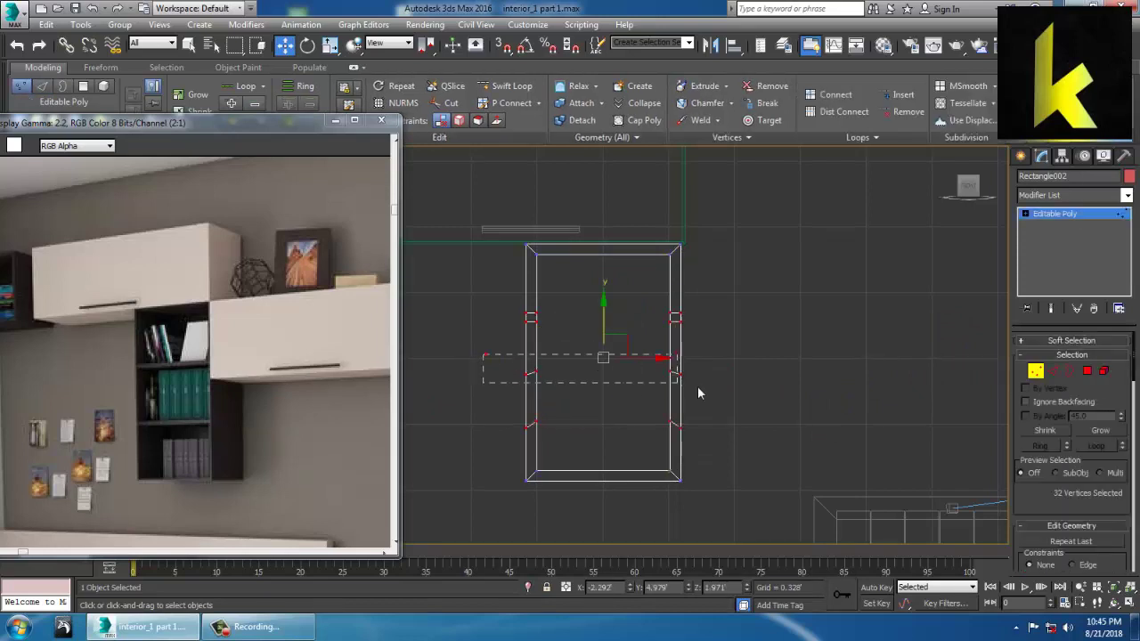
pyautogui.press('r')
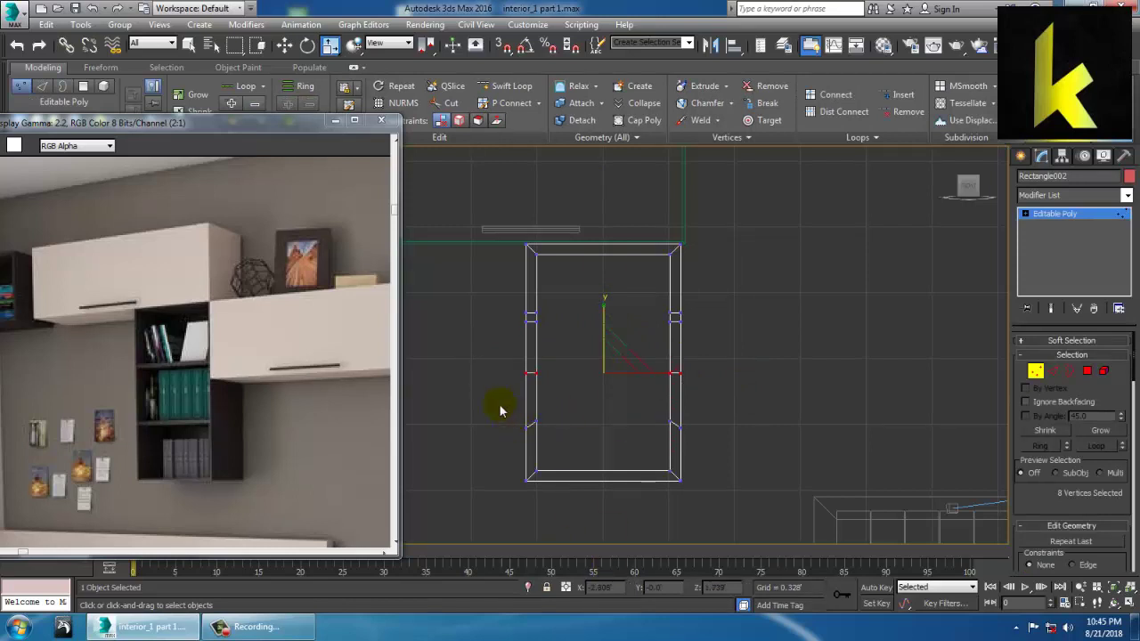
pyautogui.moveTo(732, 453); pyautogui.dragTo(733, 450)
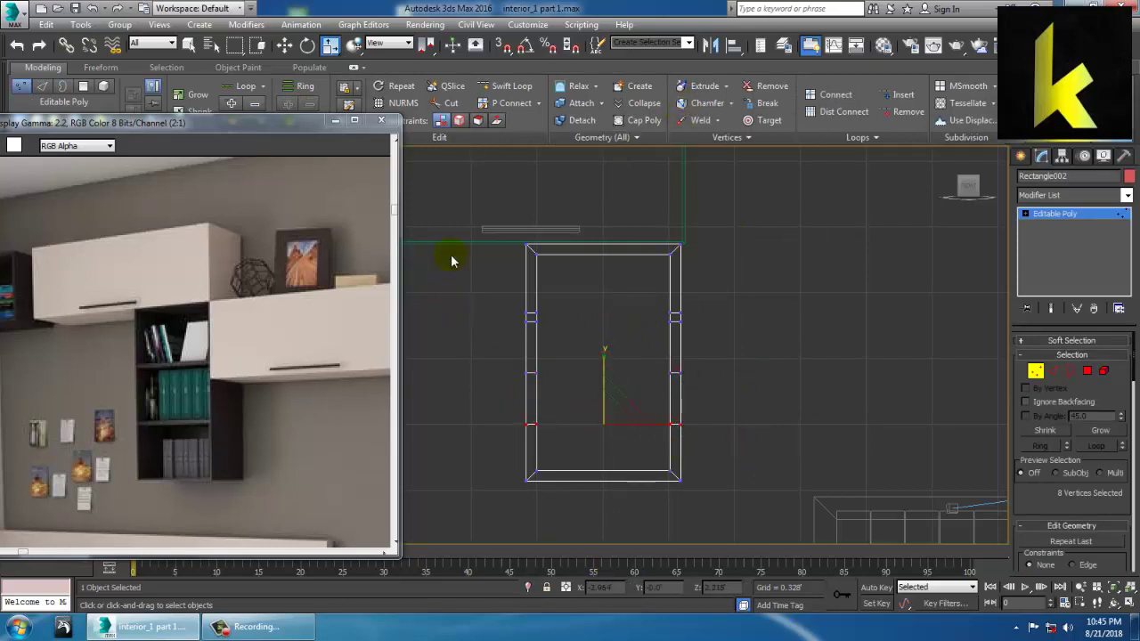
# - Move the two new vertex rows close together, midway below the upper shelf position, to mark the lower shelf
pyautogui.press('w')
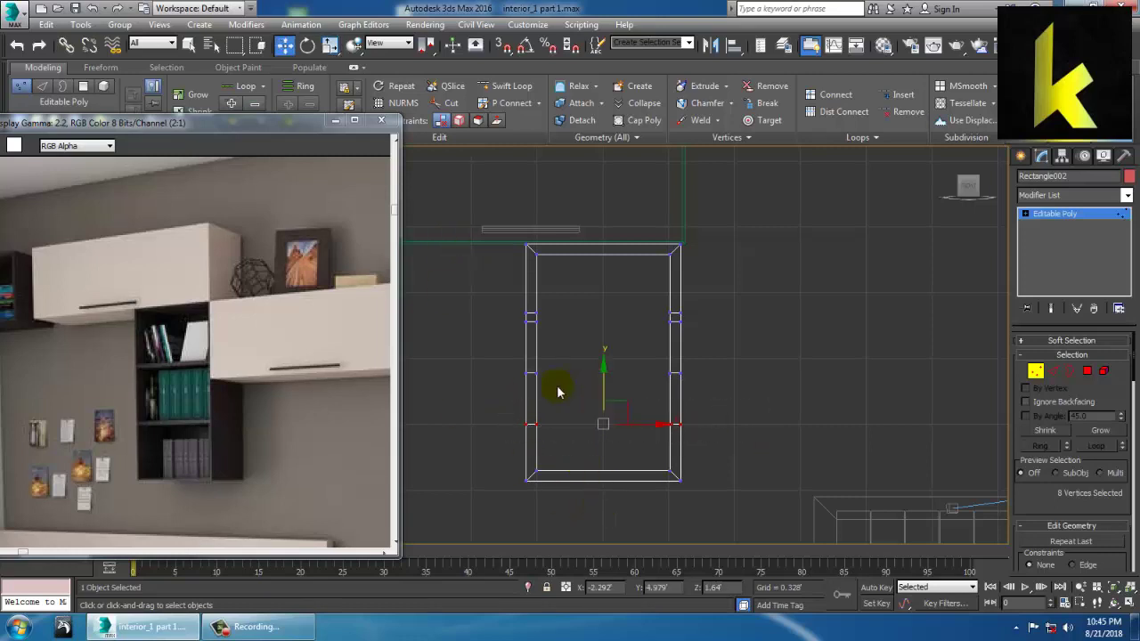
pyautogui.click(609, 372)
pyautogui.moveTo(692, 400); pyautogui.dragTo(693, 400)
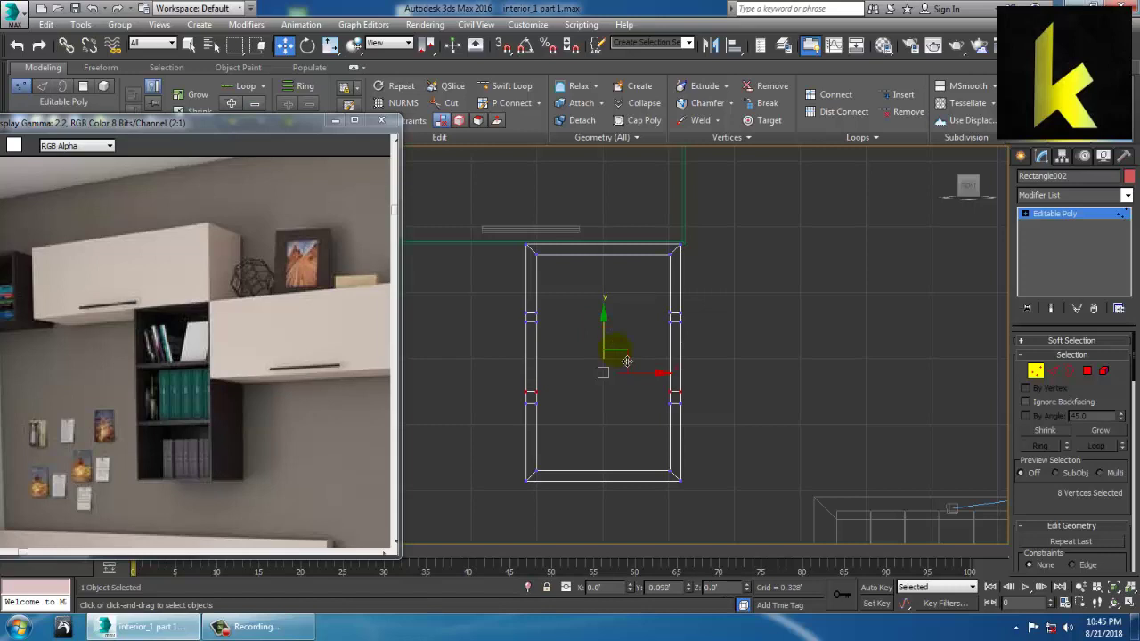
# - Bridge the two narrow inner side polygons at the upper shelf position to form the upper shelf
pyautogui.hotkey('alt', 'w')
pyautogui.middleClick(709, 430)
pyautogui.hotkey('alt', 'w')
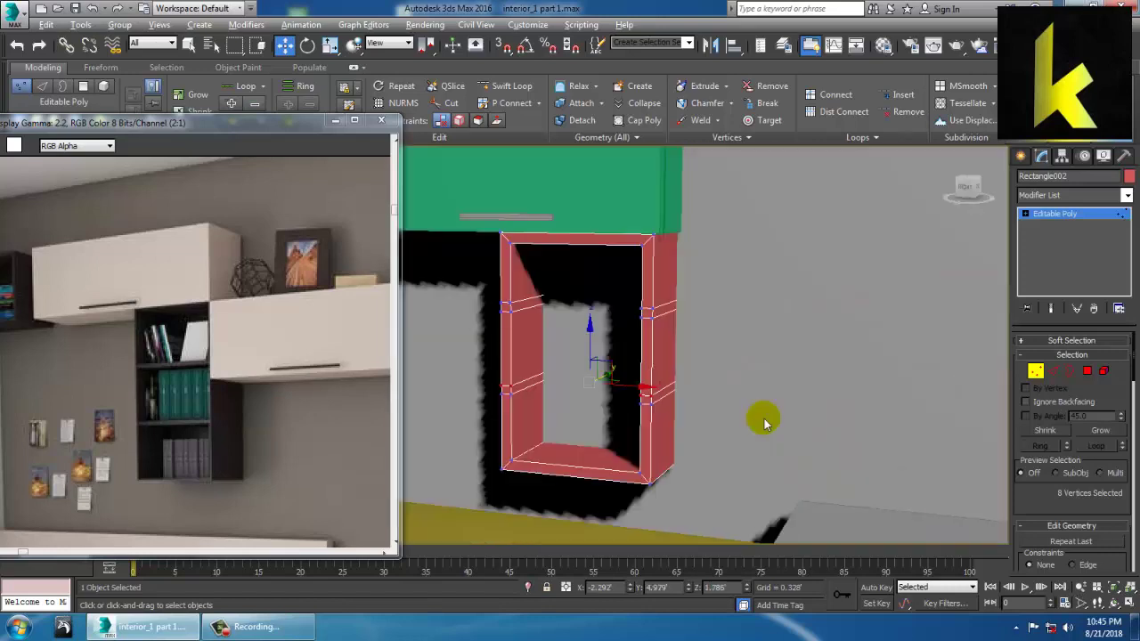
pyautogui.keyDown('alt'); pyautogui.moveTo(771, 426); pyautogui.dragTo(799, 402, button='middle'); pyautogui.keyUp('alt')
pyautogui.click(1087, 371)
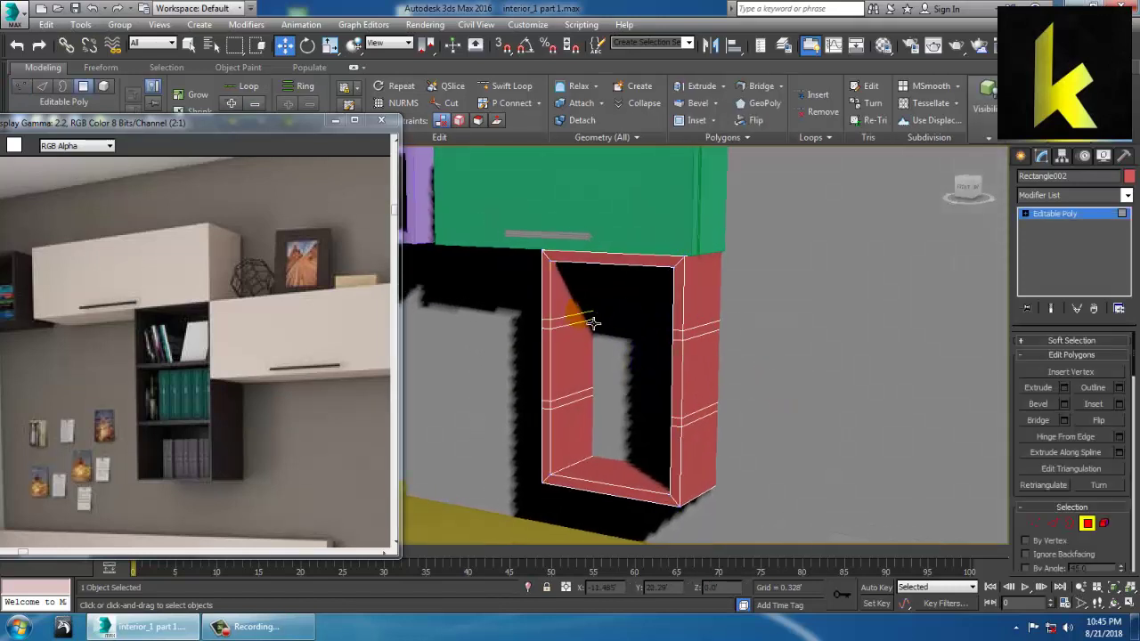
pyautogui.keyDown('alt'); pyautogui.moveTo(583, 334); pyautogui.dragTo(738, 300, button='middle'); pyautogui.keyUp('alt')
pyautogui.click(730, 305)
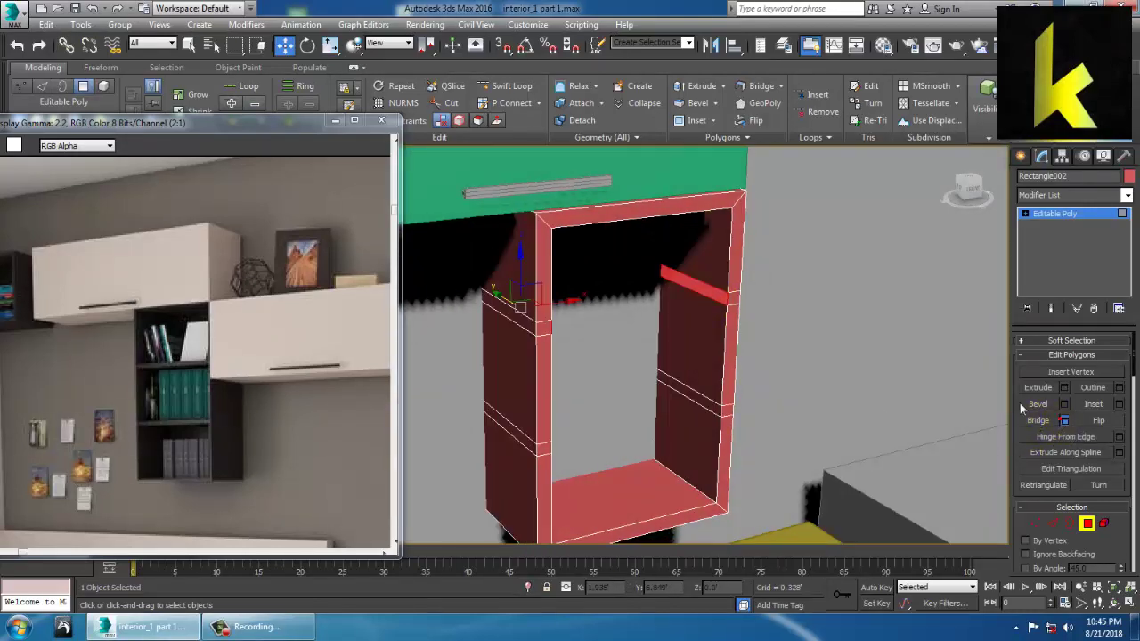
pyautogui.click(1064, 420)
pyautogui.click(559, 434)
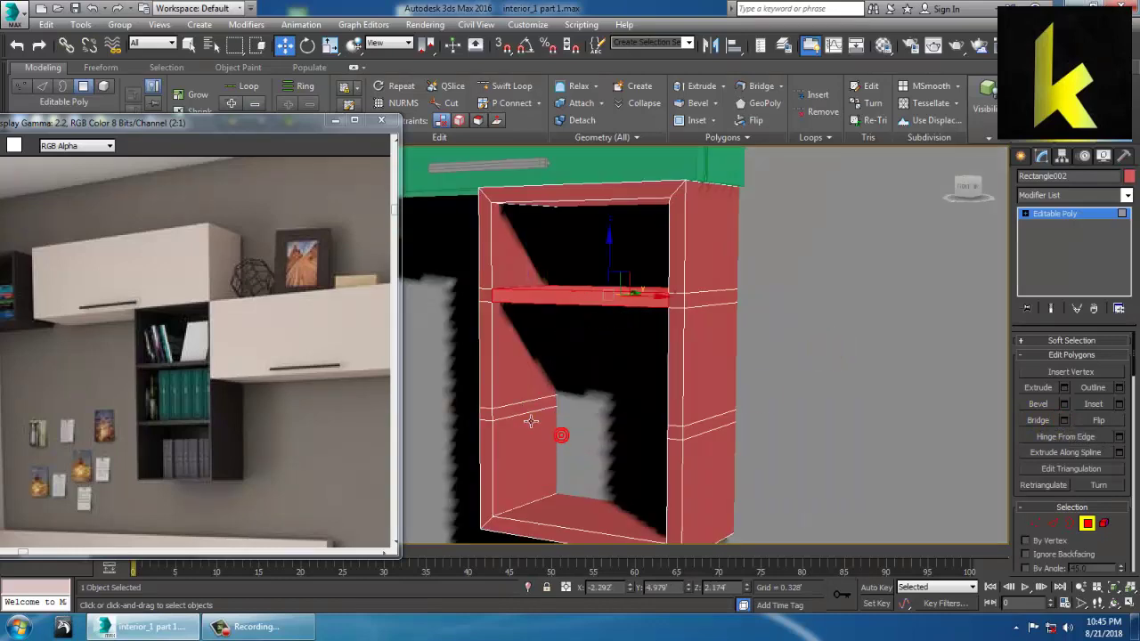
# - Bridge the two narrow inner side polygons at the lower position to form the lower shelf, and clear the polygon selection
pyautogui.keyDown('alt'); pyautogui.moveTo(747, 372); pyautogui.dragTo(790, 395, button='middle'); pyautogui.keyUp('alt')
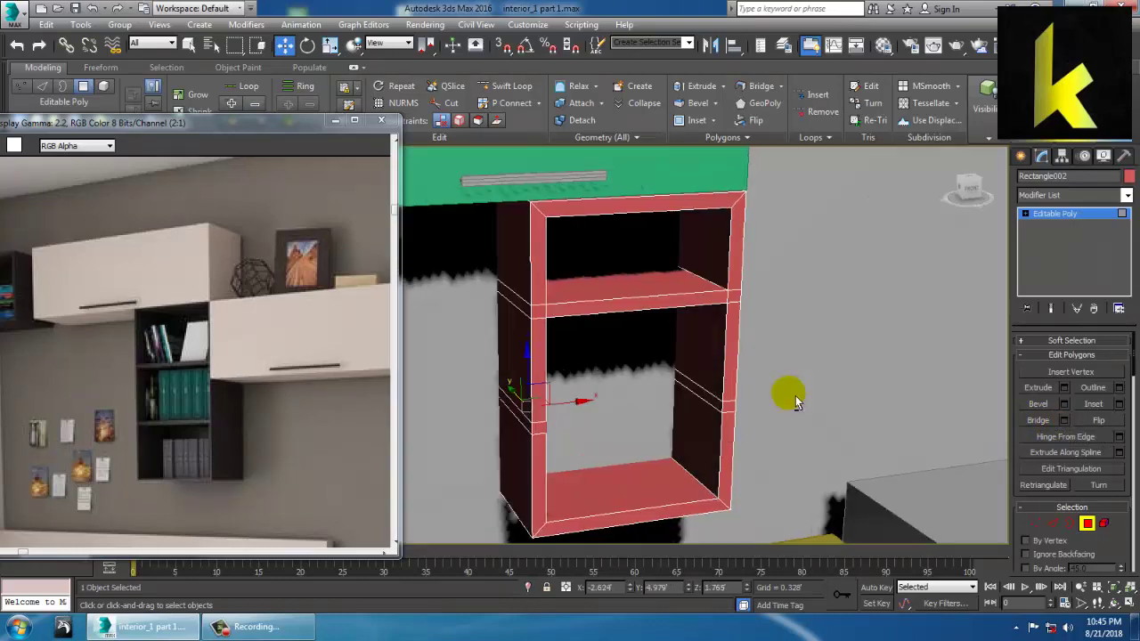
pyautogui.click(716, 404)
pyautogui.click(1047, 422)
pyautogui.keyDown('alt'); pyautogui.moveTo(877, 389); pyautogui.dragTo(812, 352, button='middle'); pyautogui.keyUp('alt')
pyautogui.scroll(-6, 802, 374)
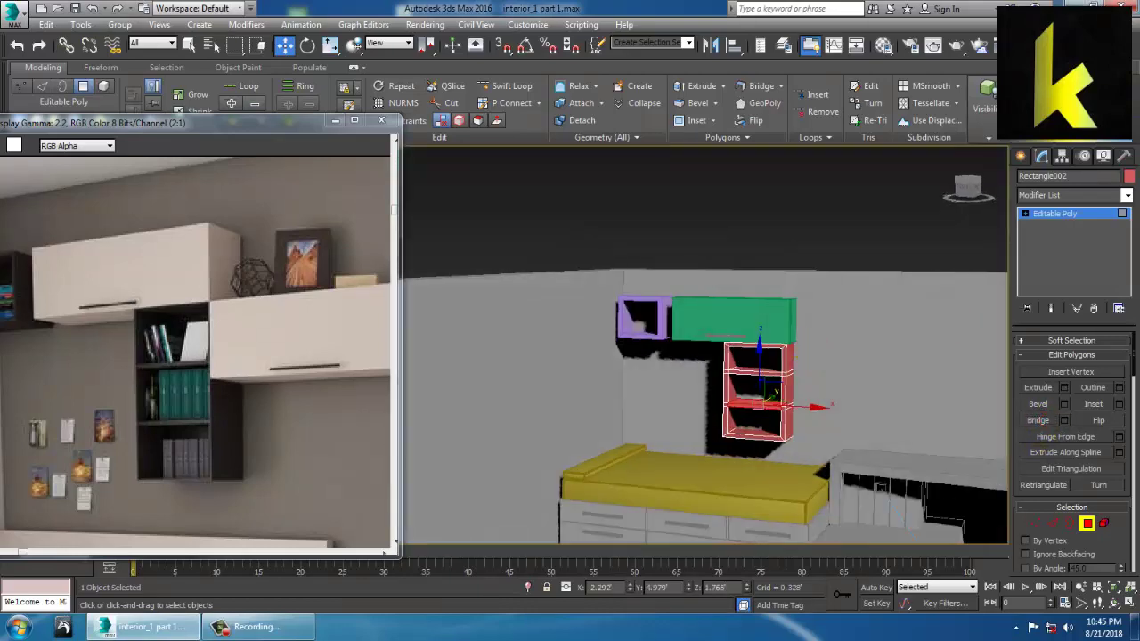
pyautogui.click(802, 185)
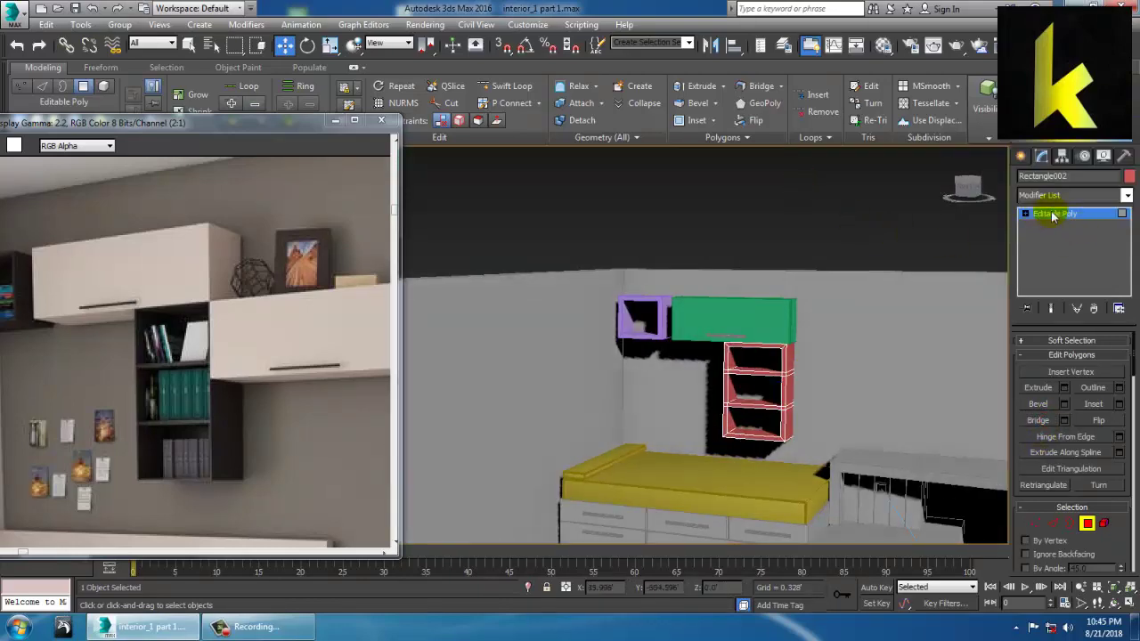
# - Leave polygon editing on the tall bookshelf and assign a single light grey object color to everything in the scene
pyautogui.click(1053, 215)
pyautogui.moveTo(686, 286); pyautogui.dragTo(646, 267, button='middle')
pyautogui.scroll(-4, 672, 267)
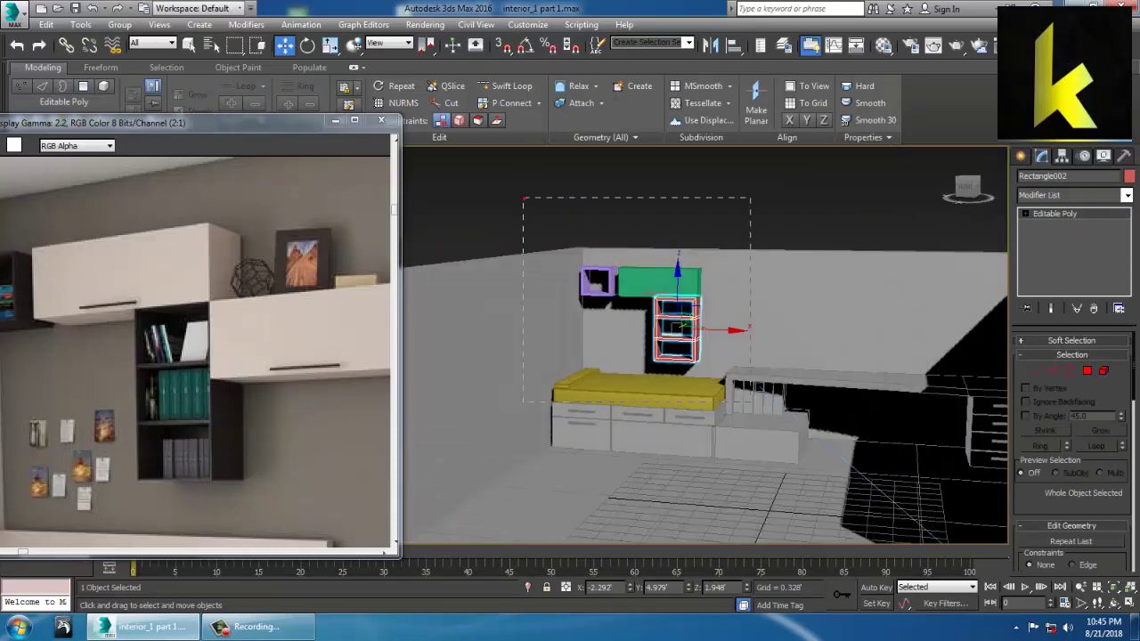
pyautogui.hotkey('ctrl', 'a')
pyautogui.click(1130, 177)
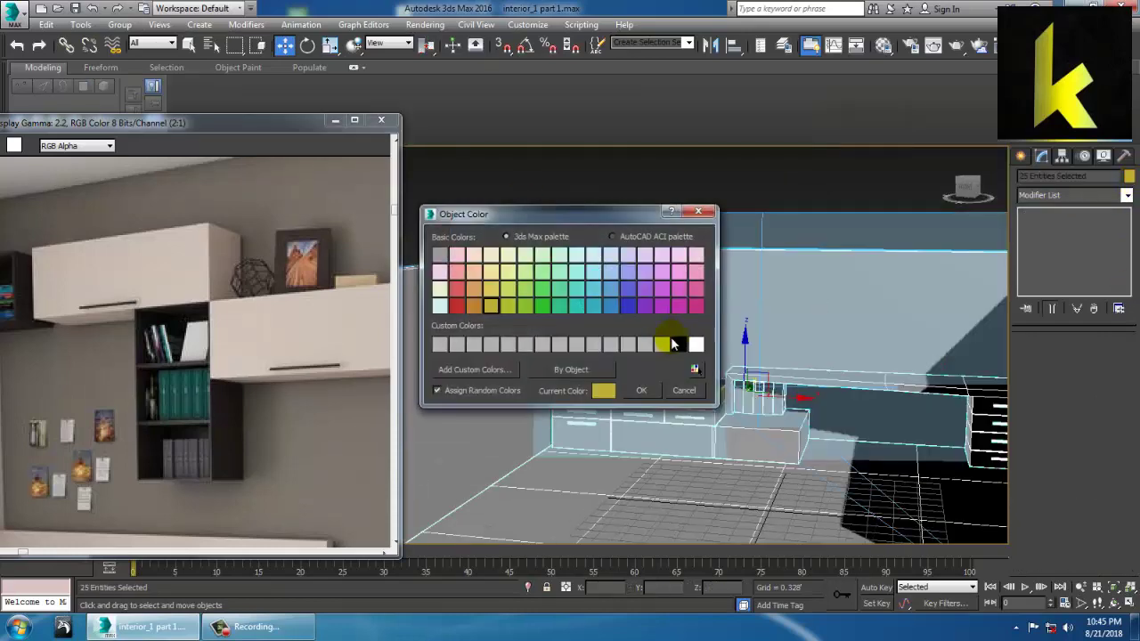
pyautogui.click(642, 392)
pyautogui.scroll(4, 655, 403)
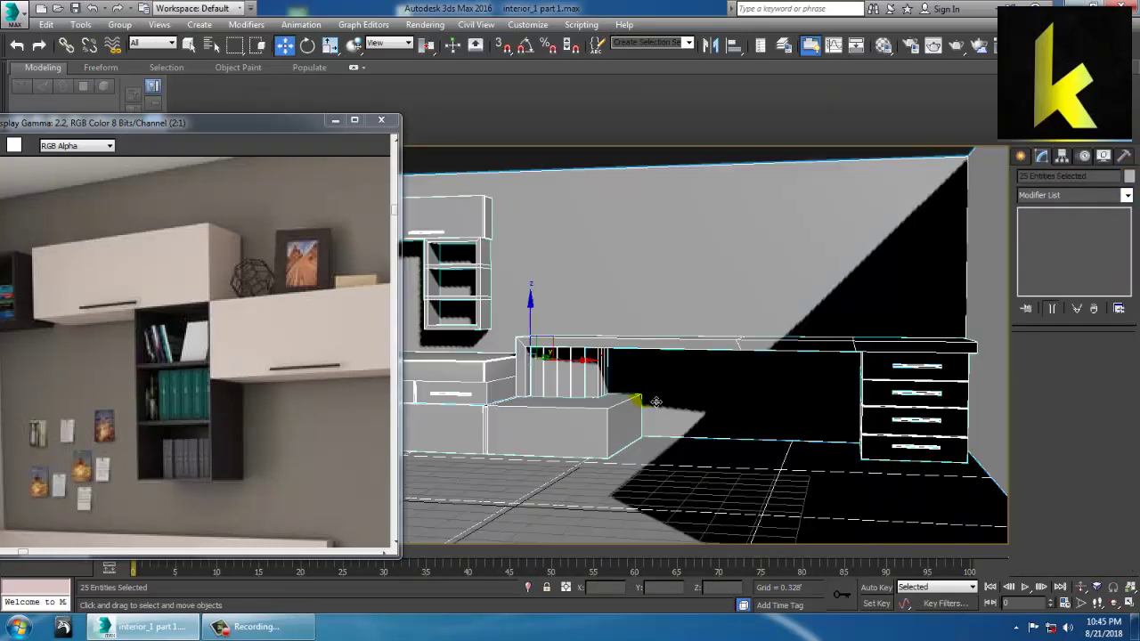
# - Examine the reference photo for the remaining wall units and their positions above the bed and desk
pyautogui.moveTo(338, 123); pyautogui.dragTo(205, 123)
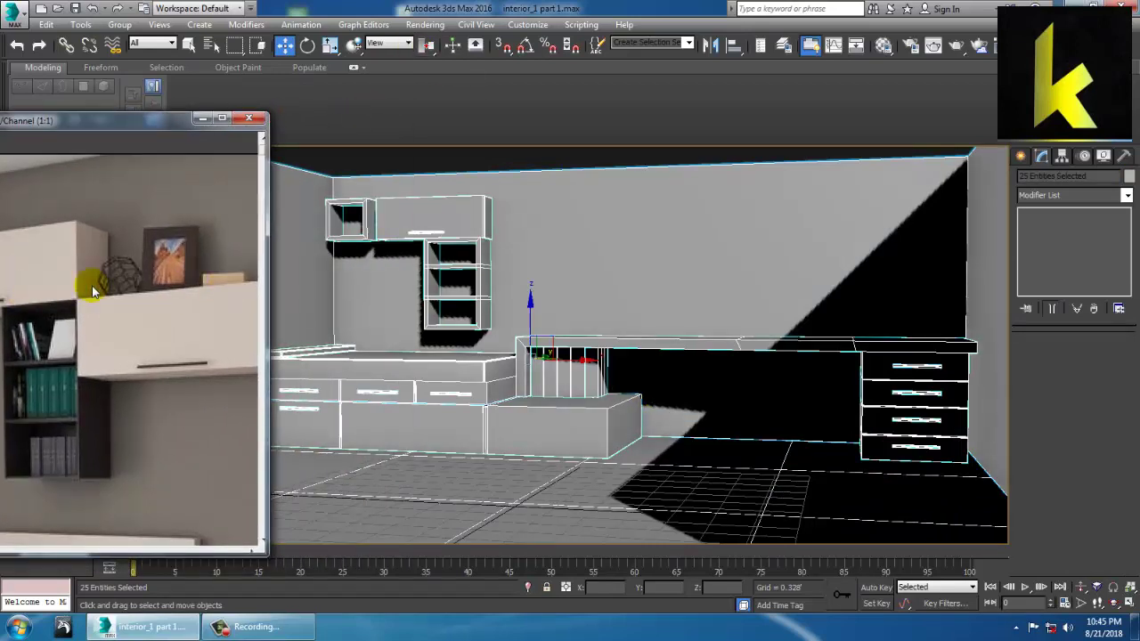
pyautogui.scroll(-2, 93, 290)
pyautogui.moveTo(89, 119); pyautogui.dragTo(398, 87)
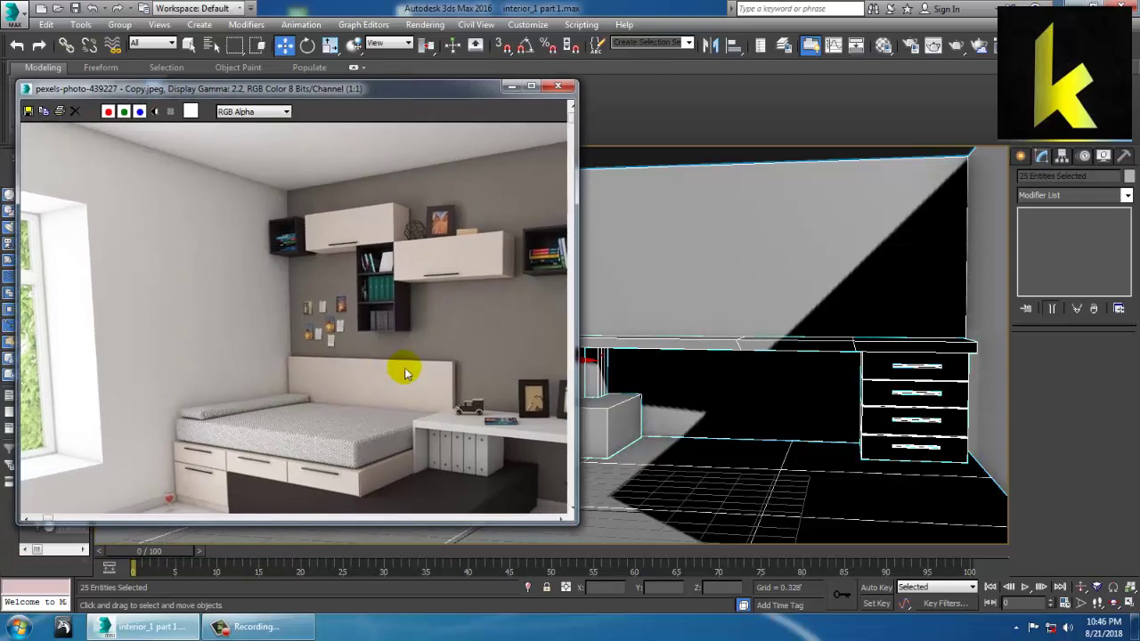
pyautogui.scroll(-2, 312, 320)
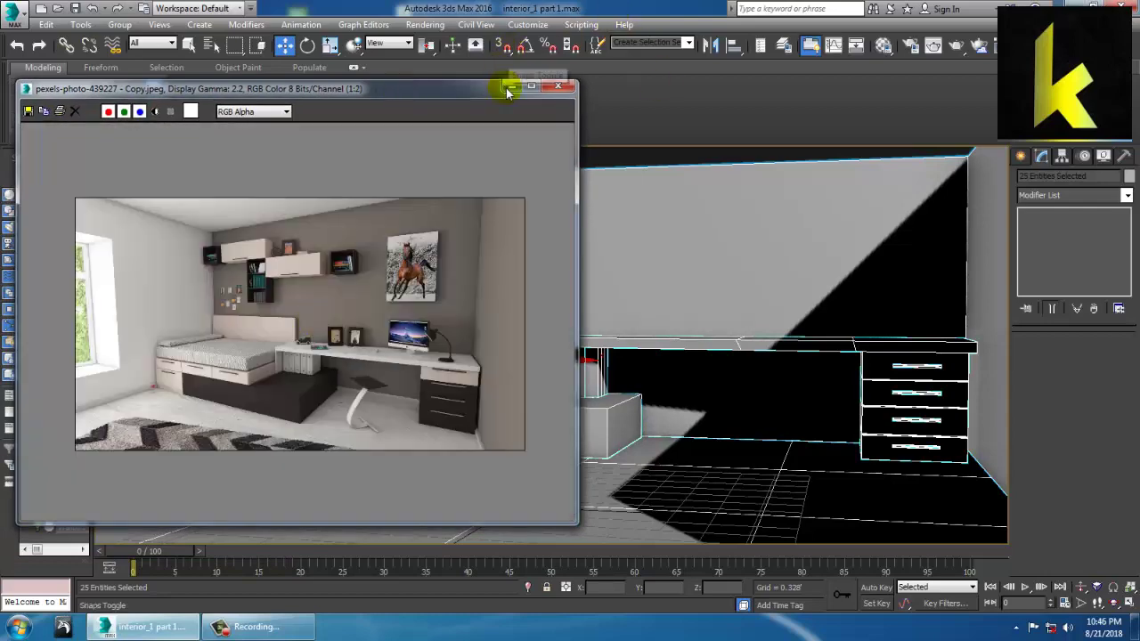
pyautogui.click(509, 87)
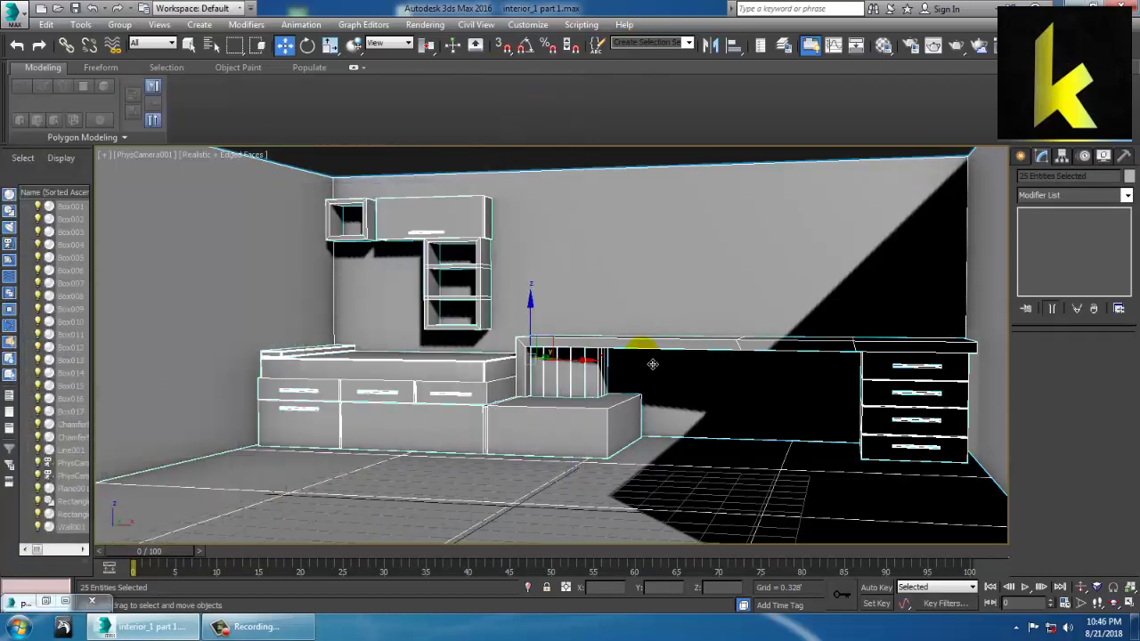
pyautogui.doubleClick(16, 600)
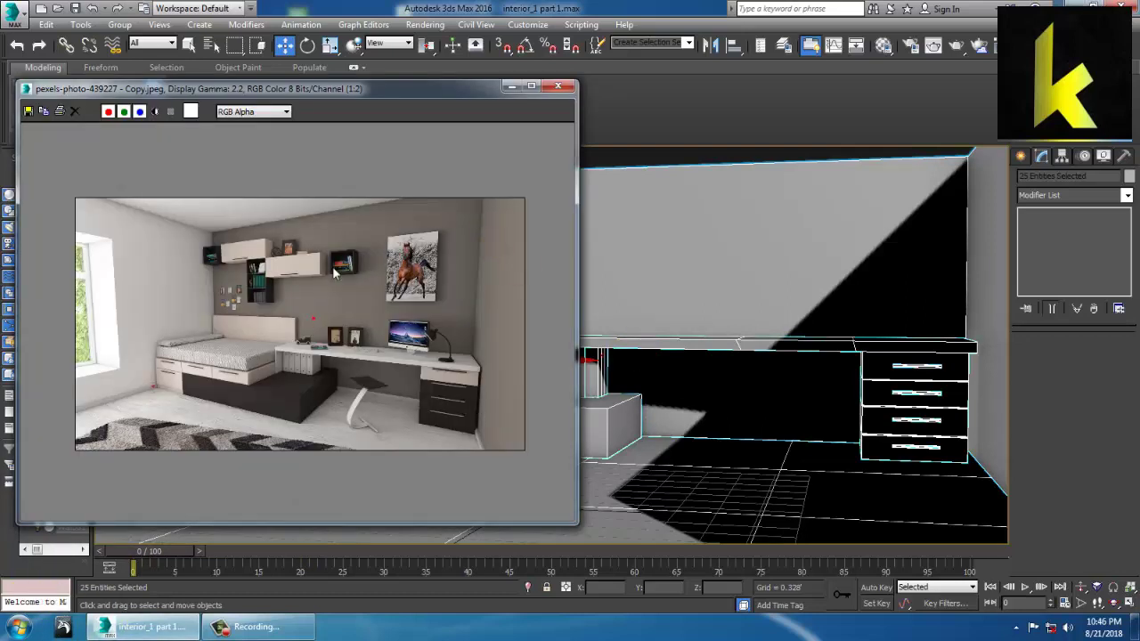
pyautogui.scroll(2, 335, 272)
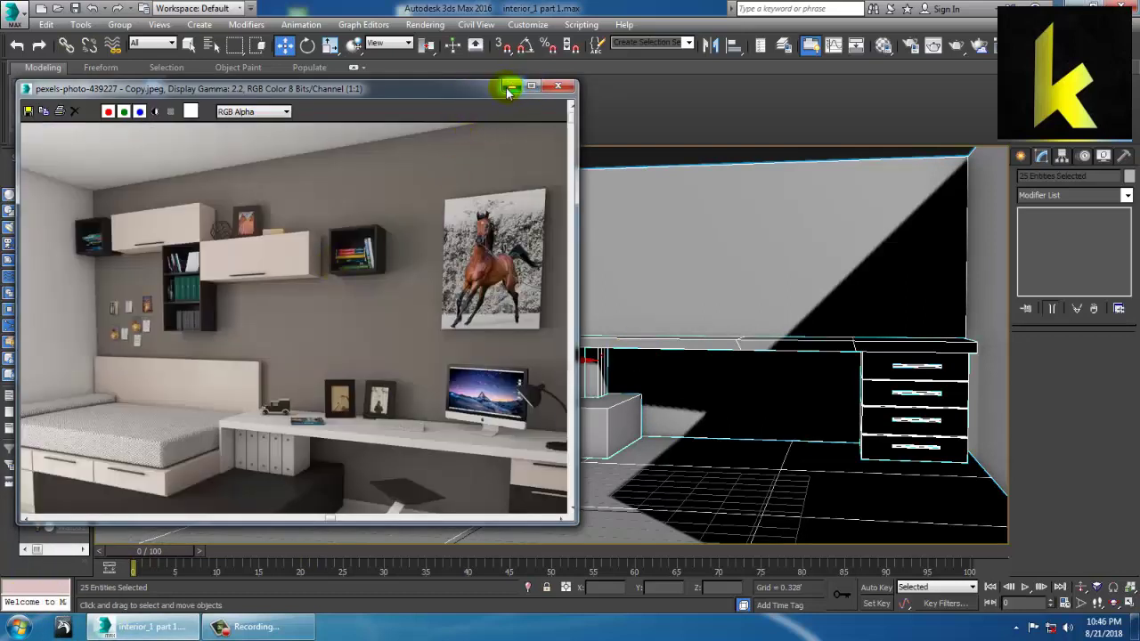
pyautogui.click(511, 87)
# - Copy the square wall shelf about 2.4' along X, past the wall cabinet, as one independent copy in perspective view
pyautogui.click(1022, 158)
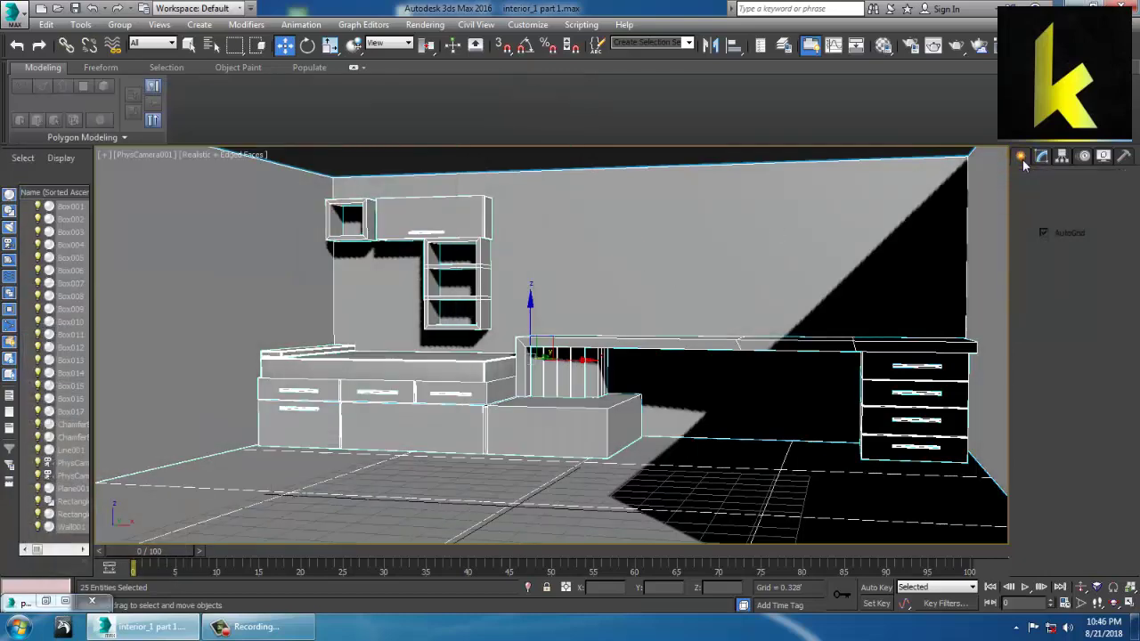
pyautogui.click(420, 218)
pyautogui.press('p')
pyautogui.moveTo(514, 283); pyautogui.dragTo(525, 306, button='middle')
pyautogui.scroll(4, 524, 305)
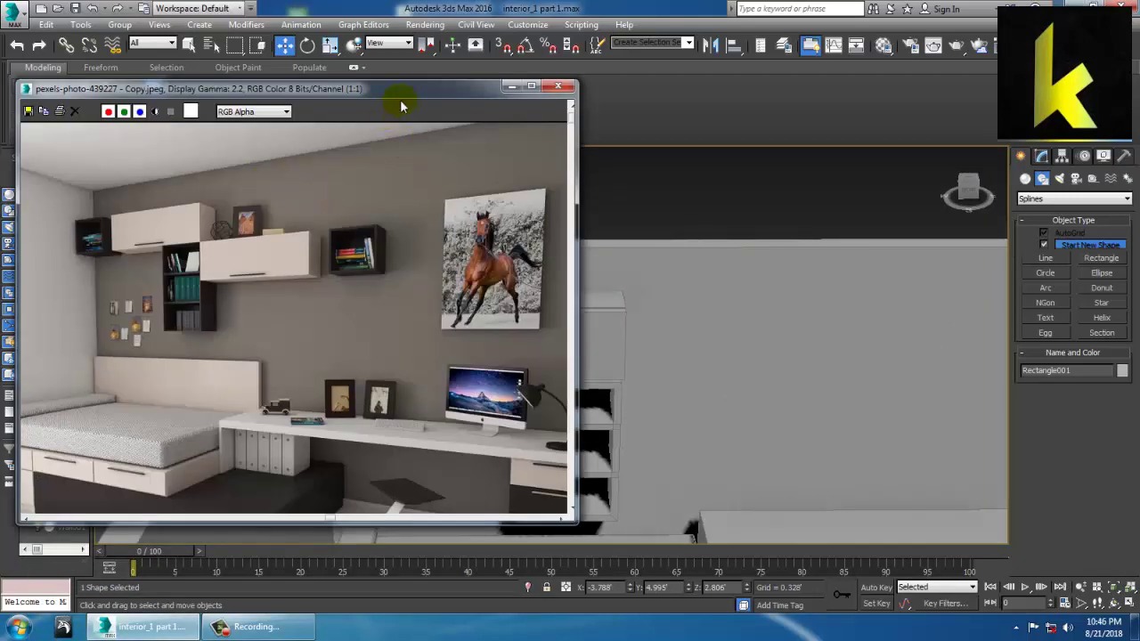
pyautogui.moveTo(400, 97); pyautogui.dragTo(188, 83)
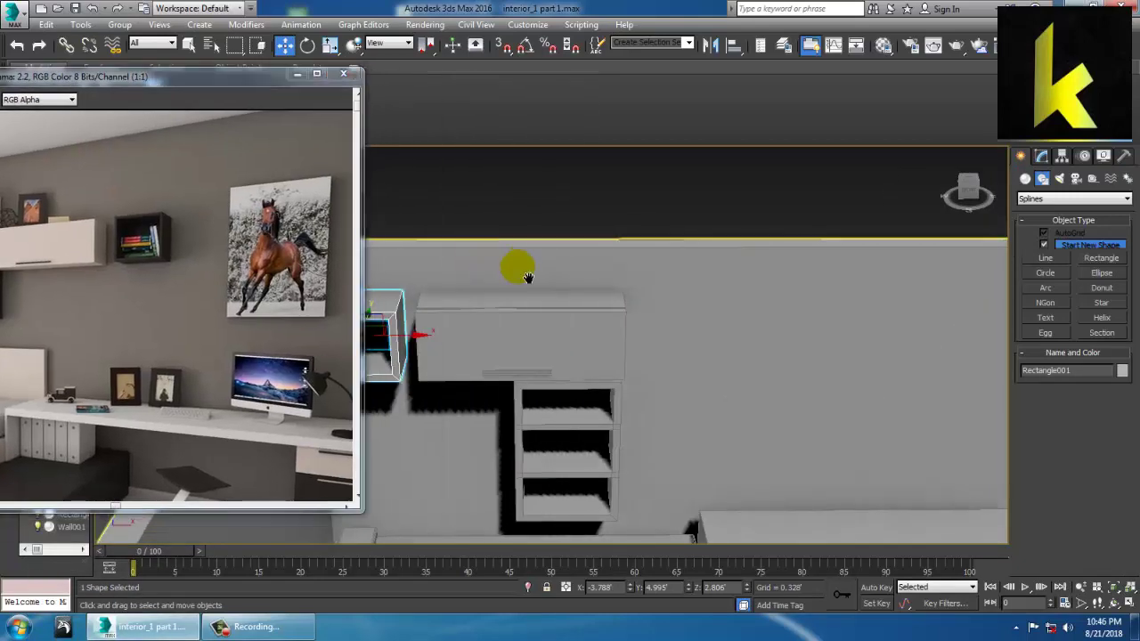
pyautogui.moveTo(429, 334); pyautogui.dragTo(773, 392)
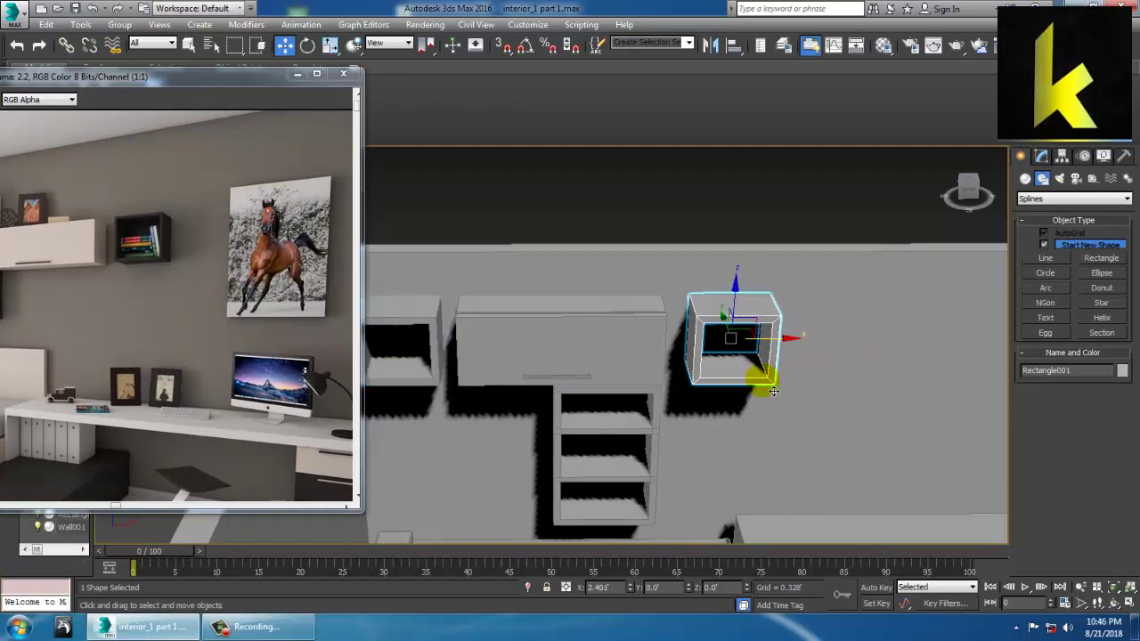
pyautogui.keyDown('shift'); pyautogui.moveTo(774, 392); pyautogui.dragTo(773, 392); pyautogui.keyUp('shift')
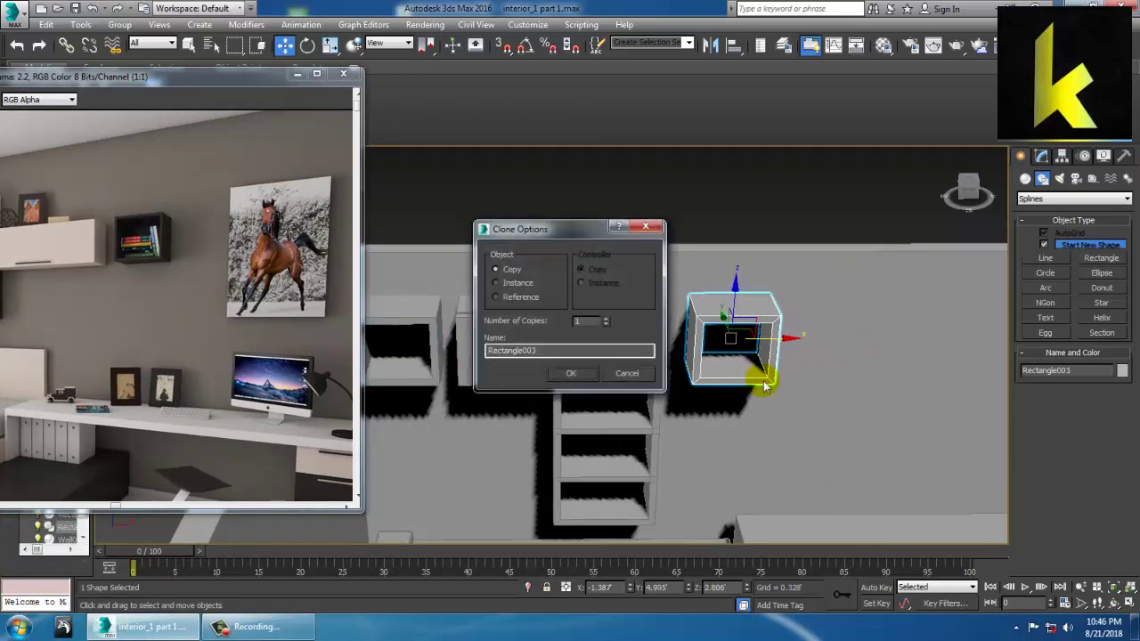
pyautogui.click(580, 383)
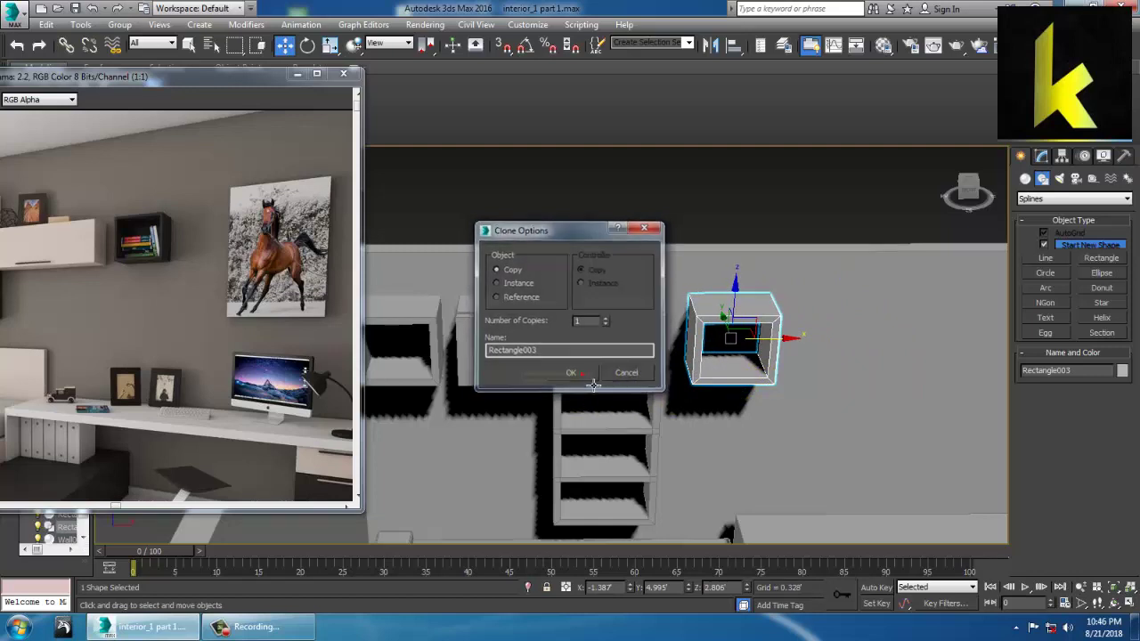
# - Compare with the reference photo and move the copied square shelf about 1.29' farther along X, leaving room for a second cabinet
pyautogui.moveTo(788, 417); pyautogui.dragTo(875, 335, button='middle')
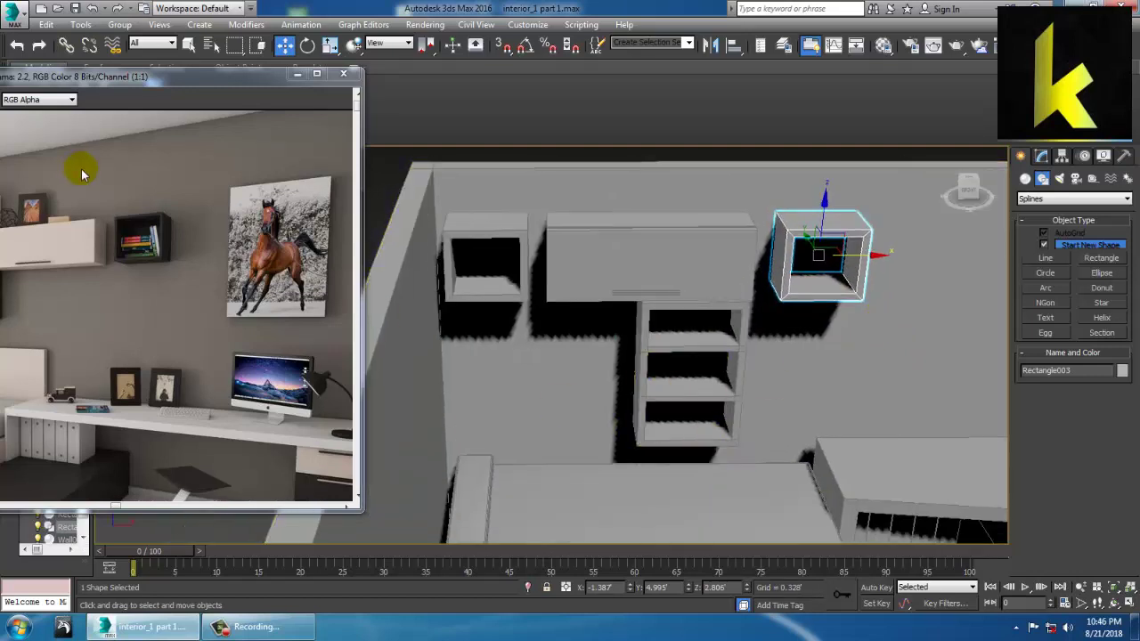
pyautogui.moveTo(104, 236); pyautogui.dragTo(184, 240, button='middle')
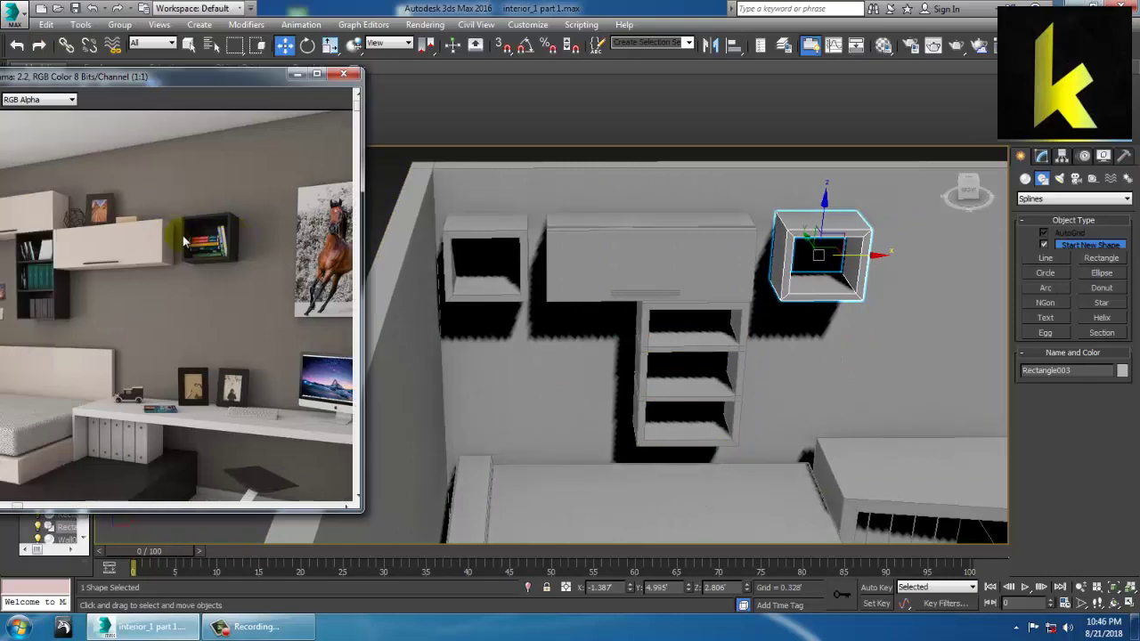
pyautogui.moveTo(129, 78); pyautogui.dragTo(324, 31)
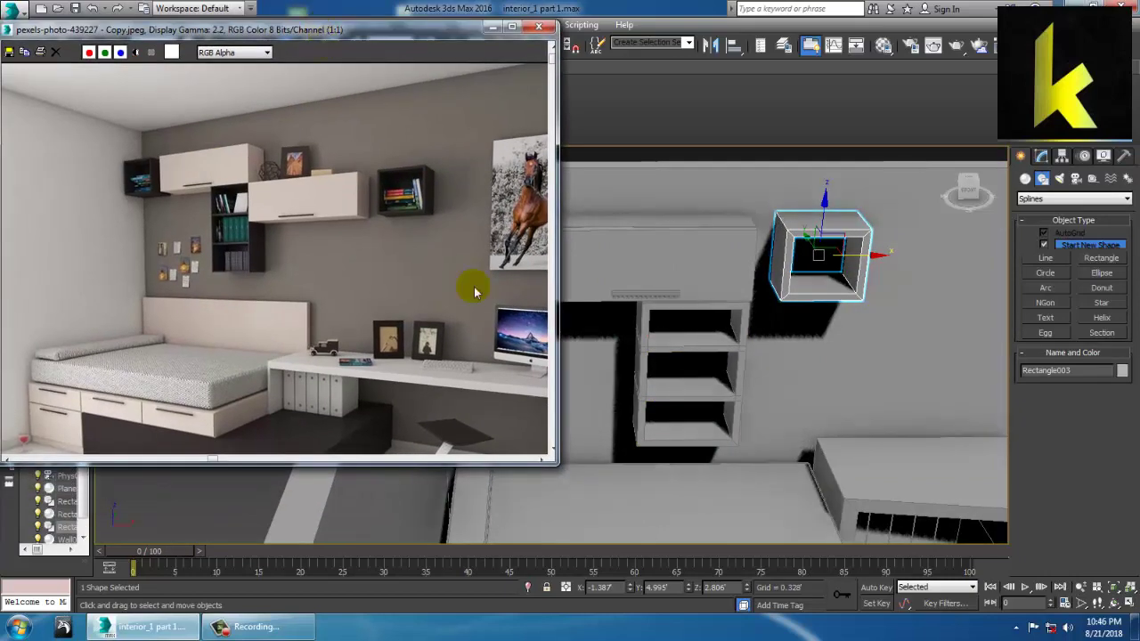
pyautogui.scroll(-6, 833, 430)
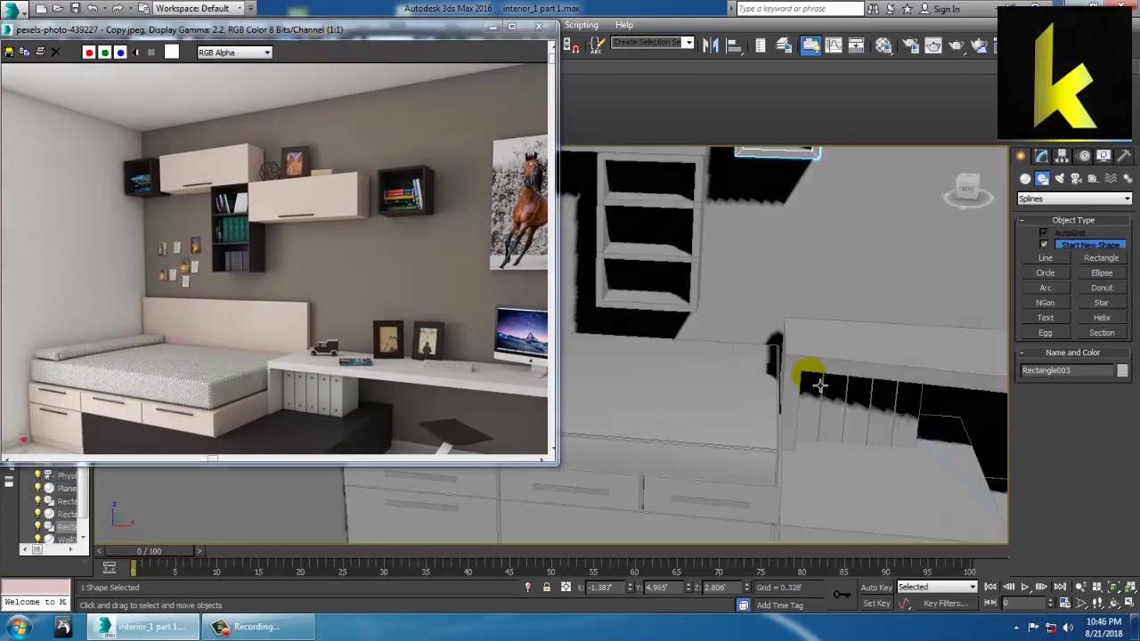
pyautogui.keyDown('alt'); pyautogui.moveTo(821, 387); pyautogui.dragTo(812, 355, button='middle'); pyautogui.keyUp('alt')
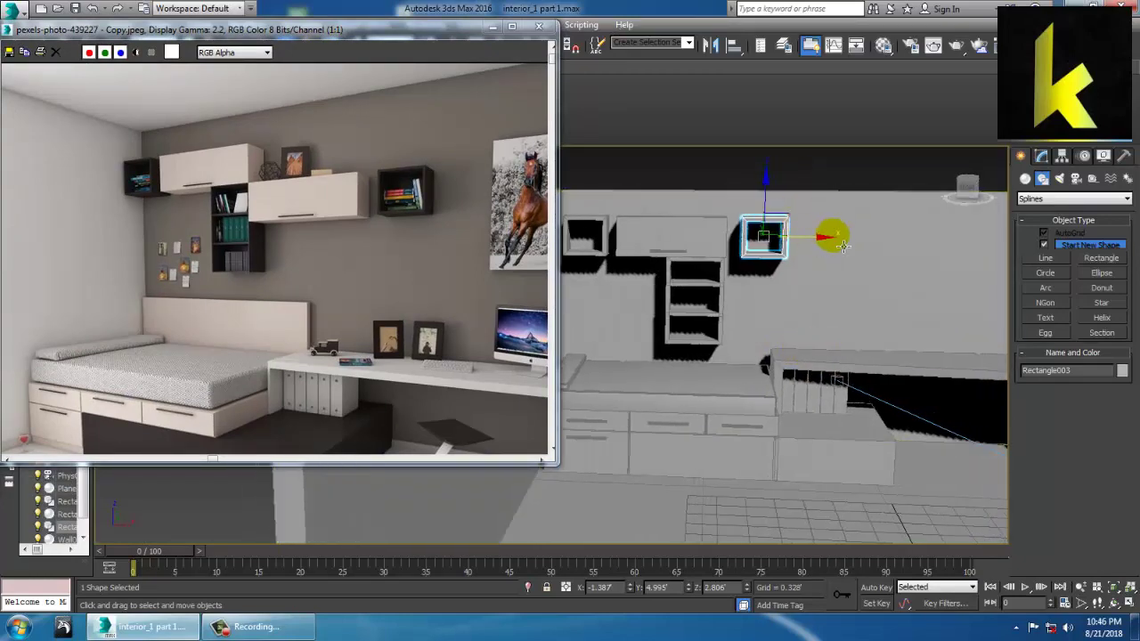
pyautogui.moveTo(833, 250); pyautogui.dragTo(920, 253)
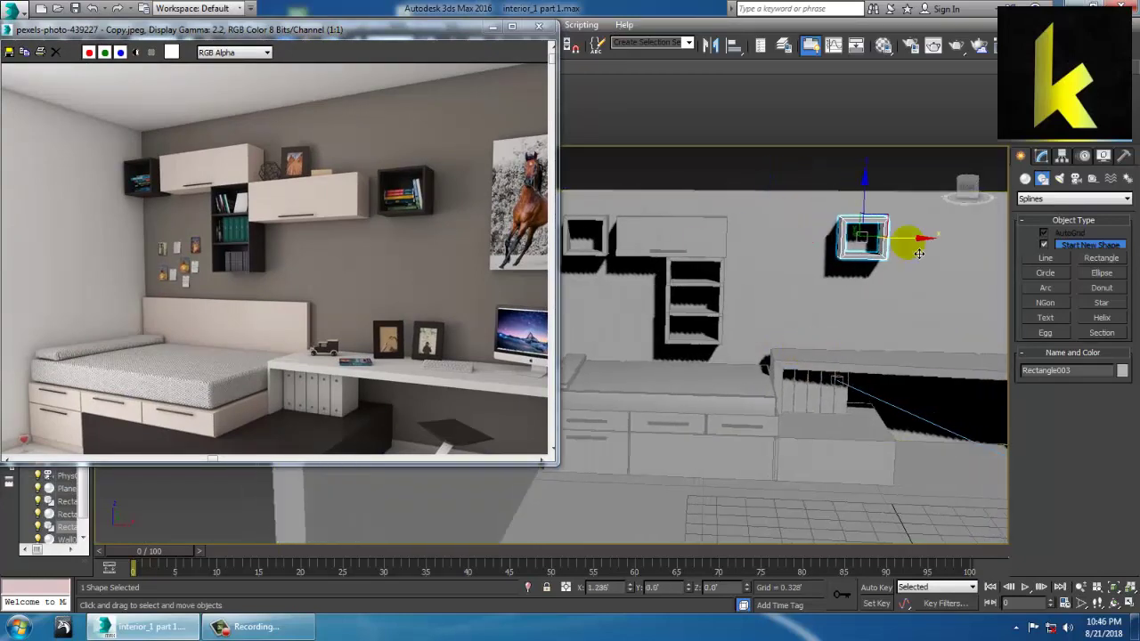
# - Copy the wall cabinet with its handle along X beside the original and lower the copy about 0.6' next to the bookshelf
pyautogui.click(674, 230)
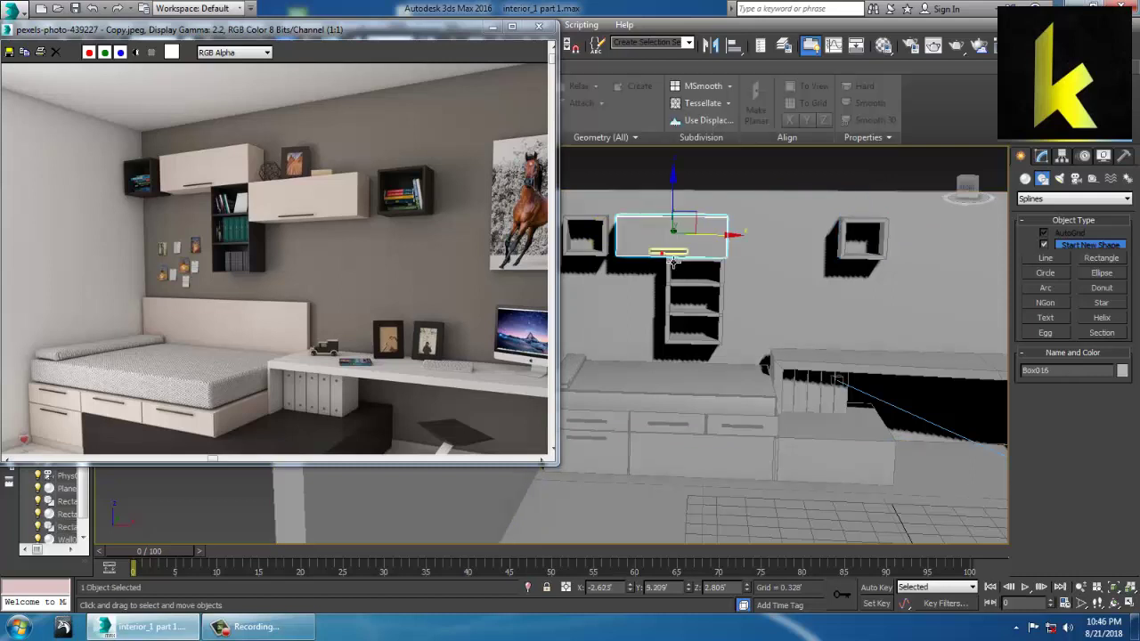
pyautogui.keyDown('shift'); pyautogui.moveTo(675, 260); pyautogui.dragTo(846, 259); pyautogui.keyUp('shift')
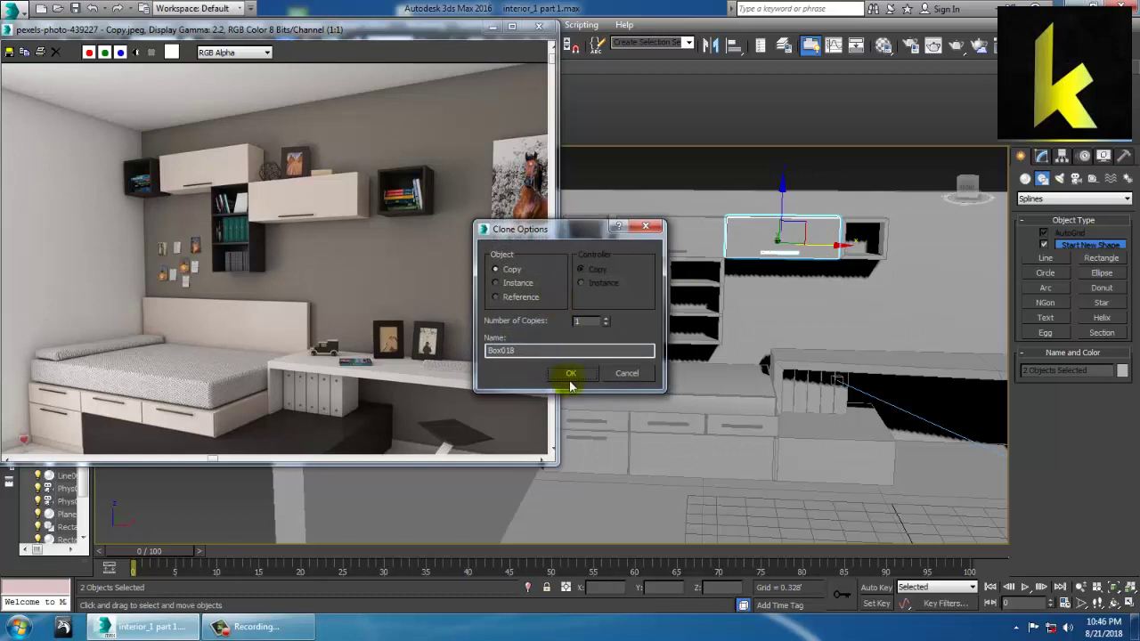
pyautogui.click(567, 376)
pyautogui.moveTo(800, 209); pyautogui.dragTo(815, 256)
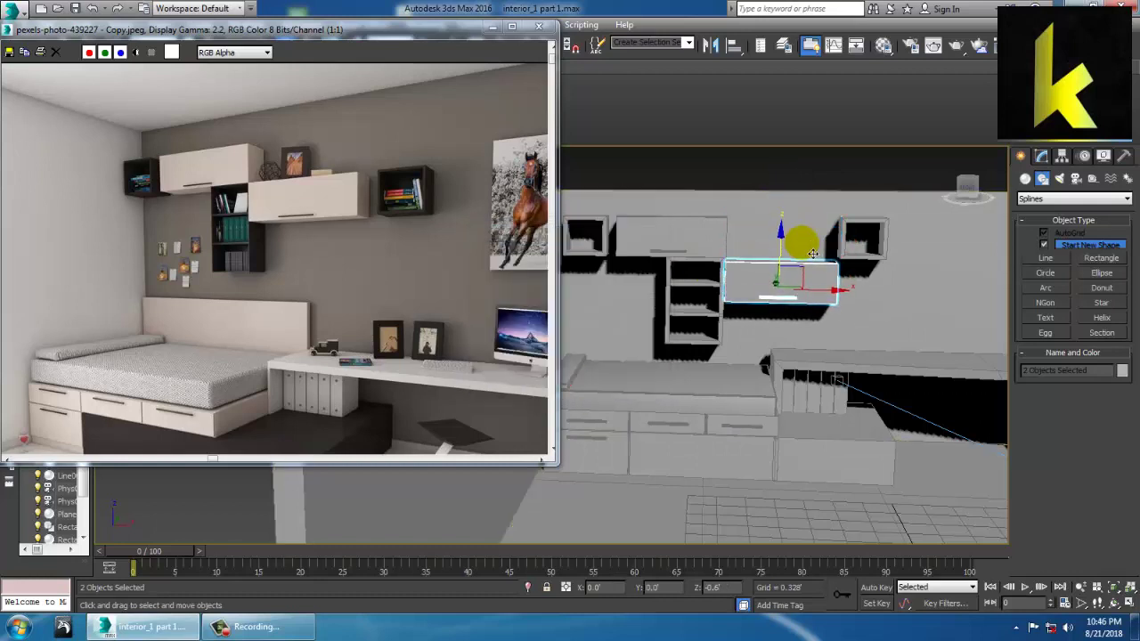
# - Shift the copied square shelf about 0.11' along X and lower it about 0.55' to line up with the second cabinet
pyautogui.keyDown('alt'); pyautogui.moveTo(821, 260); pyautogui.dragTo(746, 291, button='middle'); pyautogui.keyUp('alt')
pyautogui.scroll(-3, 803, 265)
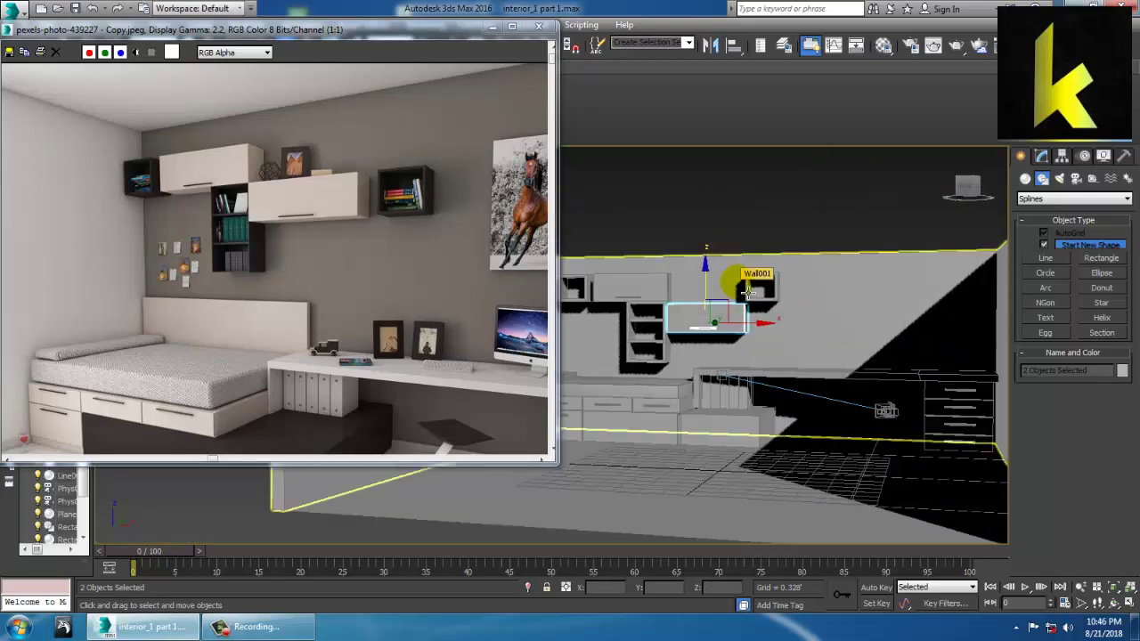
pyautogui.click(786, 306)
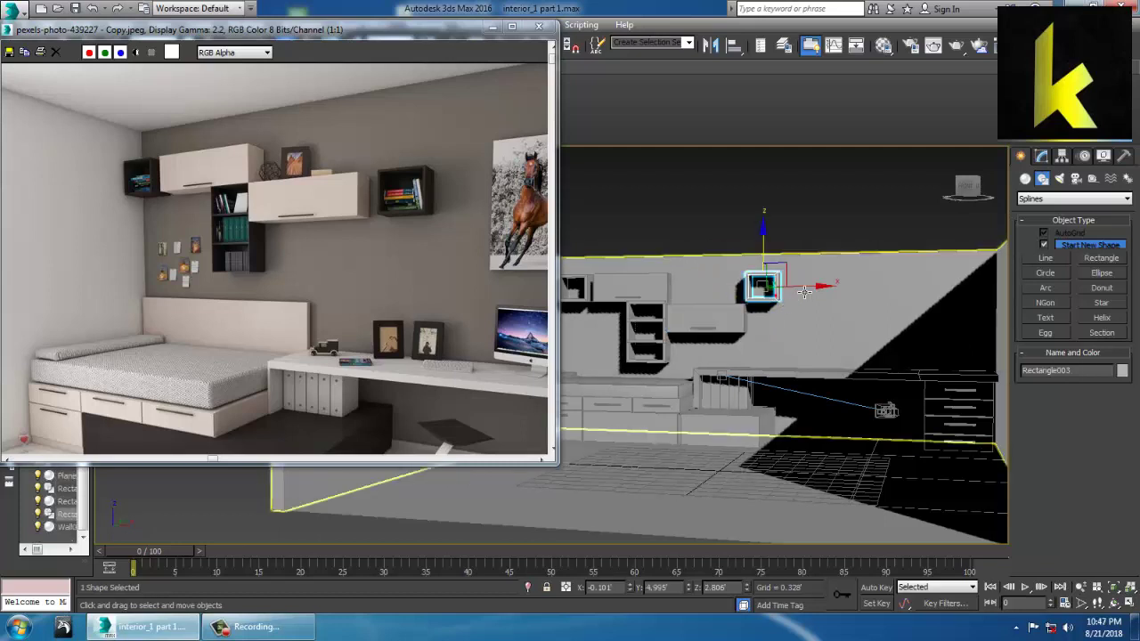
pyautogui.scroll(3, 793, 298)
pyautogui.moveTo(807, 291); pyautogui.dragTo(816, 290)
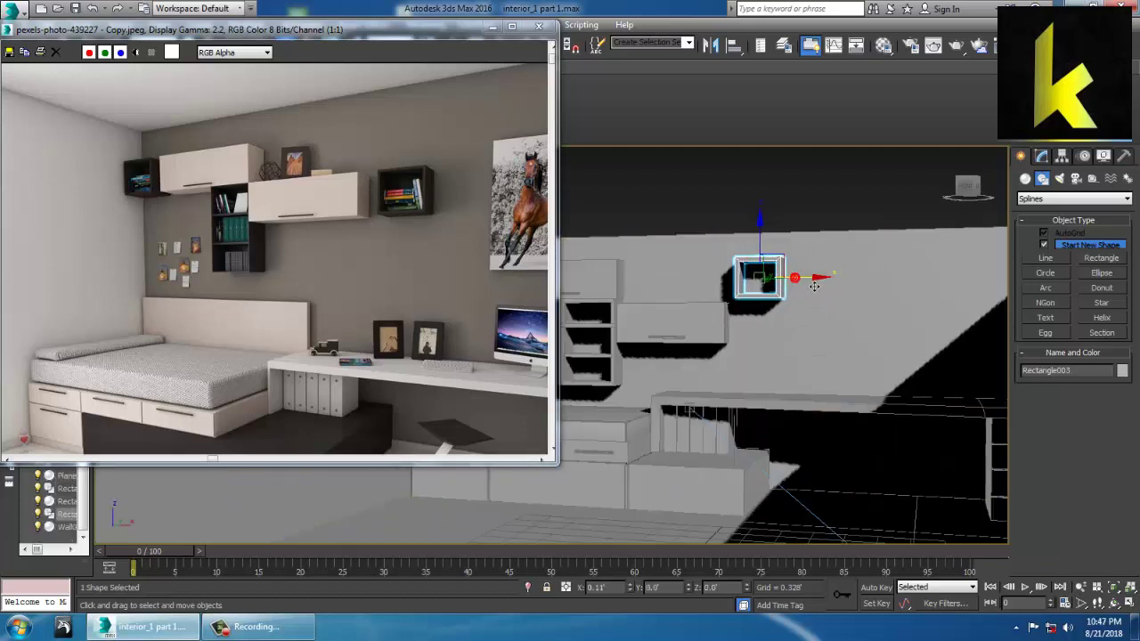
pyautogui.moveTo(771, 250); pyautogui.dragTo(773, 292)
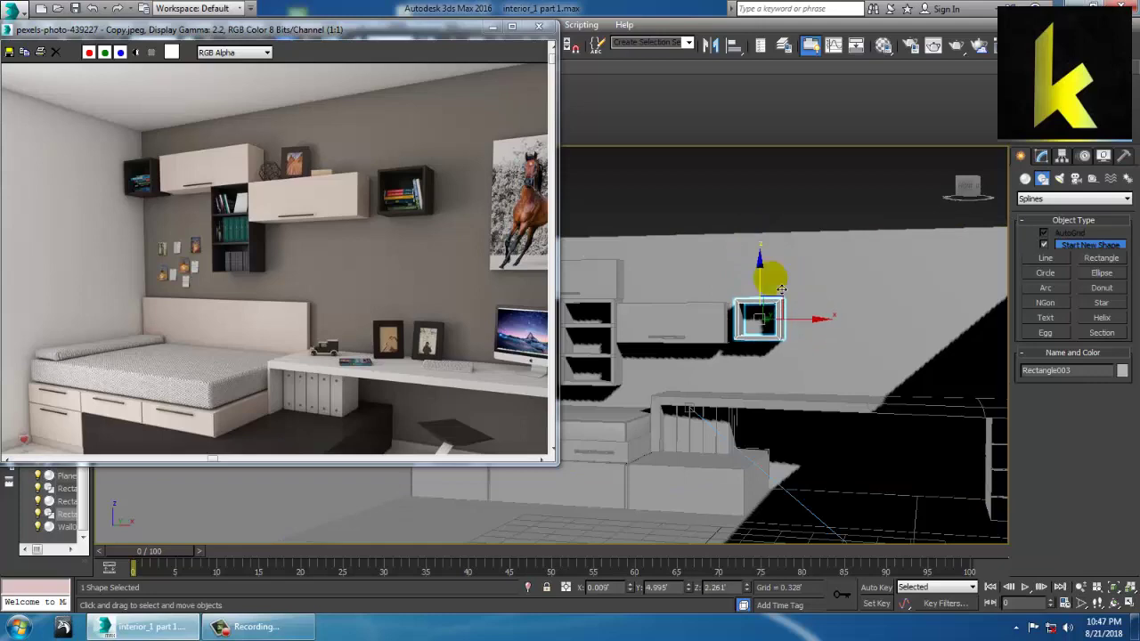
# - Raise all top vertices of the room walls by about 0.76' and leave vertex editing
pyautogui.scroll(-3, 775, 283)
pyautogui.moveTo(767, 279); pyautogui.dragTo(797, 291, button='middle')
pyautogui.click(759, 258)
pyautogui.scroll(-5, 764, 257)
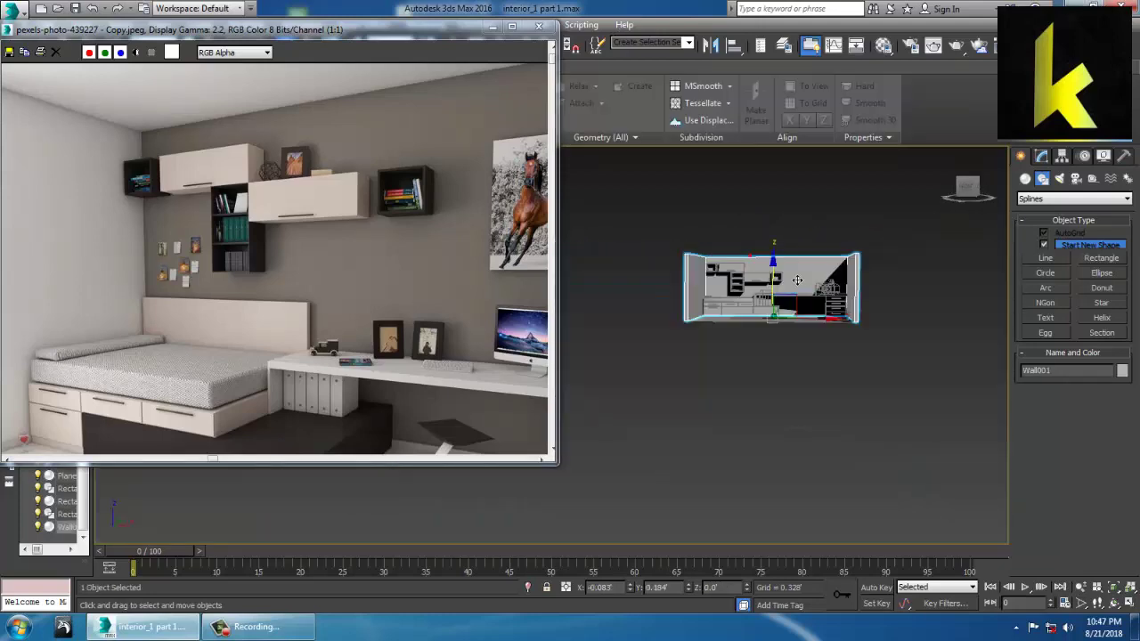
pyautogui.moveTo(774, 237); pyautogui.dragTo(751, 257, button='middle')
pyautogui.press('1')
pyautogui.moveTo(961, 317); pyautogui.dragTo(961, 317)
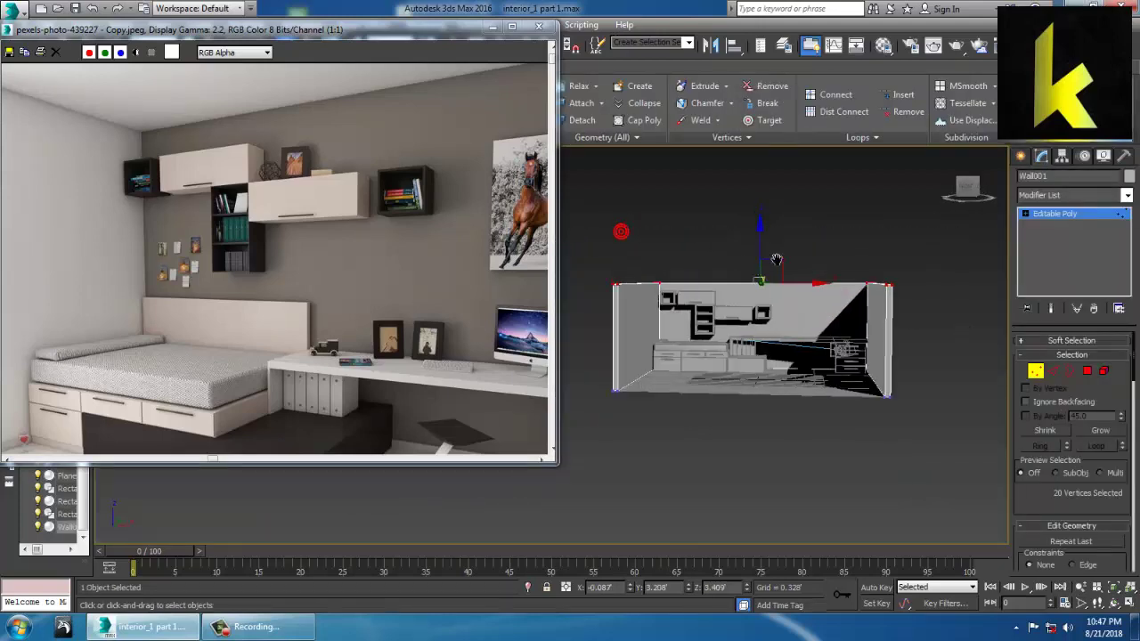
pyautogui.moveTo(771, 259); pyautogui.dragTo(772, 239)
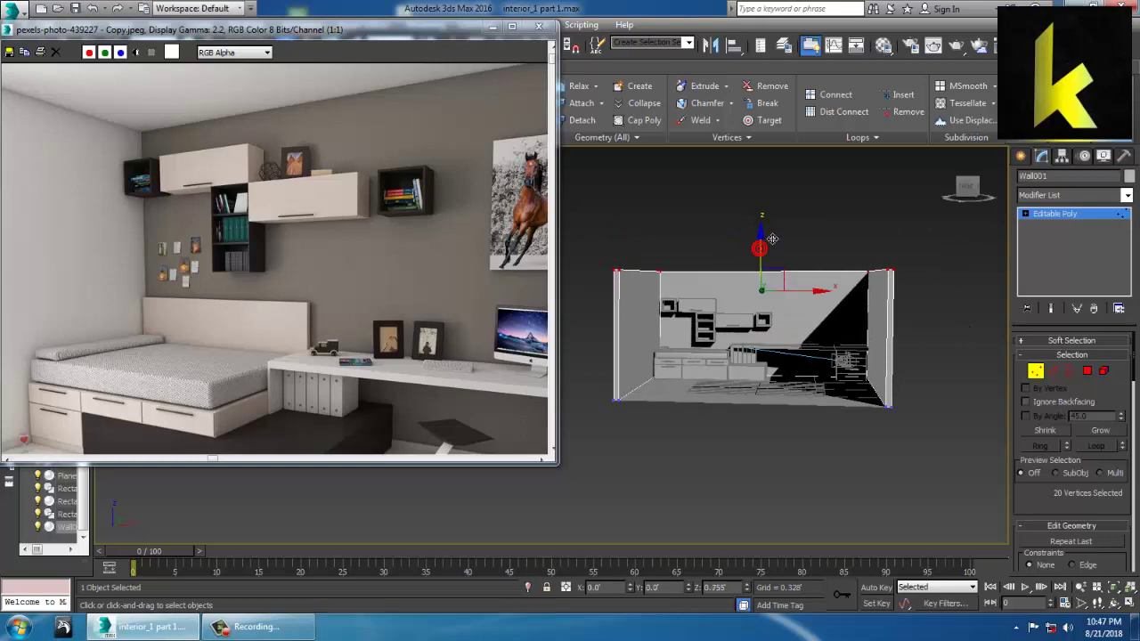
pyautogui.scroll(5, 780, 289)
pyautogui.moveTo(797, 307); pyautogui.dragTo(907, 273, button='middle')
pyautogui.click(1075, 217)
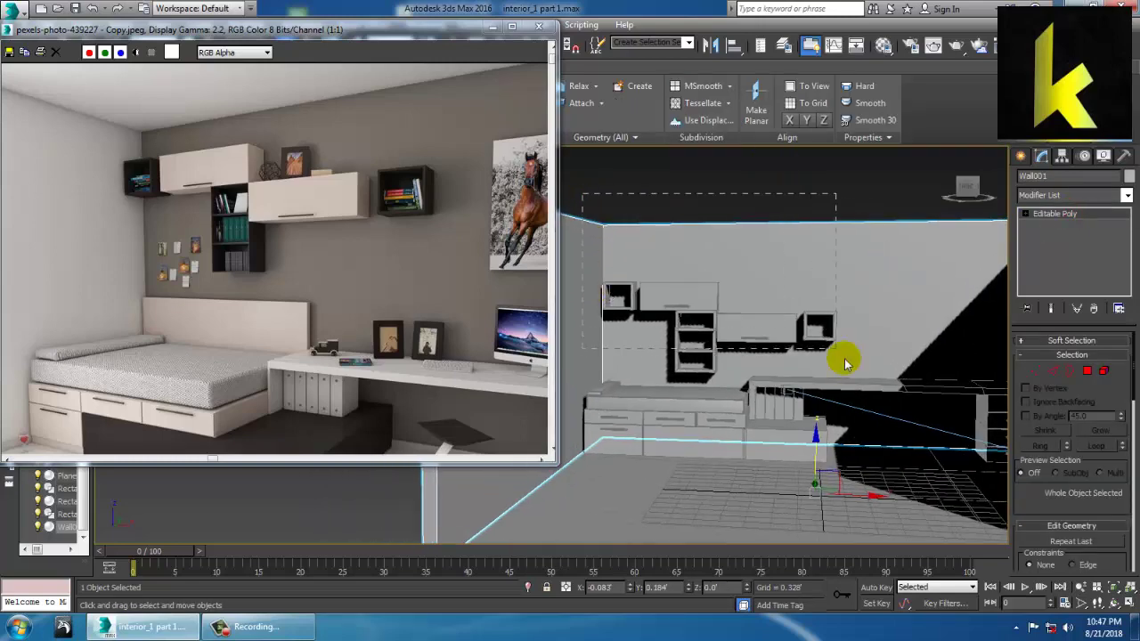
# - Select all wall-mounted shelves and cabinets without the wall, move them up about 0.82', and clear the selection
pyautogui.moveTo(857, 373); pyautogui.dragTo(857, 373)
pyautogui.keyDown('alt'); pyautogui.click(903, 215); pyautogui.keyUp('alt')
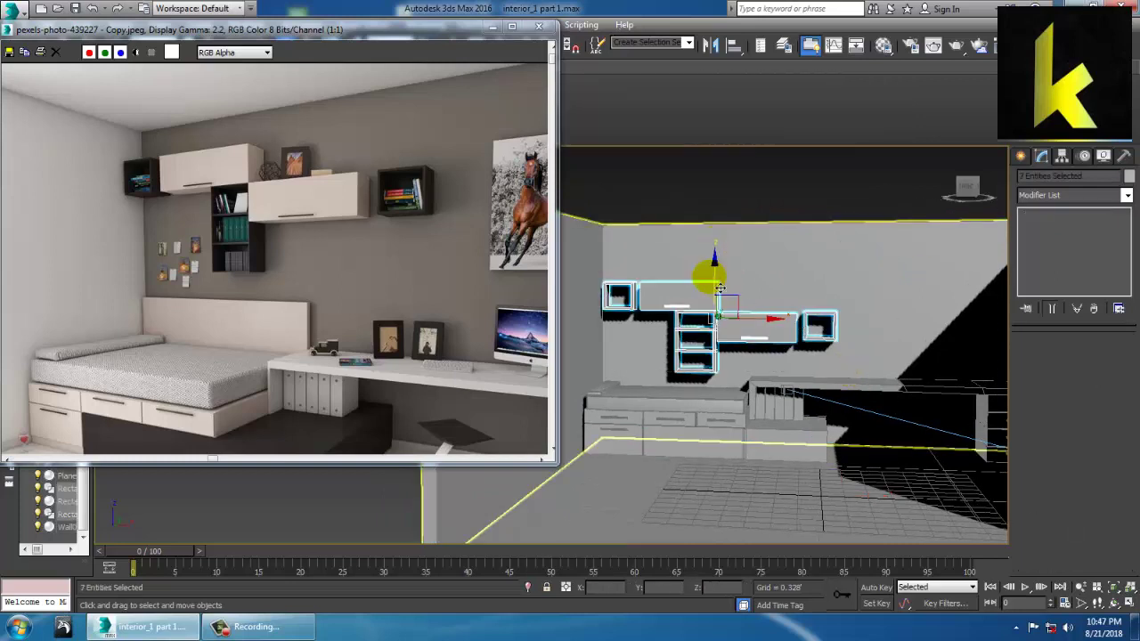
pyautogui.moveTo(727, 281); pyautogui.dragTo(730, 238)
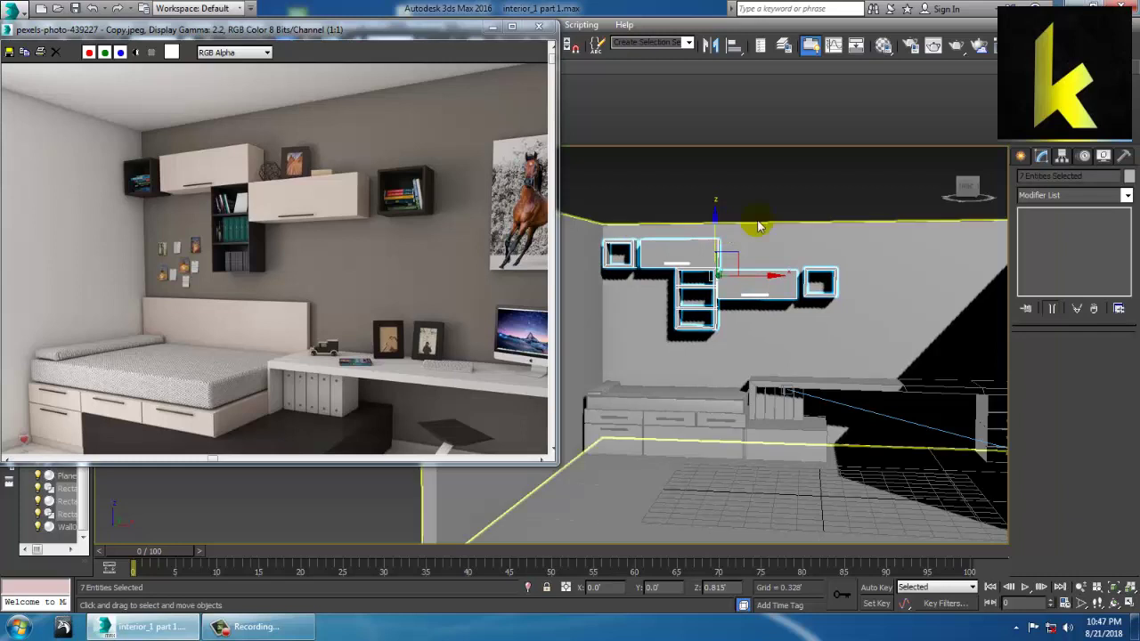
pyautogui.click(757, 205)
pyautogui.scroll(4, 758, 193)
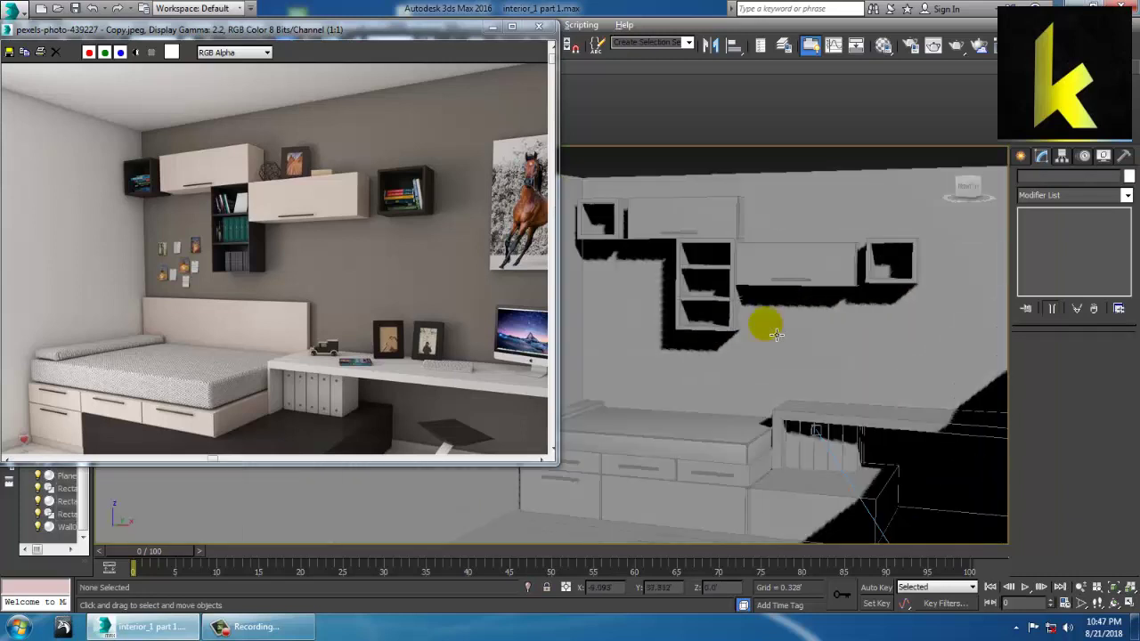
# - Select the mattress and the pillow on the bed and hide them
pyautogui.scroll(6, 810, 383)
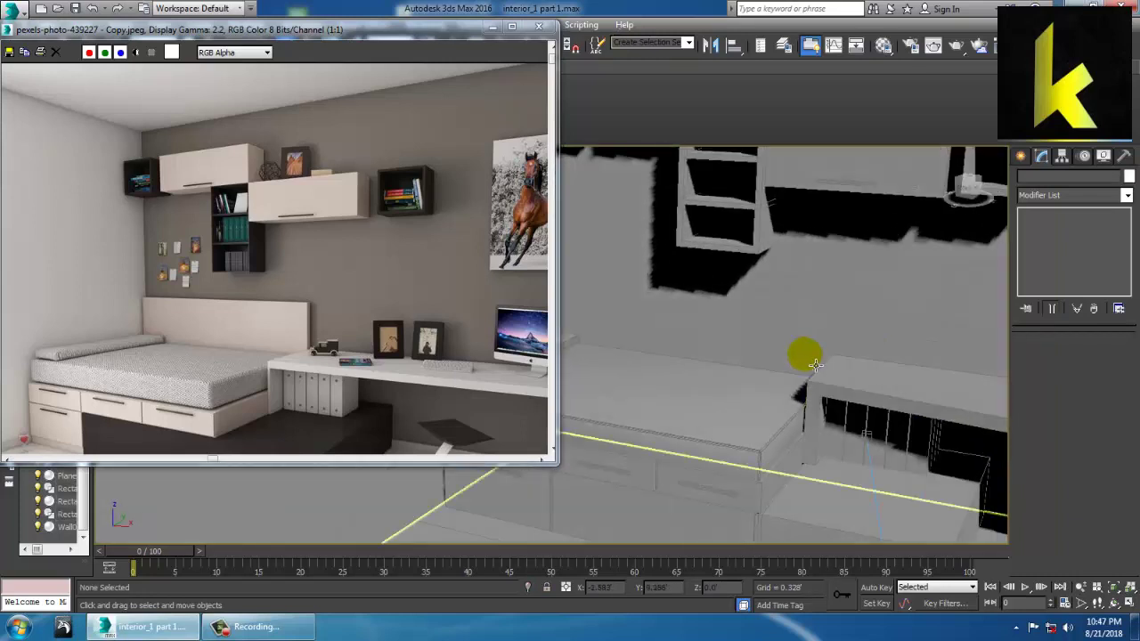
pyautogui.click(717, 416)
pyautogui.keyDown('alt'); pyautogui.moveTo(718, 417); pyautogui.dragTo(804, 381, button='middle'); pyautogui.keyUp('alt')
pyautogui.keyDown('ctrl'); pyautogui.click(643, 265); pyautogui.keyUp('ctrl')
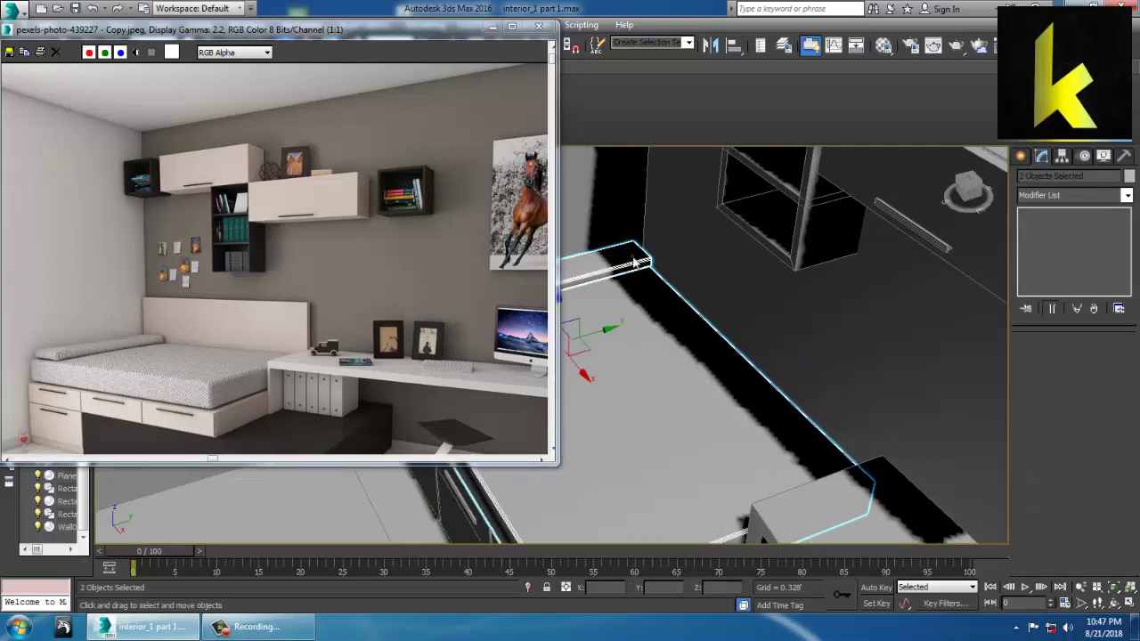
pyautogui.rightClick(634, 257)
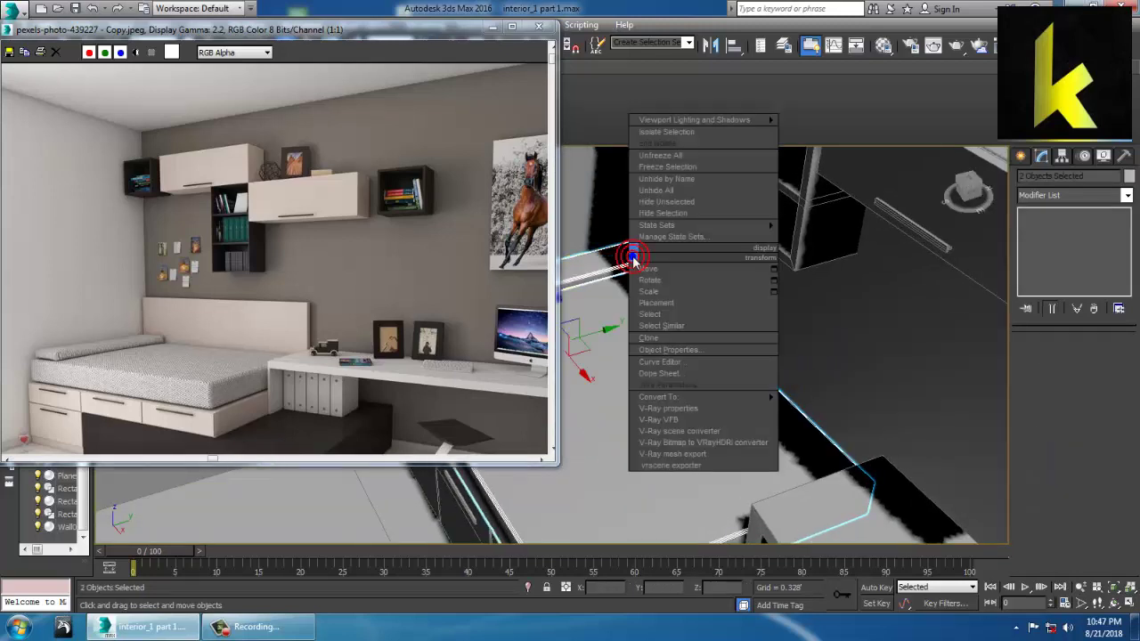
pyautogui.click(684, 215)
# - Add an edge loop on the bed base along its wall-side edge with Swift Loop
pyautogui.keyDown('alt'); pyautogui.moveTo(747, 405); pyautogui.dragTo(842, 385, button='middle'); pyautogui.keyUp('alt')
pyautogui.click(720, 394)
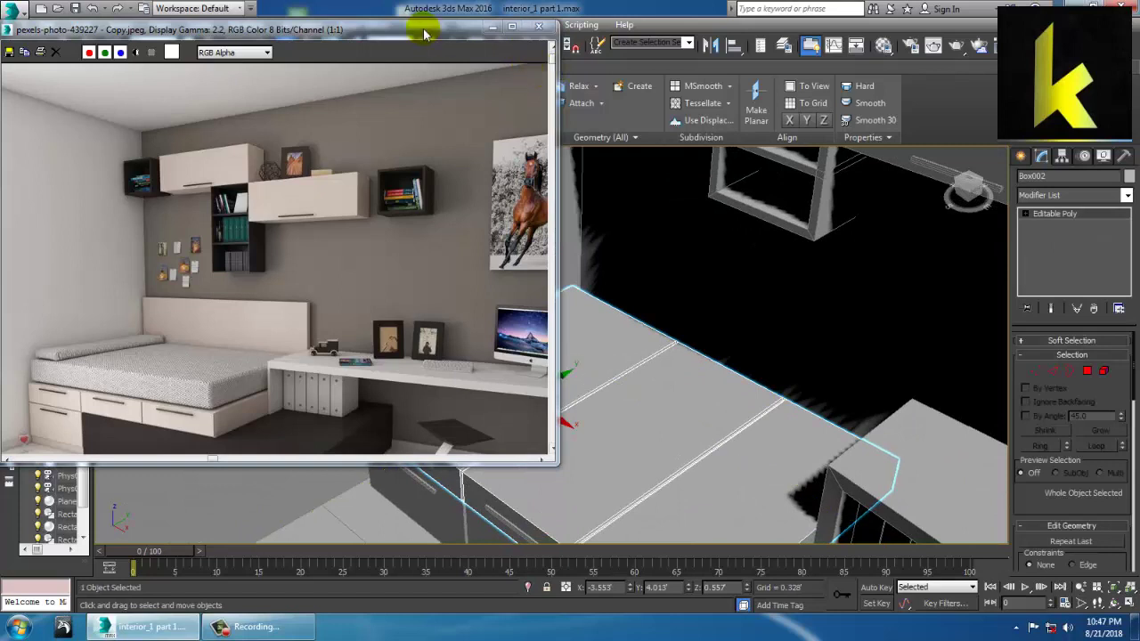
pyautogui.moveTo(424, 28); pyautogui.dragTo(309, 77)
pyautogui.click(503, 85)
pyautogui.click(773, 402)
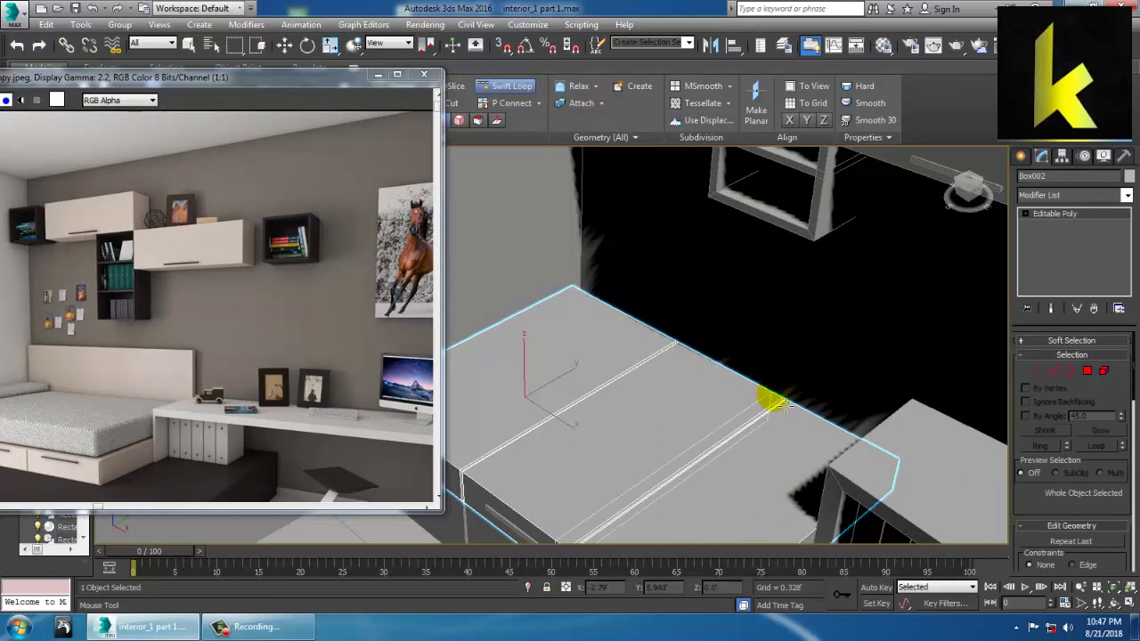
pyautogui.keyDown('alt'); pyautogui.moveTo(787, 417); pyautogui.dragTo(804, 415, button='middle'); pyautogui.keyUp('alt')
pyautogui.scroll(2, 788, 410)
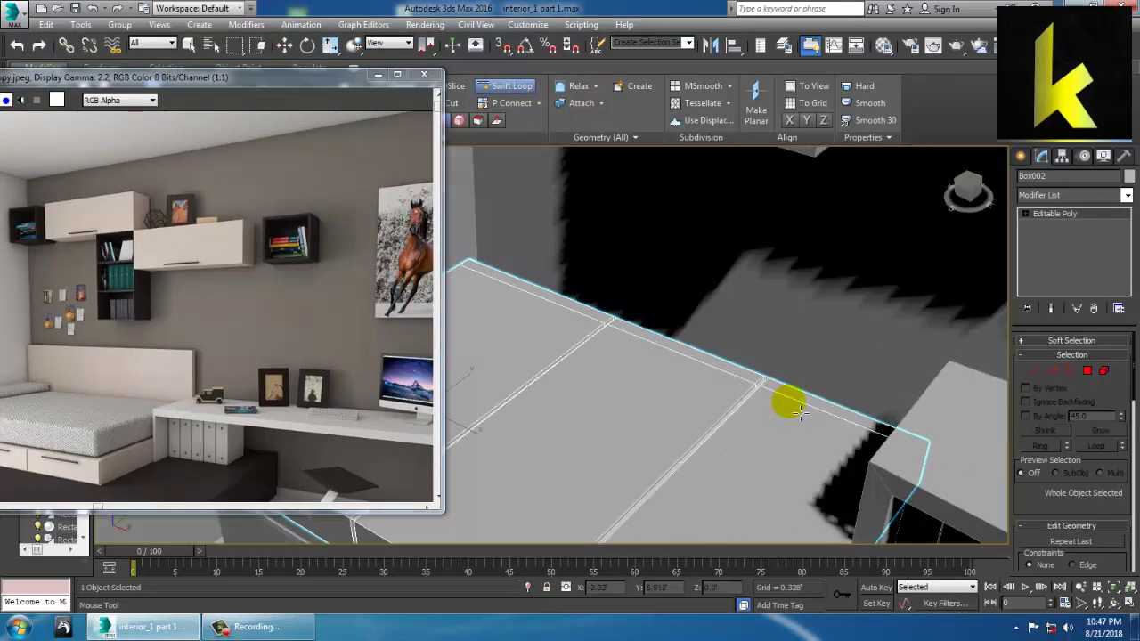
pyautogui.rightClick(785, 410)
pyautogui.click(1075, 374)
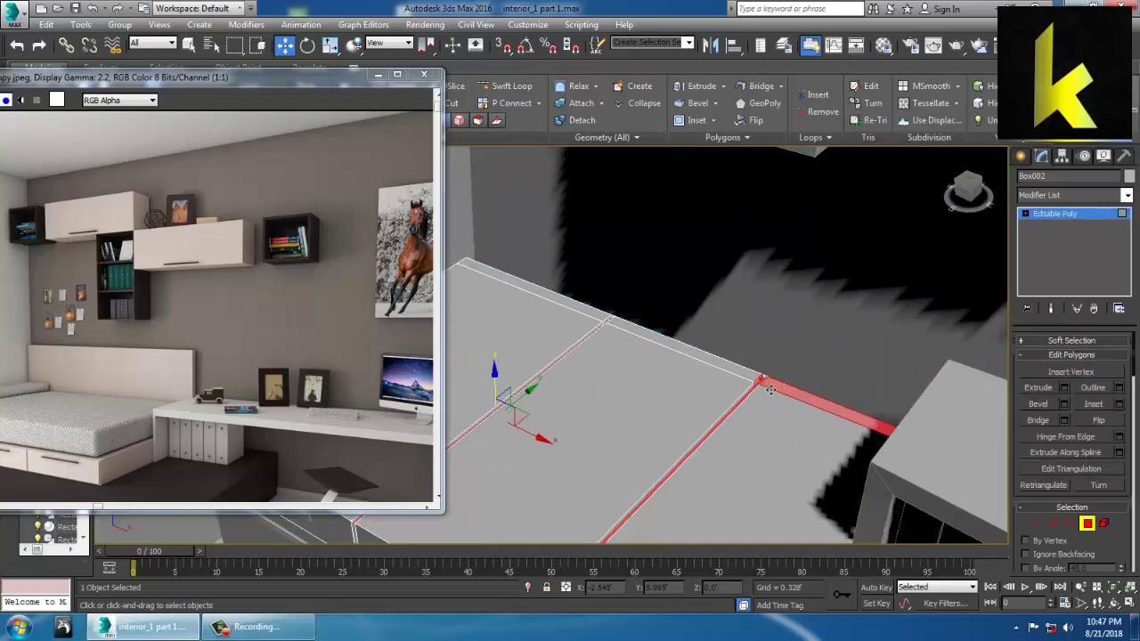
pyautogui.scroll(2, 772, 390)
pyautogui.hotkey('alt', 'w')
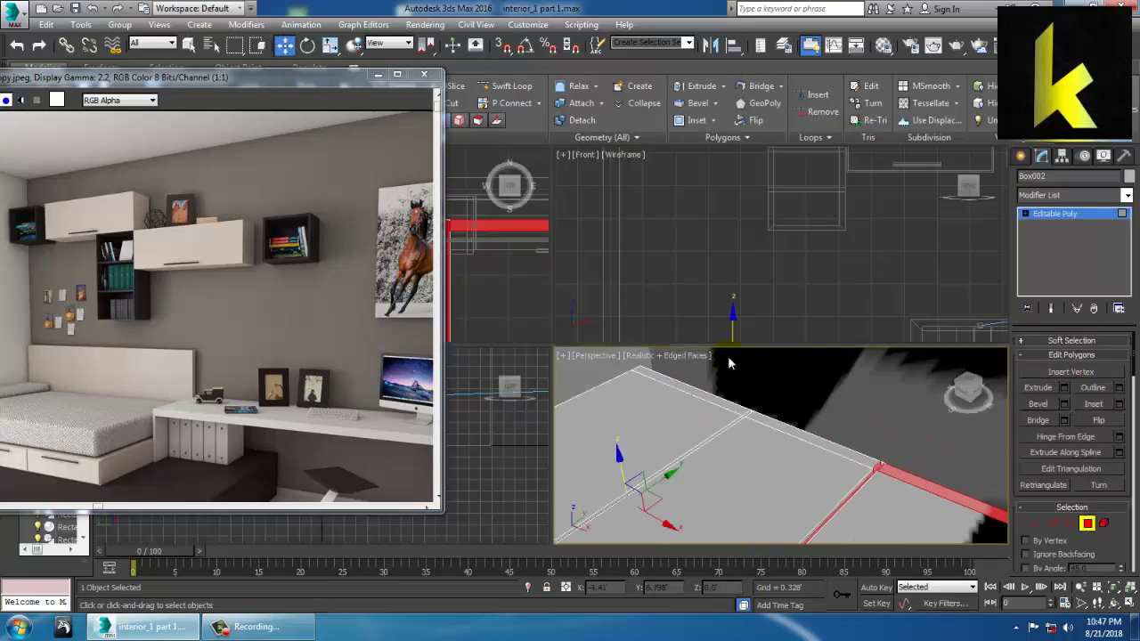
pyautogui.scroll(3, 481, 294)
pyautogui.hotkey('alt', 'w')
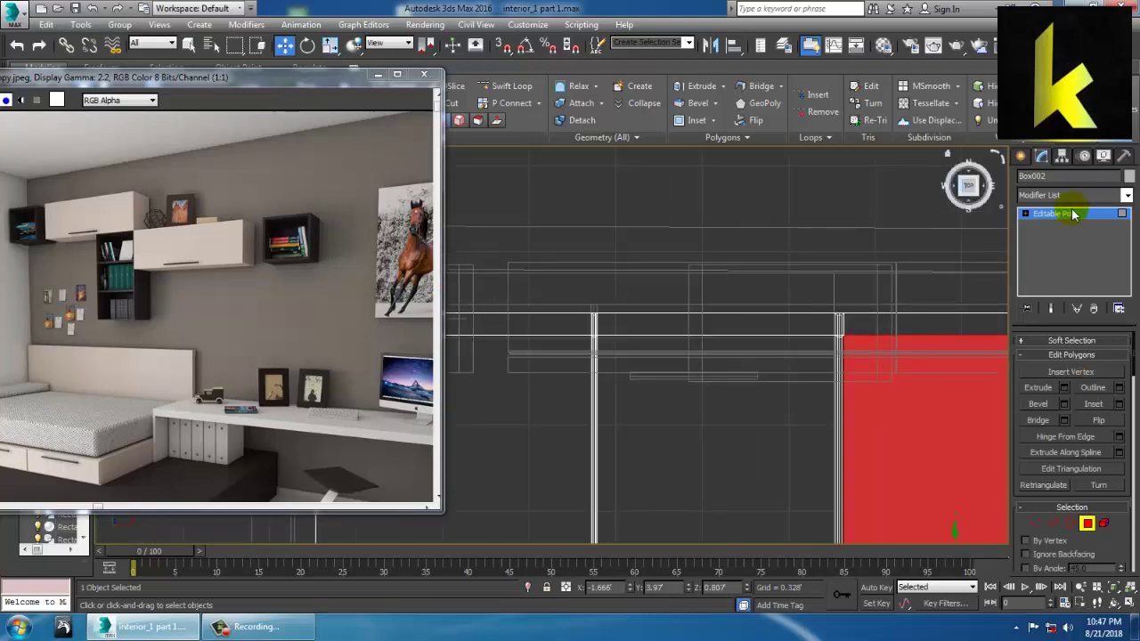
pyautogui.click(1056, 214)
# - Create a thin box along the wall-side edge of the bed base as a headboard, spanning the full bed length
pyautogui.click(1021, 156)
pyautogui.click(1026, 179)
pyautogui.click(1046, 246)
pyautogui.scroll(-4, 840, 339)
pyautogui.scroll(4, 840, 348)
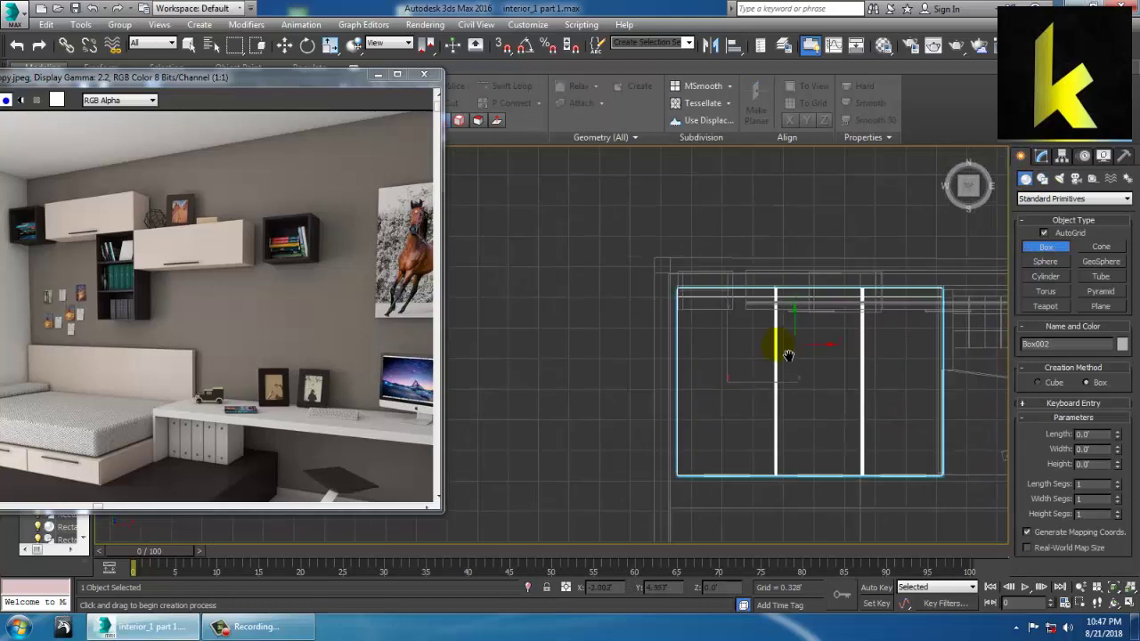
pyautogui.moveTo(593, 308); pyautogui.dragTo(967, 318)
pyautogui.click(941, 213)
pyautogui.press('w')
# - Raise the headboard box along Z to about 0.756' so it stands above the bed base against the wall
pyautogui.hotkey('alt', 'w')
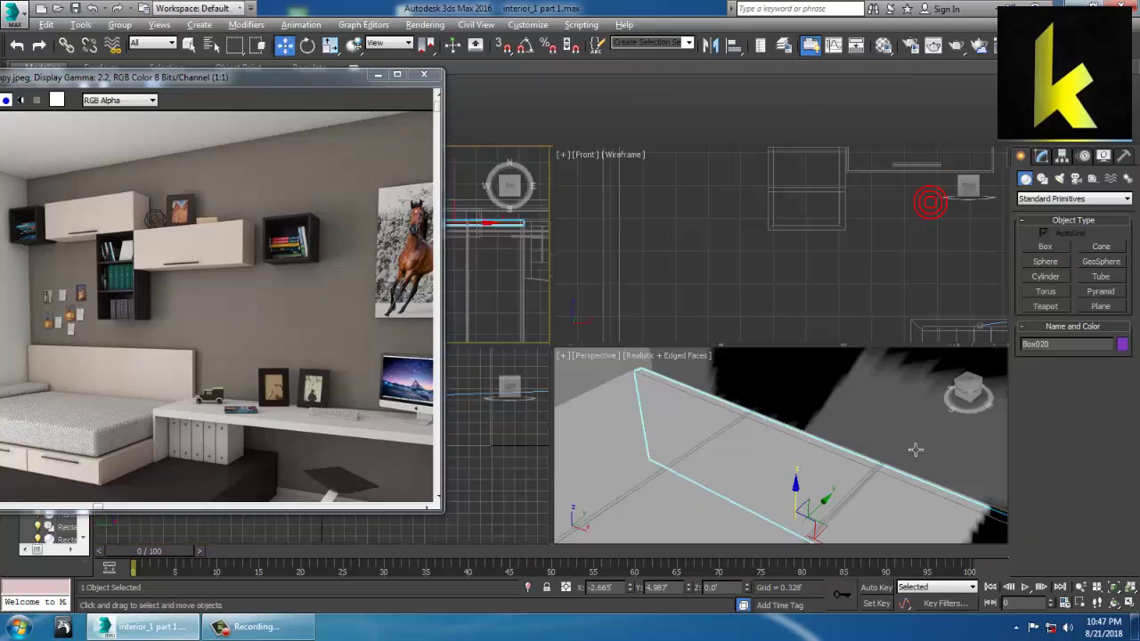
pyautogui.middleClick(877, 438)
pyautogui.hotkey('alt', 'w')
pyautogui.keyDown('alt'); pyautogui.moveTo(852, 429); pyautogui.dragTo(806, 365, button='middle'); pyautogui.keyUp('alt')
pyautogui.keyDown('alt'); pyautogui.moveTo(717, 441); pyautogui.dragTo(709, 467, button='middle'); pyautogui.keyUp('alt')
pyautogui.moveTo(690, 426); pyautogui.dragTo(684, 312)
pyautogui.keyDown('alt'); pyautogui.moveTo(698, 343); pyautogui.dragTo(751, 357, button='middle'); pyautogui.keyUp('alt')
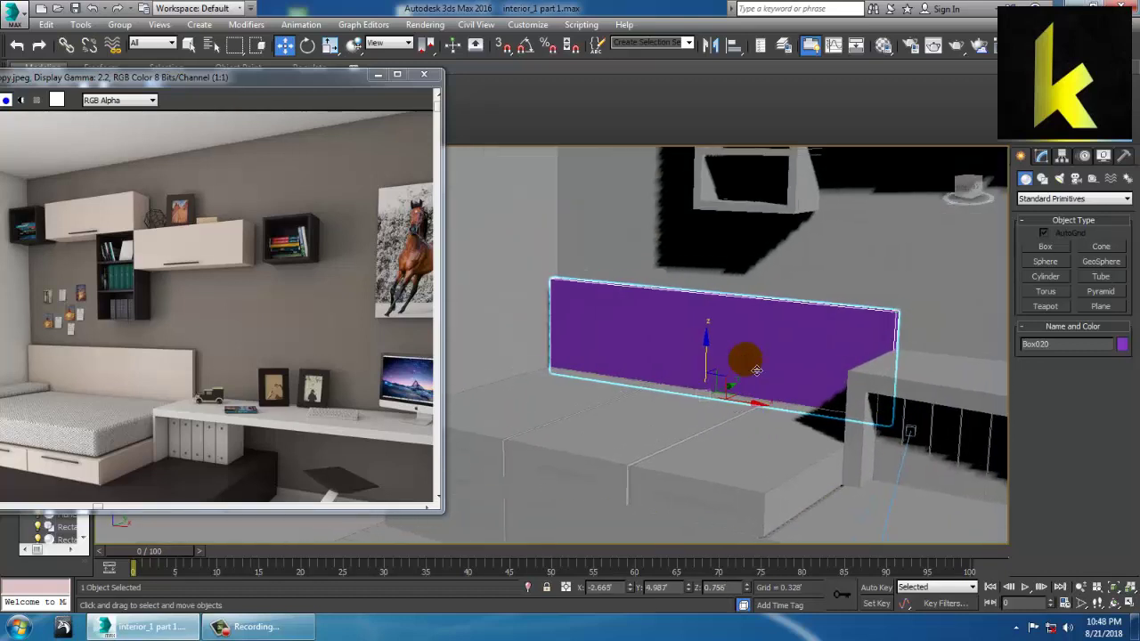
# - Change the headboard's object color to grey and unhide all hidden objects
pyautogui.click(1123, 344)
pyautogui.click(679, 345)
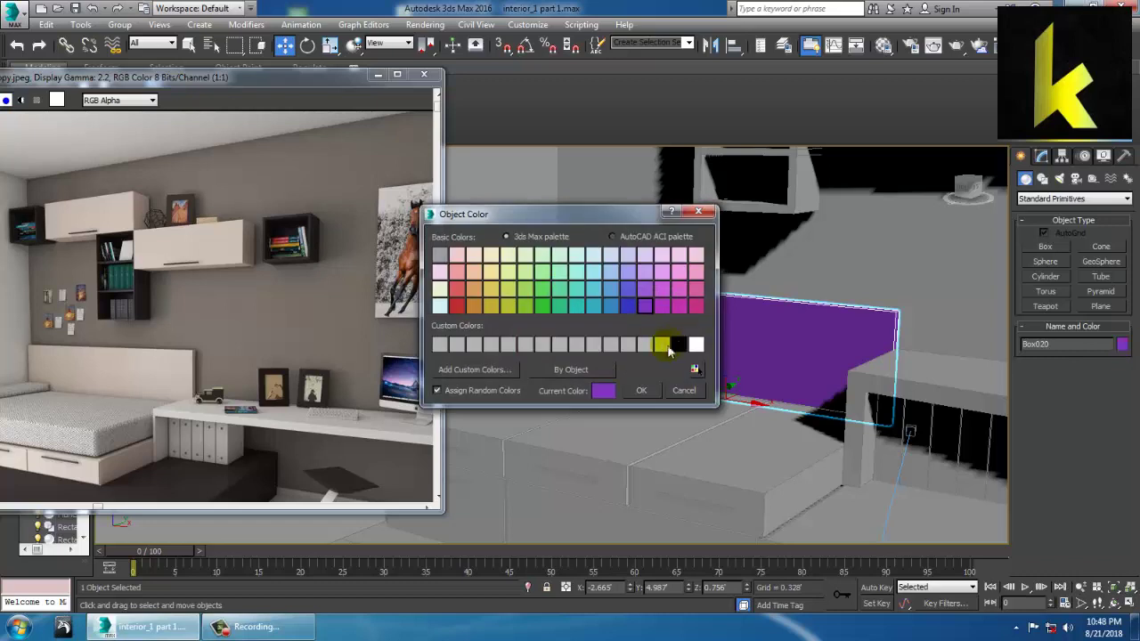
pyautogui.click(642, 391)
pyautogui.rightClick(940, 259)
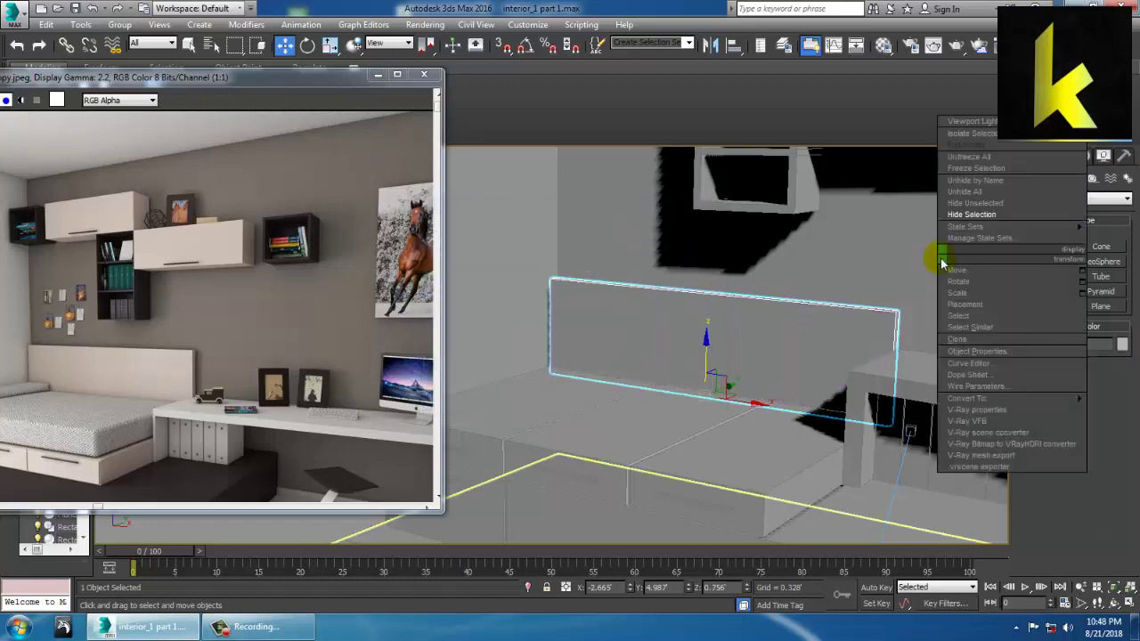
pyautogui.click(976, 191)
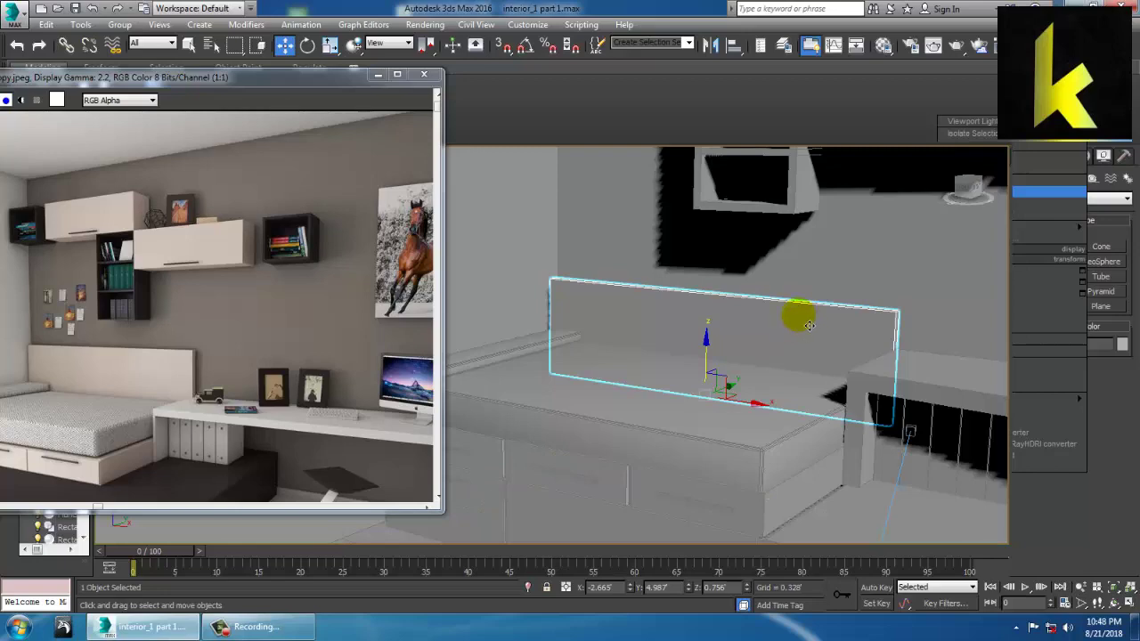
# - Scale the pillow and mattress down slightly and shift them about -0.049' along Y, clear of the headboard
pyautogui.click(522, 358)
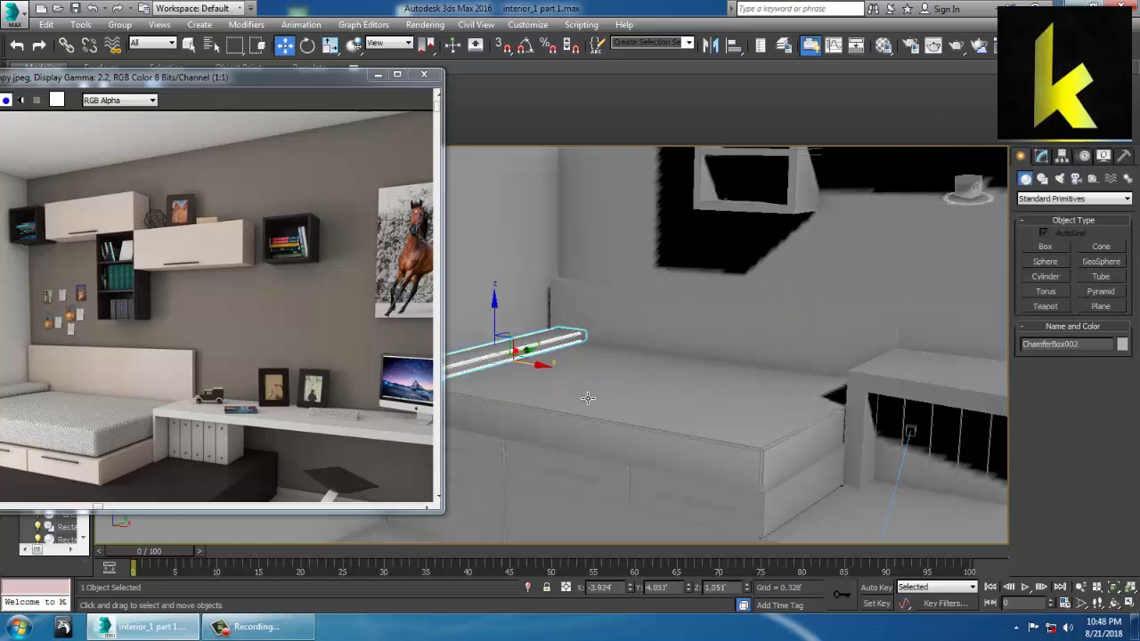
pyautogui.keyDown('ctrl'); pyautogui.click(588, 398); pyautogui.keyUp('ctrl')
pyautogui.scroll(5, 731, 365)
pyautogui.press('r')
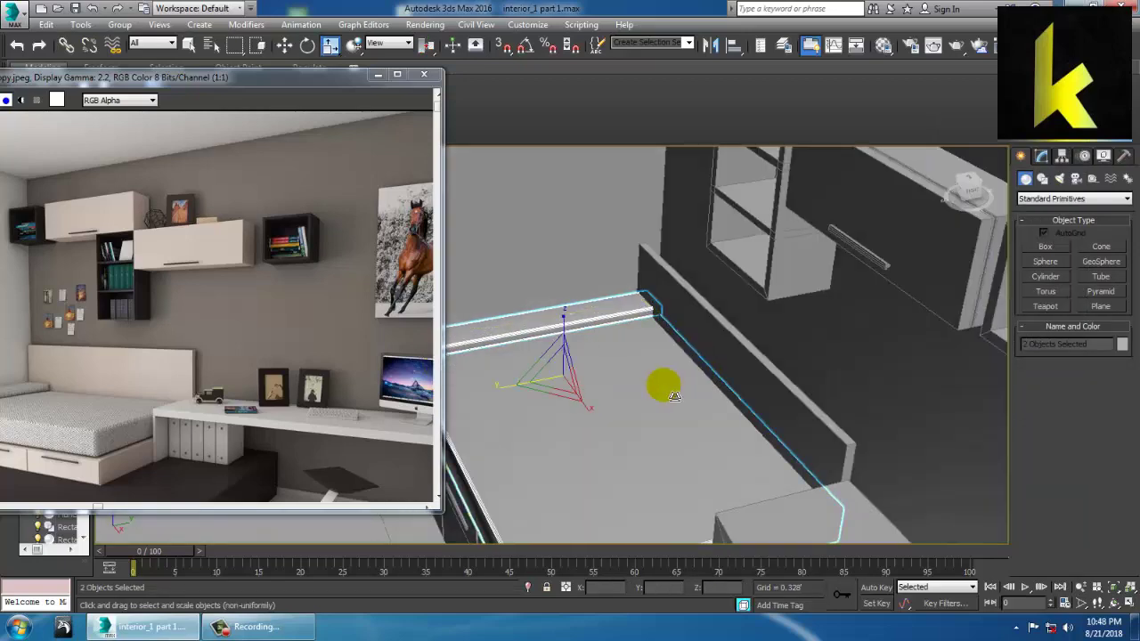
pyautogui.moveTo(515, 398); pyautogui.dragTo(511, 400)
pyautogui.press('w')
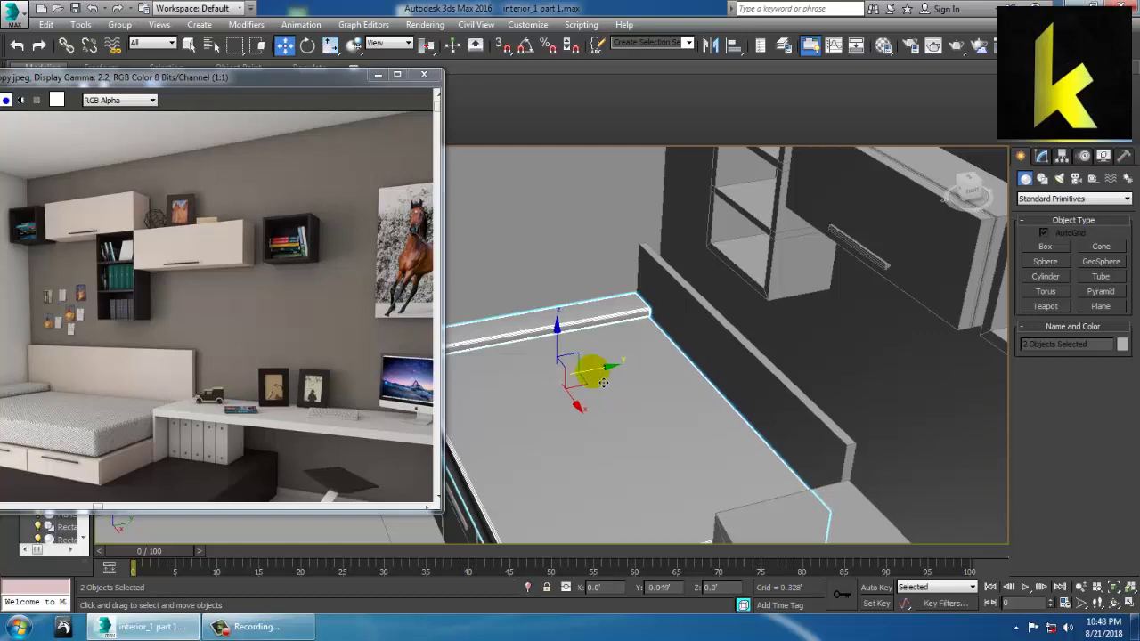
# - Raise the headboard along Z to about 0.905'
pyautogui.scroll(-6, 636, 361)
pyautogui.scroll(3, 697, 371)
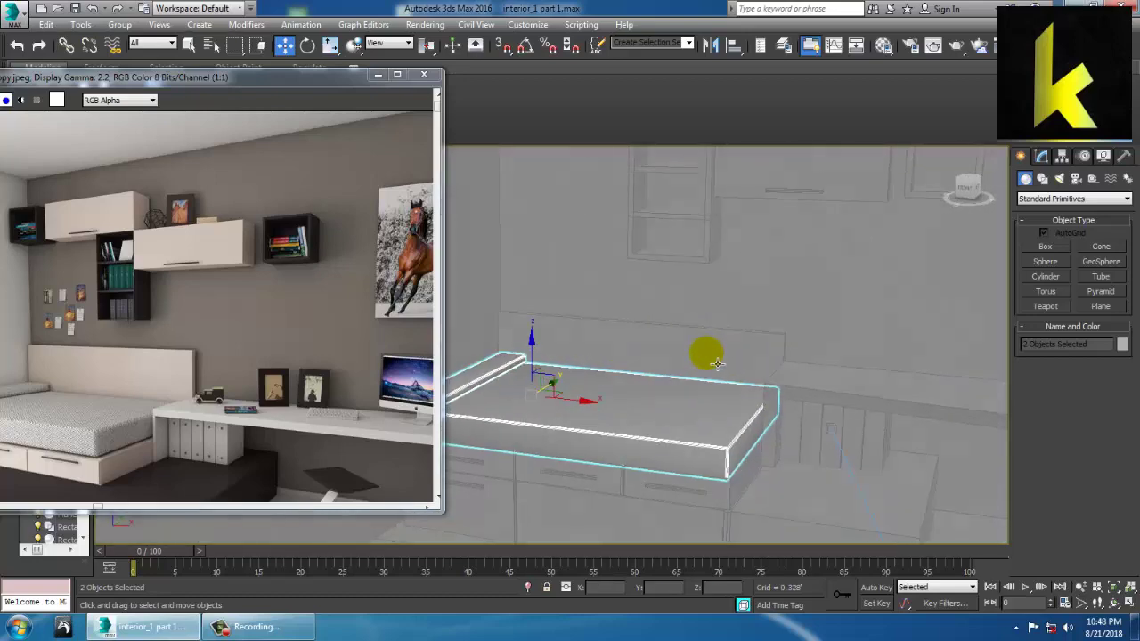
pyautogui.click(694, 348)
pyautogui.moveTo(643, 359); pyautogui.dragTo(643, 344)
# - Compare the whole modelled room with the reference photo, examining the floor area in front of the bed and desk
pyautogui.scroll(-4, 716, 362)
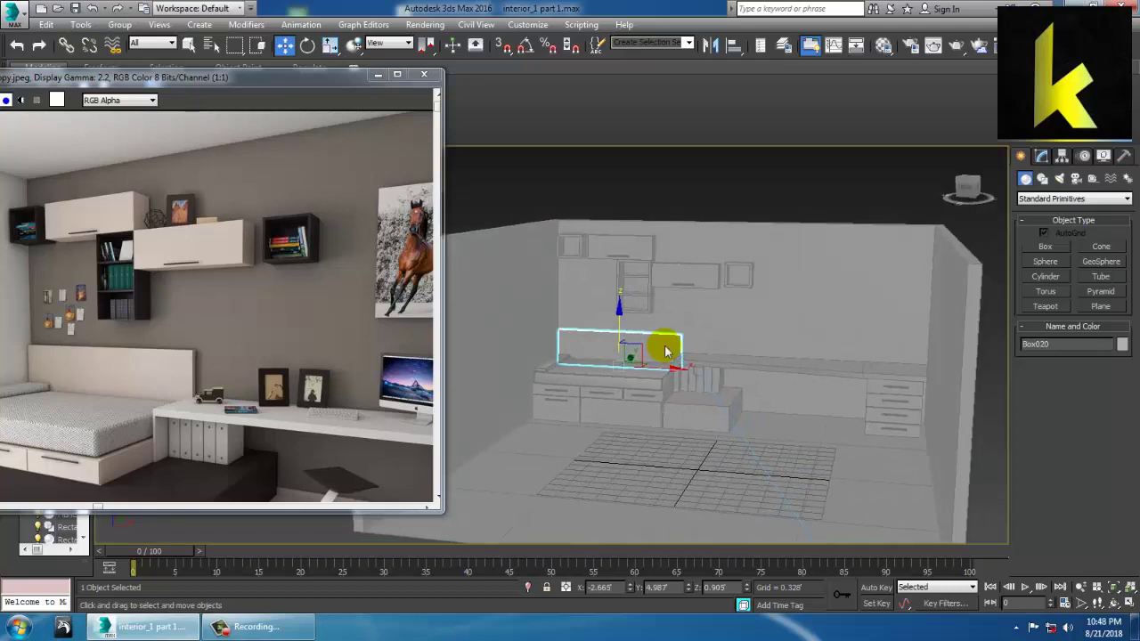
pyautogui.moveTo(762, 312); pyautogui.dragTo(726, 312, button='middle')
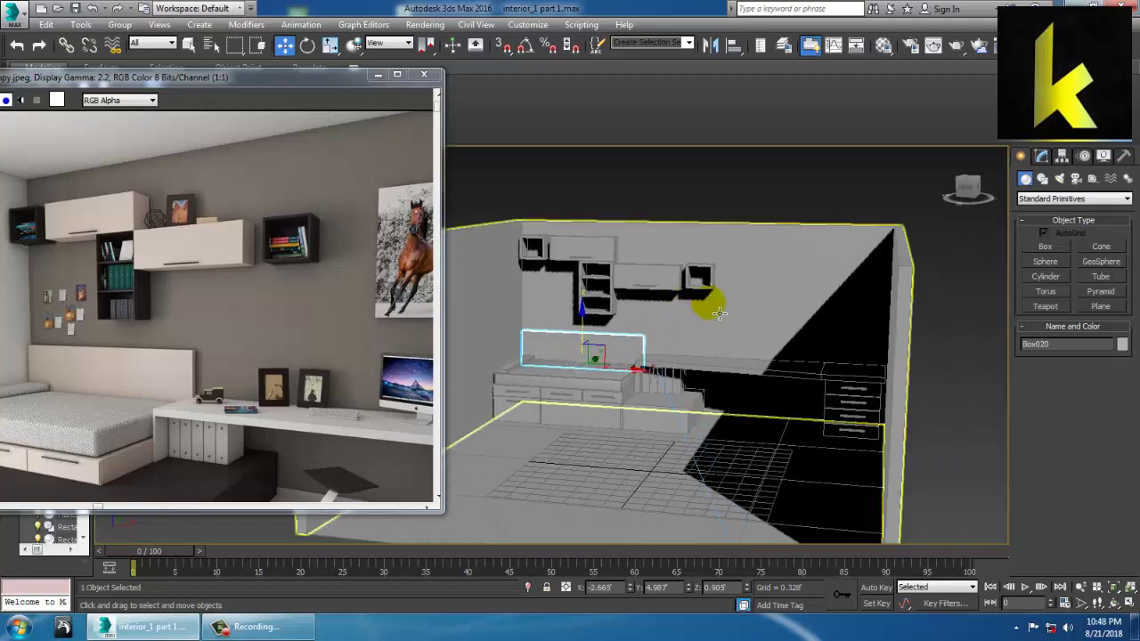
pyautogui.moveTo(741, 358)
pyautogui.mouseDown(button='middle')
pyautogui.moveTo(731, 344)
pyautogui.moveTo(756, 358)
pyautogui.mouseUp(button='middle')
pyautogui.scroll(-3, 247, 369)
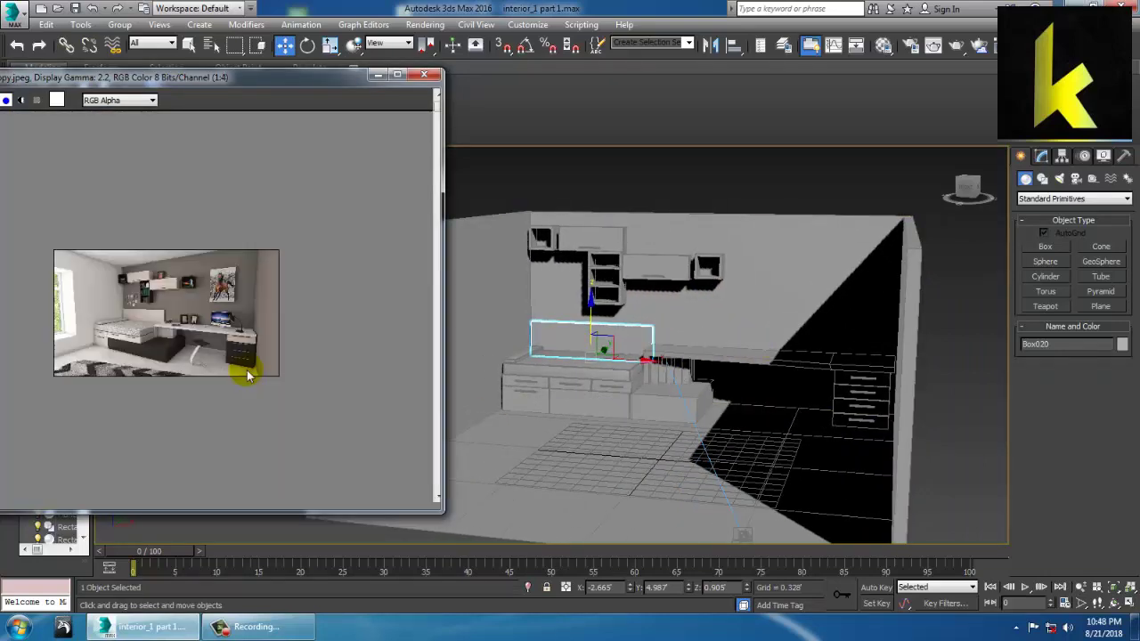
pyautogui.scroll(3, 246, 370)
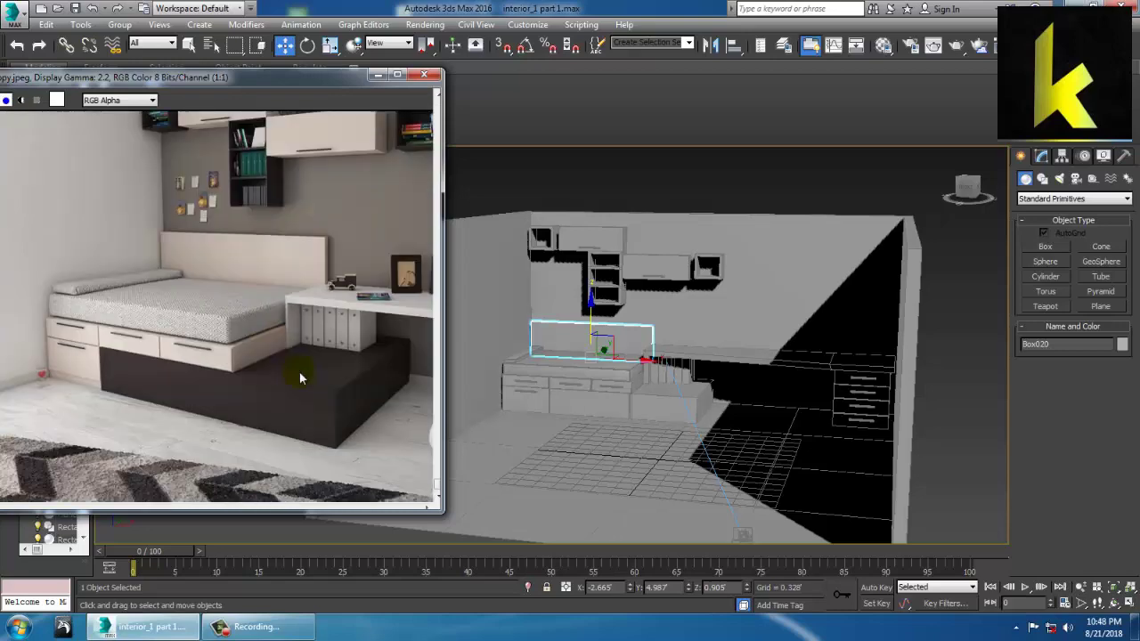
pyautogui.scroll(-1, 299, 379)
pyautogui.moveTo(755, 436)
pyautogui.mouseDown(button='middle')
pyautogui.moveTo(787, 395)
pyautogui.moveTo(757, 430)
pyautogui.mouseUp(button='middle')
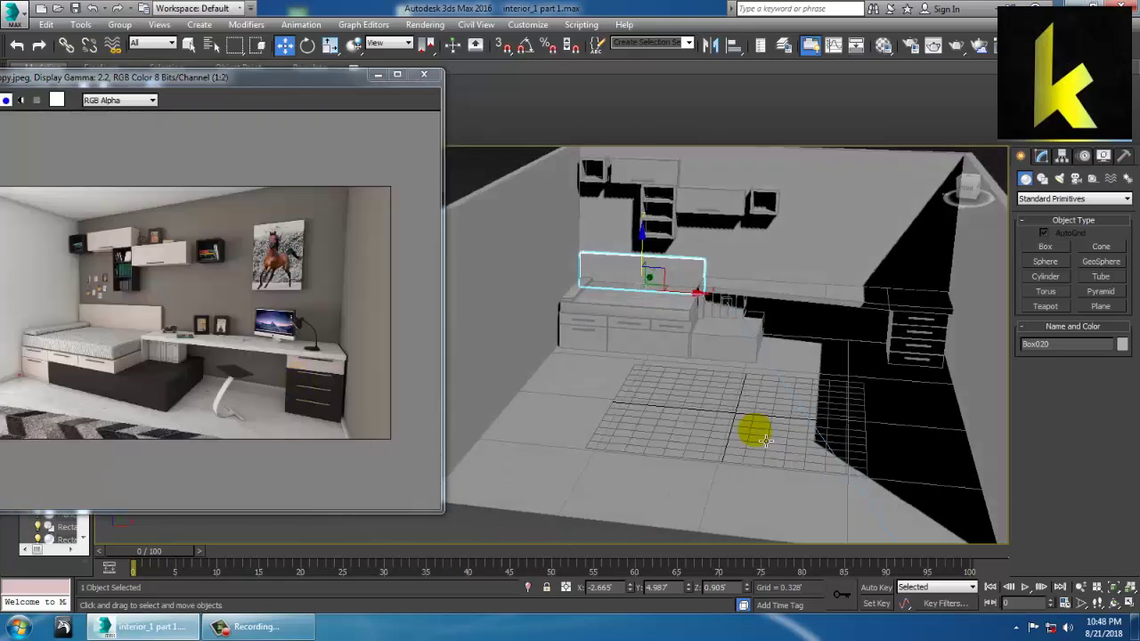
# - Create a ChamferBox rug on the floor, about 4.38' long, 4.31' wide and 0.056' high, with a fillet of about 0.029'
pyautogui.click(1054, 200)
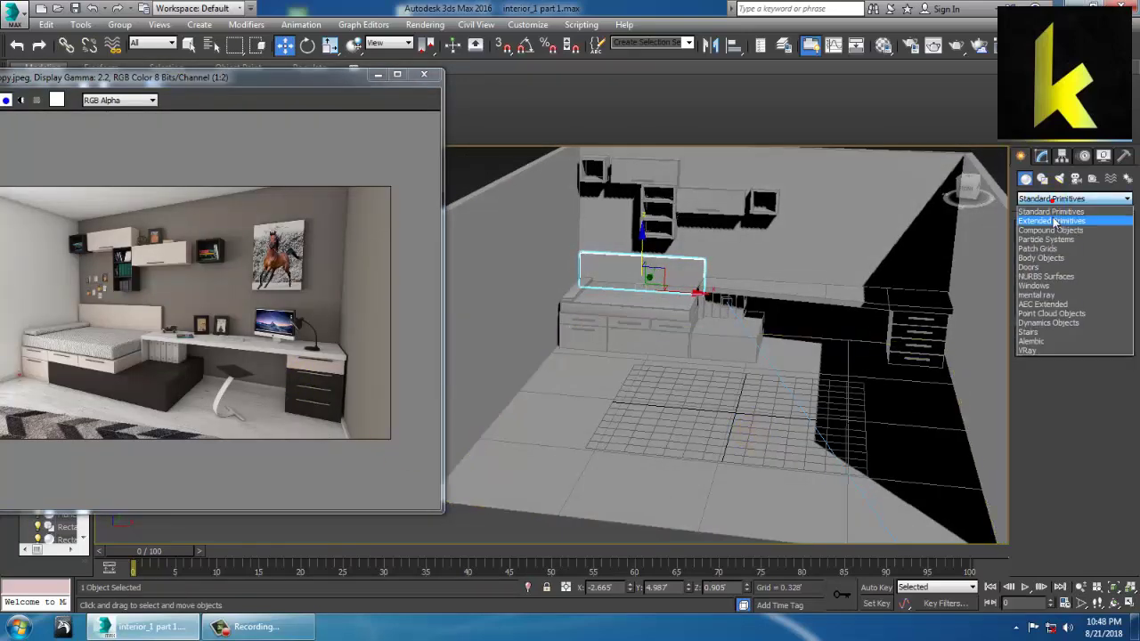
pyautogui.click(1055, 219)
pyautogui.click(1049, 263)
pyautogui.moveTo(802, 428); pyautogui.dragTo(757, 374, button='middle')
pyautogui.keyDown('alt'); pyautogui.moveTo(757, 374); pyautogui.dragTo(766, 388, button='middle'); pyautogui.keyUp('alt')
pyautogui.moveTo(620, 364); pyautogui.dragTo(849, 508)
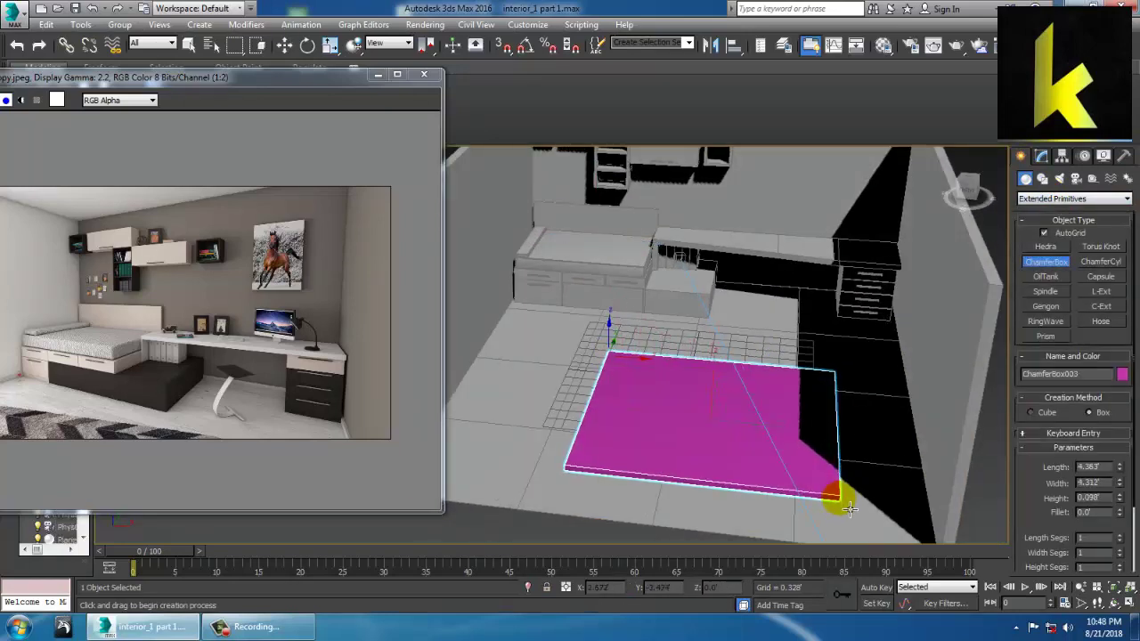
pyautogui.click(847, 506)
pyautogui.click(843, 504)
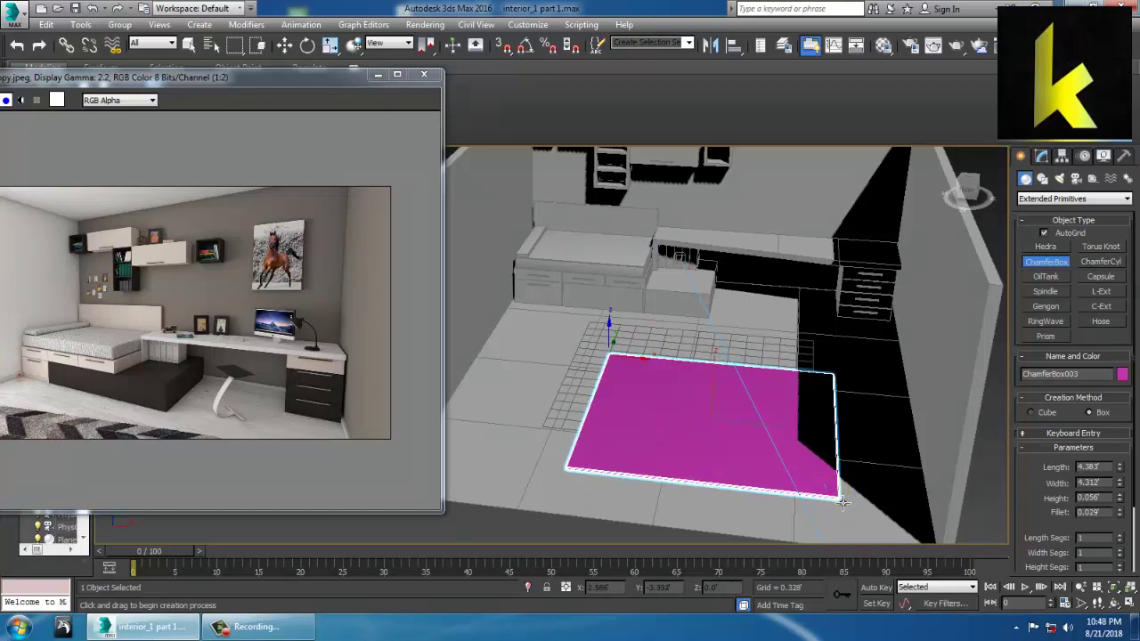
pyautogui.press('w')
# - Reduce the rug's height to 0.015' and its fillet to 0.025'
pyautogui.scroll(4, 774, 446)
pyautogui.keyDown('alt'); pyautogui.moveTo(777, 456); pyautogui.dragTo(684, 400, button='middle'); pyautogui.keyUp('alt')
pyautogui.click(1040, 156)
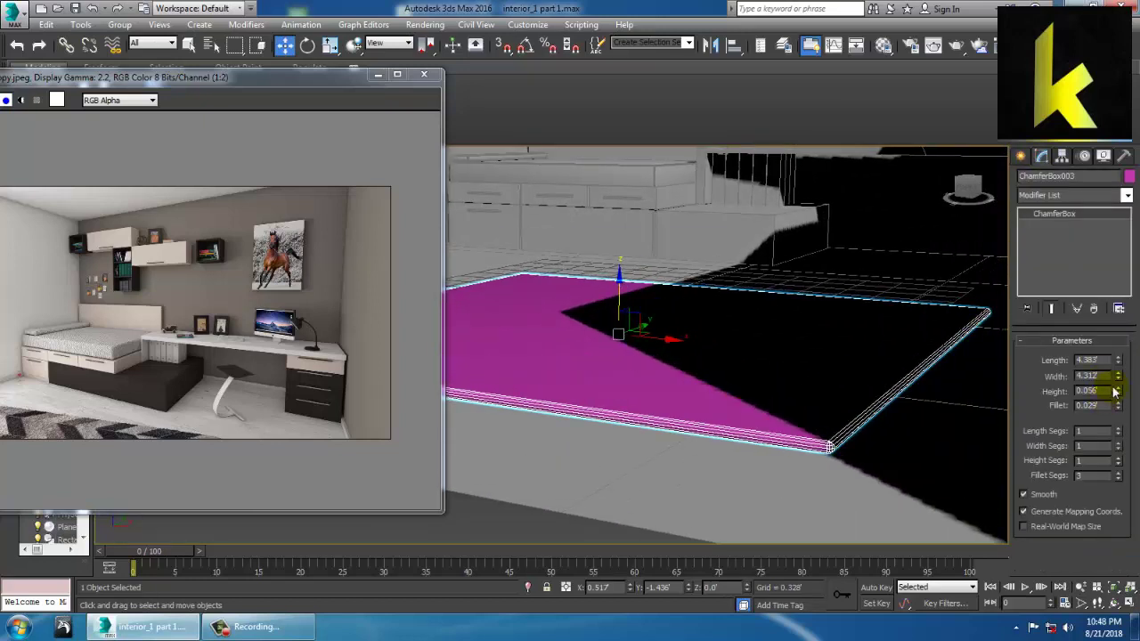
pyautogui.moveTo(1120, 394); pyautogui.dragTo(1124, 419)
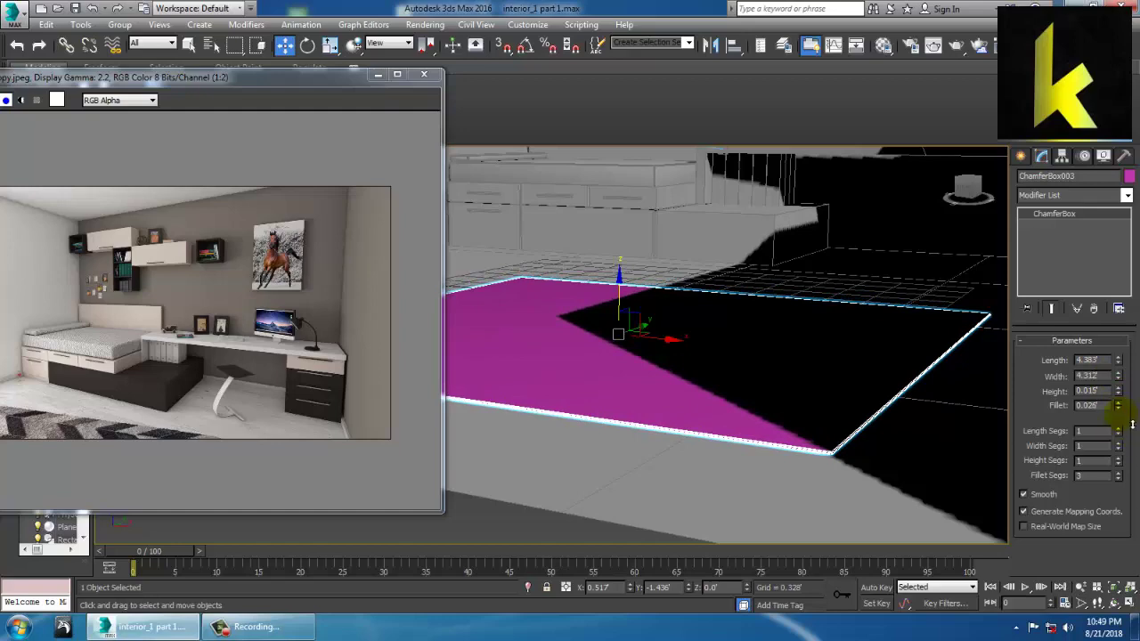
# - Change the rug's object color to grey and view the room from the camera side
pyautogui.scroll(-4, 755, 331)
pyautogui.keyDown('alt'); pyautogui.moveTo(756, 331); pyautogui.dragTo(772, 408, button='middle'); pyautogui.keyUp('alt')
pyautogui.click(1129, 176)
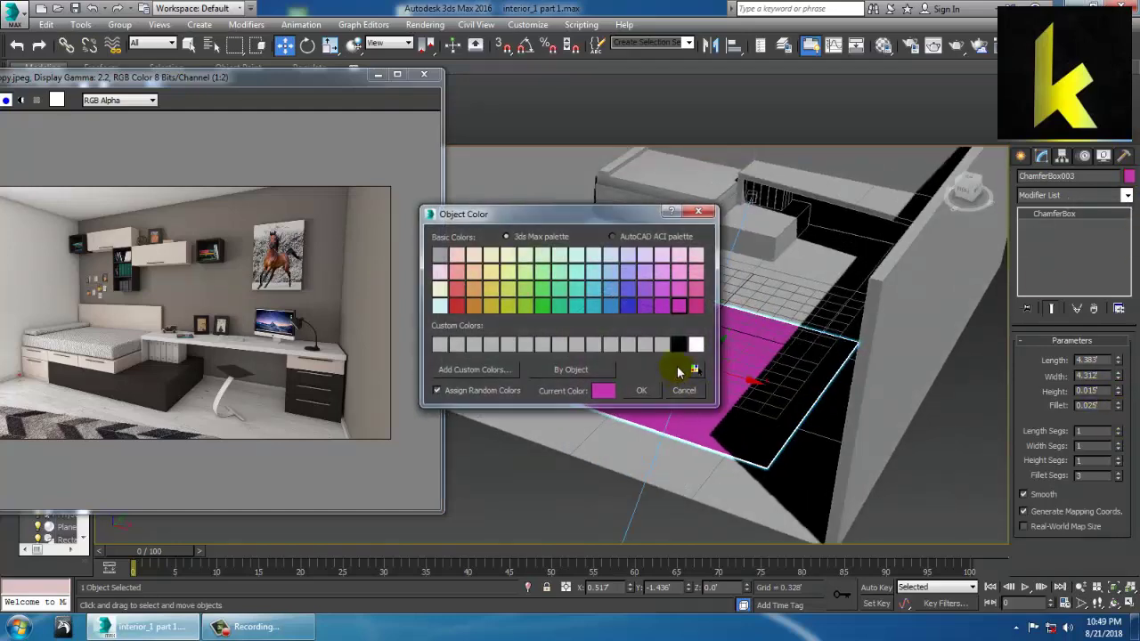
pyautogui.click(651, 392)
pyautogui.keyDown('alt'); pyautogui.moveTo(709, 412); pyautogui.dragTo(744, 403, button='middle'); pyautogui.keyUp('alt')
pyautogui.scroll(-1, 749, 411)
pyautogui.scroll(5, 749, 412)
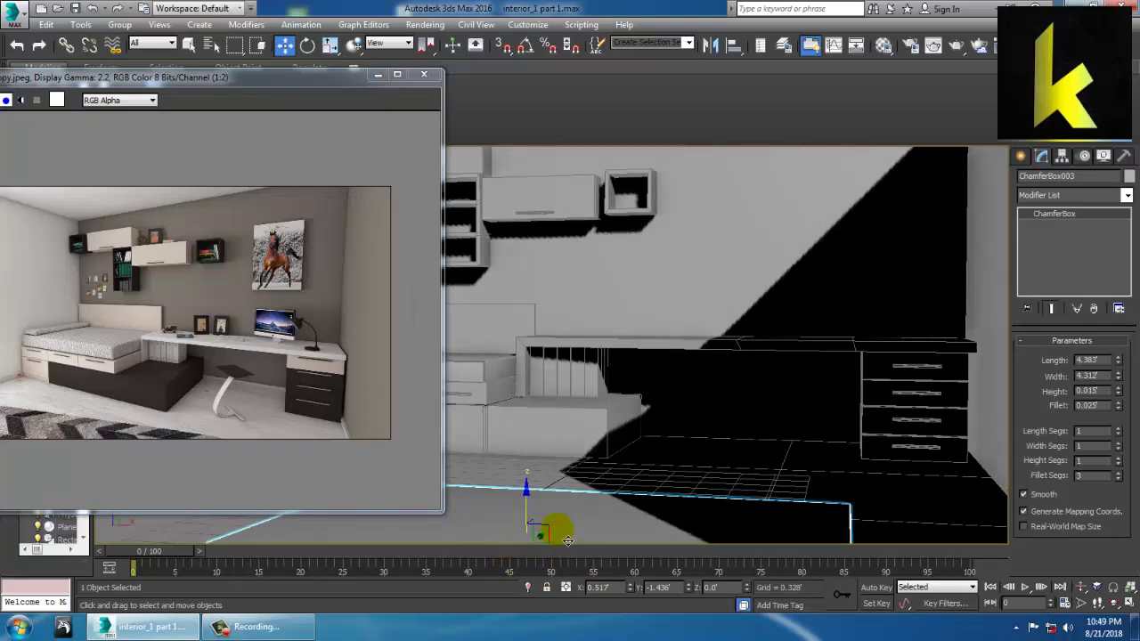
# - Reposition the rug in the top view to about X 0.578', Y -1.832', keeping the reference photo in sight
pyautogui.moveTo(337, 92); pyautogui.dragTo(220, 259)
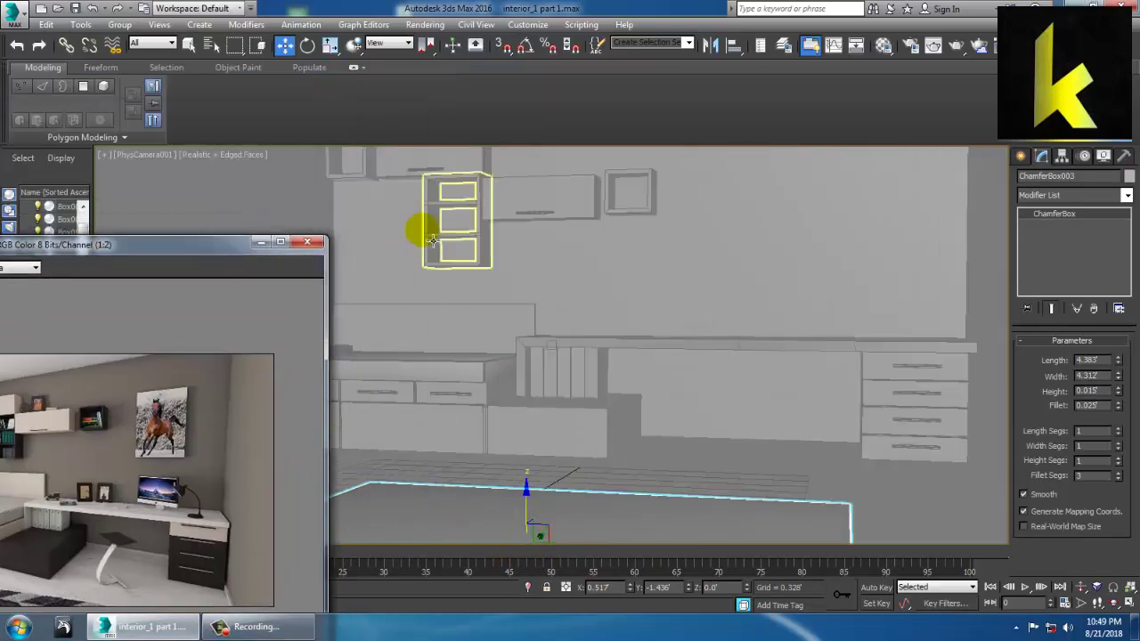
pyautogui.click(420, 223)
pyautogui.hotkey('alt', 'w')
pyautogui.hotkey('alt', 'w')
pyautogui.scroll(-5, 534, 305)
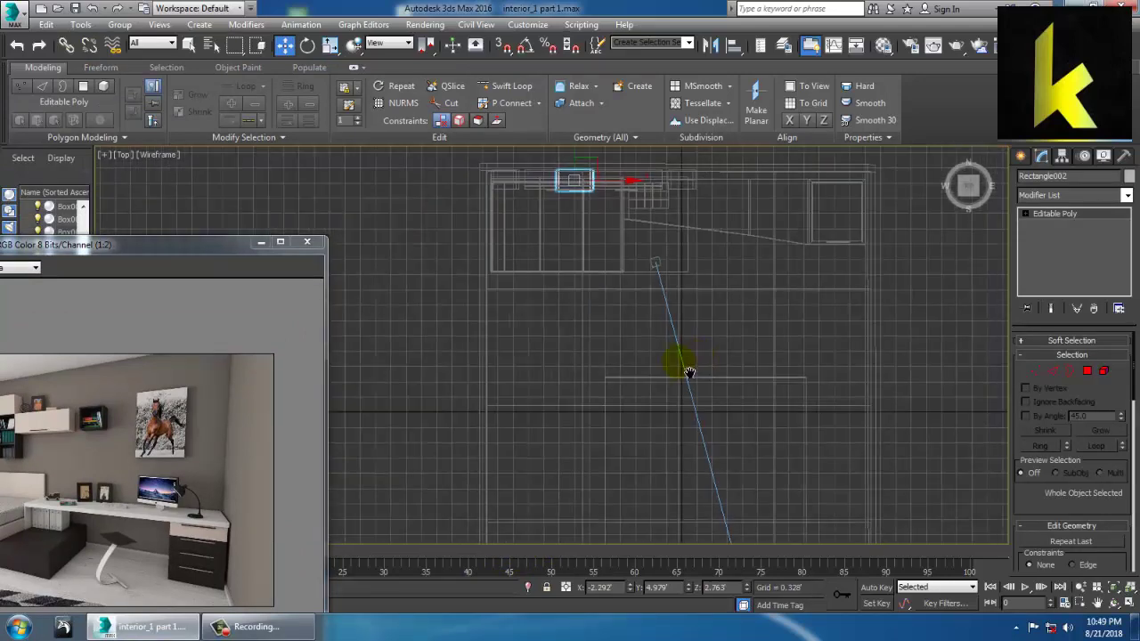
pyautogui.moveTo(687, 371); pyautogui.dragTo(622, 388, button='middle')
pyautogui.click(688, 404)
pyautogui.moveTo(688, 404); pyautogui.dragTo(662, 293, button='middle')
pyautogui.moveTo(613, 340); pyautogui.dragTo(626, 360)
pyautogui.moveTo(681, 407); pyautogui.dragTo(684, 407)
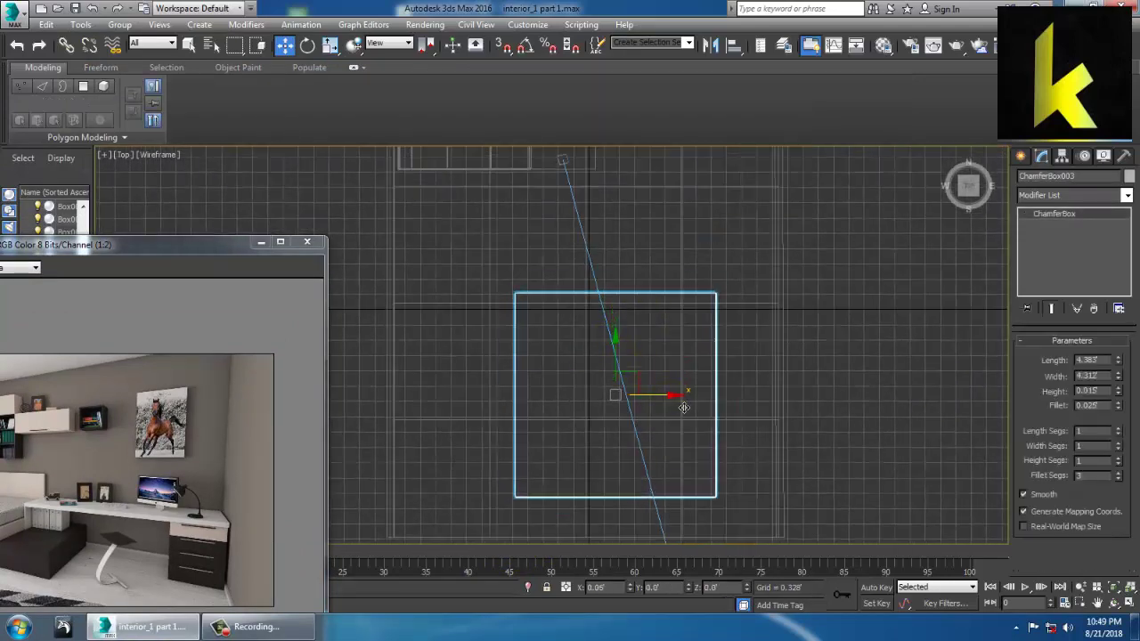
pyautogui.moveTo(242, 251); pyautogui.dragTo(306, 150)
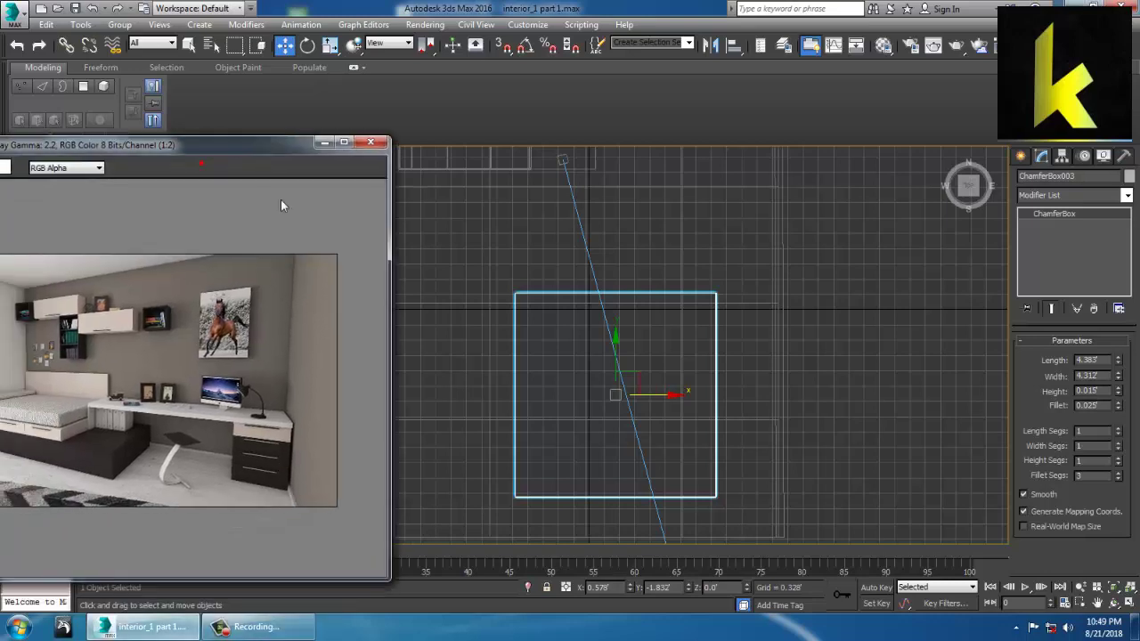
# - Create a standard Box as a wall picture on the back wall above the desk, about 1.43' long and 1.11' wide, using AutoGrid
pyautogui.hotkey('alt', 'w')
pyautogui.click(692, 399)
pyautogui.hotkey('alt', 'w')
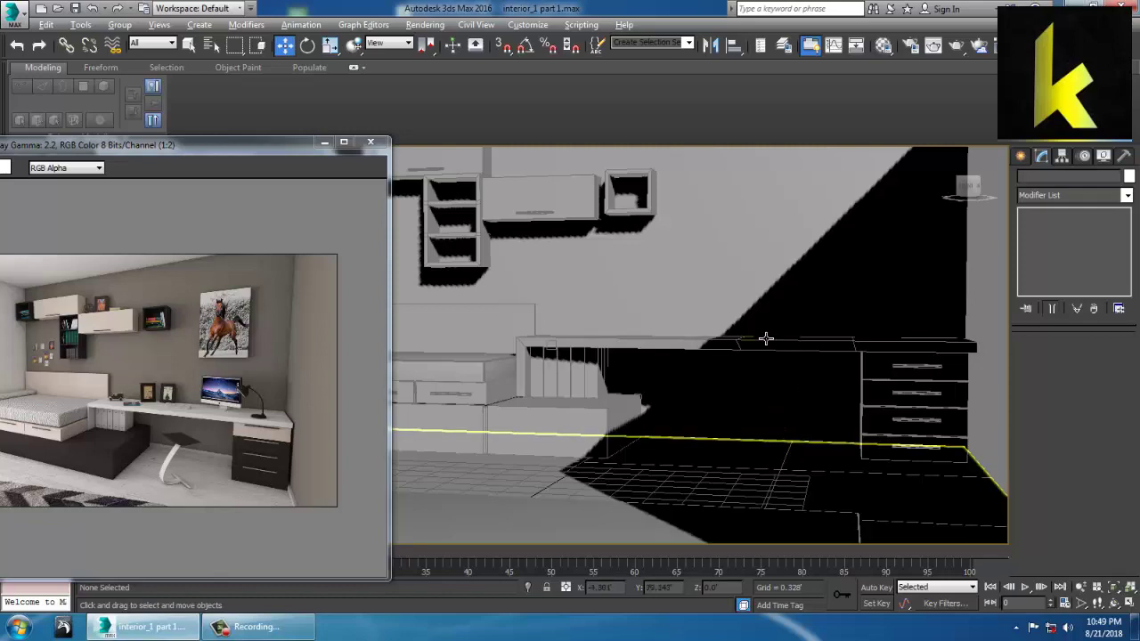
pyautogui.moveTo(766, 339); pyautogui.dragTo(802, 443, button='middle')
pyautogui.scroll(-5, 802, 401)
pyautogui.scroll(2, 797, 404)
pyautogui.keyDown('alt'); pyautogui.moveTo(798, 404); pyautogui.dragTo(757, 337, button='middle'); pyautogui.keyUp('alt')
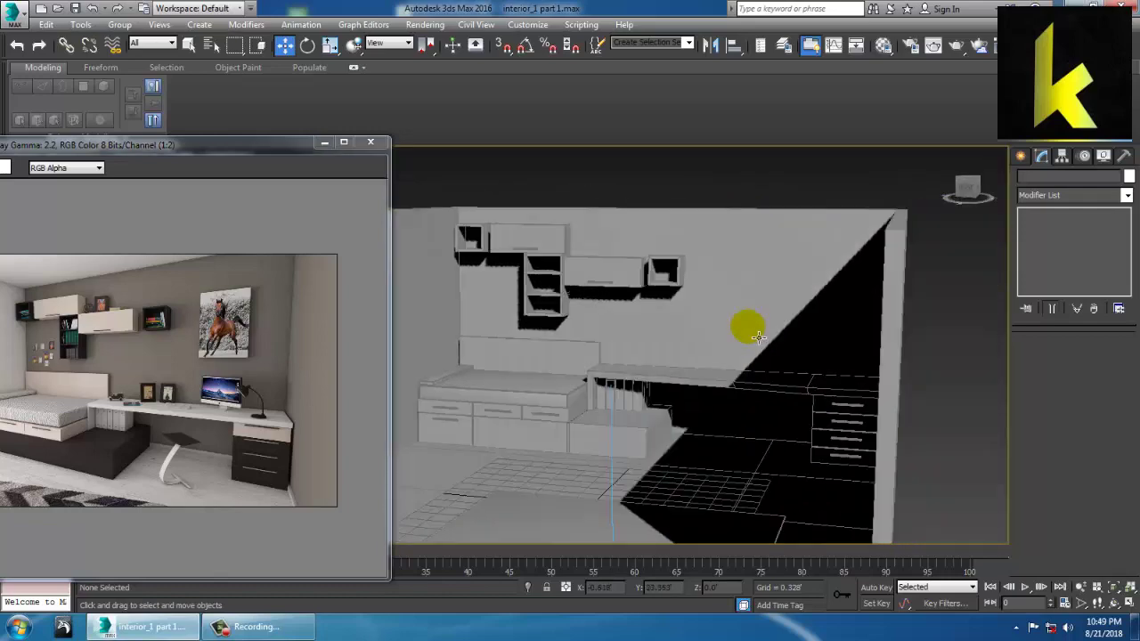
pyautogui.scroll(5, 758, 337)
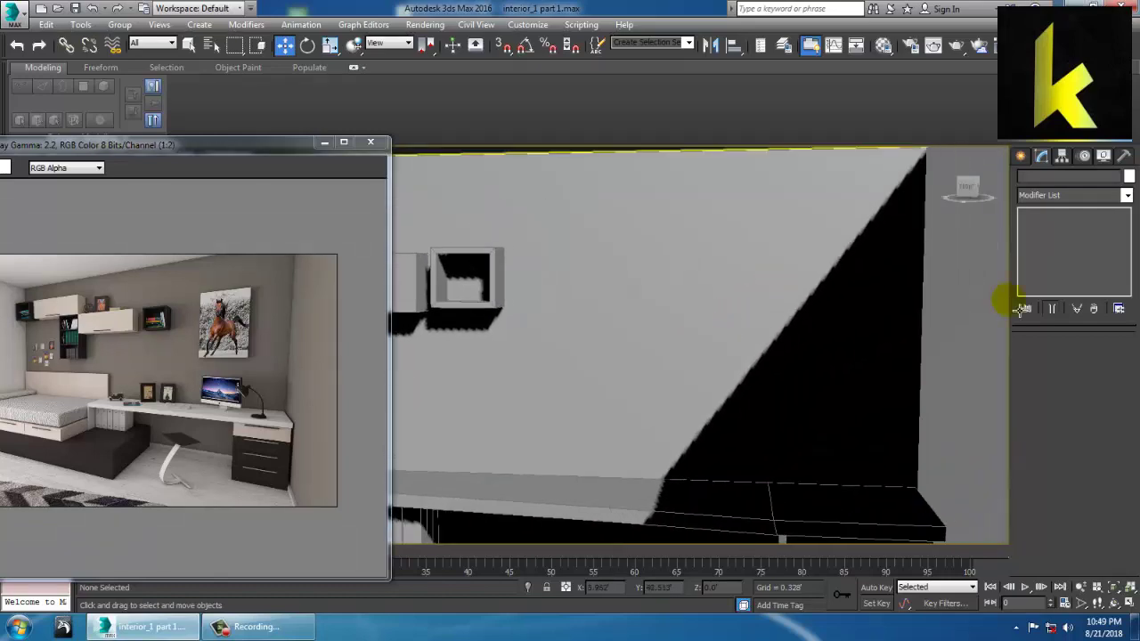
pyautogui.click(1021, 155)
pyautogui.click(1074, 198)
pyautogui.click(1049, 230)
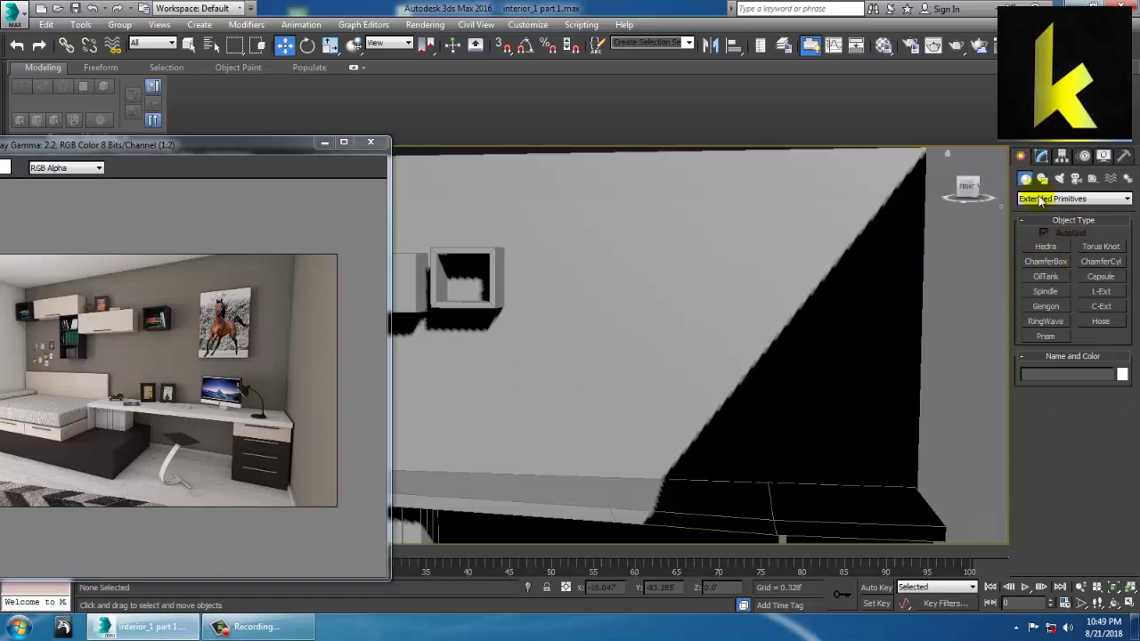
pyautogui.click(1047, 200)
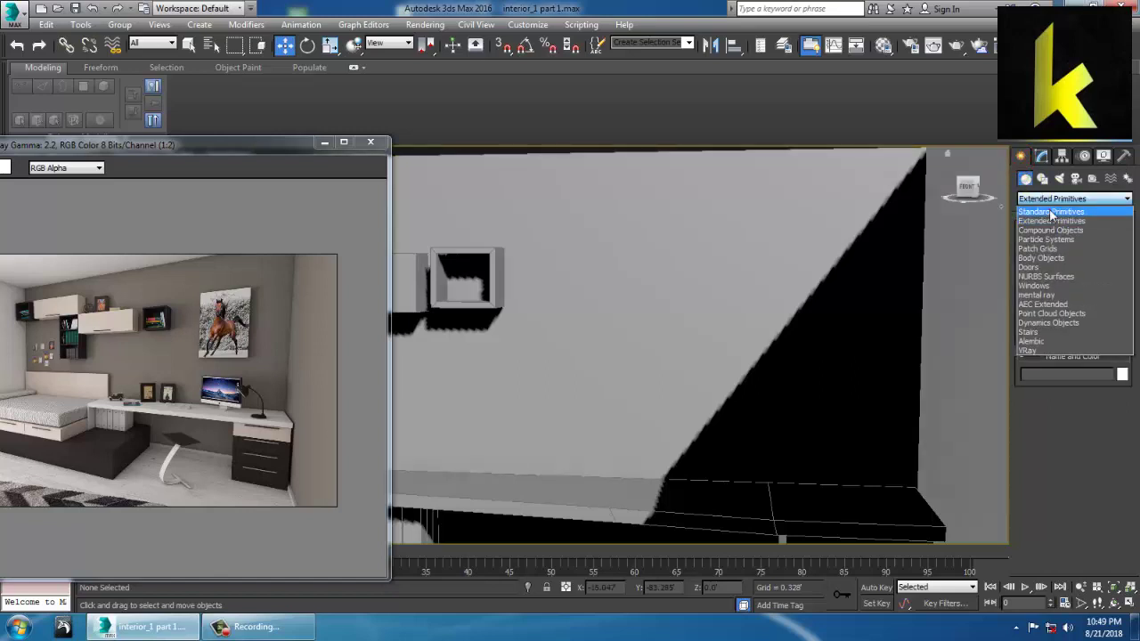
pyautogui.click(1051, 210)
pyautogui.click(1049, 247)
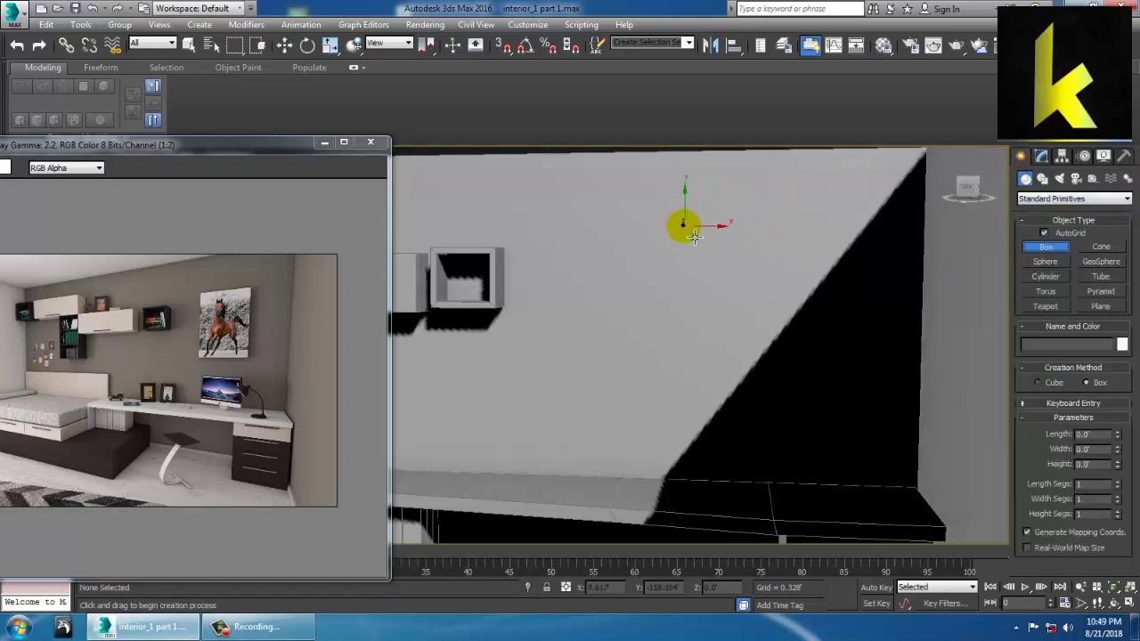
pyautogui.moveTo(676, 212)
pyautogui.mouseDown()
pyautogui.moveTo(812, 408)
pyautogui.moveTo(811, 384)
pyautogui.mouseUp()
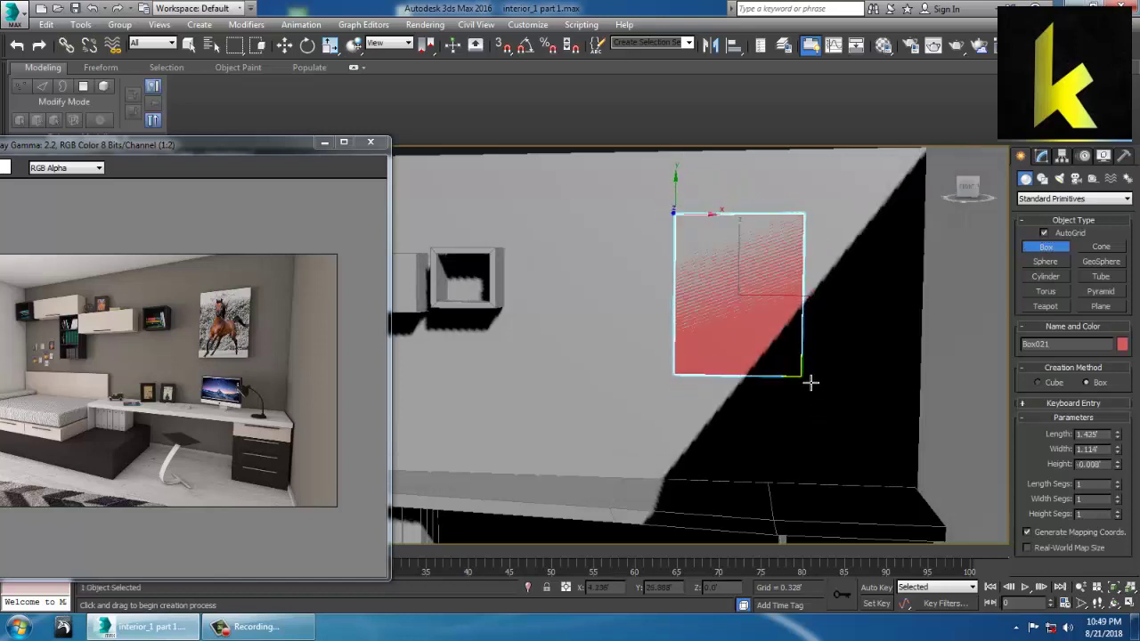
pyautogui.click(825, 421)
# - Scale the picture box along its depth and shift it against the back wall
pyautogui.press('w')
pyautogui.keyDown('alt'); pyautogui.moveTo(815, 410); pyautogui.dragTo(749, 352, button='middle'); pyautogui.keyUp('alt')
pyautogui.scroll(2, 810, 306)
pyautogui.press('r')
pyautogui.moveTo(640, 392); pyautogui.dragTo(418, 387)
pyautogui.press('w')
pyautogui.moveTo(732, 350); pyautogui.dragTo(759, 344)
# - Position the picture box on the wall above the desk at about X 2.37', Y 5.21', Z 2.92'
pyautogui.scroll(-5, 853, 273)
pyautogui.keyDown('alt'); pyautogui.moveTo(760, 344); pyautogui.dragTo(810, 301, button='middle'); pyautogui.keyUp('alt')
pyautogui.scroll(1, 787, 303)
pyautogui.scroll(3, 786, 290)
pyautogui.moveTo(808, 300); pyautogui.dragTo(783, 281)
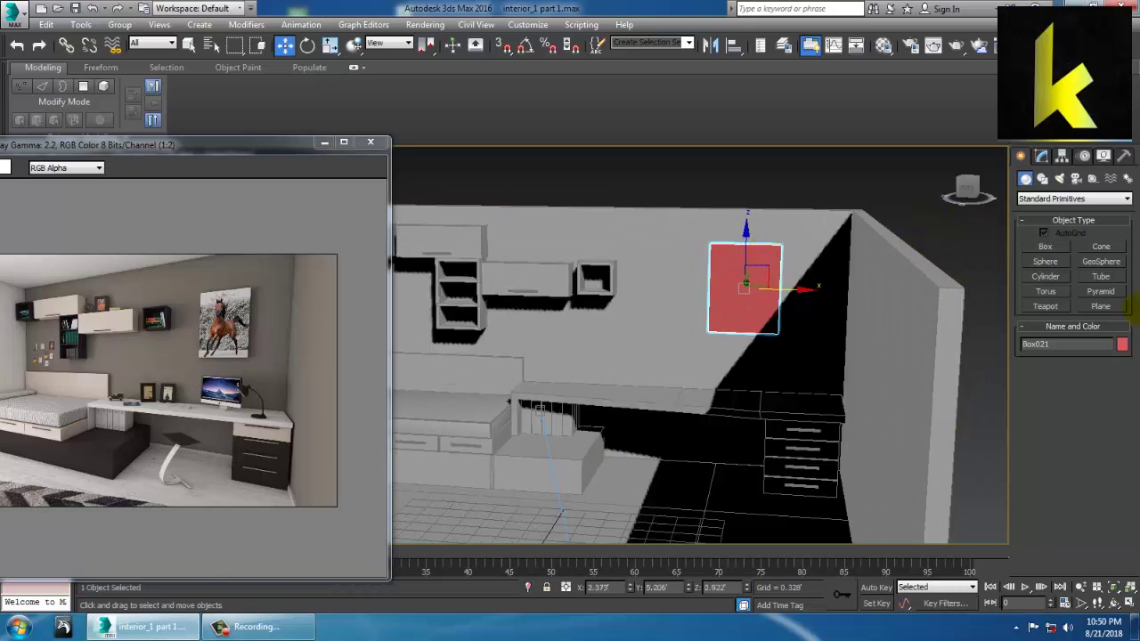
# - Change the picture box's object color to light grey and return to the camera view
pyautogui.click(1123, 345)
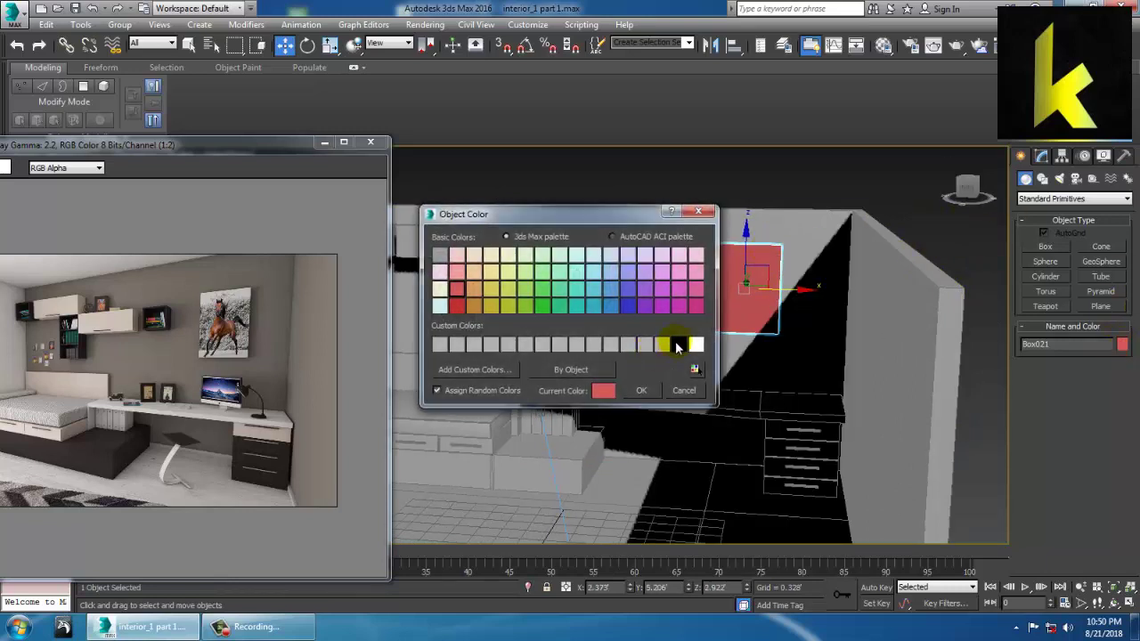
pyautogui.click(641, 391)
pyautogui.scroll(3, 783, 297)
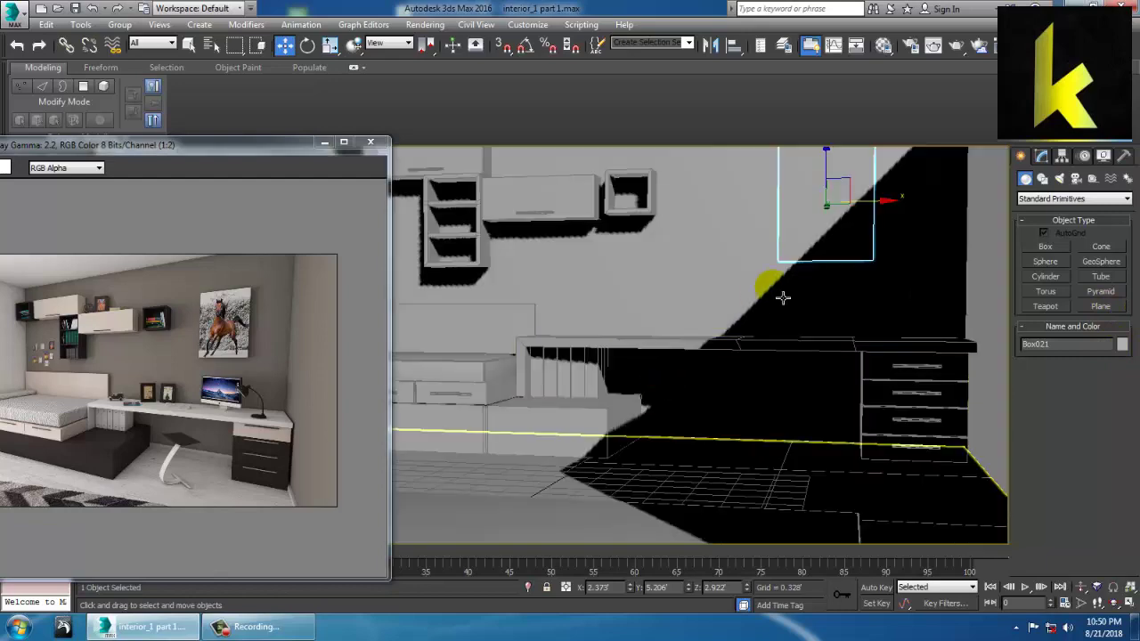
# - Minimize the reference photo and turn on safe frames in the PhysCamera001 view
pyautogui.click(323, 143)
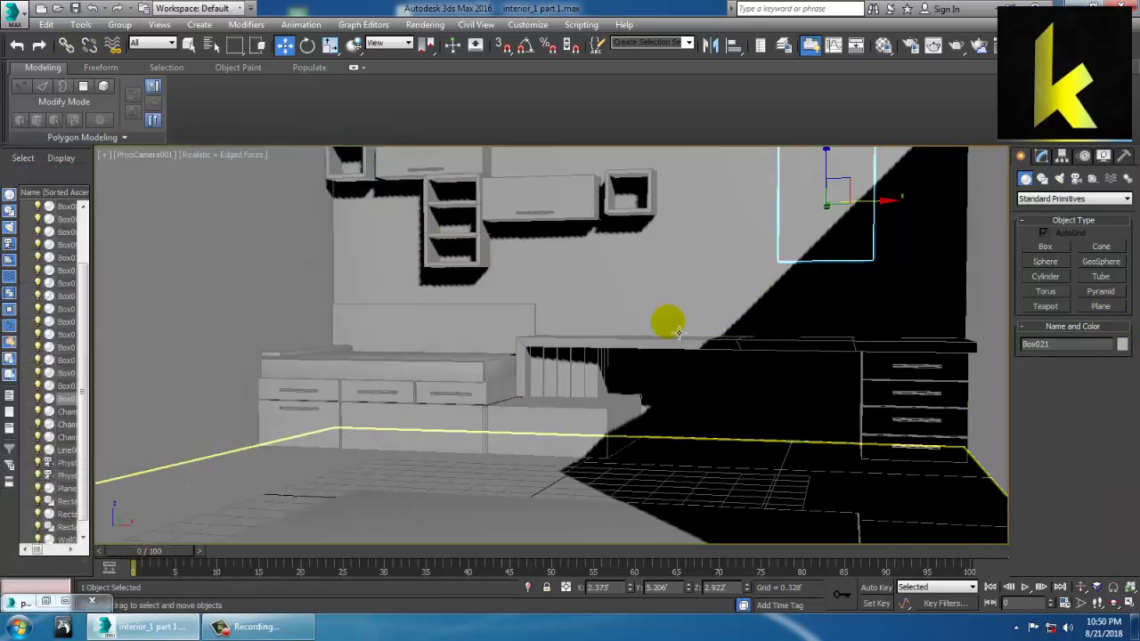
pyautogui.hotkey('shift', 'f')
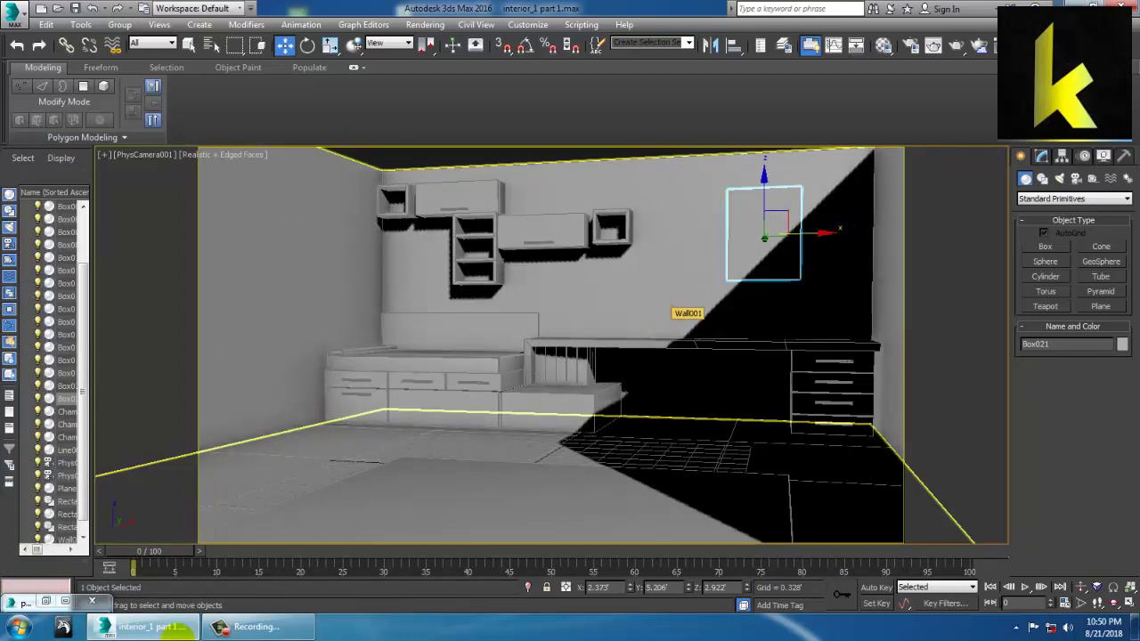
pyautogui.click(257, 626)
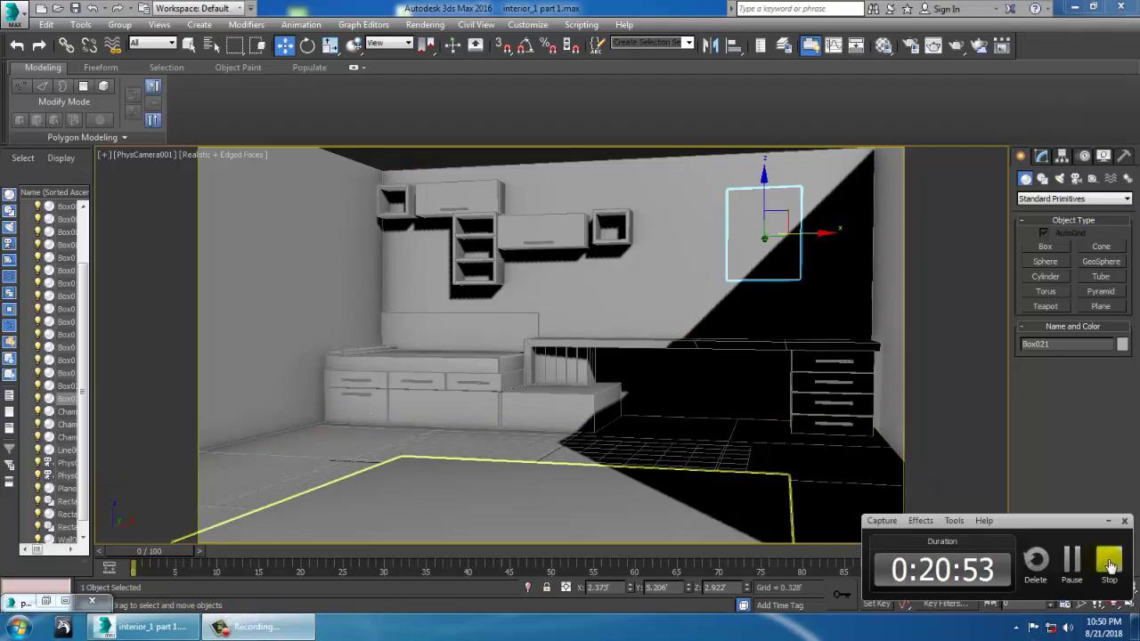